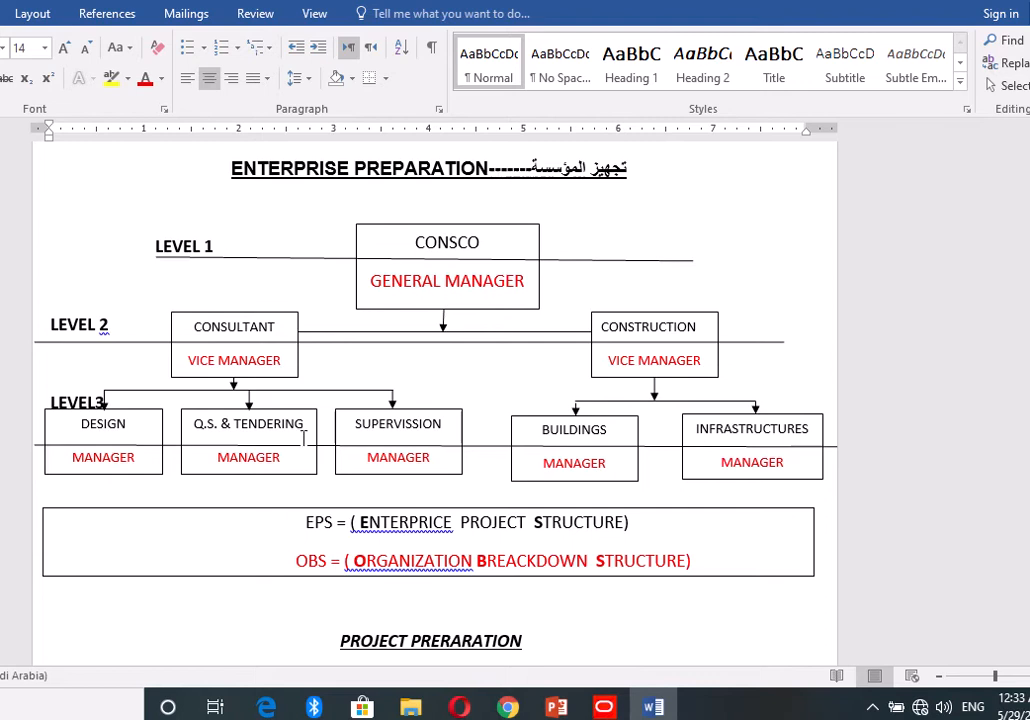
# - Review the enterprise structure chart, the project WBS diagram and the activities codes table in the document
pyautogui.scroll(-3, 605, 453)
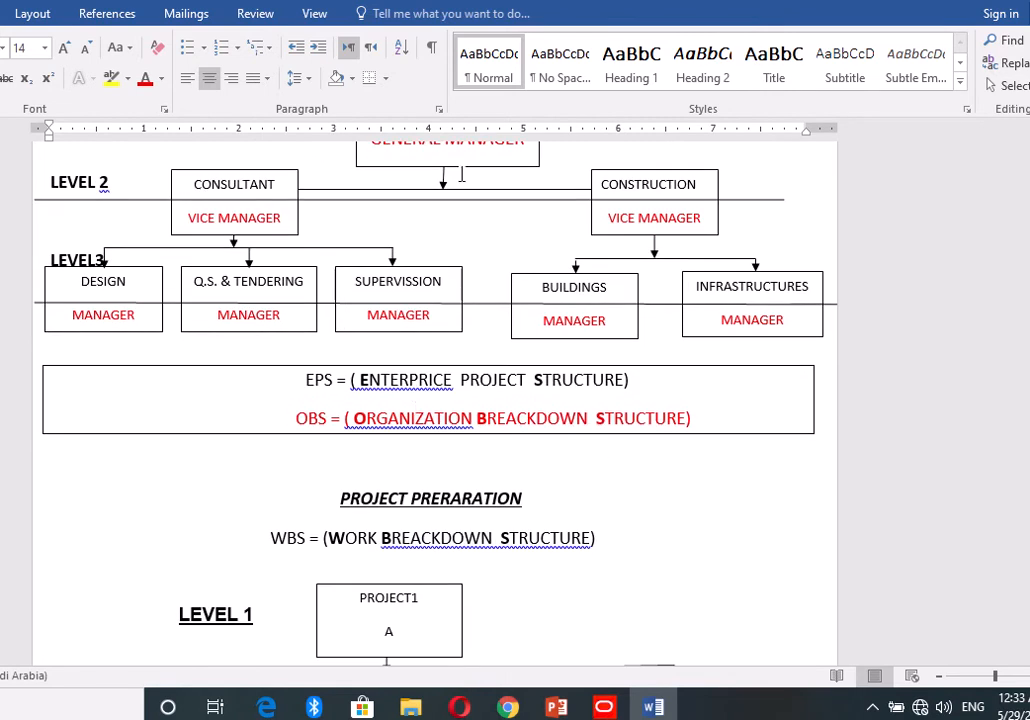
pyautogui.scroll(-5, 428, 363)
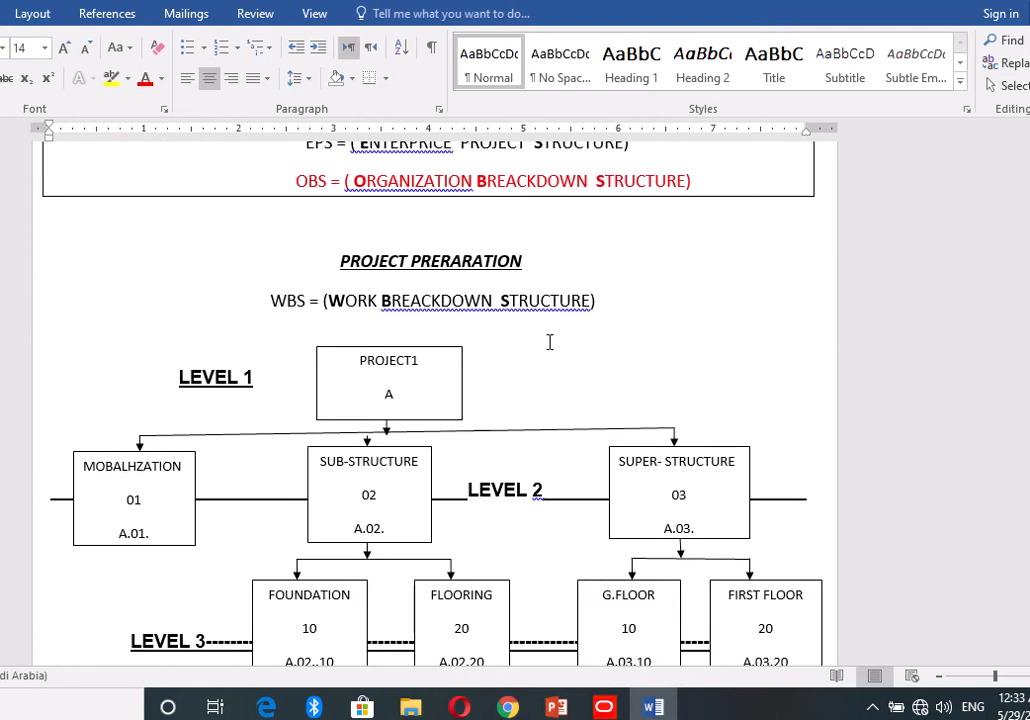
pyautogui.scroll(-3, 471, 373)
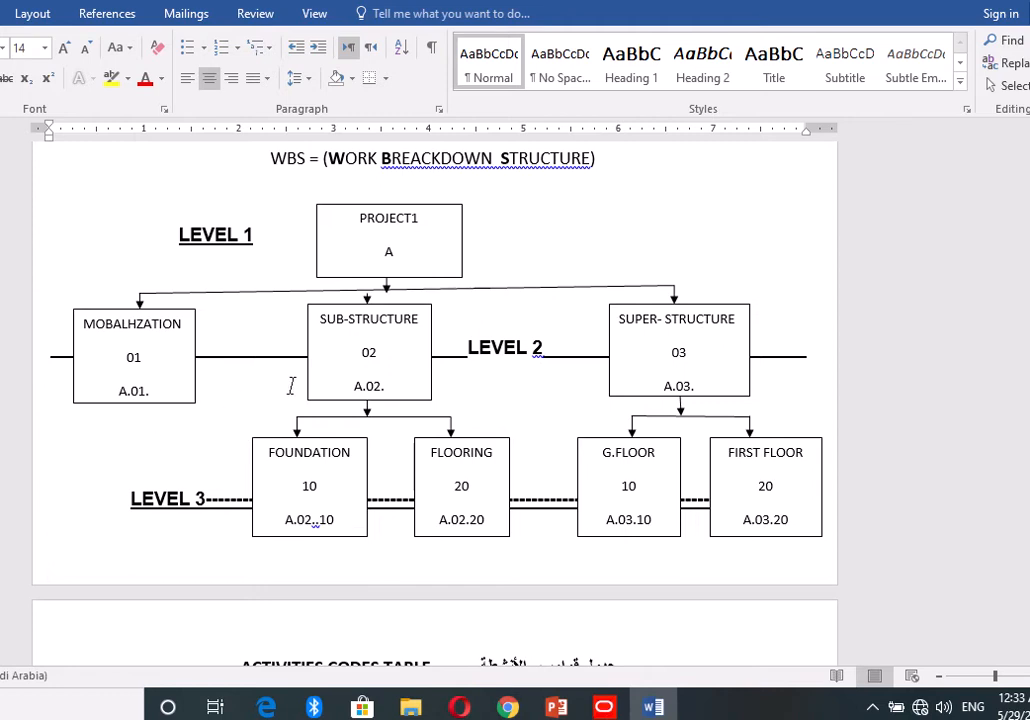
pyautogui.scroll(-3, 308, 437)
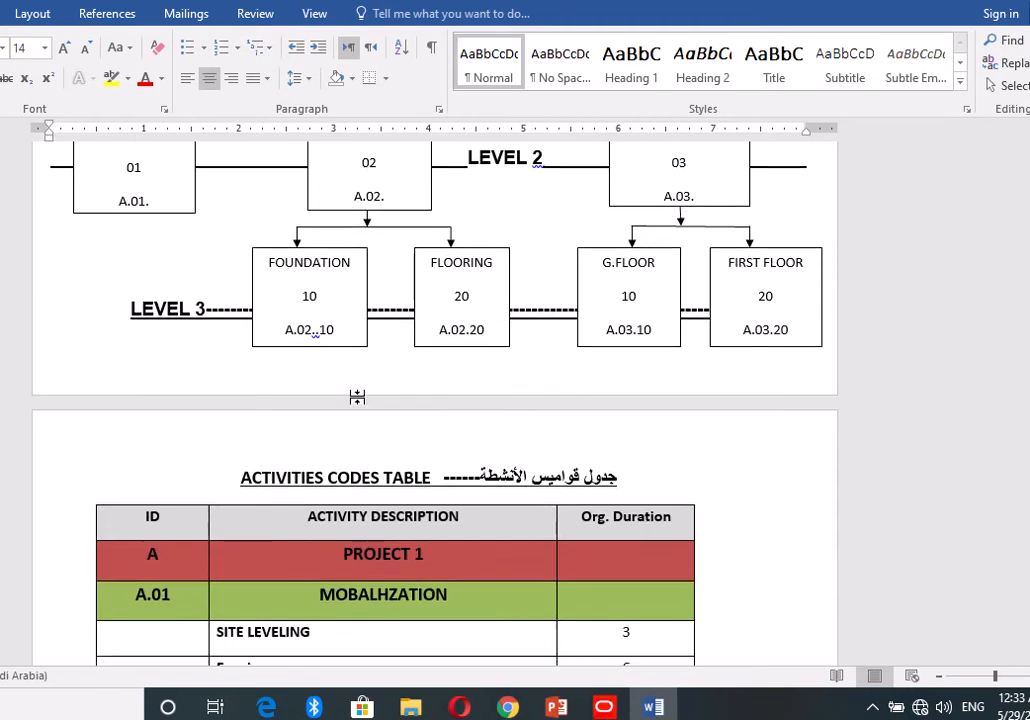
pyautogui.scroll(-4, 357, 397)
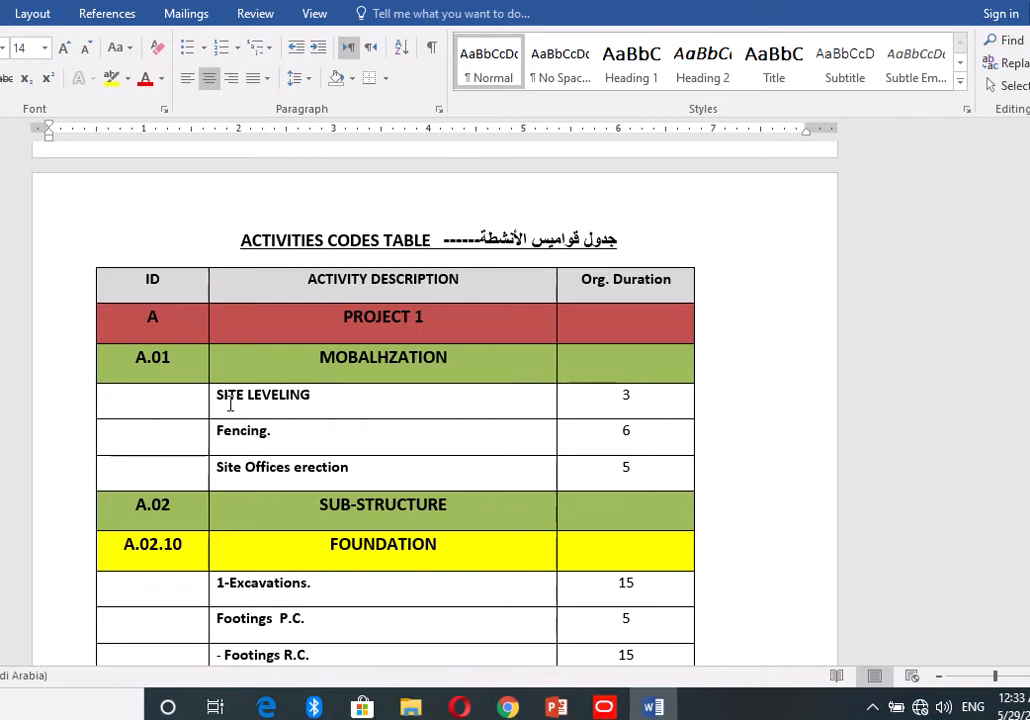
pyautogui.scroll(-5, 298, 453)
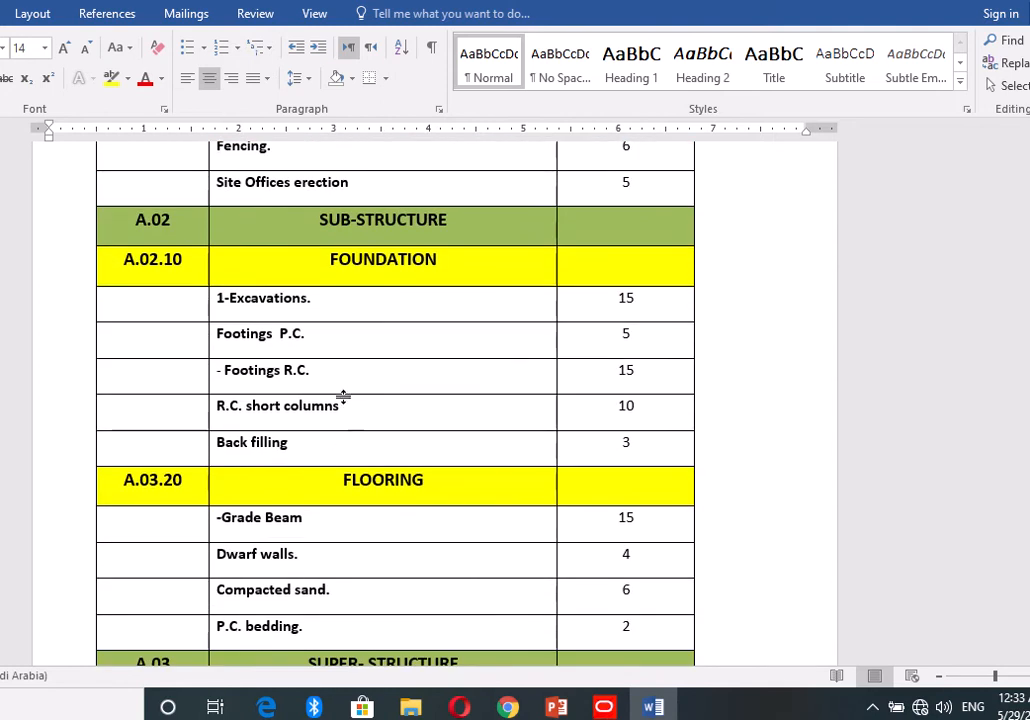
pyautogui.scroll(-2, 340, 400)
pyautogui.scroll(3, 340, 402)
pyautogui.scroll(2, 340, 452)
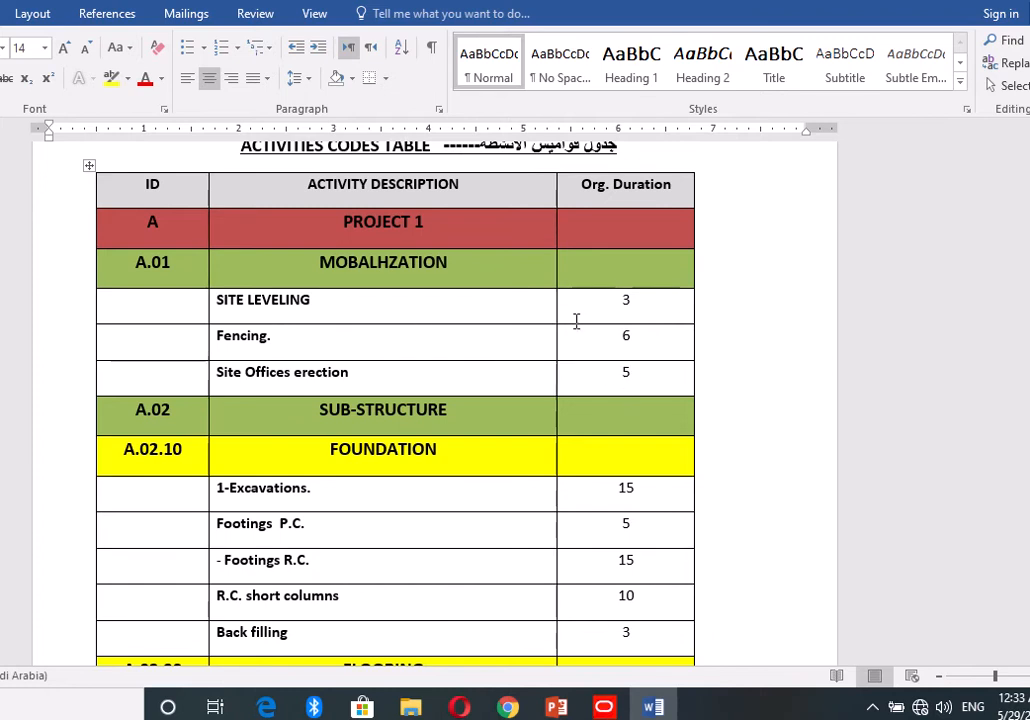
pyautogui.scroll(-8, 644, 396)
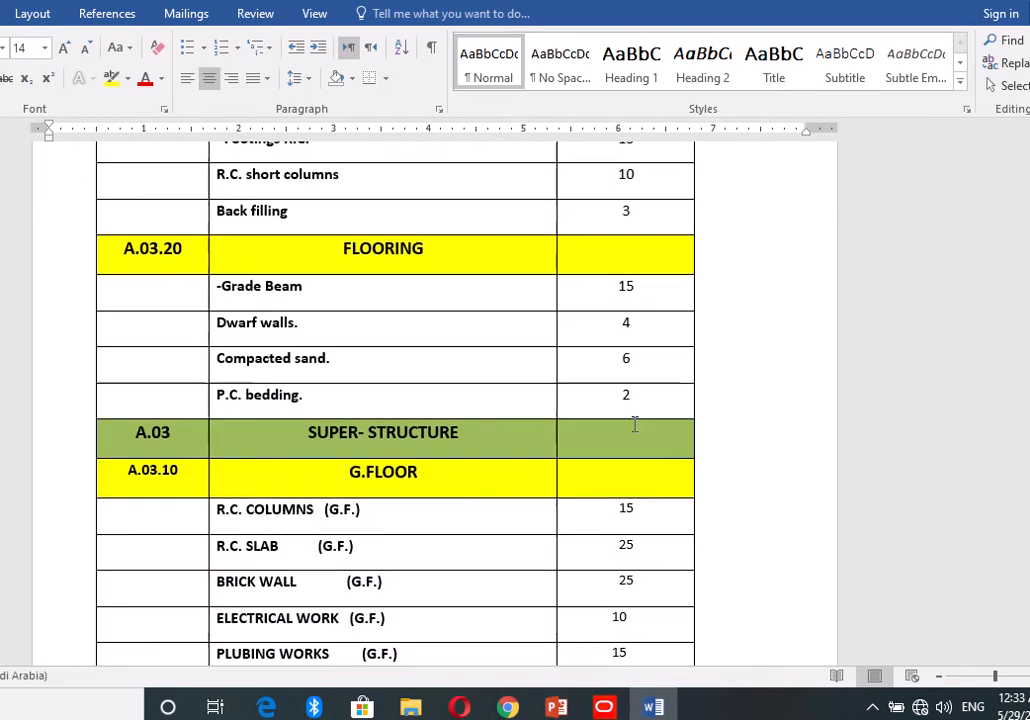
pyautogui.scroll(7, 632, 424)
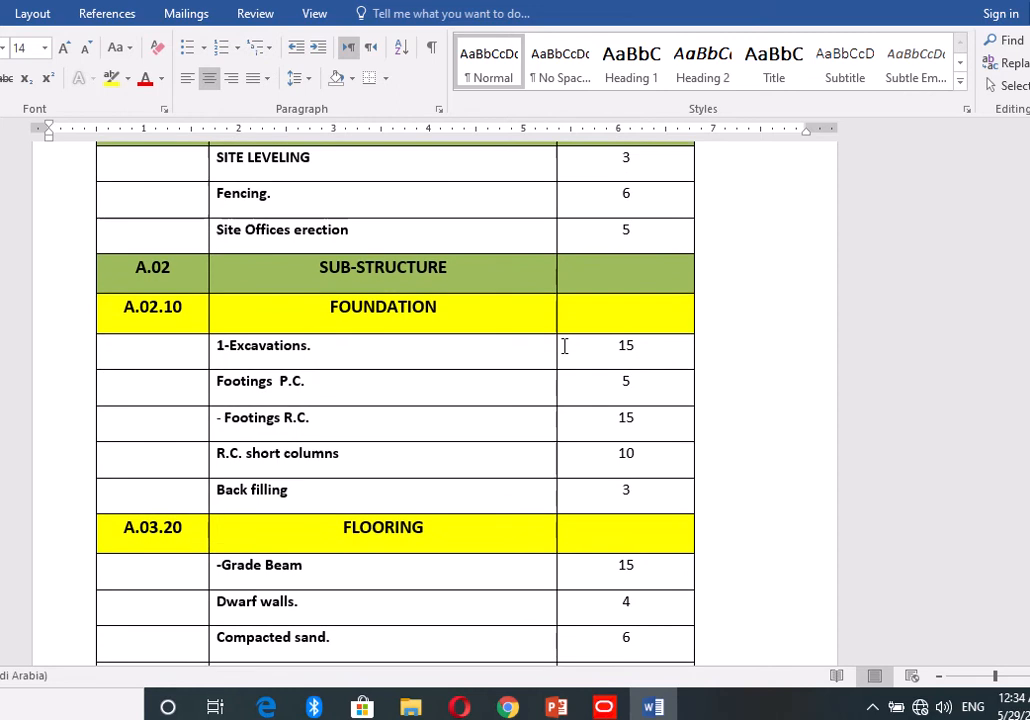
pyautogui.scroll(3, 521, 430)
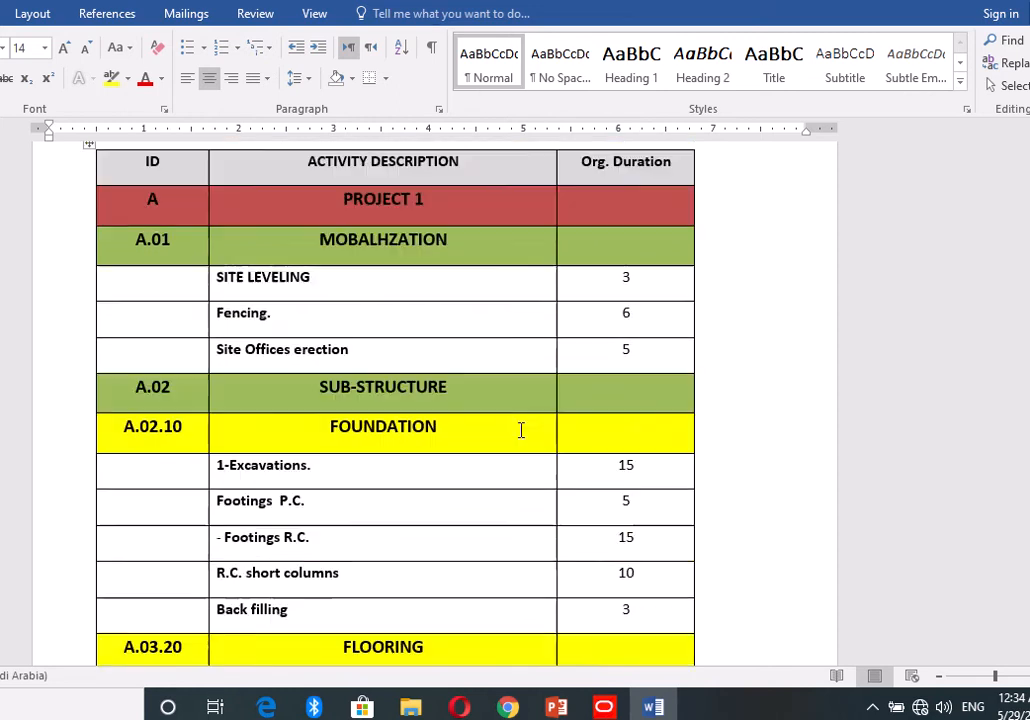
pyautogui.scroll(10, 521, 430)
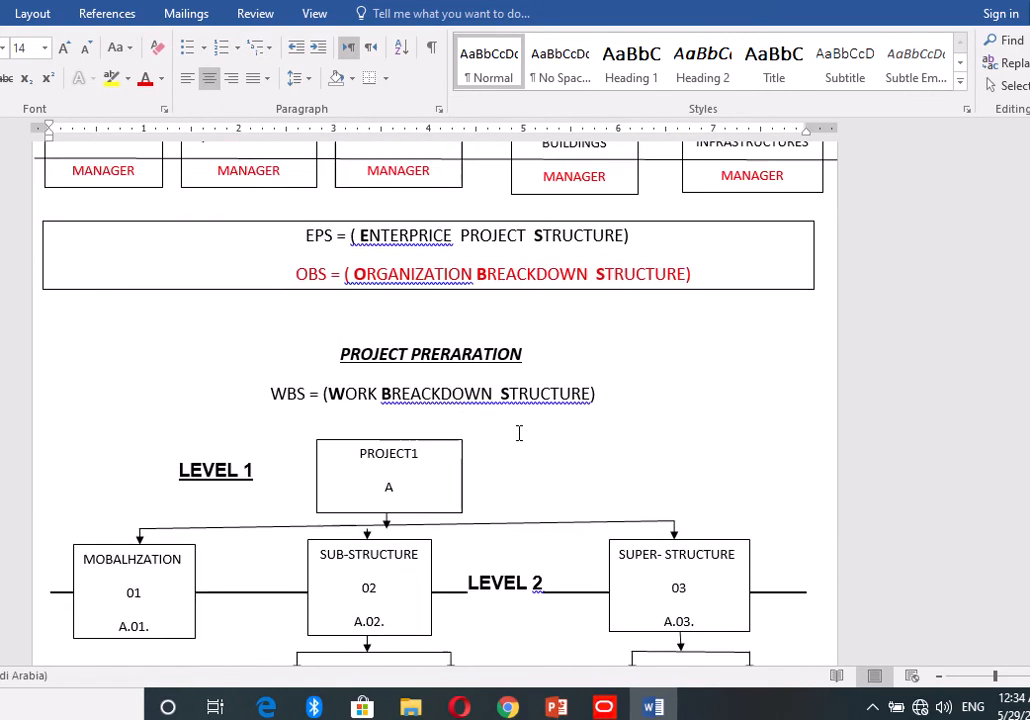
pyautogui.scroll(5, 519, 432)
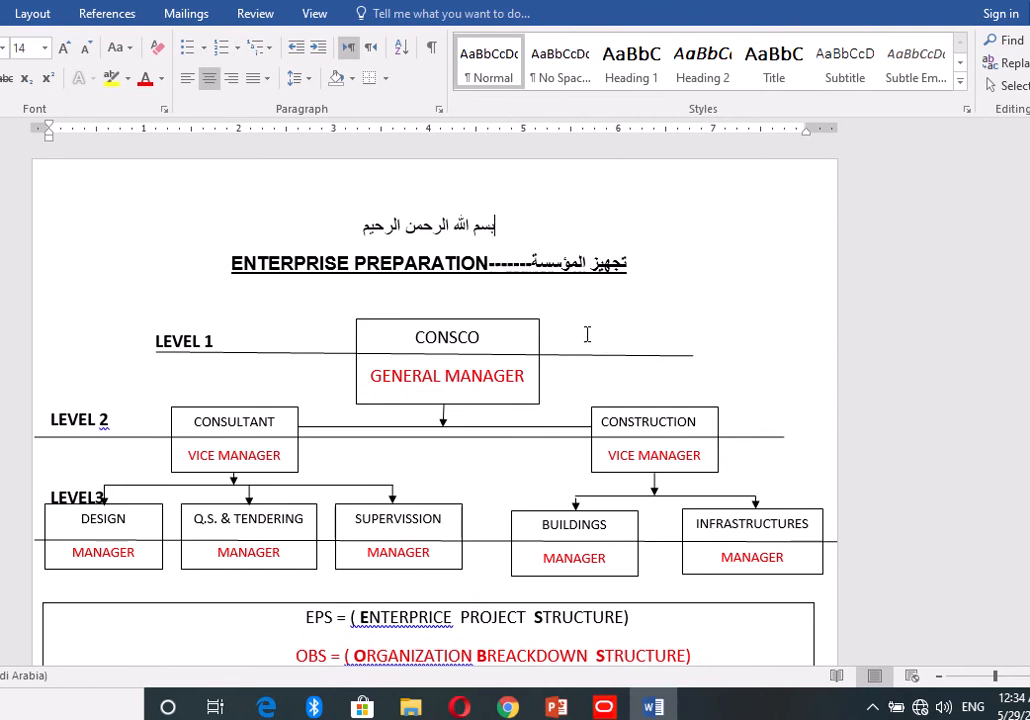
pyautogui.scroll(-4, 585, 335)
pyautogui.scroll(2, 582, 337)
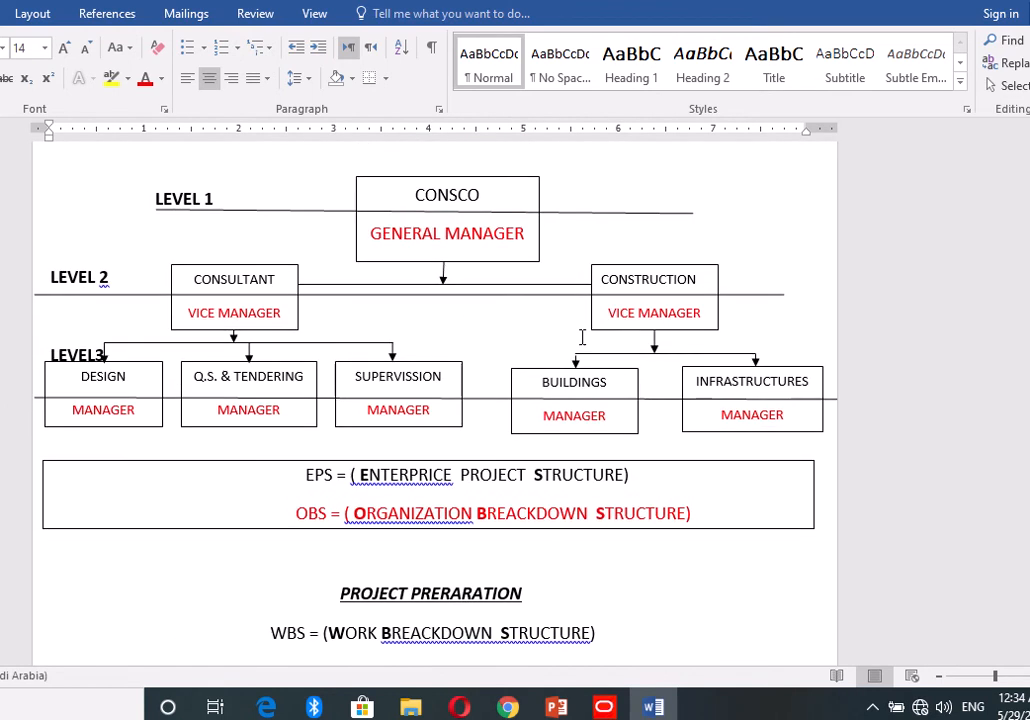
# - Switch to Primavera P6 and open the Enterprise Project Structure (EPS) window
pyautogui.click(603, 708)
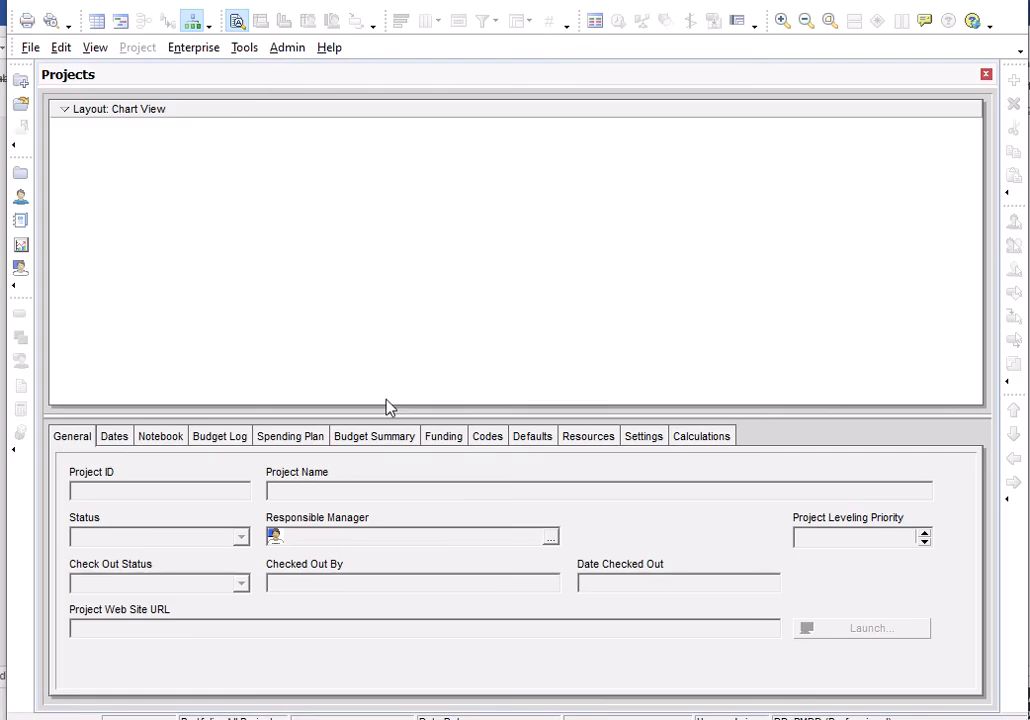
pyautogui.click(192, 58)
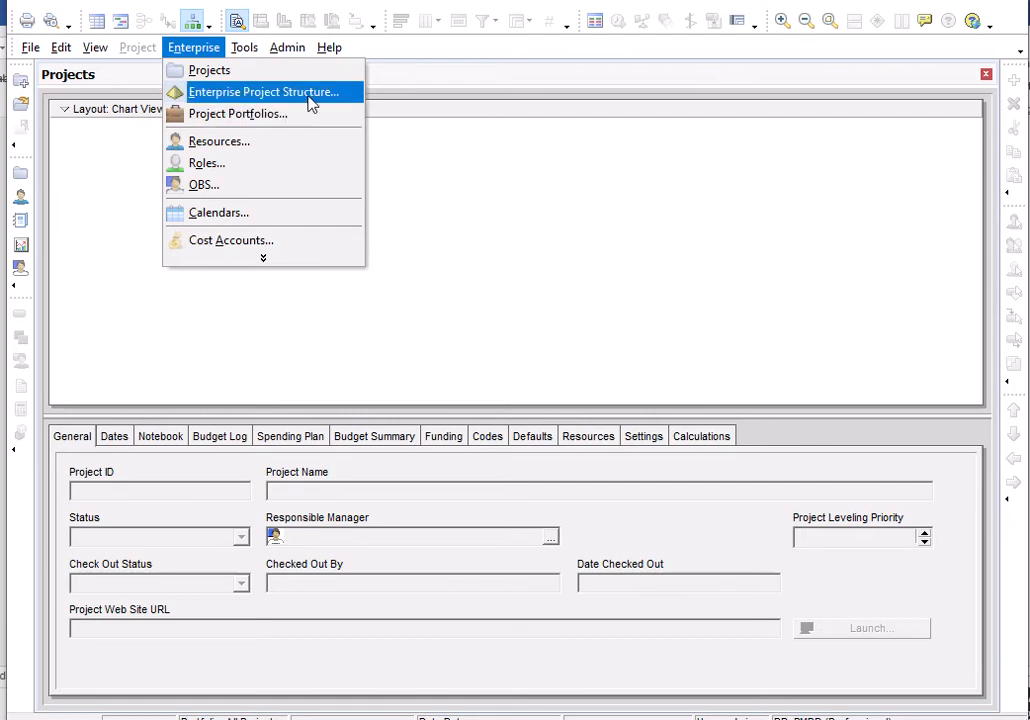
pyautogui.click(310, 97)
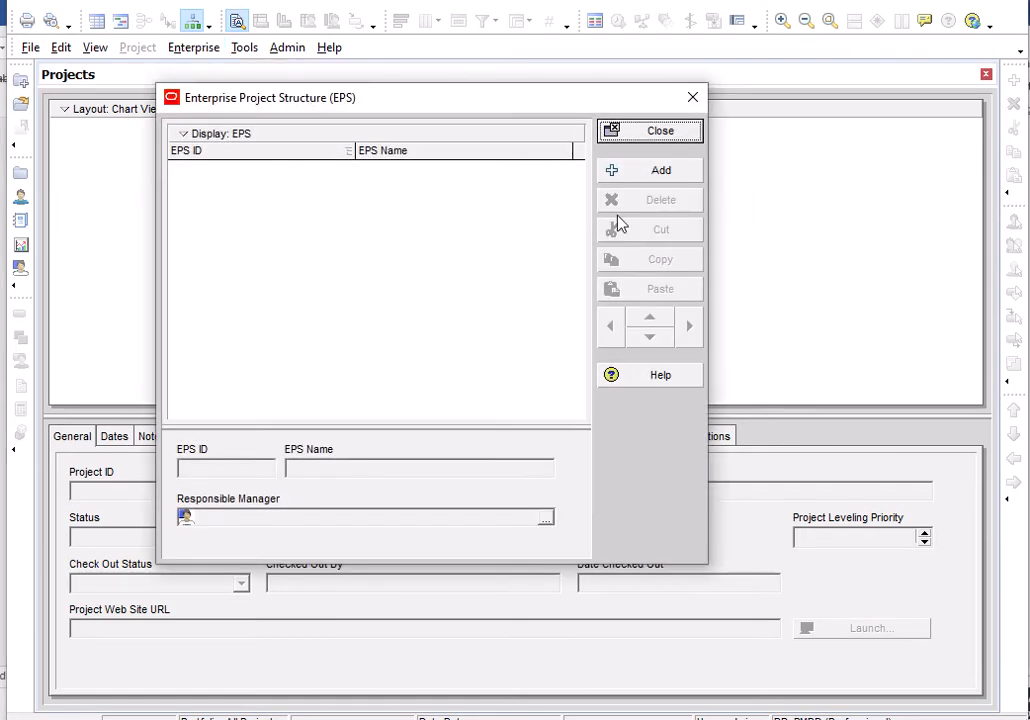
# - Add a top-level EPS element and set its EPS Name to CONSCO
pyautogui.click(656, 176)
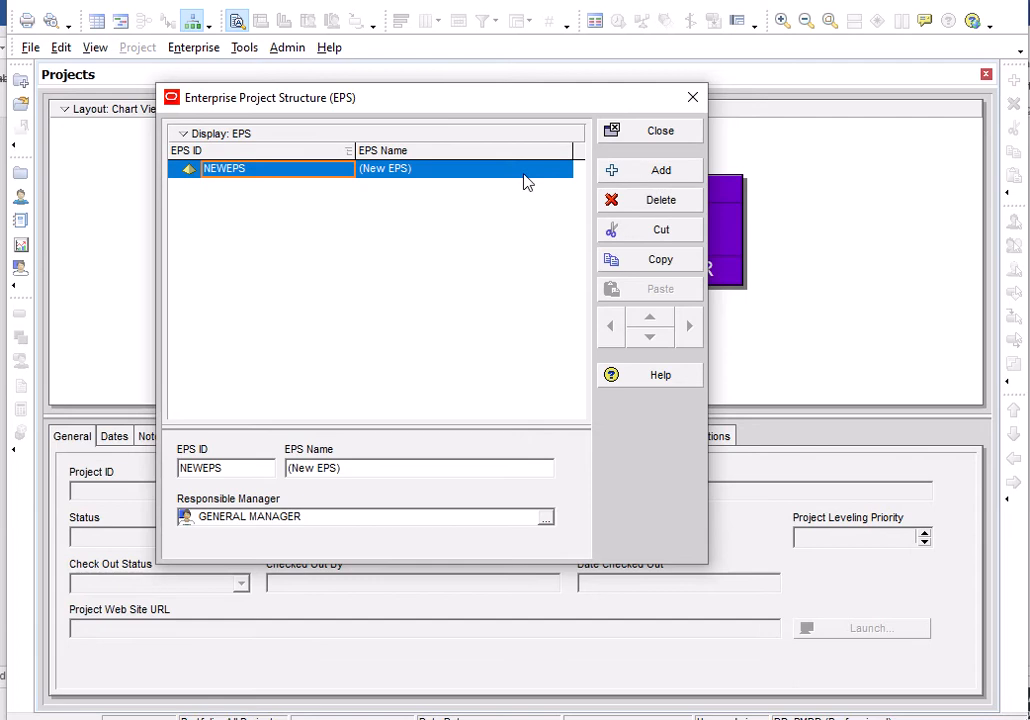
pyautogui.click(395, 170)
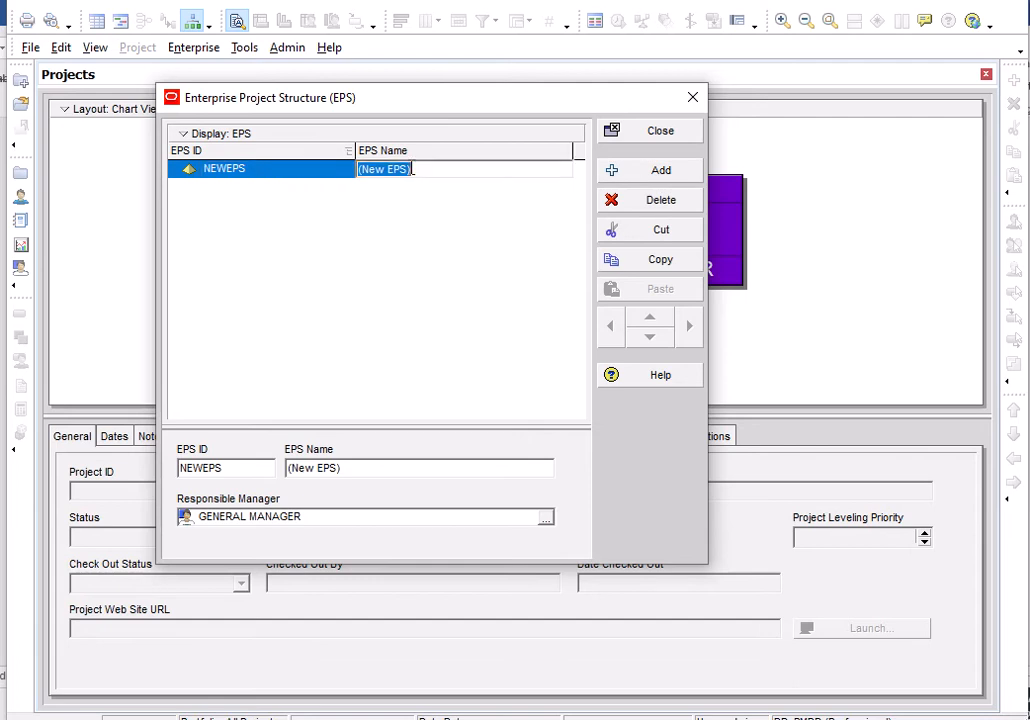
pyautogui.write('c')
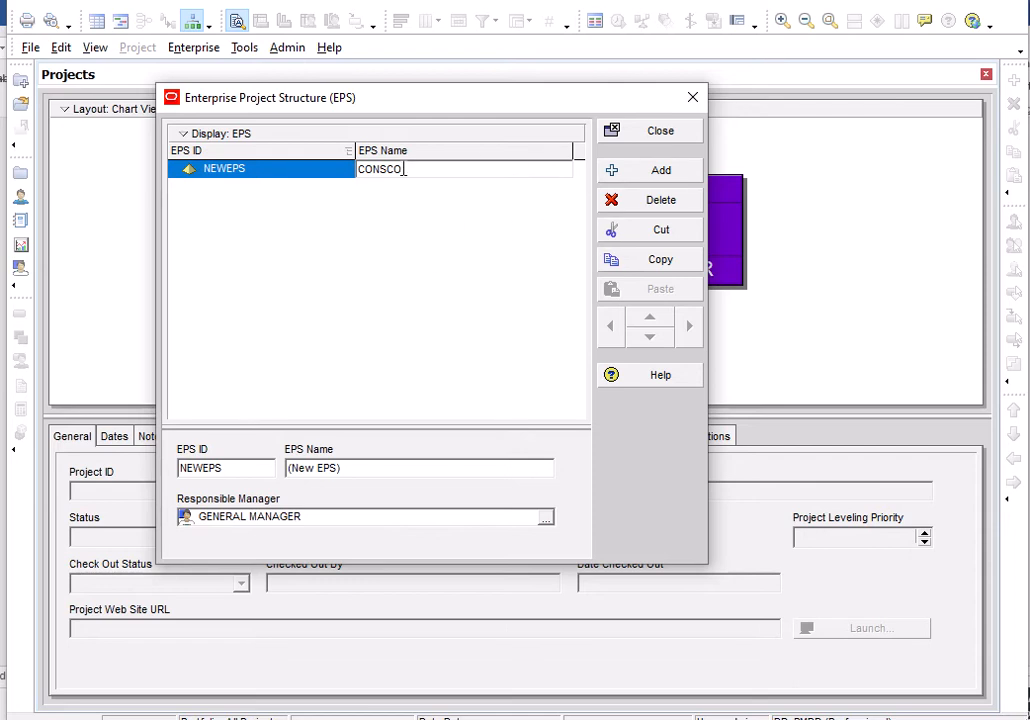
# - Copy the EPS Name CONSCO into the same element's EPS ID, replacing the default ID
pyautogui.moveTo(405, 169); pyautogui.dragTo(358, 187)
pyautogui.rightClick(372, 177)
pyautogui.click(423, 243)
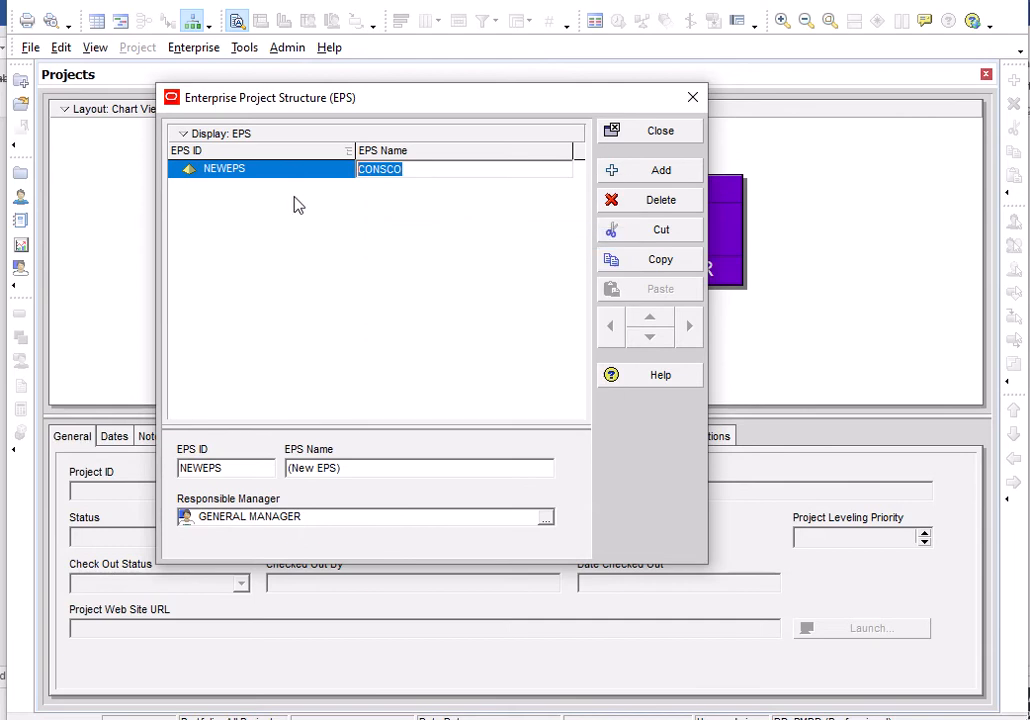
pyautogui.click(265, 176)
pyautogui.moveTo(264, 175); pyautogui.dragTo(232, 160)
pyautogui.rightClick(230, 168)
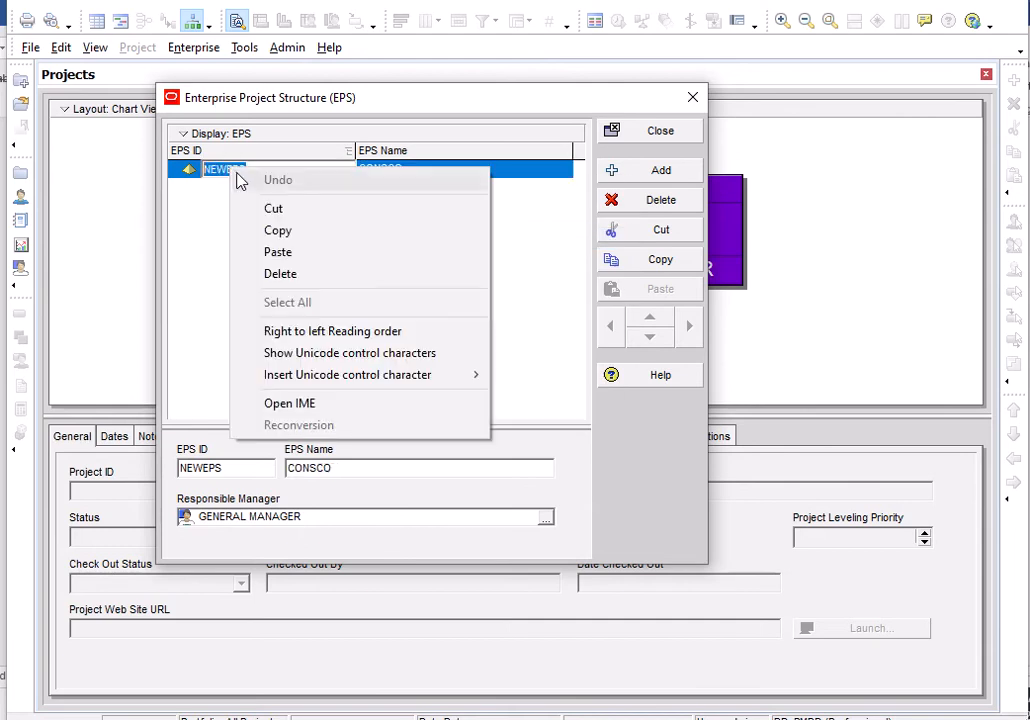
pyautogui.click(280, 254)
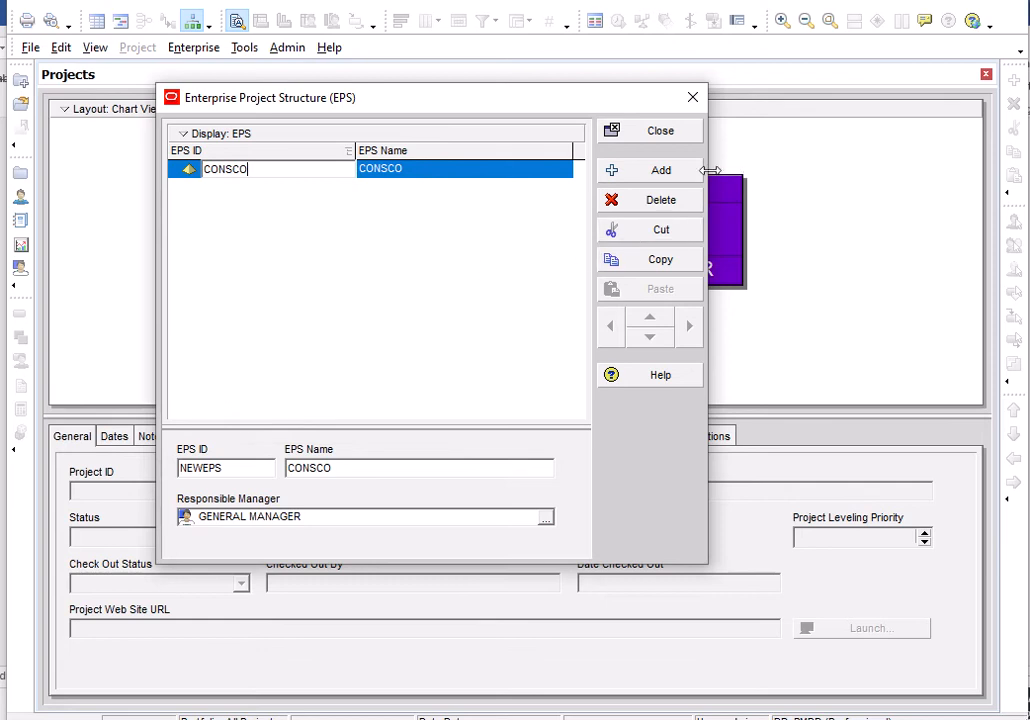
pyautogui.press('Return')
# - Add an EPS element under CONSCO and set its EPS ID to CONSULTANT
pyautogui.click(658, 171)
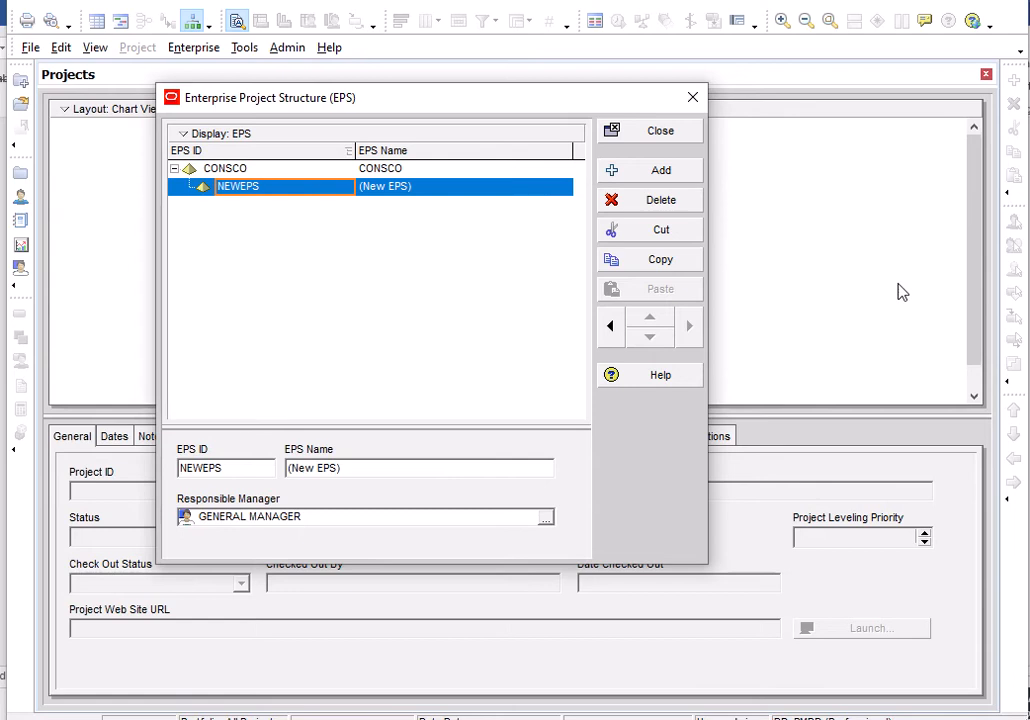
pyautogui.click(259, 191)
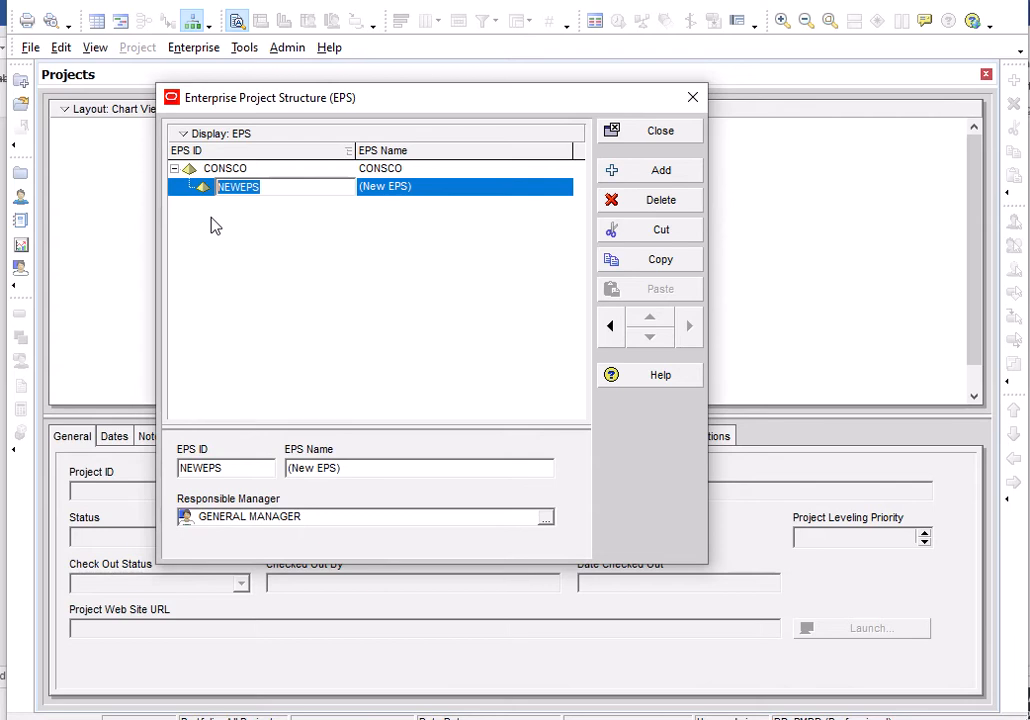
pyautogui.write('CONSULTANT')
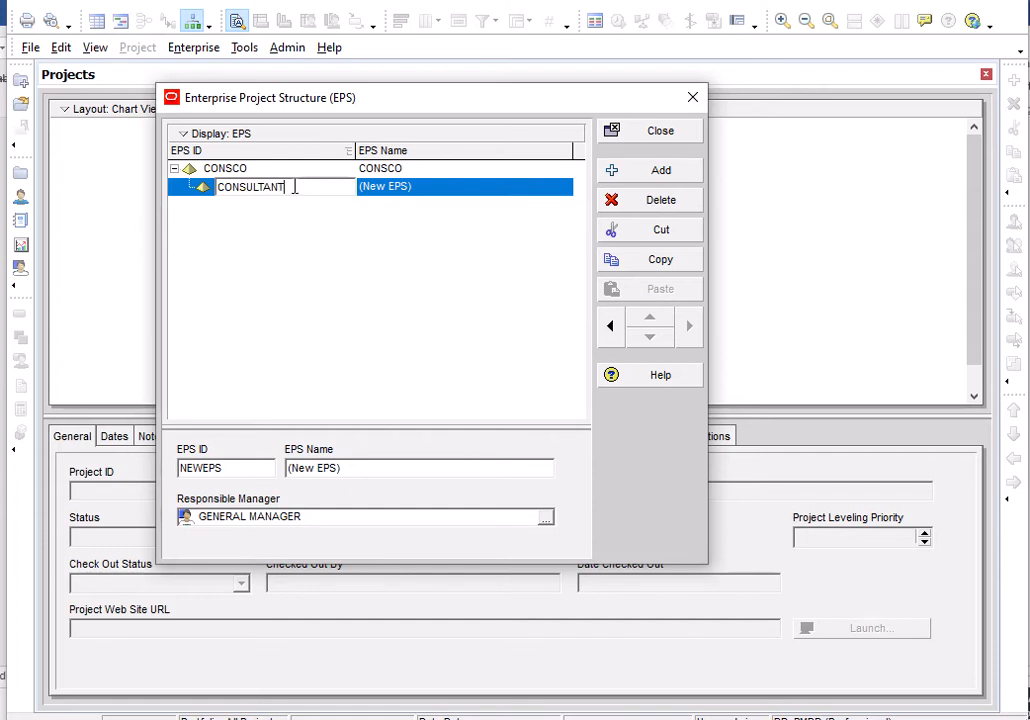
# - Copy the EPS ID CONSULTANT into that element's EPS Name, replacing the default name
pyautogui.moveTo(290, 187); pyautogui.dragTo(216, 209)
pyautogui.rightClick(252, 190)
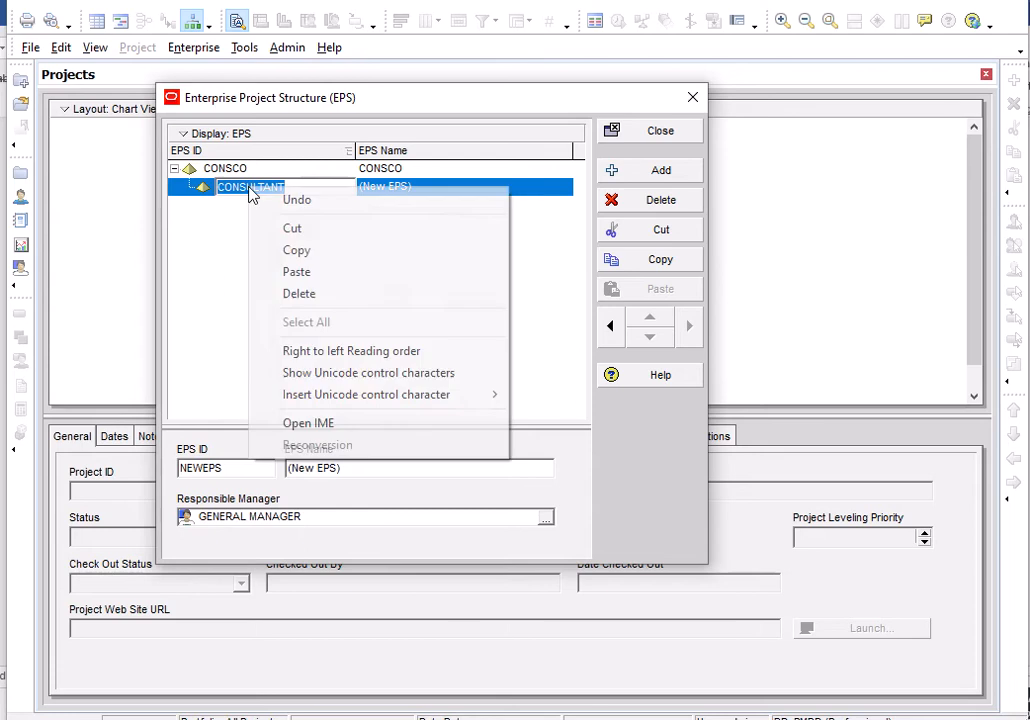
pyautogui.click(297, 251)
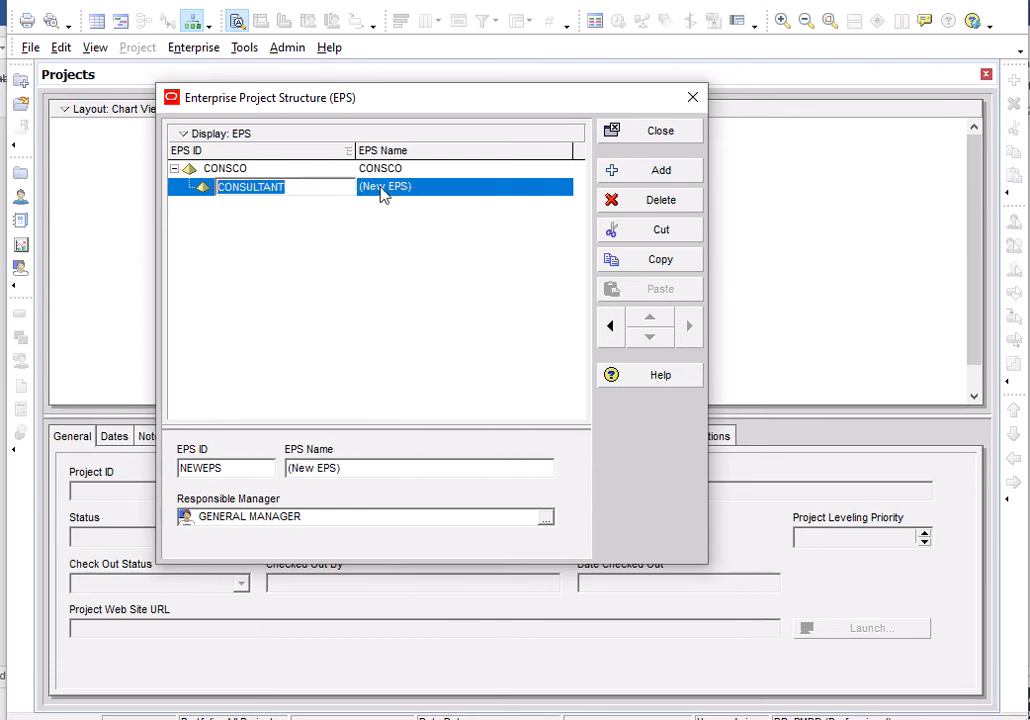
pyautogui.click(389, 193)
pyautogui.click(393, 193)
pyautogui.moveTo(410, 187); pyautogui.dragTo(359, 195)
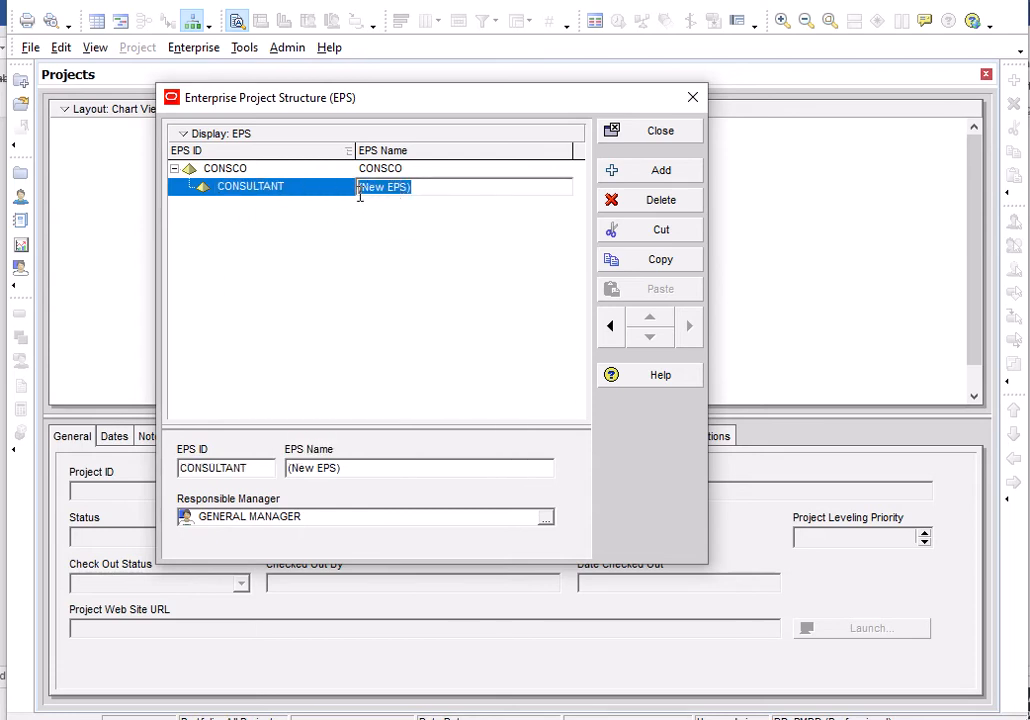
pyautogui.rightClick(372, 190)
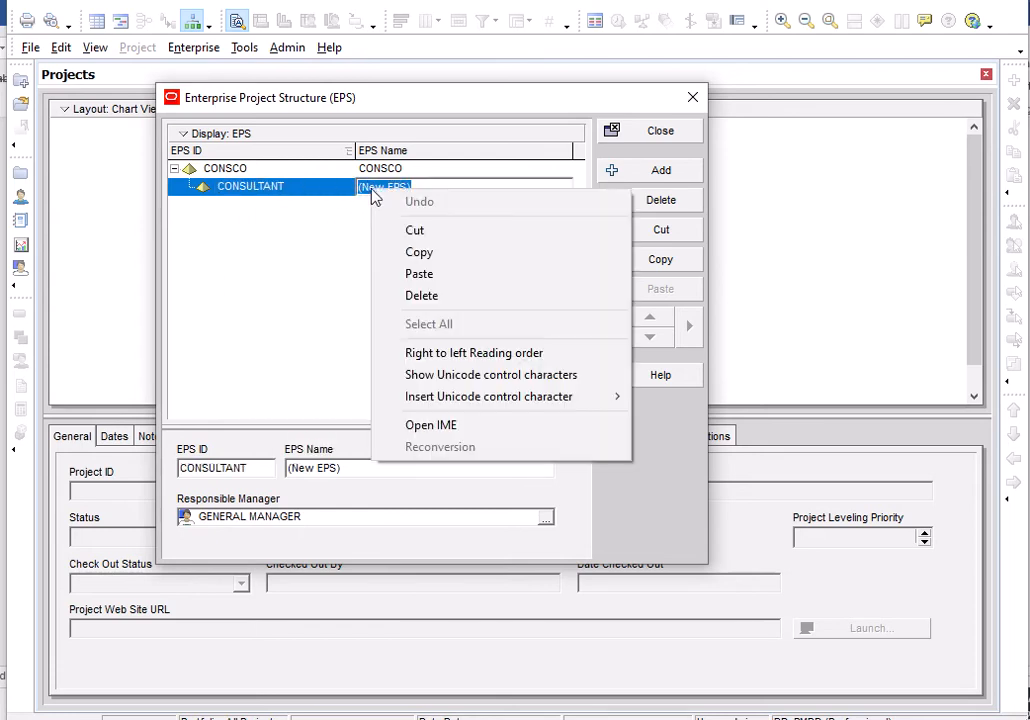
pyautogui.click(420, 276)
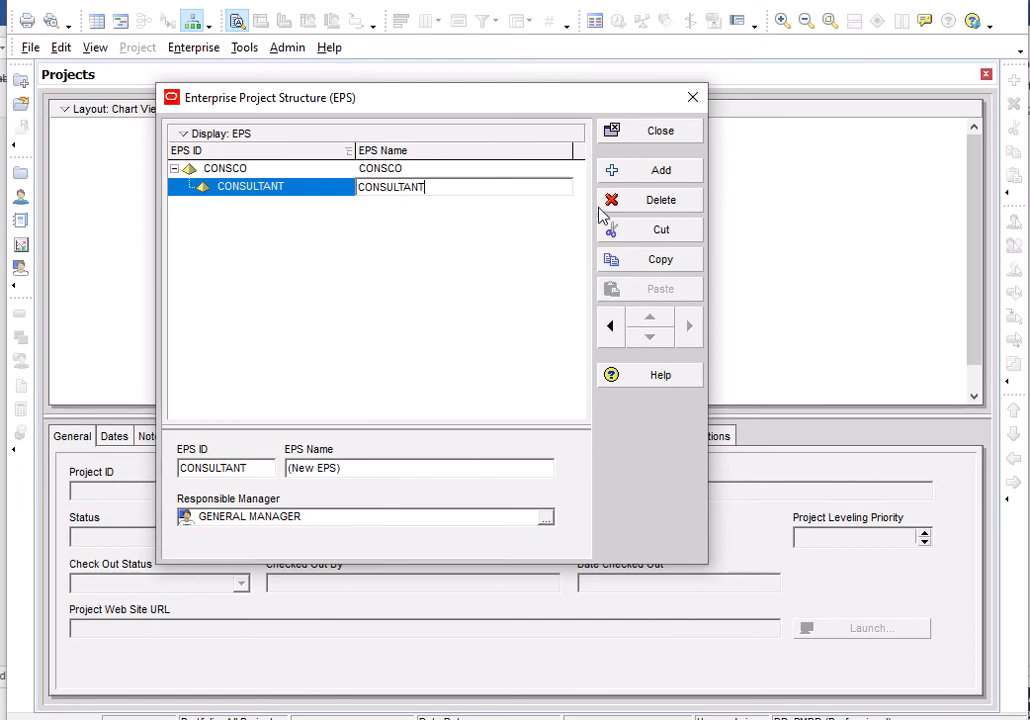
# - Add another EPS element, indent it one level beneath CONSULTANT, and set its EPS ID to DESIGN
pyautogui.click(638, 175)
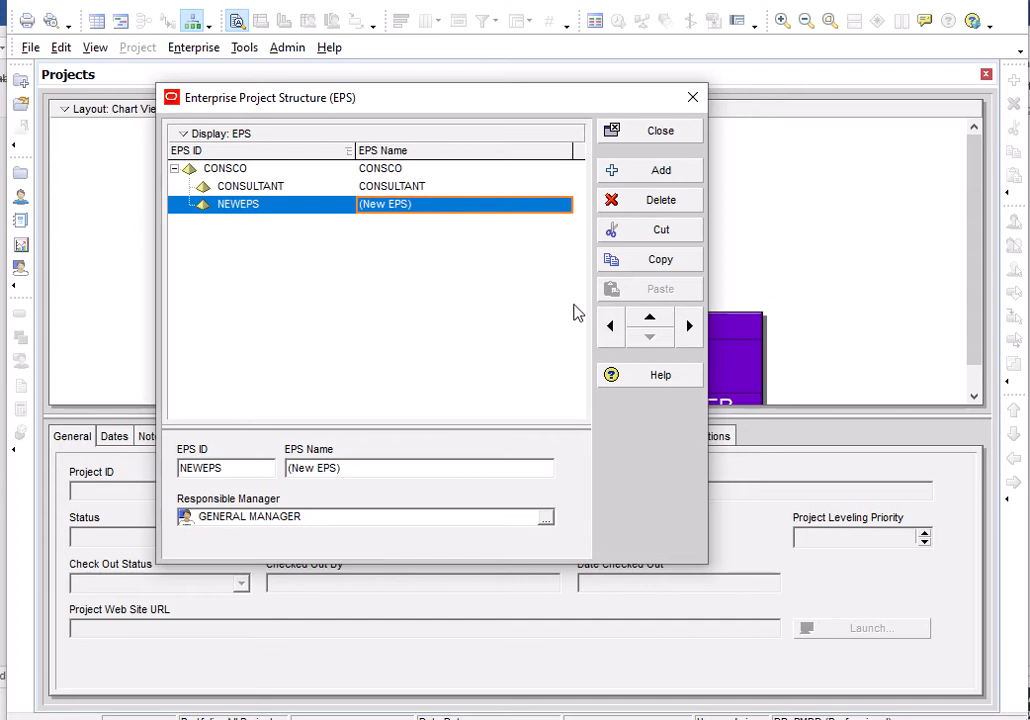
pyautogui.click(689, 330)
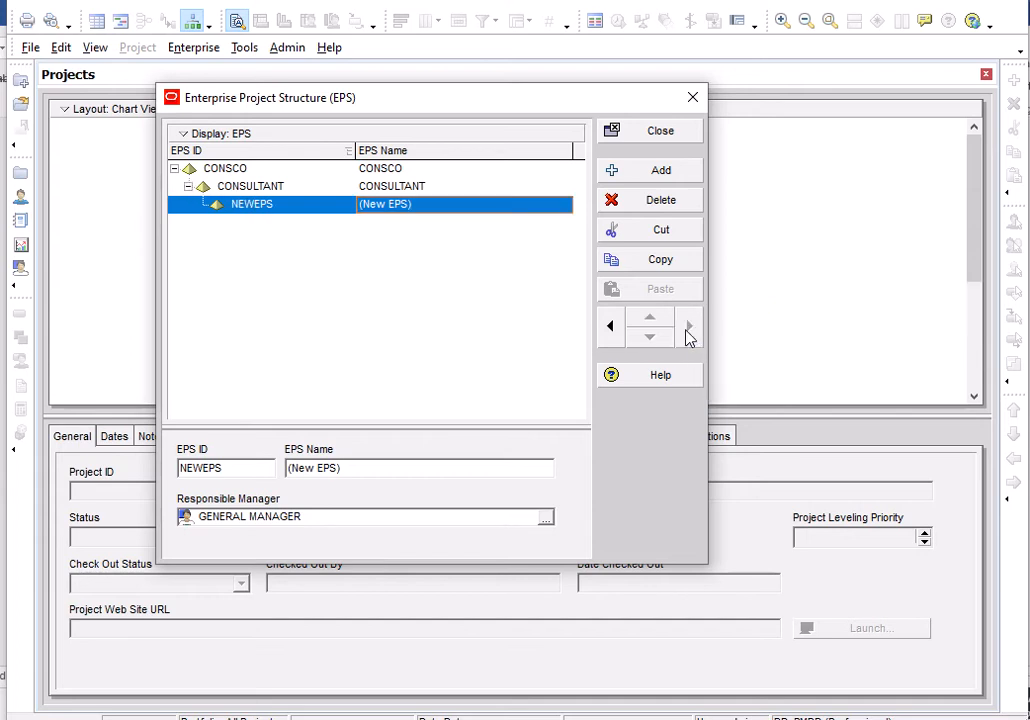
pyautogui.click(255, 212)
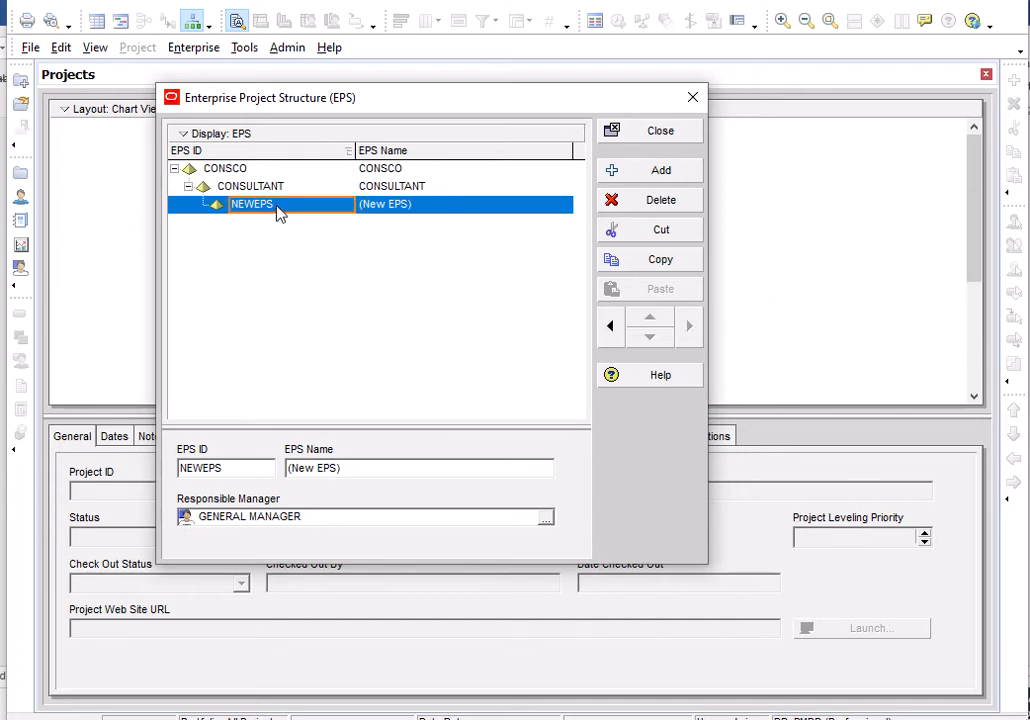
pyautogui.moveTo(280, 205); pyautogui.dragTo(221, 228)
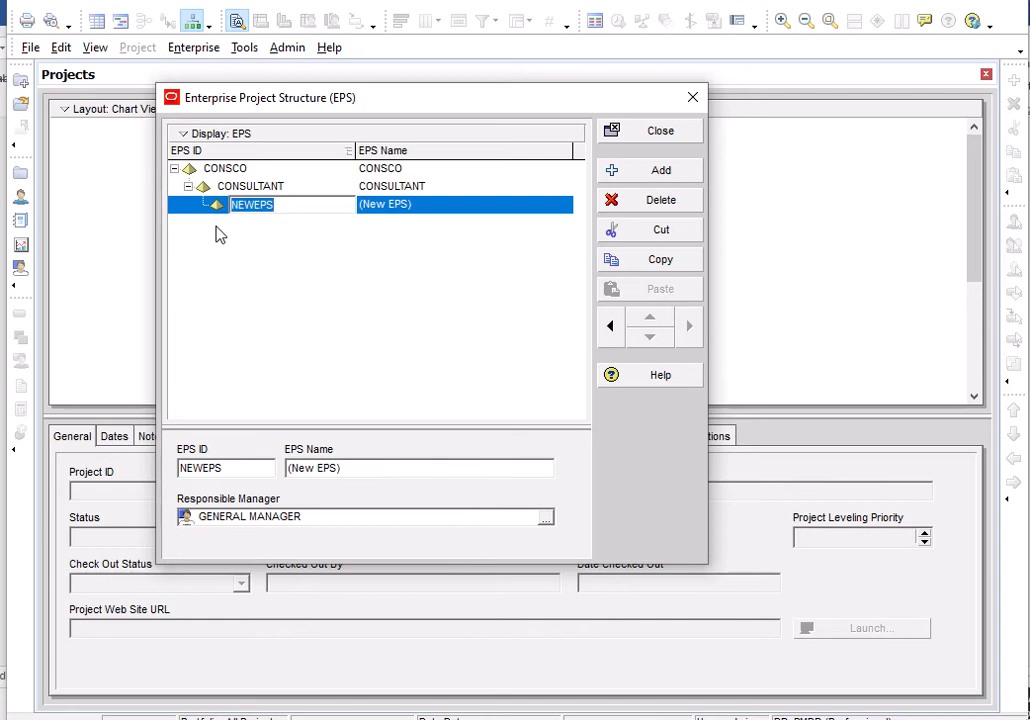
pyautogui.write('DESIGN')
# - Copy the EPS ID DESIGN into that element's EPS Name, replacing the default name
pyautogui.moveTo(278, 203); pyautogui.dragTo(228, 208)
pyautogui.rightClick(250, 208)
pyautogui.click(322, 278)
pyautogui.click(398, 207)
pyautogui.moveTo(421, 205); pyautogui.dragTo(360, 210)
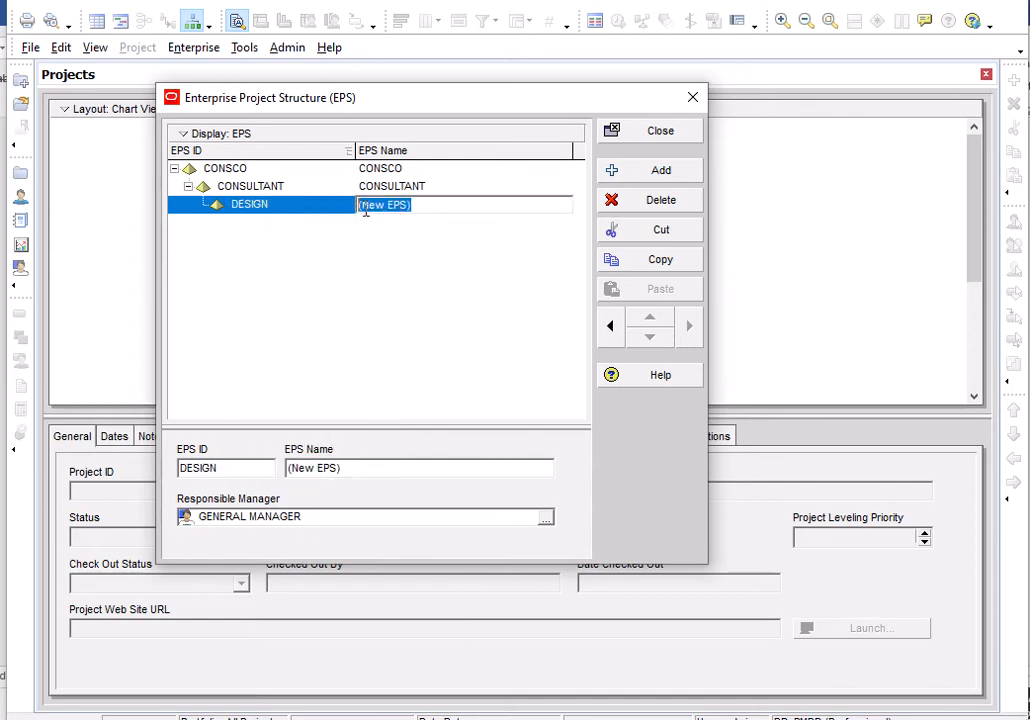
pyautogui.rightClick(380, 207)
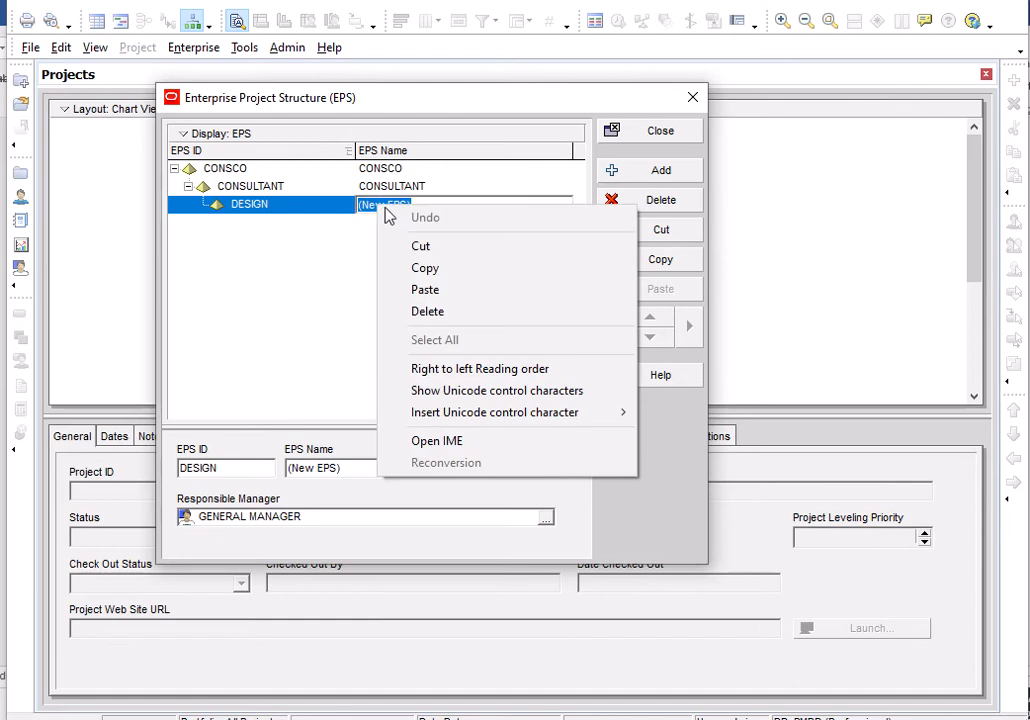
pyautogui.click(427, 290)
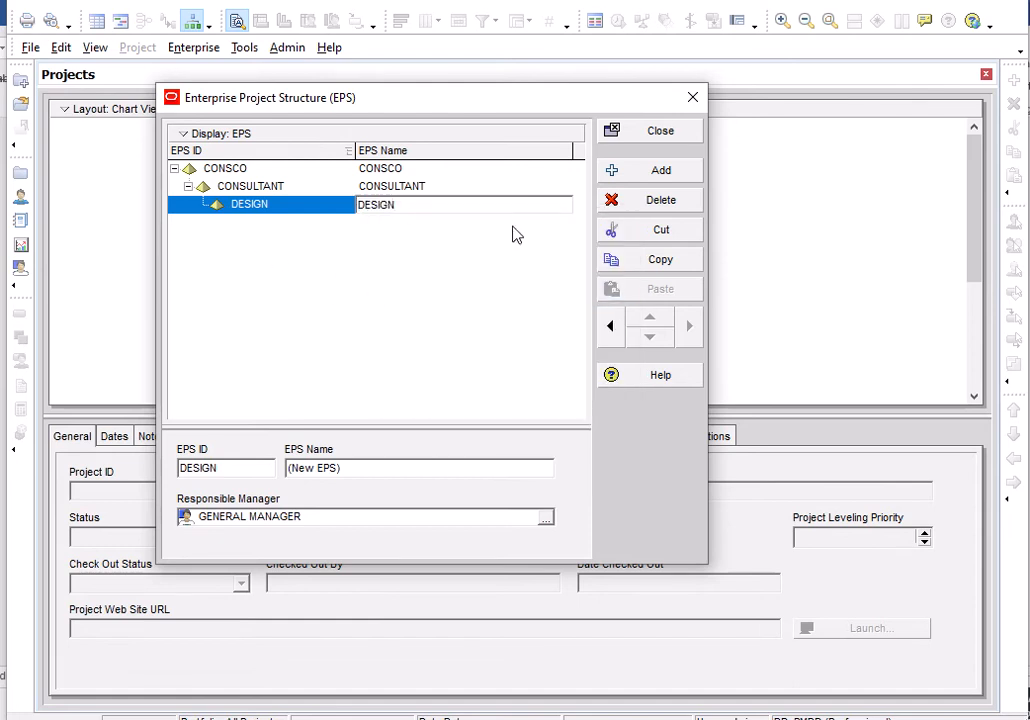
# - Add an EPS element at the same level as DESIGN under CONSULTANT and set its EPS ID to Q,S,
pyautogui.click(666, 175)
pyautogui.click(668, 178)
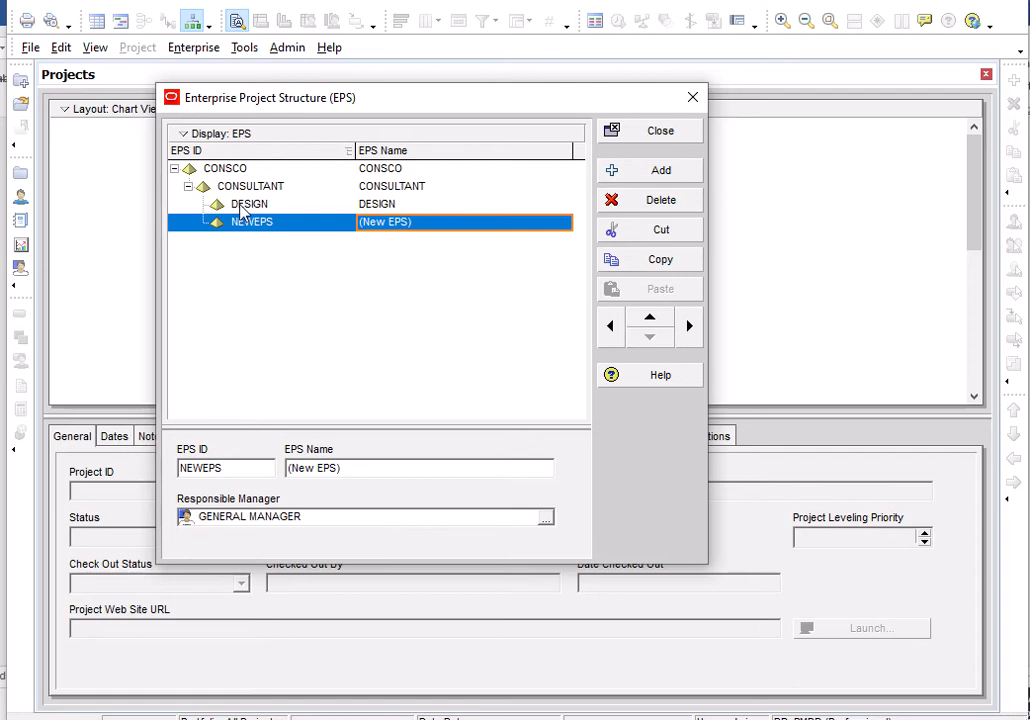
pyautogui.click(257, 222)
pyautogui.click(277, 224)
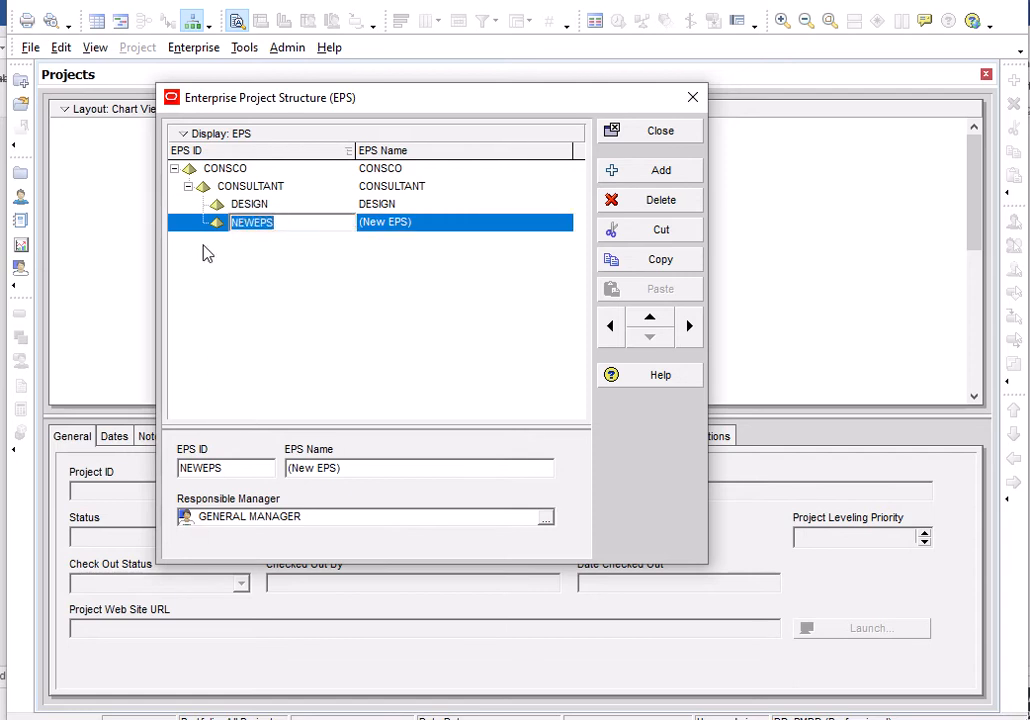
pyautogui.write('Q')
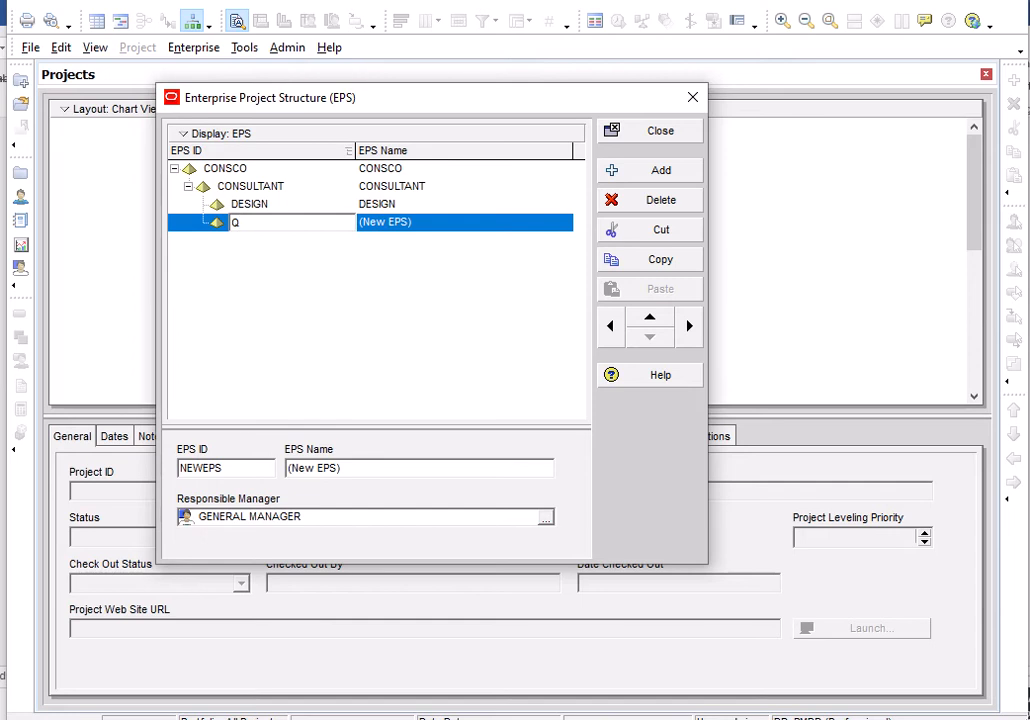
pyautogui.write(',S,')
# - Copy the EPS ID Q,S, into that element's EPS Name and extend the name to Q,S, & TENDERING
pyautogui.moveTo(253, 223); pyautogui.dragTo(234, 223)
pyautogui.rightClick(250, 224)
pyautogui.click(310, 291)
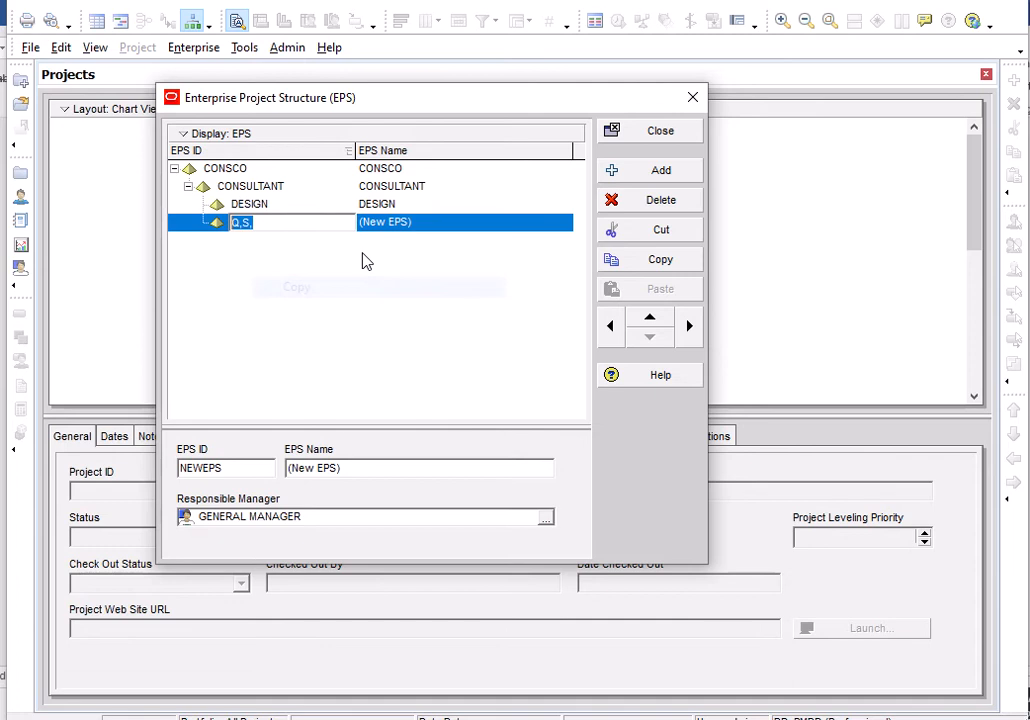
pyautogui.click(386, 227)
pyautogui.doubleClick(388, 225)
pyautogui.moveTo(412, 222); pyautogui.dragTo(358, 223)
pyautogui.rightClick(379, 224)
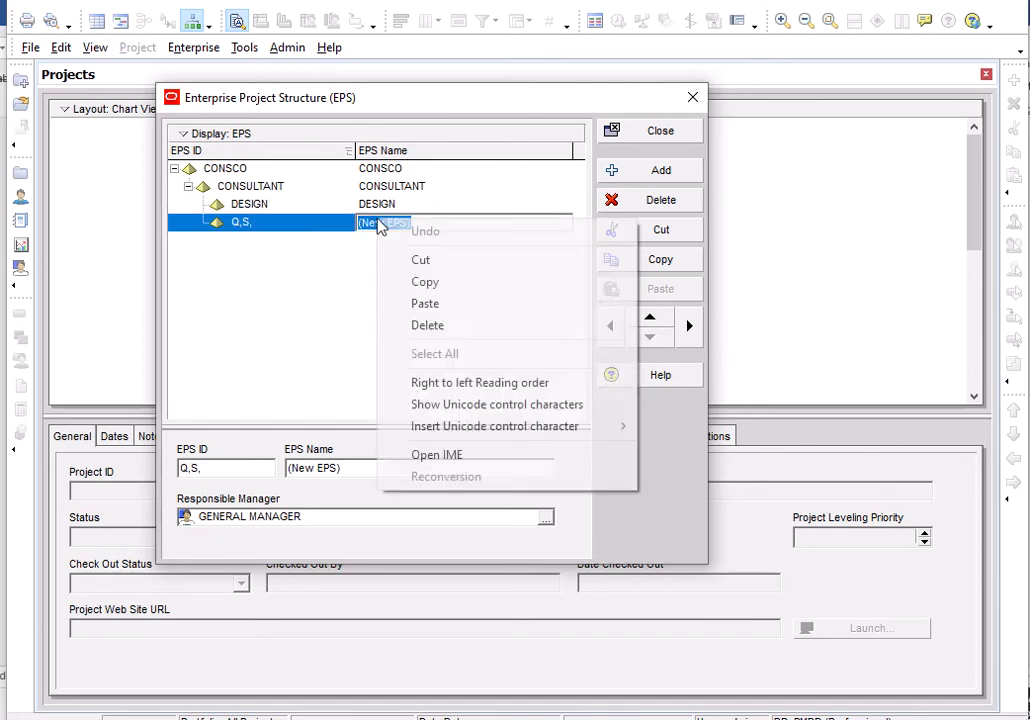
pyautogui.click(427, 303)
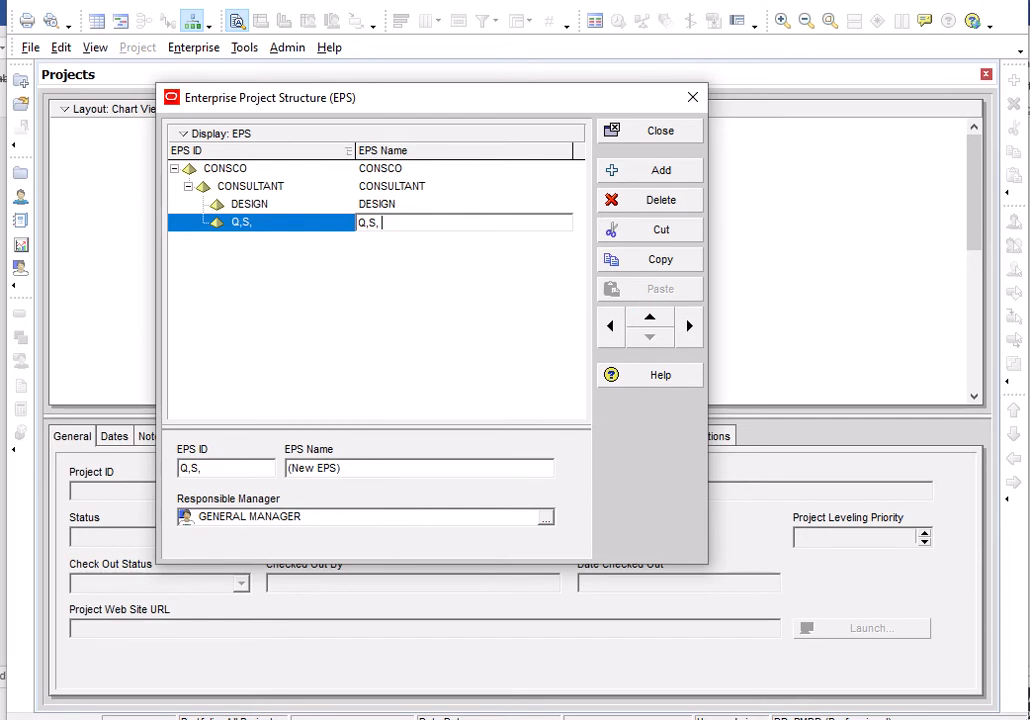
pyautogui.write('& TENDERING')
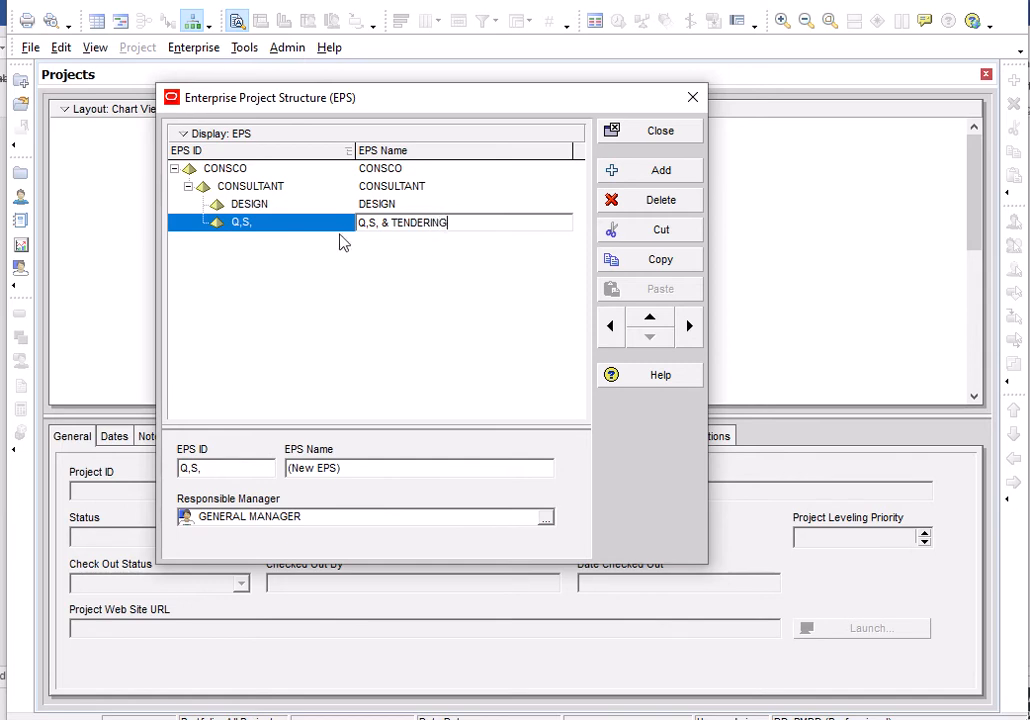
# - Add two EPS elements below Q,S, under CONSULTANT and delete the surplus NEWEPS-1, keeping only NEWEPS
pyautogui.click(661, 173)
pyautogui.click(661, 173)
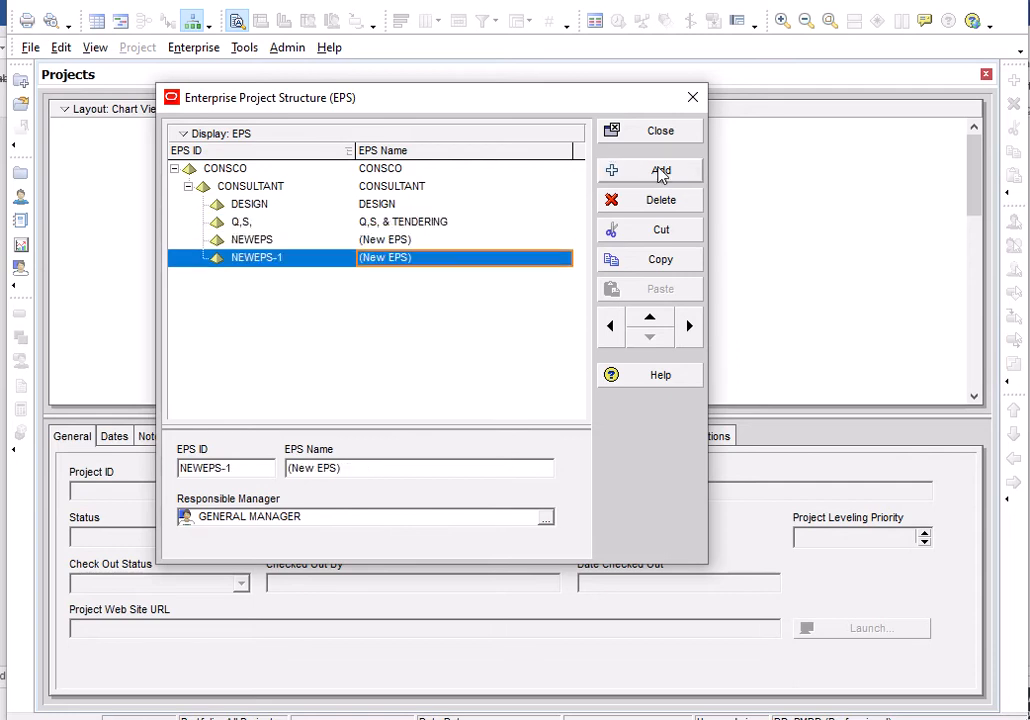
pyautogui.click(312, 244)
pyautogui.click(290, 240)
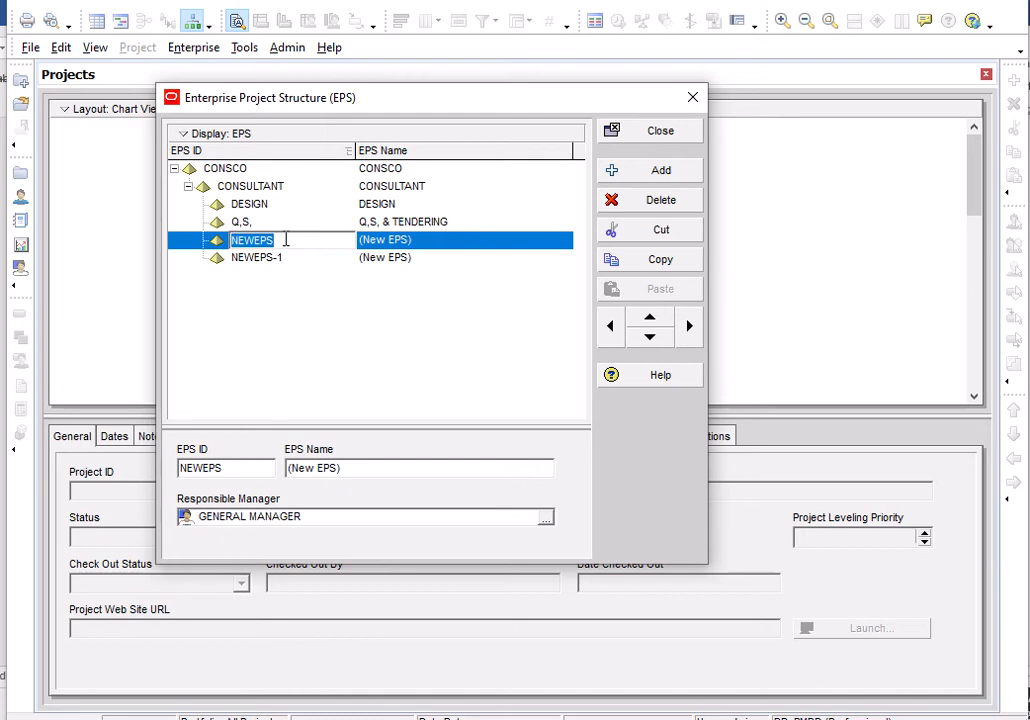
pyautogui.moveTo(280, 240); pyautogui.dragTo(233, 247)
pyautogui.click(288, 260)
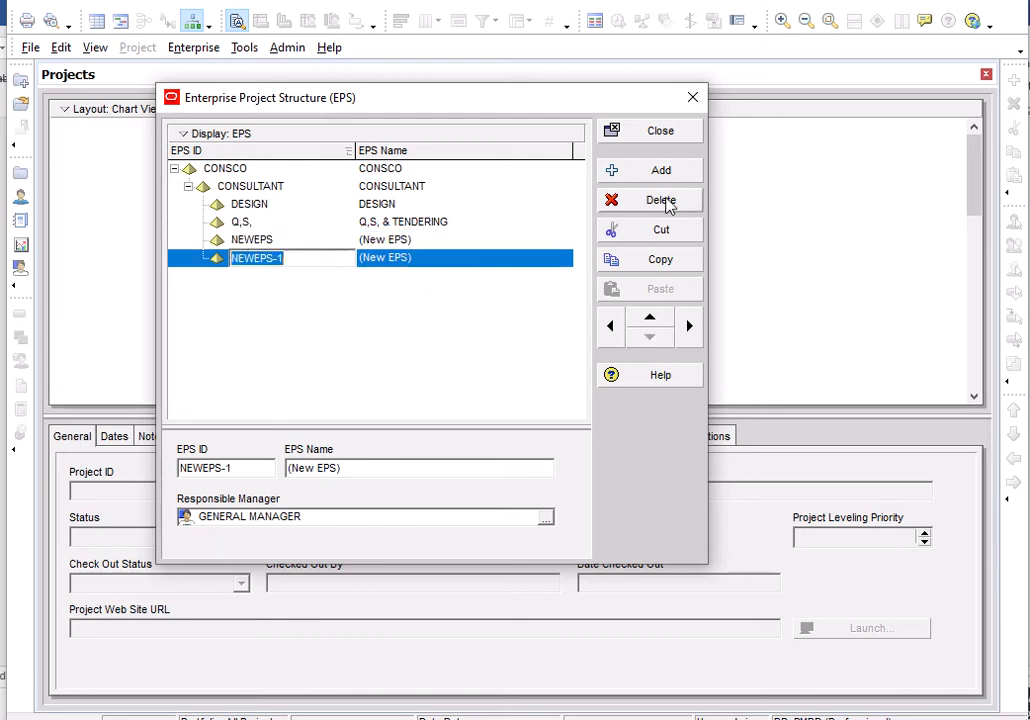
pyautogui.click(664, 201)
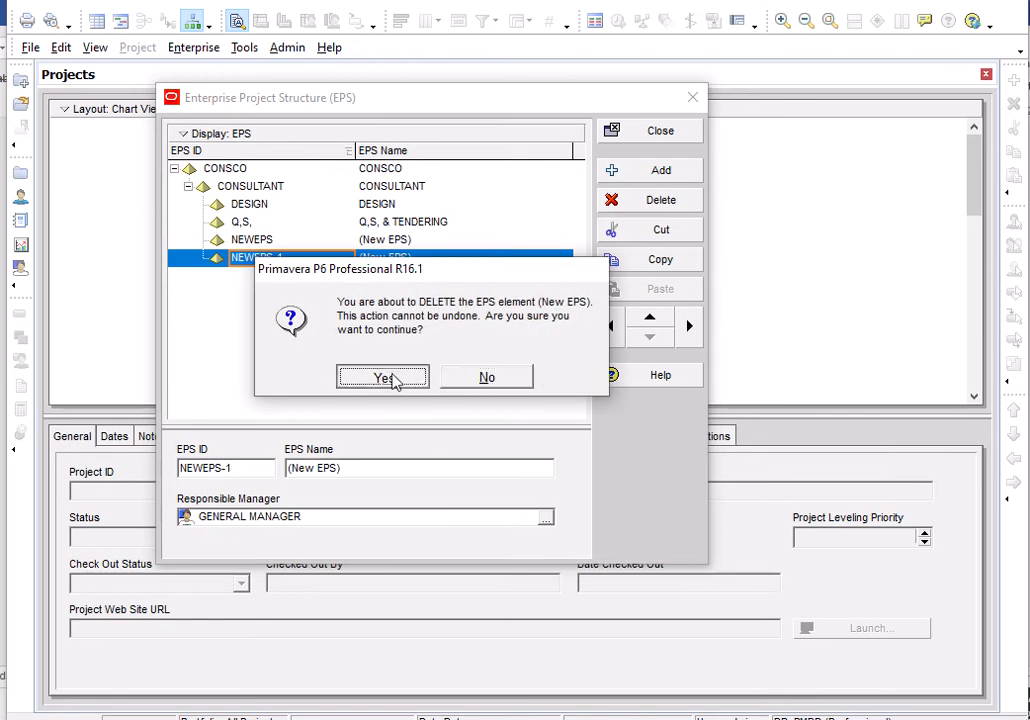
pyautogui.click(394, 379)
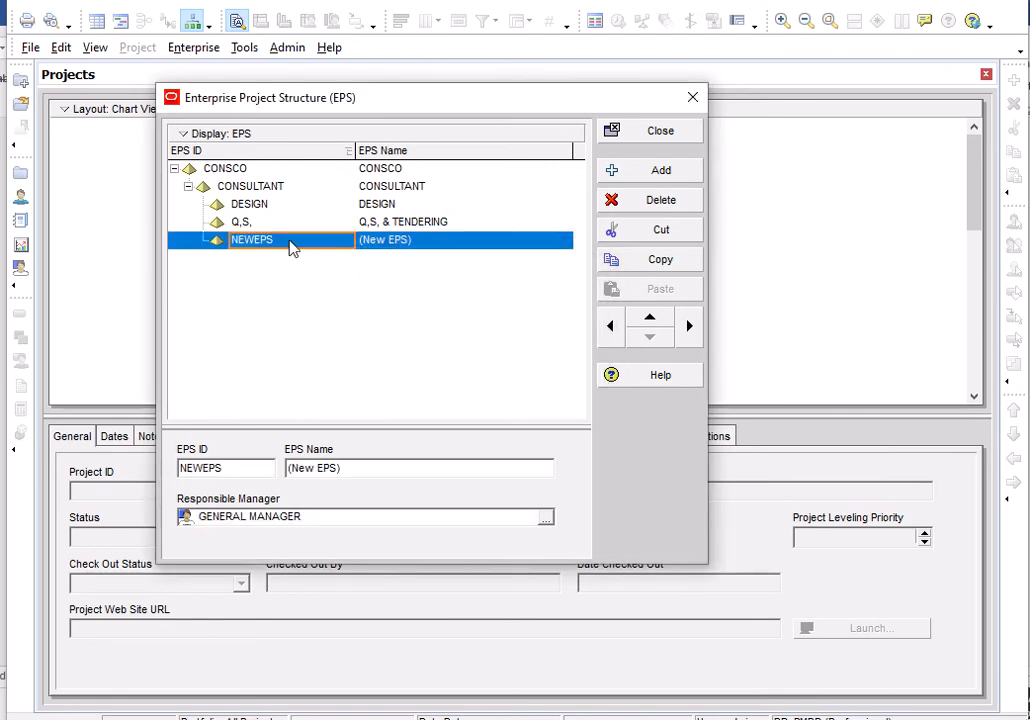
# - Set the EPS ID of the new element under CONSULTANT to SUPERVISSION and copy it into its EPS Name
pyautogui.click(289, 241)
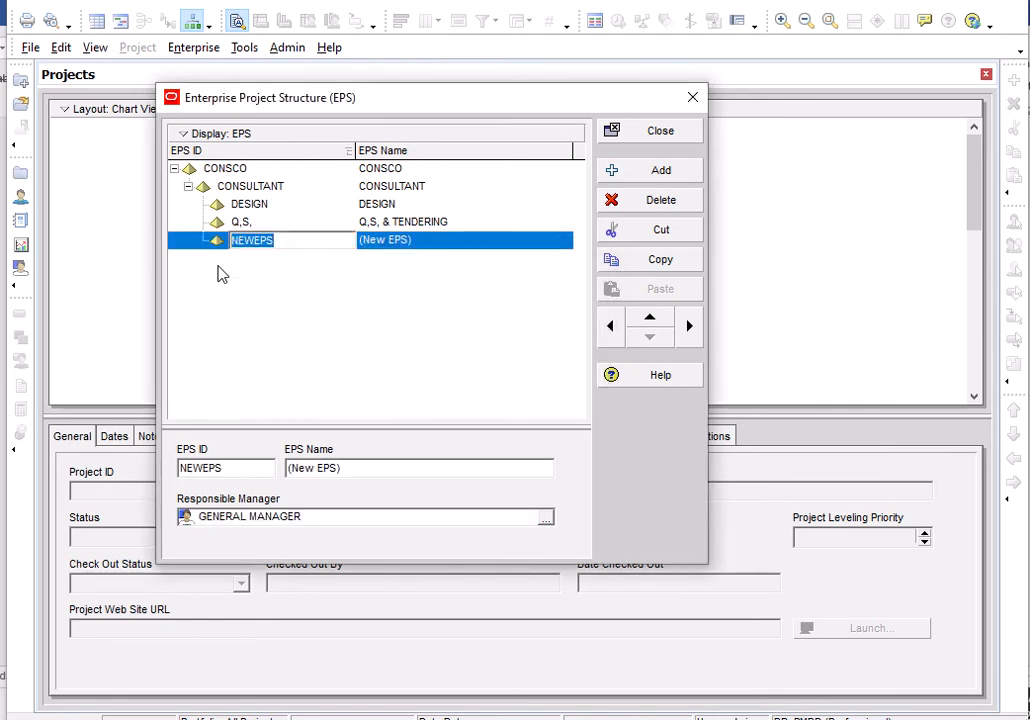
pyautogui.write('S')
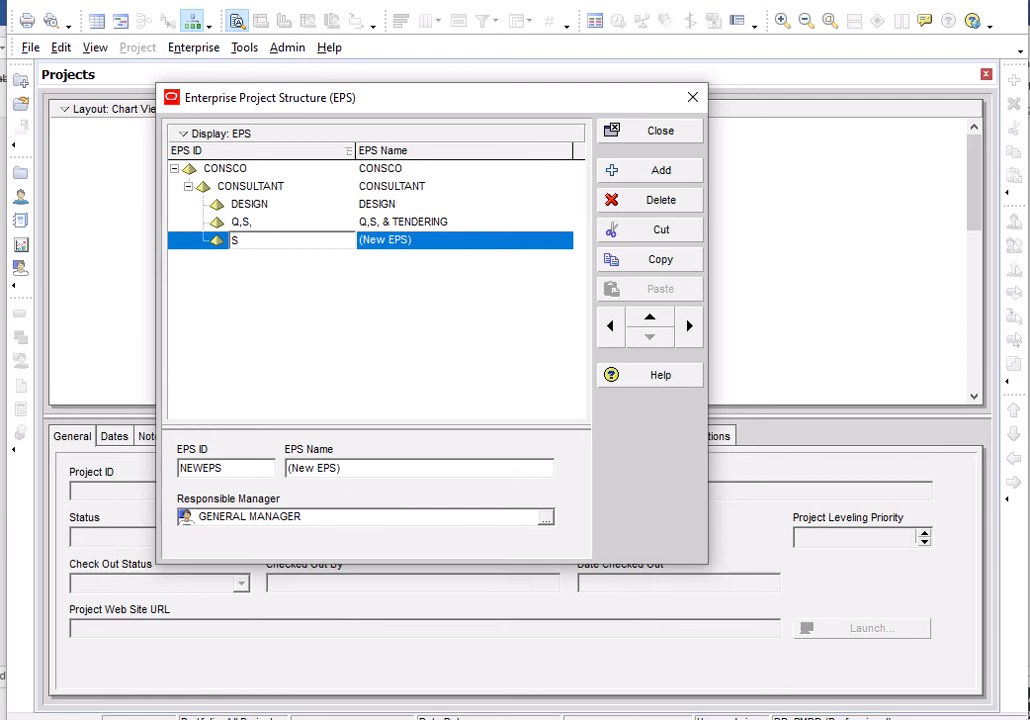
pyautogui.write('UPERVISSION')
pyautogui.moveTo(310, 240); pyautogui.dragTo(230, 260)
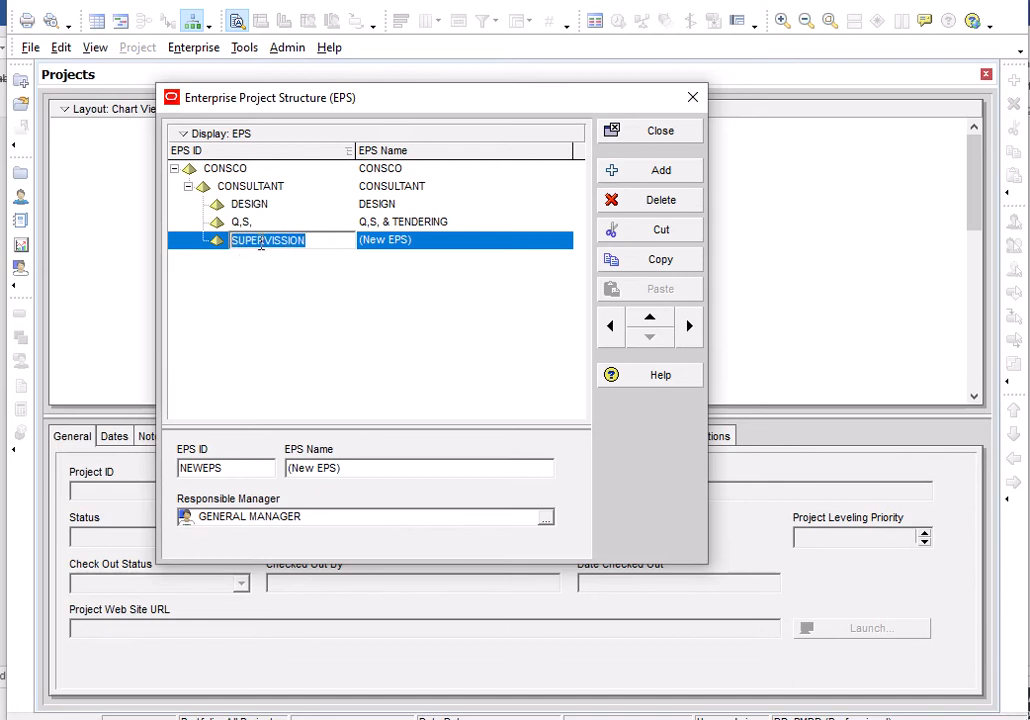
pyautogui.rightClick(265, 248)
pyautogui.click(327, 306)
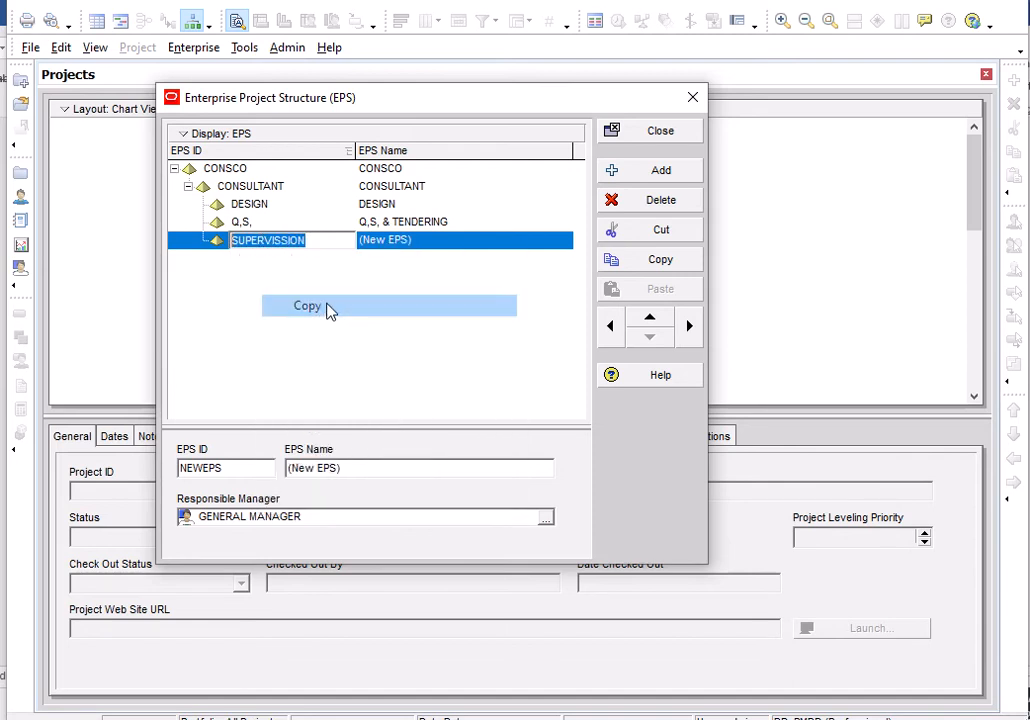
pyautogui.click(380, 240)
pyautogui.moveTo(411, 240); pyautogui.dragTo(360, 244)
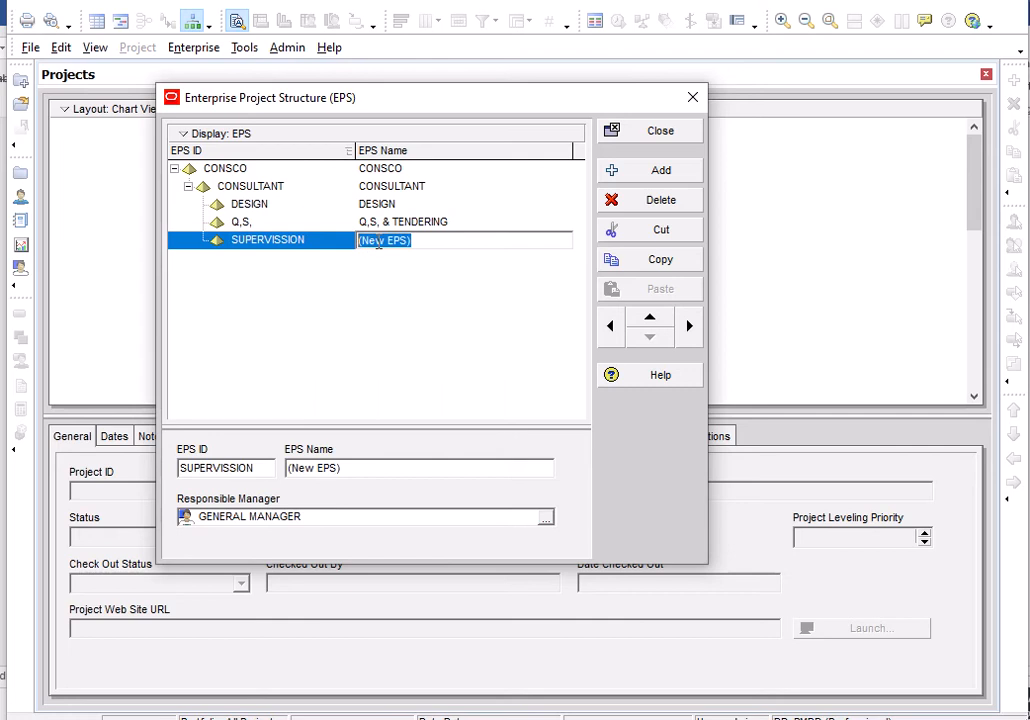
pyautogui.rightClick(378, 241)
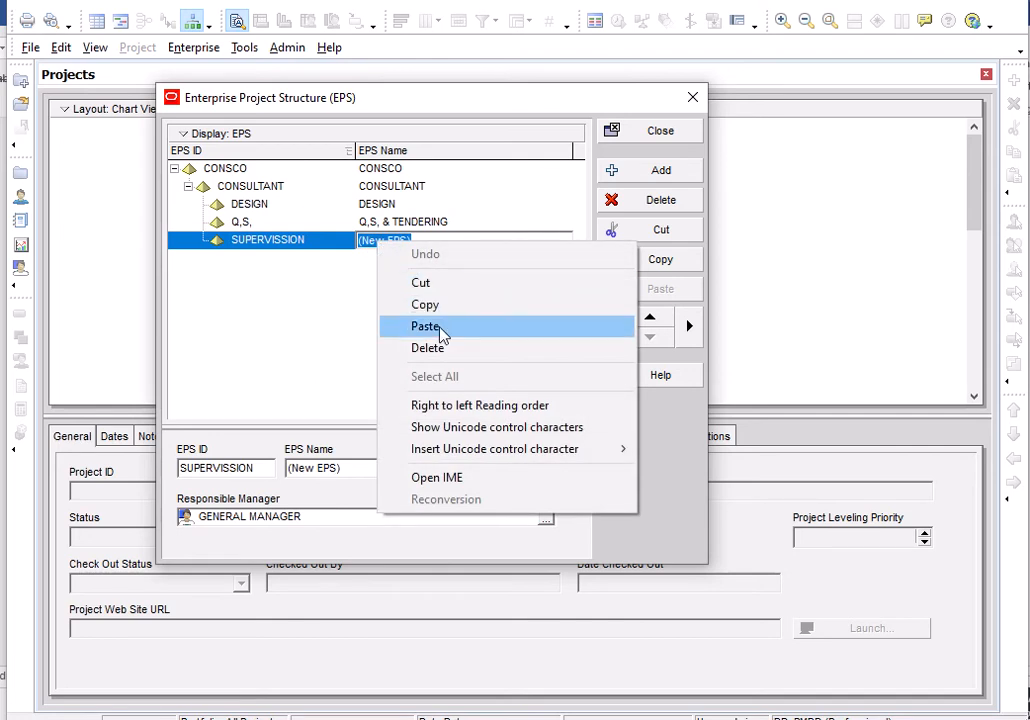
pyautogui.click(442, 330)
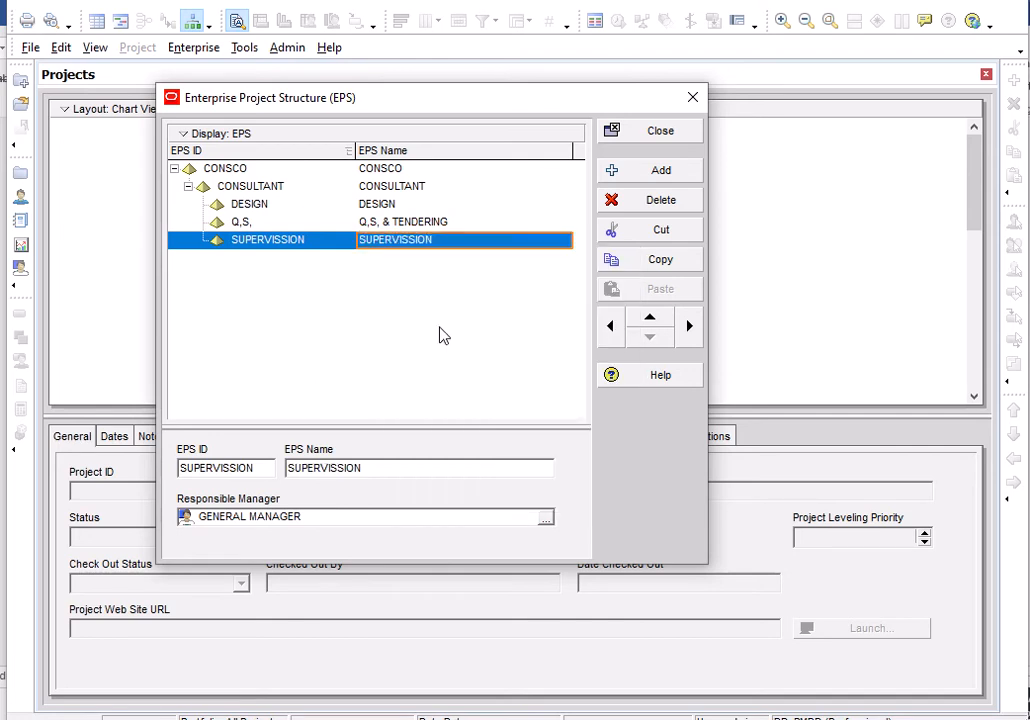
# - Add an EPS element, outdent it to the same level as CONSULTANT, and set its EPS ID to CONSTRUCTION
pyautogui.click(667, 176)
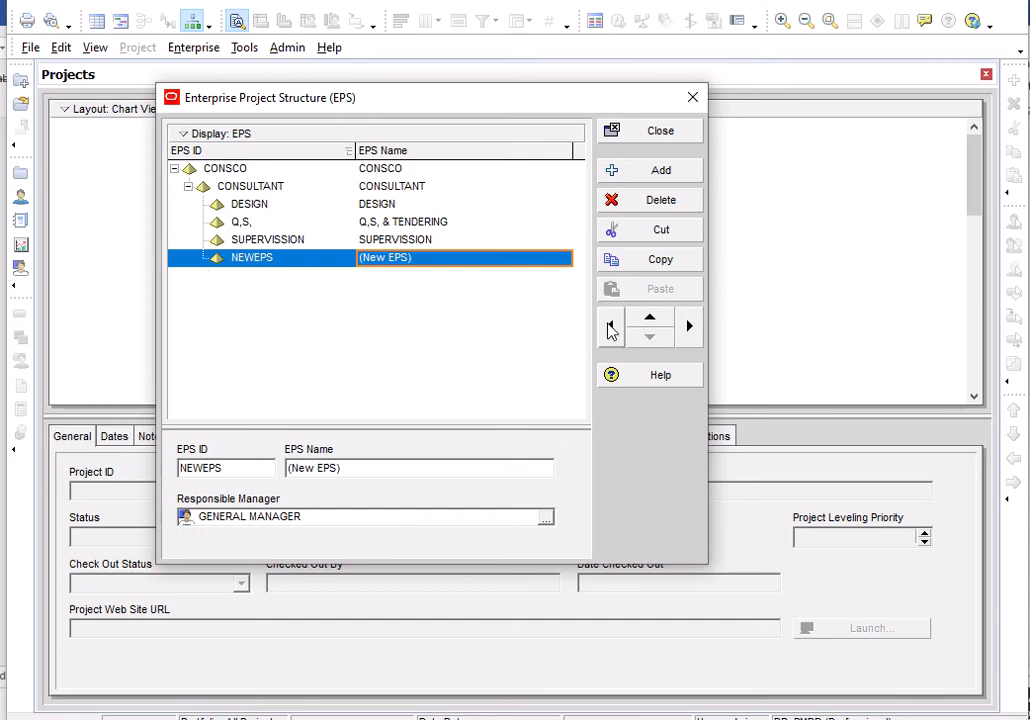
pyautogui.click(611, 327)
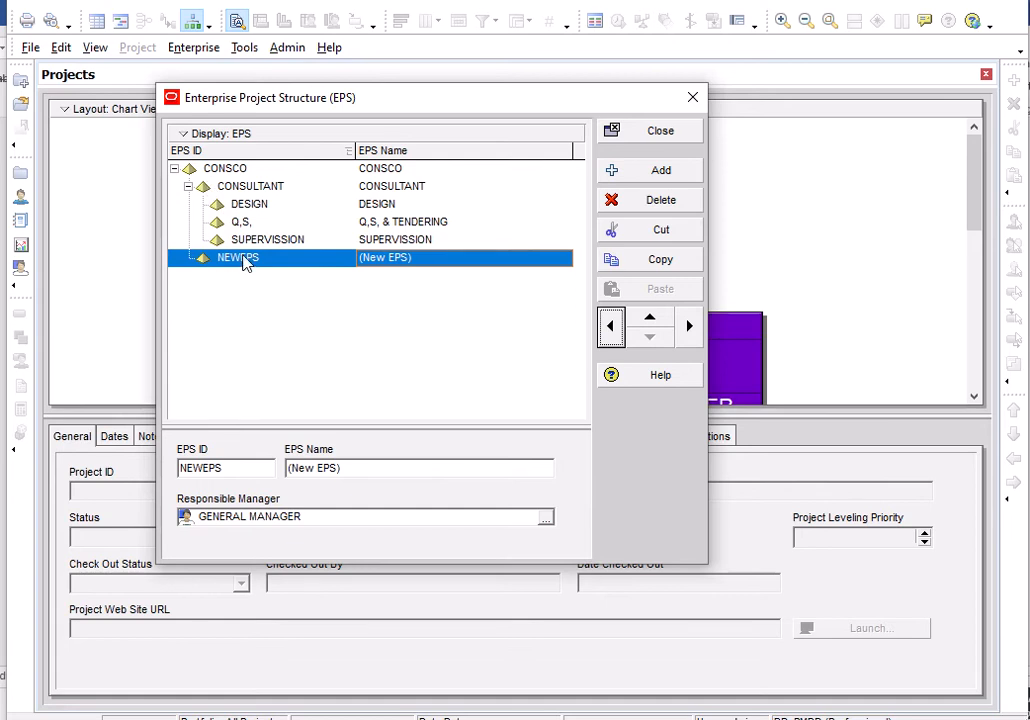
pyautogui.click(243, 259)
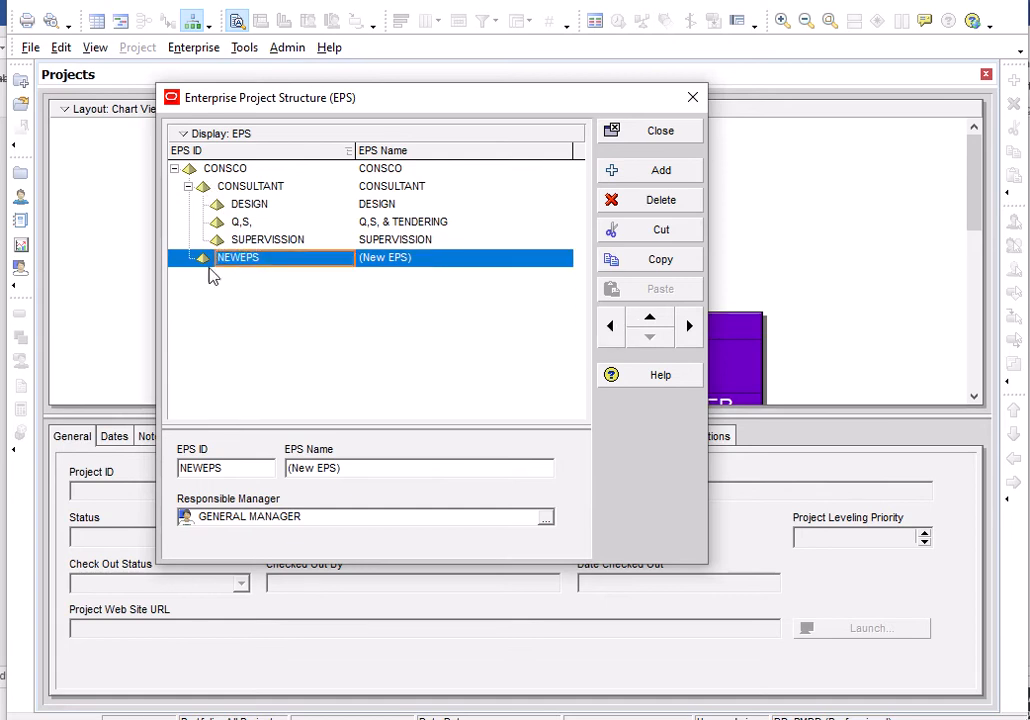
pyautogui.doubleClick(280, 263)
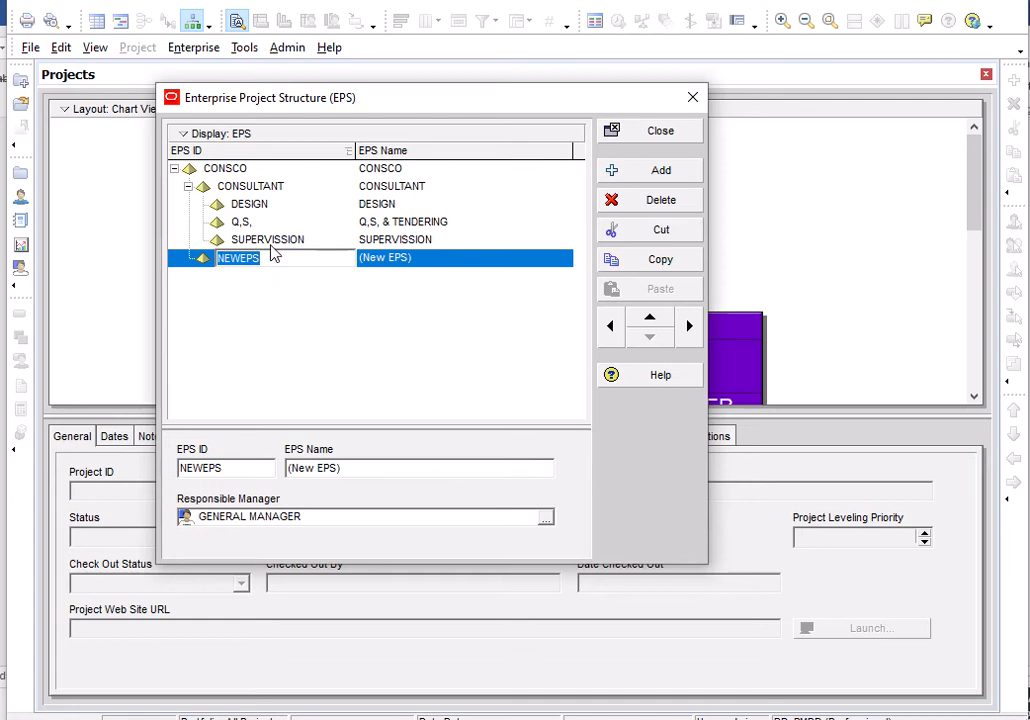
pyautogui.write('C')
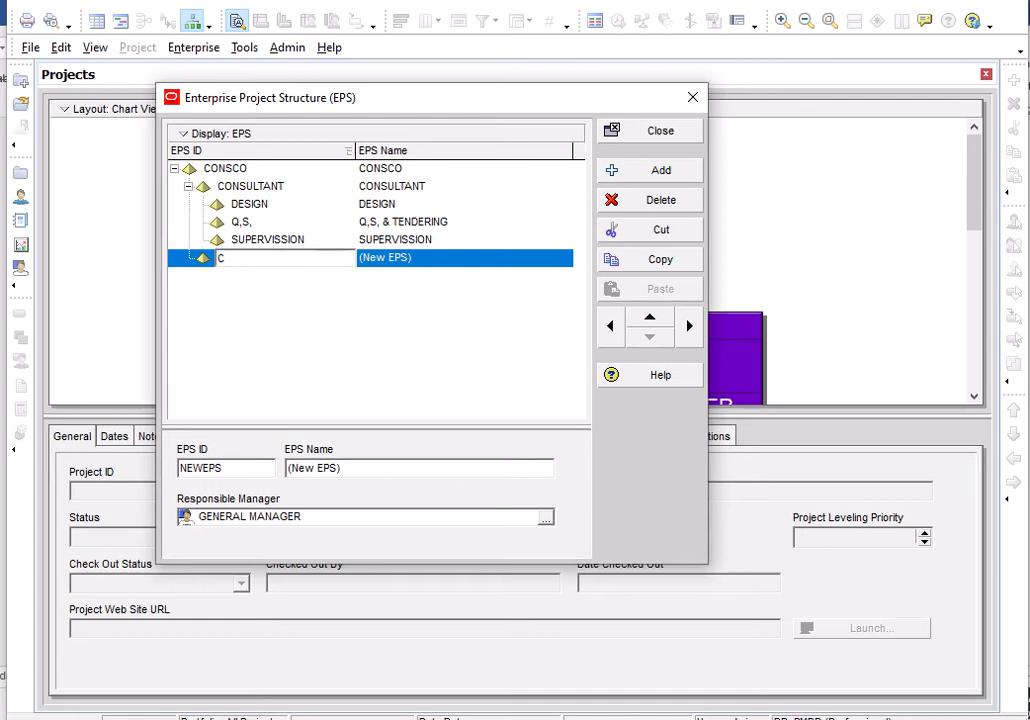
pyautogui.write('ONSTRUCTION')
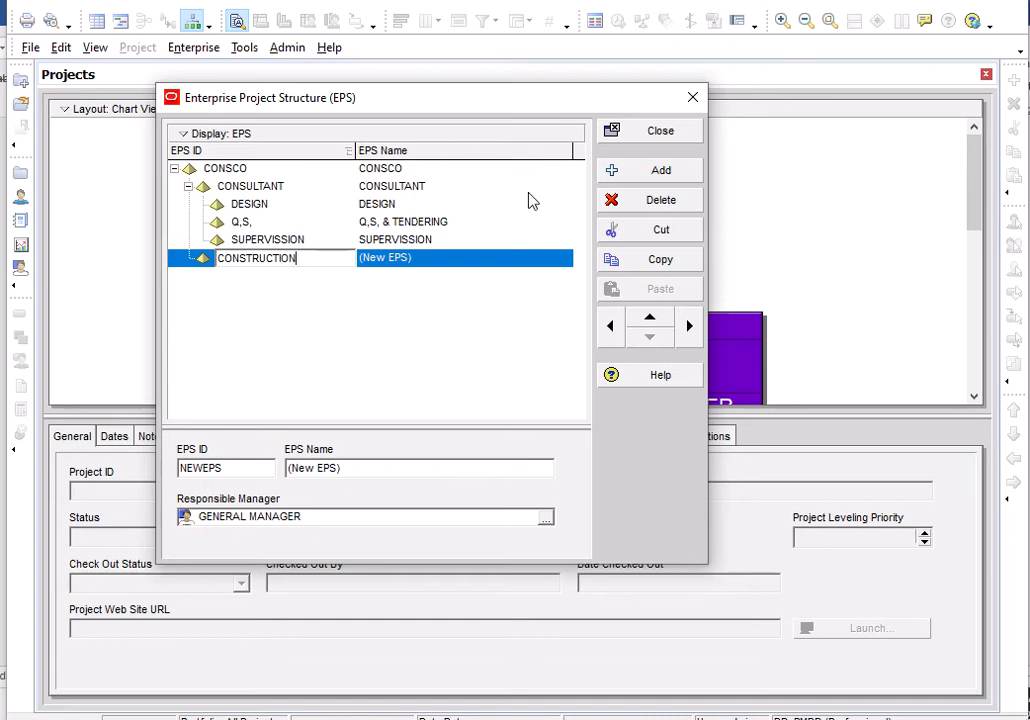
# - Add an EPS element, indent it one level beneath CONSTRUCTION, and set its EPS ID to BLGGS
pyautogui.click(661, 172)
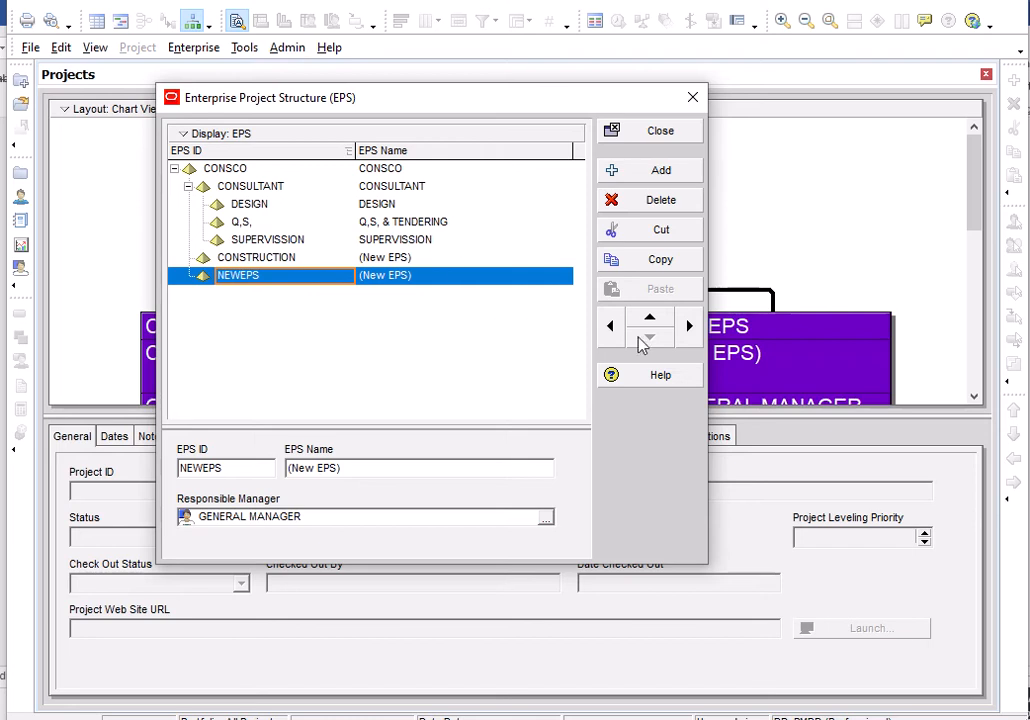
pyautogui.click(690, 332)
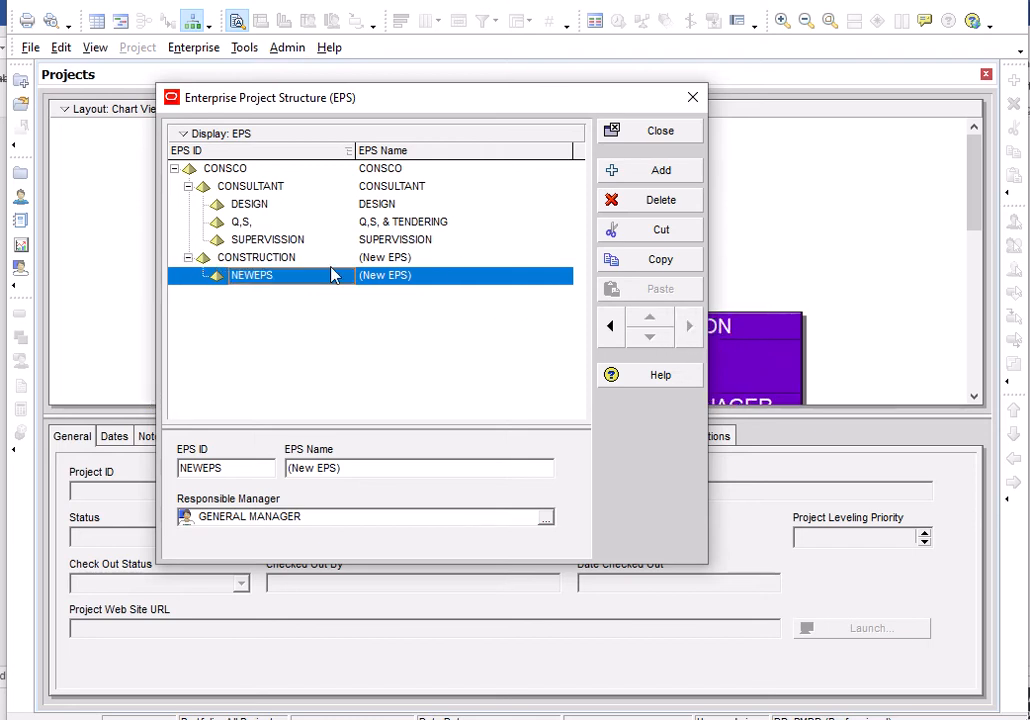
pyautogui.click(267, 283)
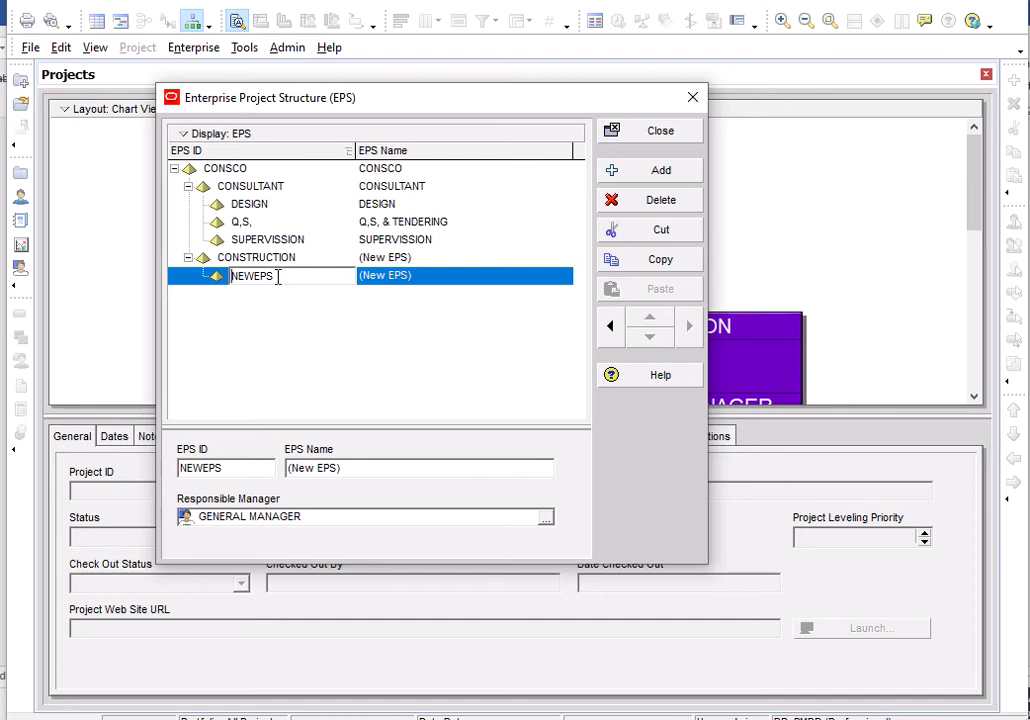
pyautogui.moveTo(274, 278); pyautogui.dragTo(225, 306)
pyautogui.write('BLG')
pyautogui.write('GS')
pyautogui.press('Return')
# - Set the EPS Name of the BLGGS element to BUILDINGS, replacing the default name
pyautogui.click(413, 276)
pyautogui.moveTo(413, 276); pyautogui.dragTo(347, 299)
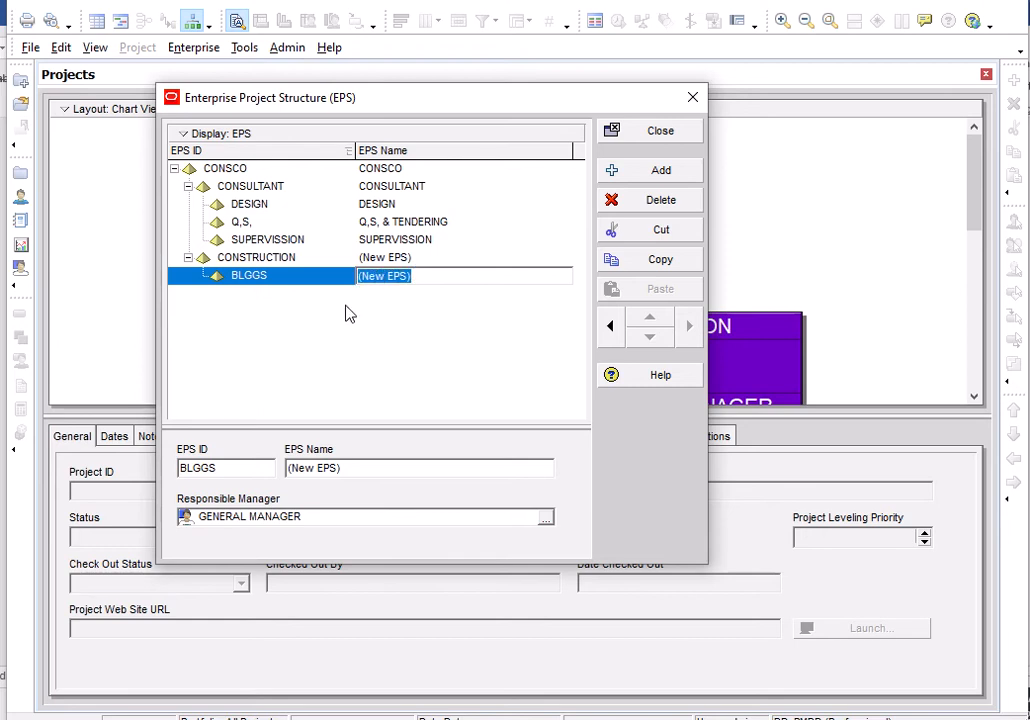
pyautogui.write('B')
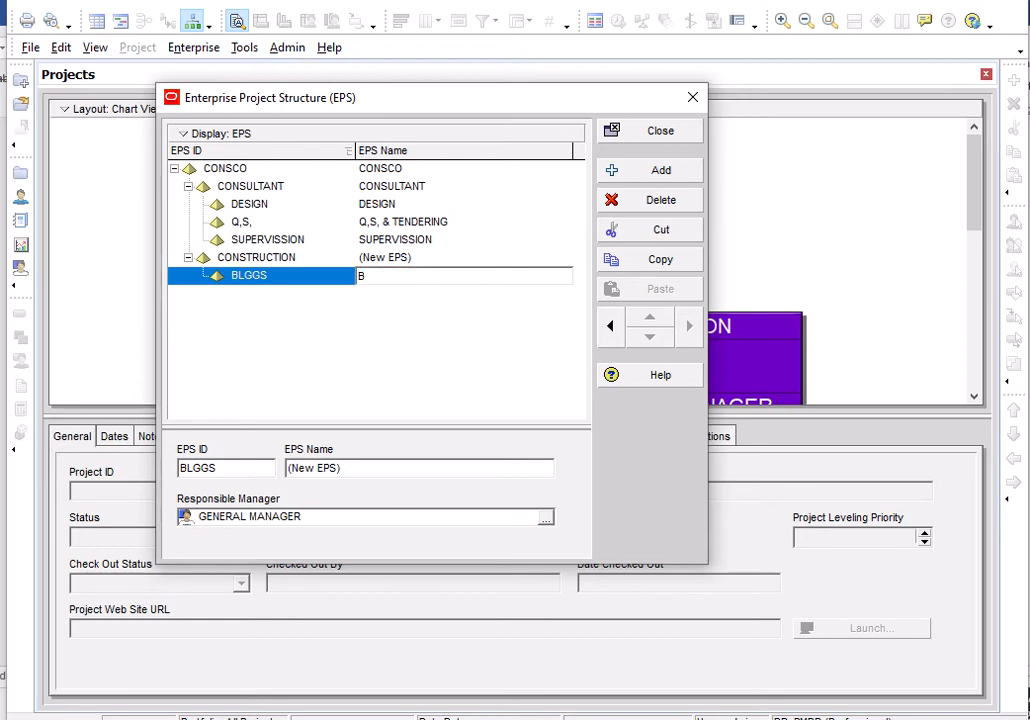
pyautogui.write('UILDINGS')
pyautogui.press('Return')
# - Add an EPS element under CONSTRUCTION at the same level as BLGGS and set its EPS ID to INFRA
pyautogui.click(641, 172)
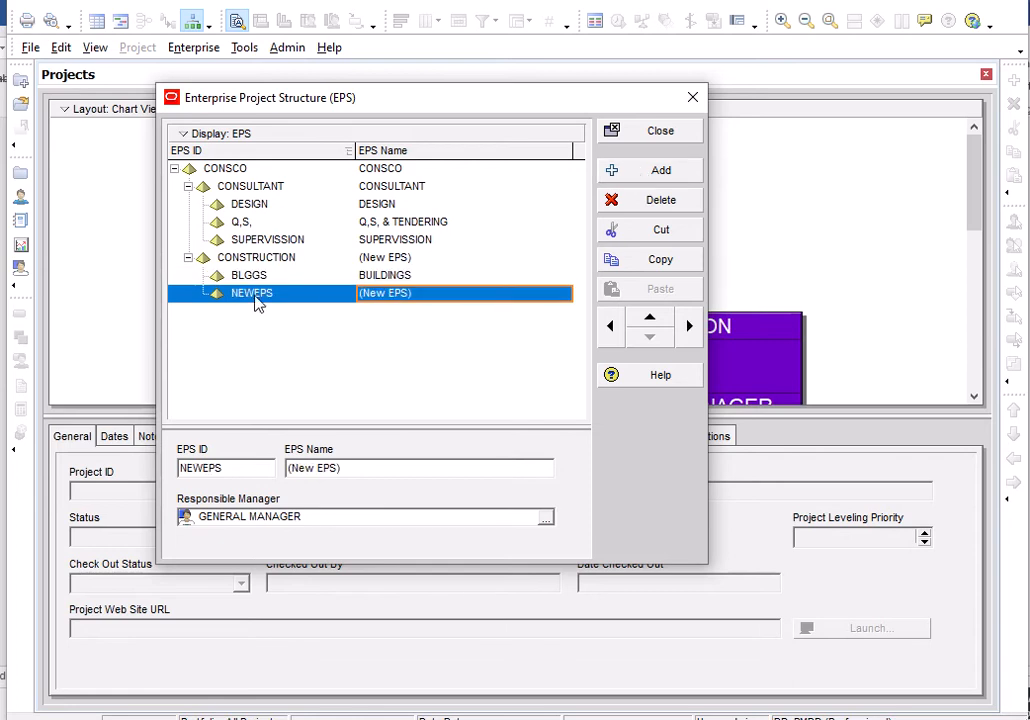
pyautogui.click(288, 298)
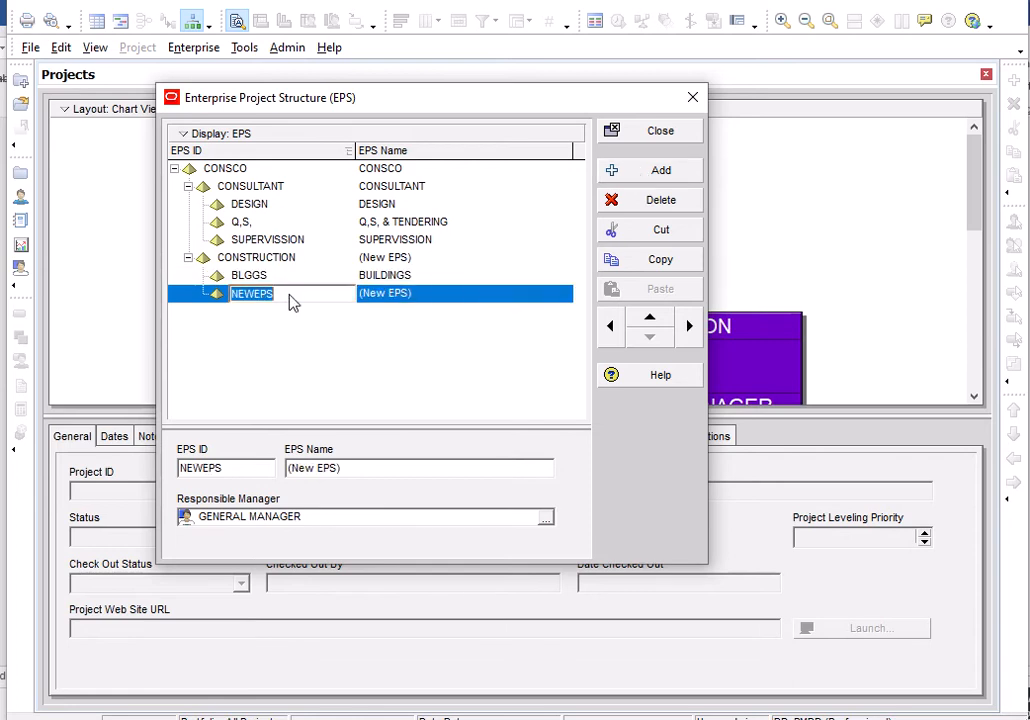
pyautogui.click(290, 296)
pyautogui.write('INFRA')
pyautogui.hotkey('shift', 'Home')
pyautogui.rightClick(246, 296)
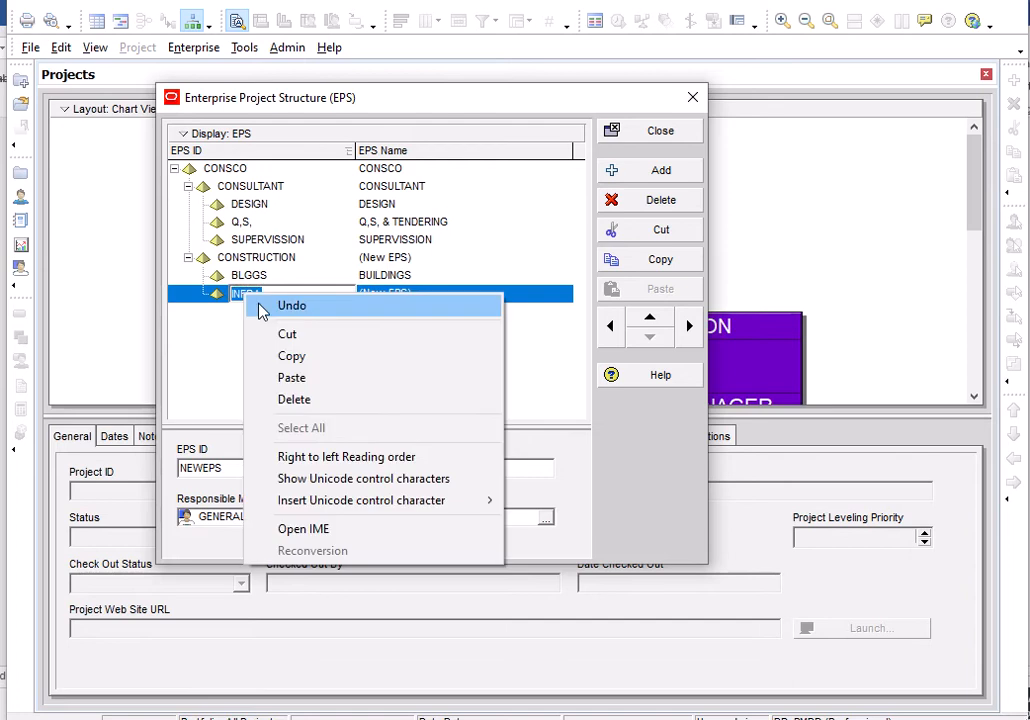
pyautogui.click(290, 357)
# - Set the EPS Name of the INFRA element to INFRASTUCTURE and close the Enterprise Project Structure dialog
pyautogui.click(402, 296)
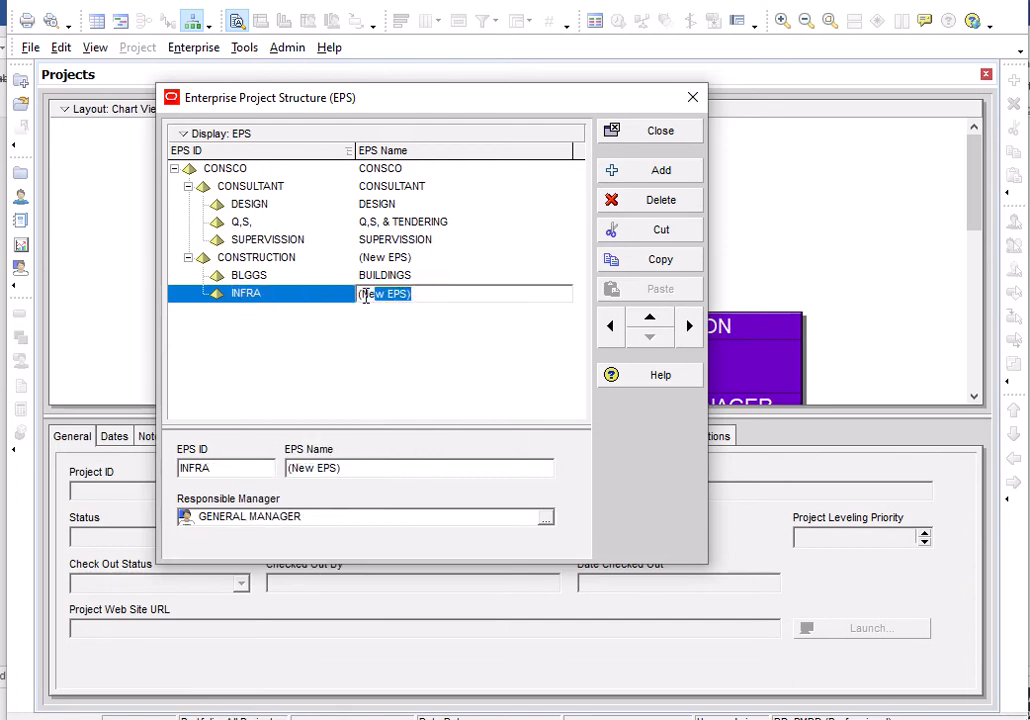
pyautogui.rightClick(384, 296)
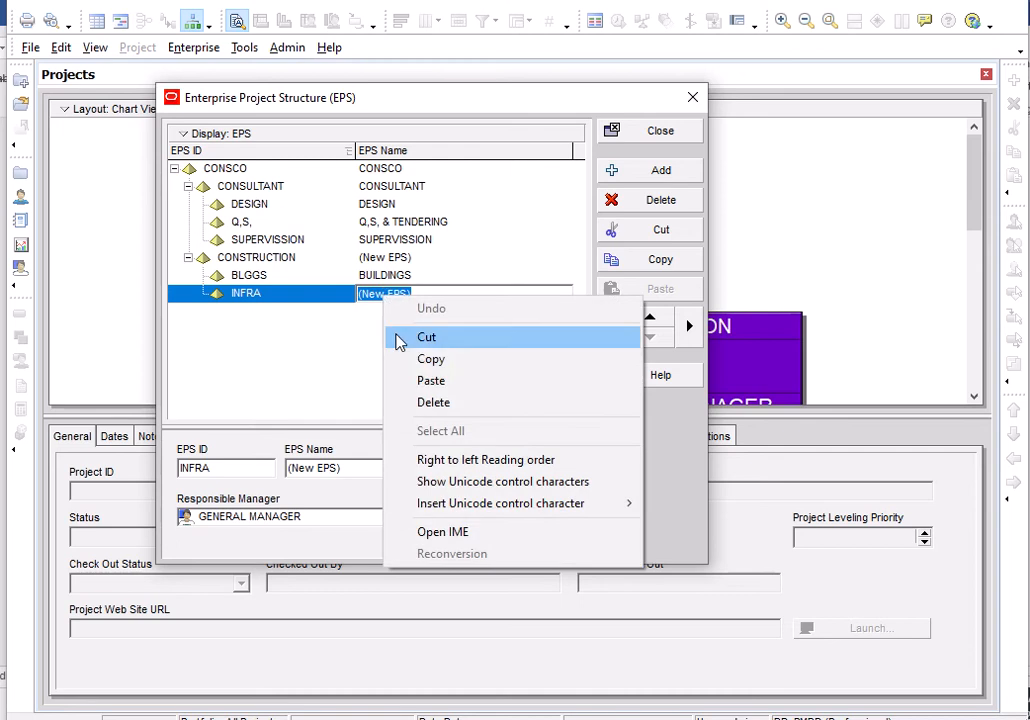
pyautogui.click(425, 380)
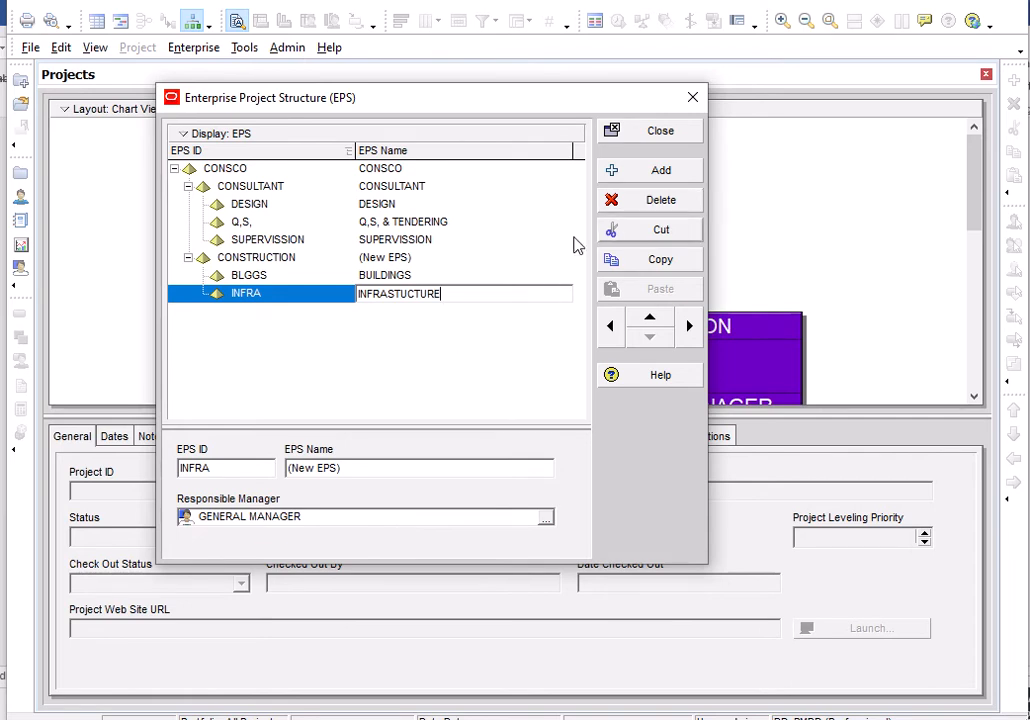
pyautogui.press('Return')
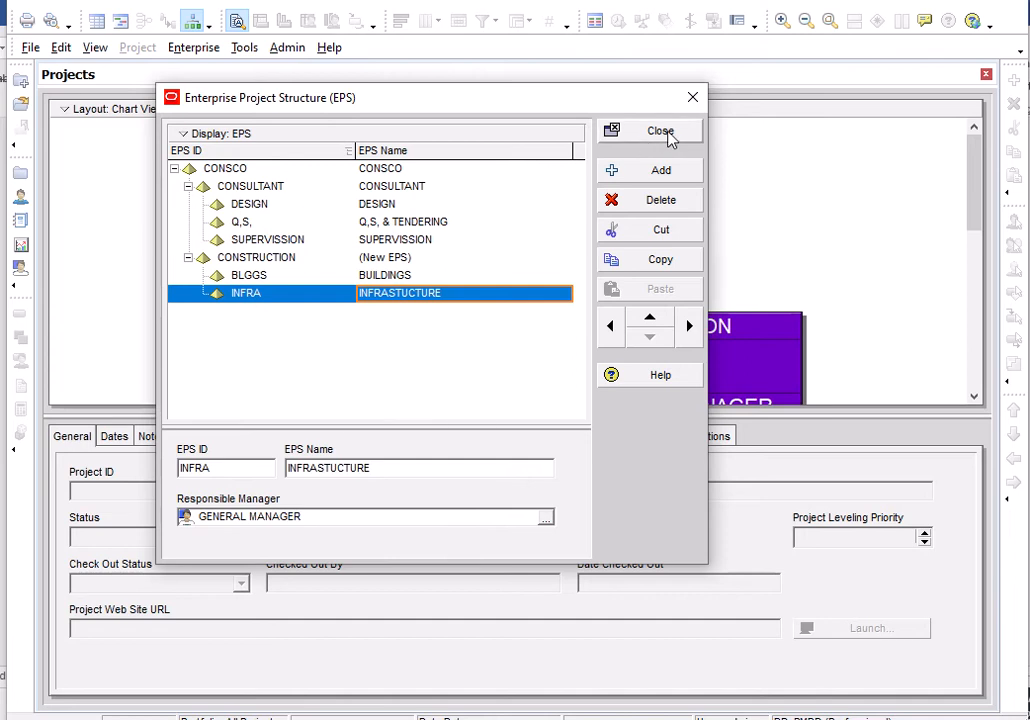
pyautogui.click(668, 135)
# - Hide the bottom layout and examine the full EPS chart with its CONSULTANT and CONSTRUCTION branches
pyautogui.scroll(-3, 512, 285)
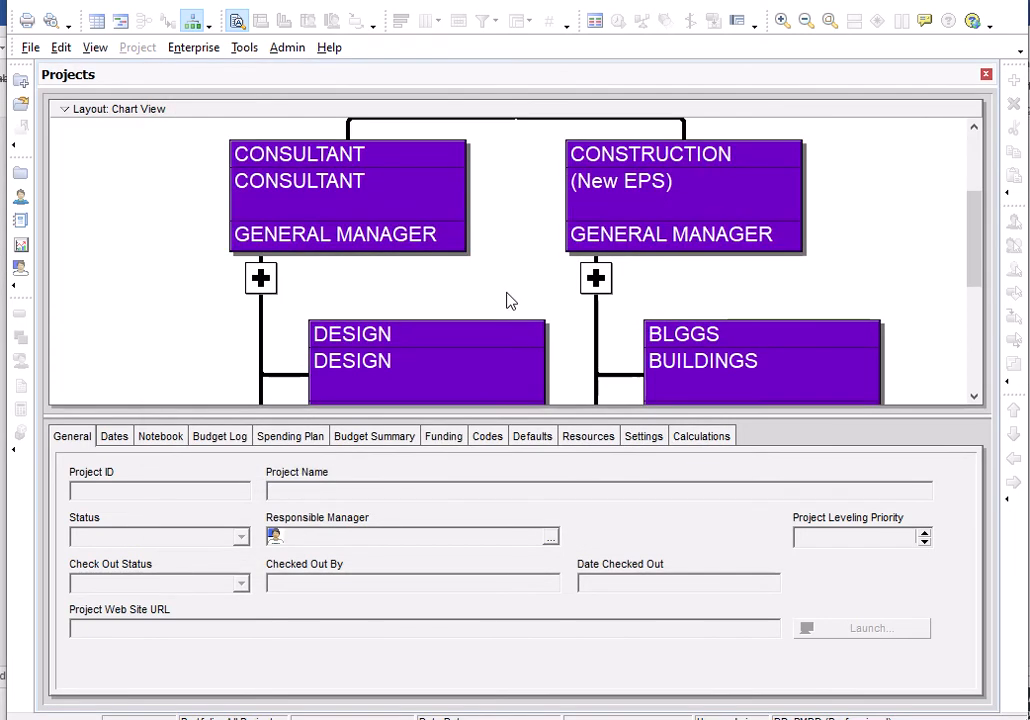
pyautogui.scroll(-1, 510, 300)
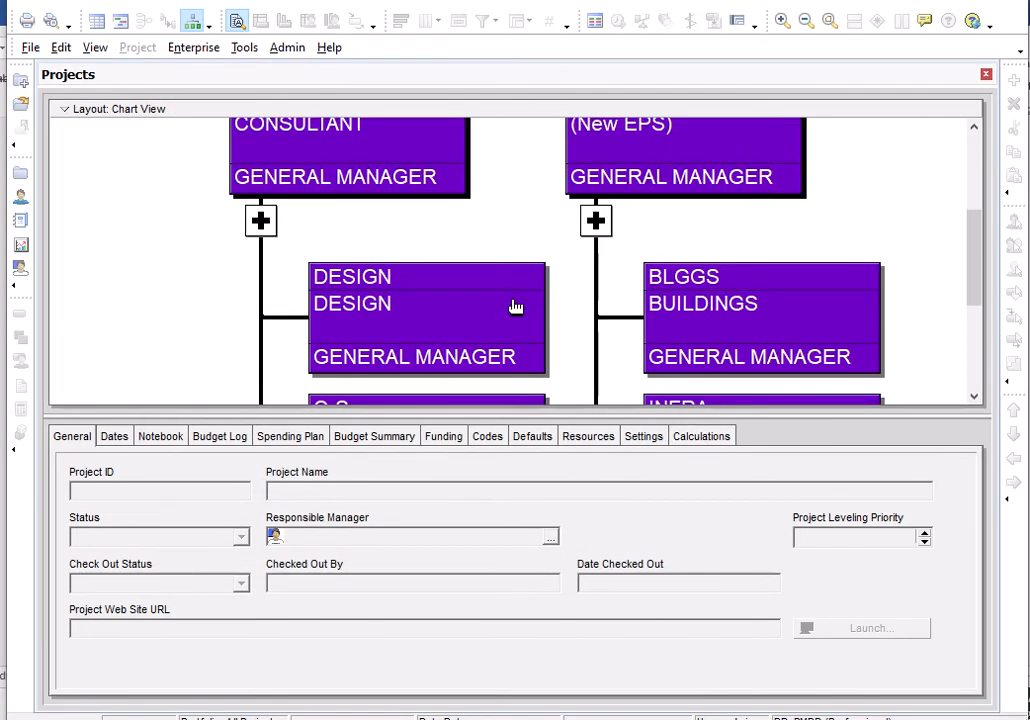
pyautogui.click(95, 48)
pyautogui.click(95, 48)
pyautogui.click(95, 48)
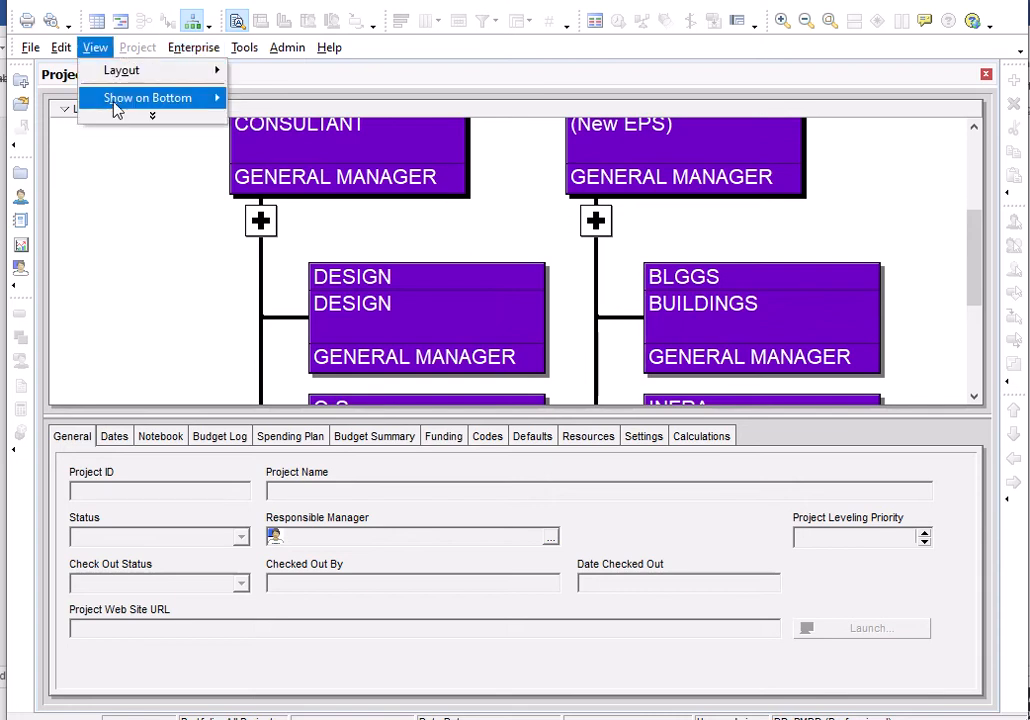
pyautogui.moveTo(179, 101)
pyautogui.click(270, 100)
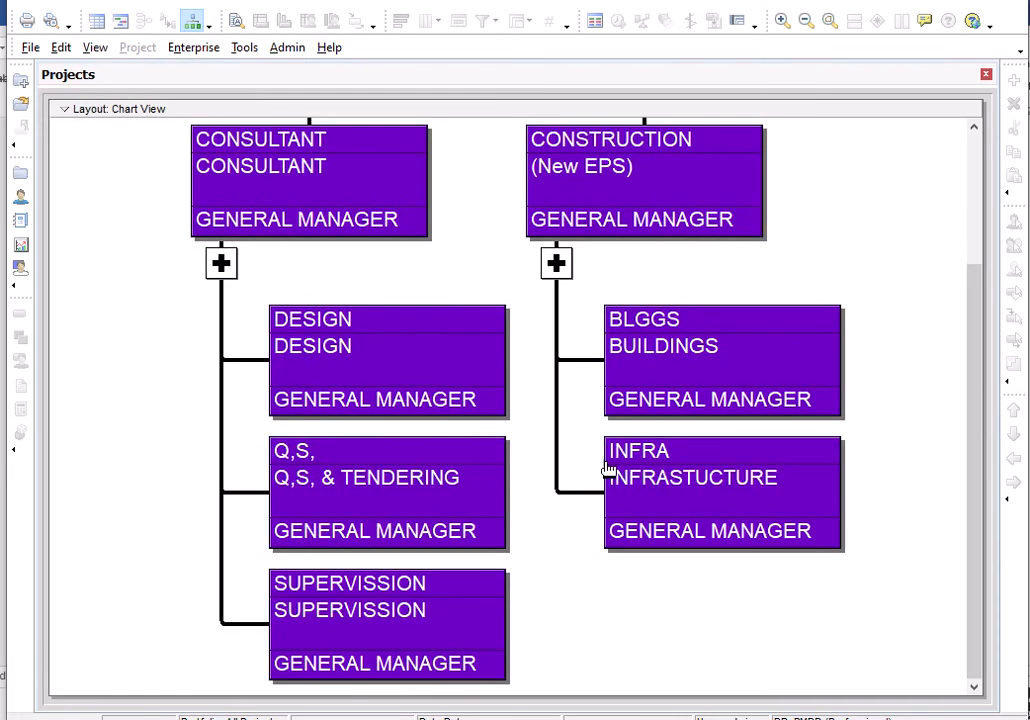
pyautogui.scroll(3, 676, 521)
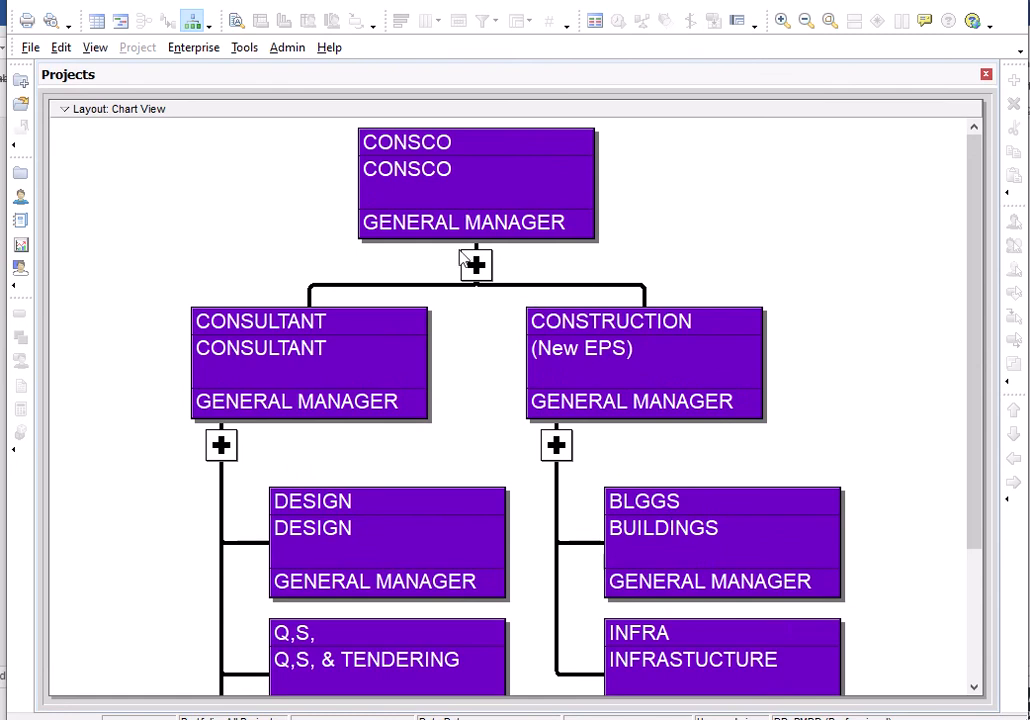
pyautogui.scroll(-2, 465, 252)
pyautogui.scroll(2, 465, 262)
# - Open the organizational breakdown structure, add an element under GENERAL MANAGER with all OBS elements displayed, and delete that new element
pyautogui.click(196, 49)
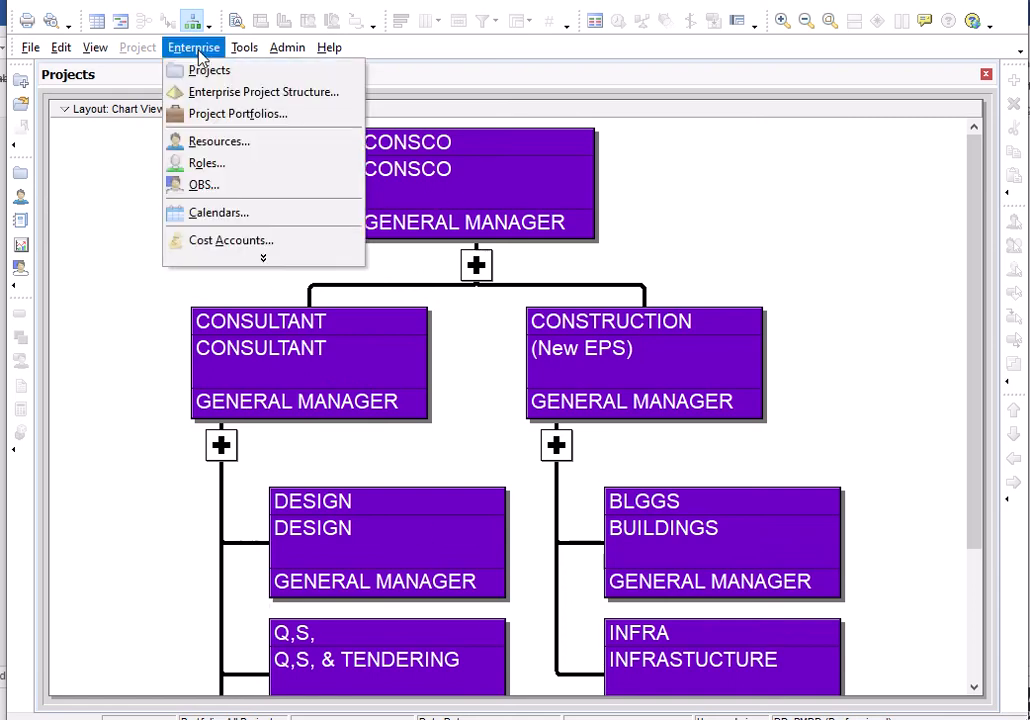
pyautogui.click(197, 185)
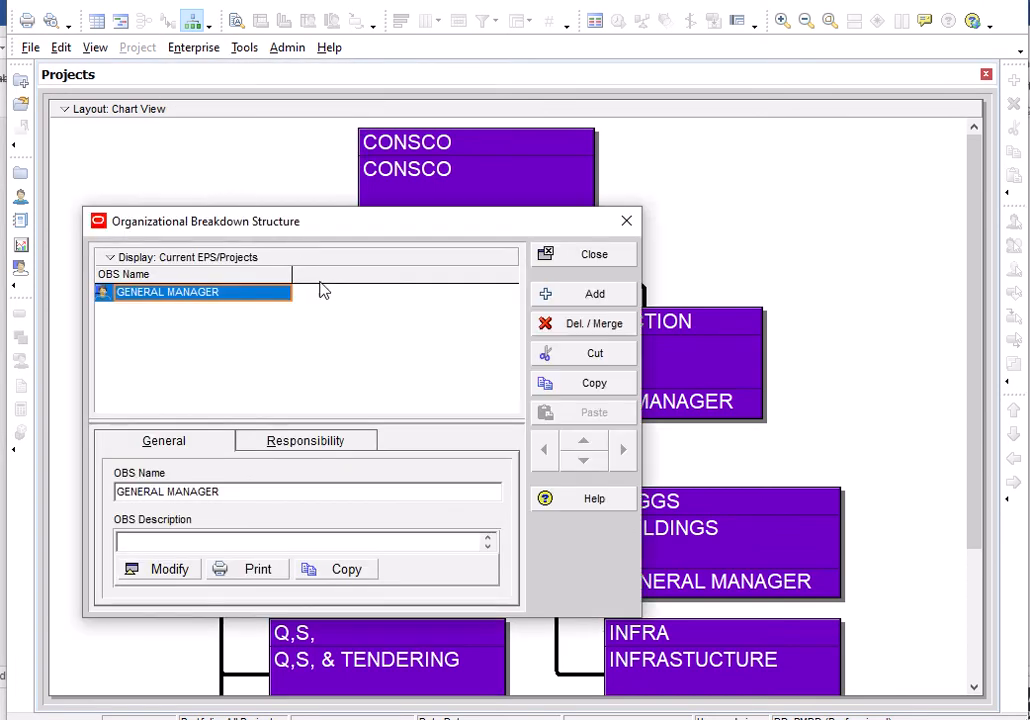
pyautogui.click(594, 294)
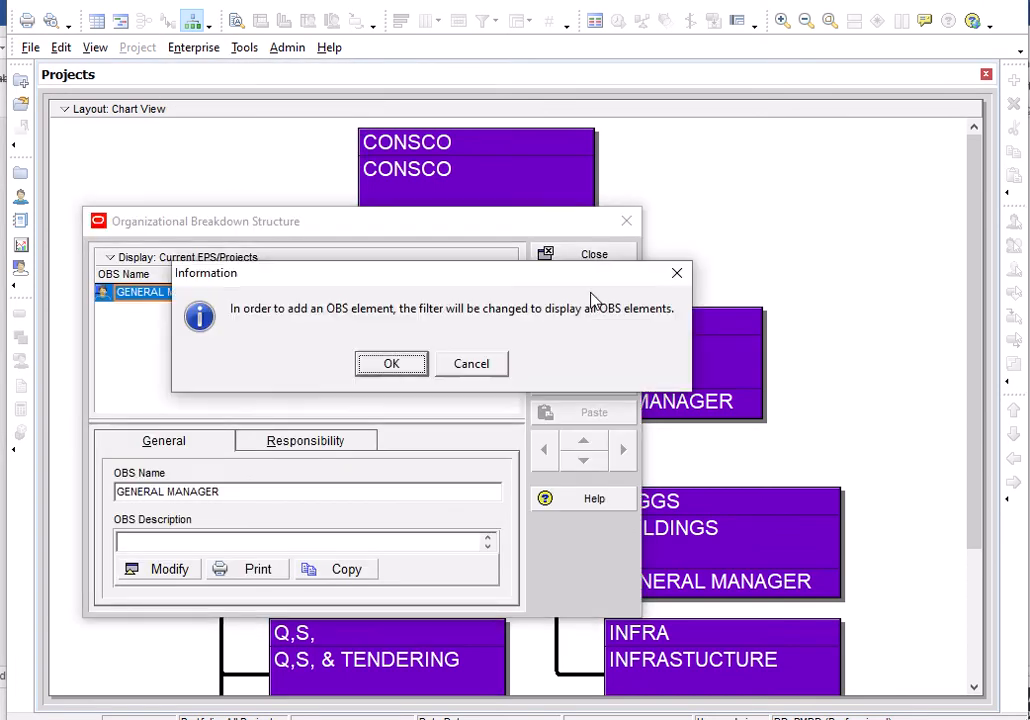
pyautogui.click(391, 364)
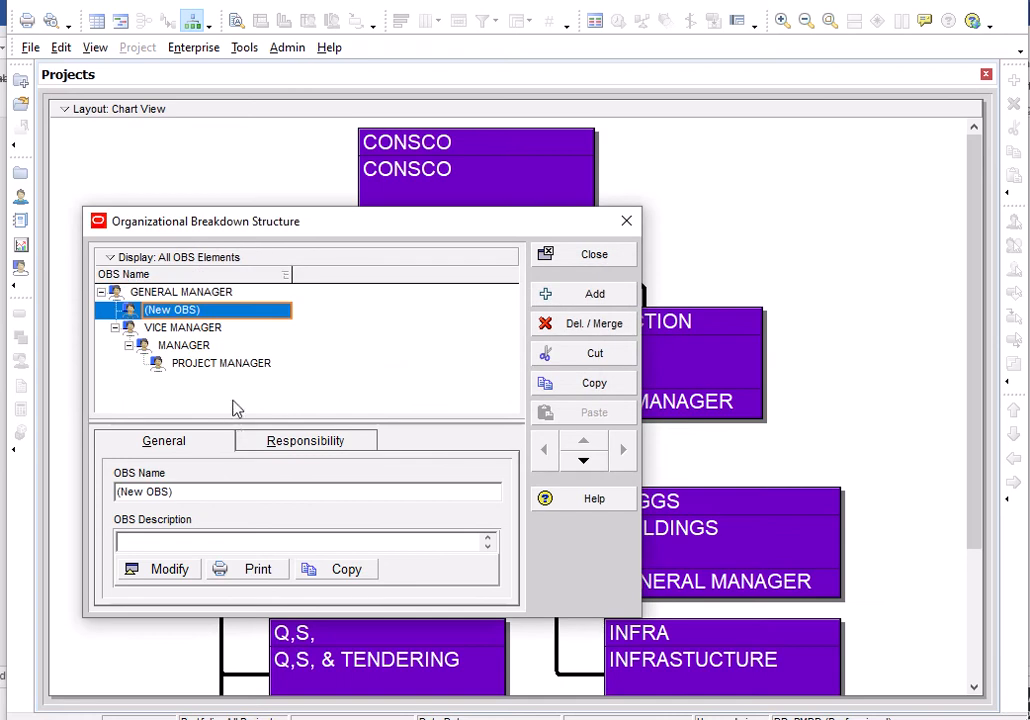
pyautogui.click(592, 324)
pyautogui.click(401, 371)
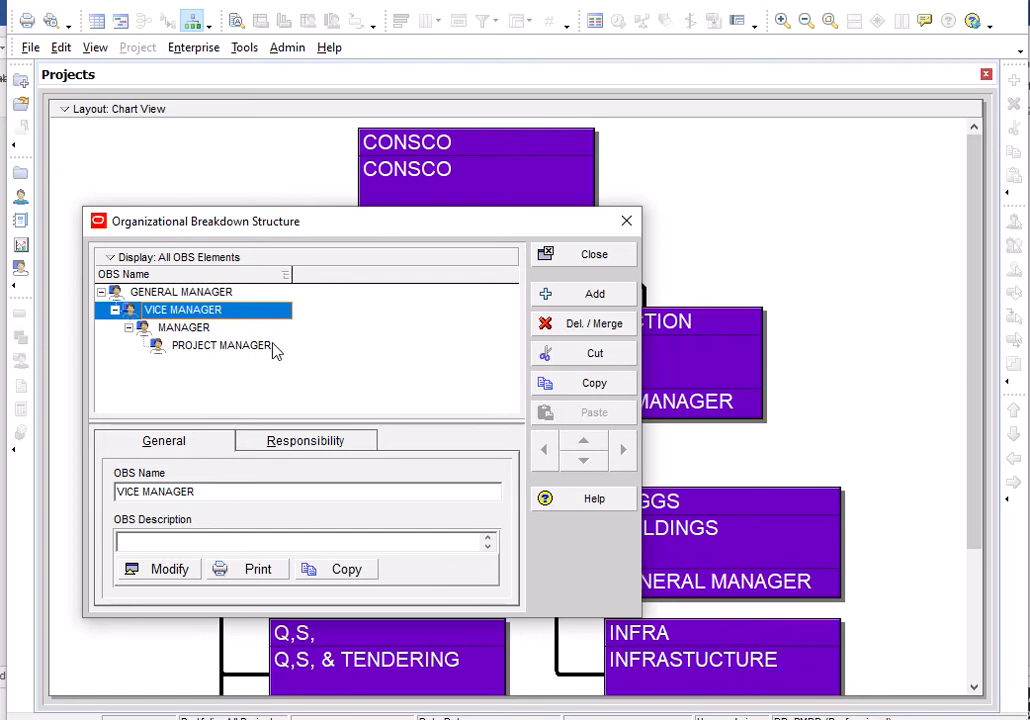
pyautogui.click(573, 256)
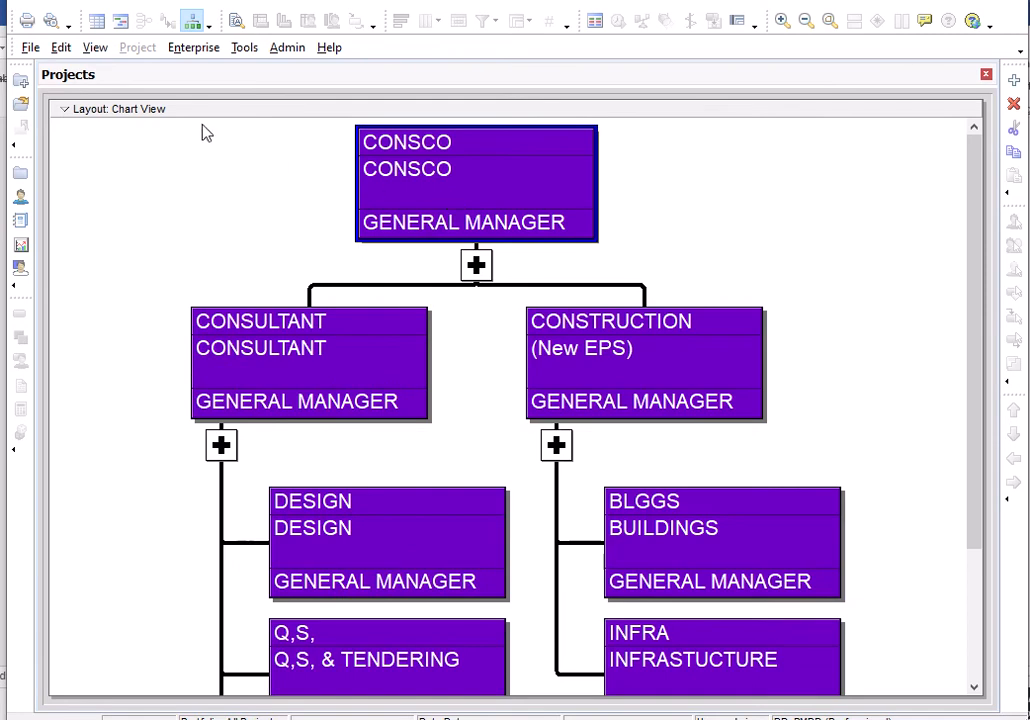
# - Show the project details in the bottom layout and assign VICE MANAGER as the responsible manager of CONSULTANT
pyautogui.click(93, 48)
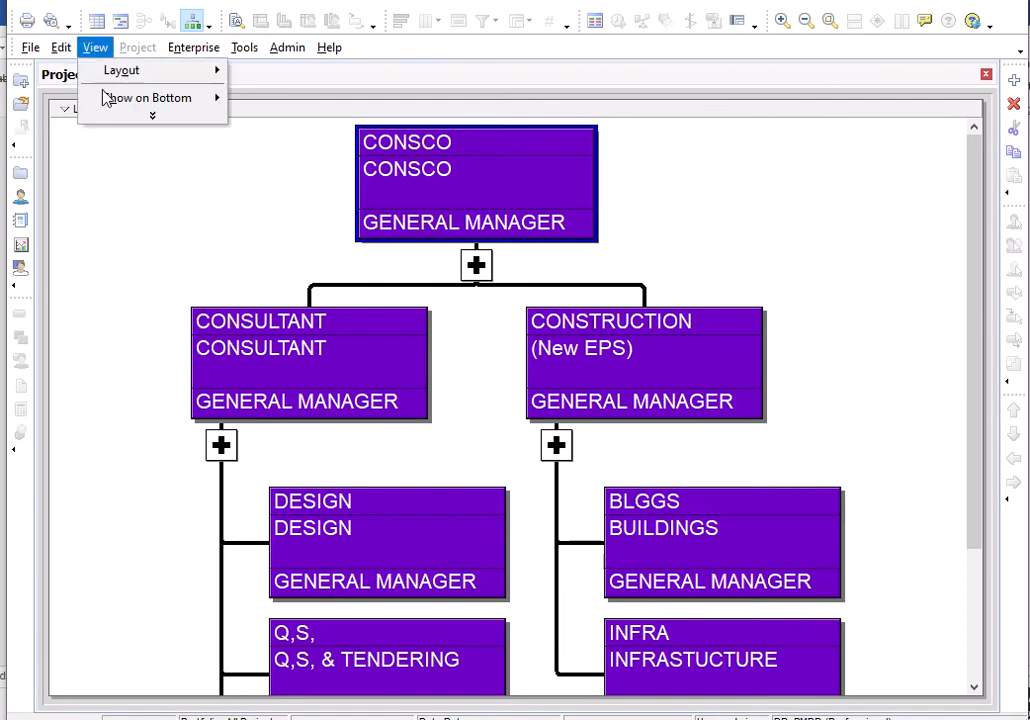
pyautogui.moveTo(138, 99)
pyautogui.click(258, 120)
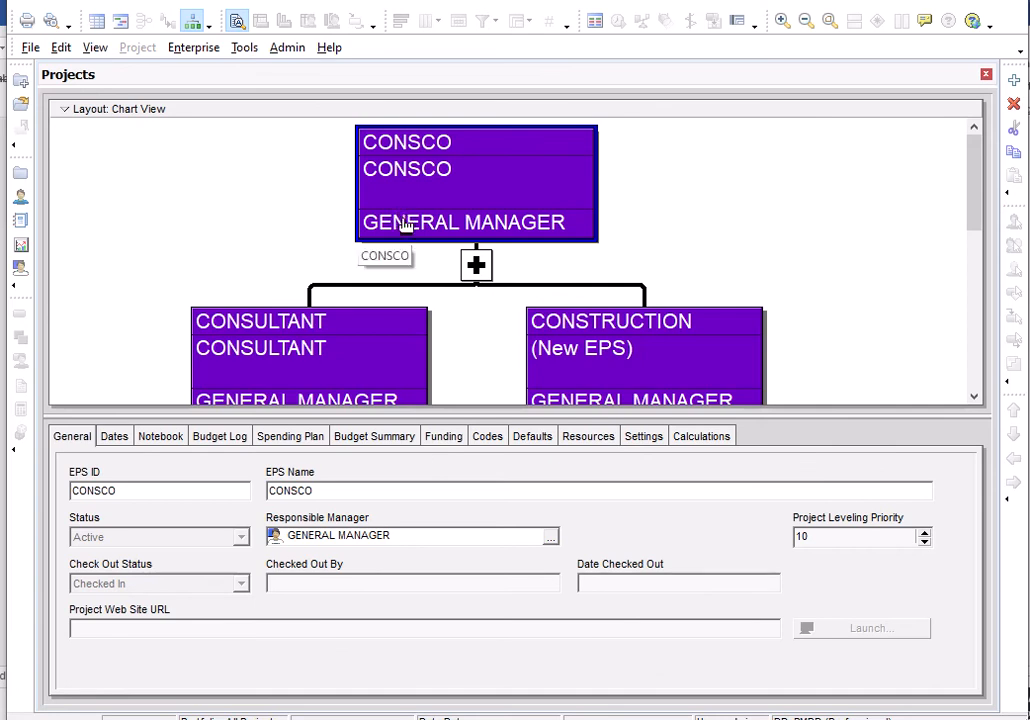
pyautogui.click(322, 358)
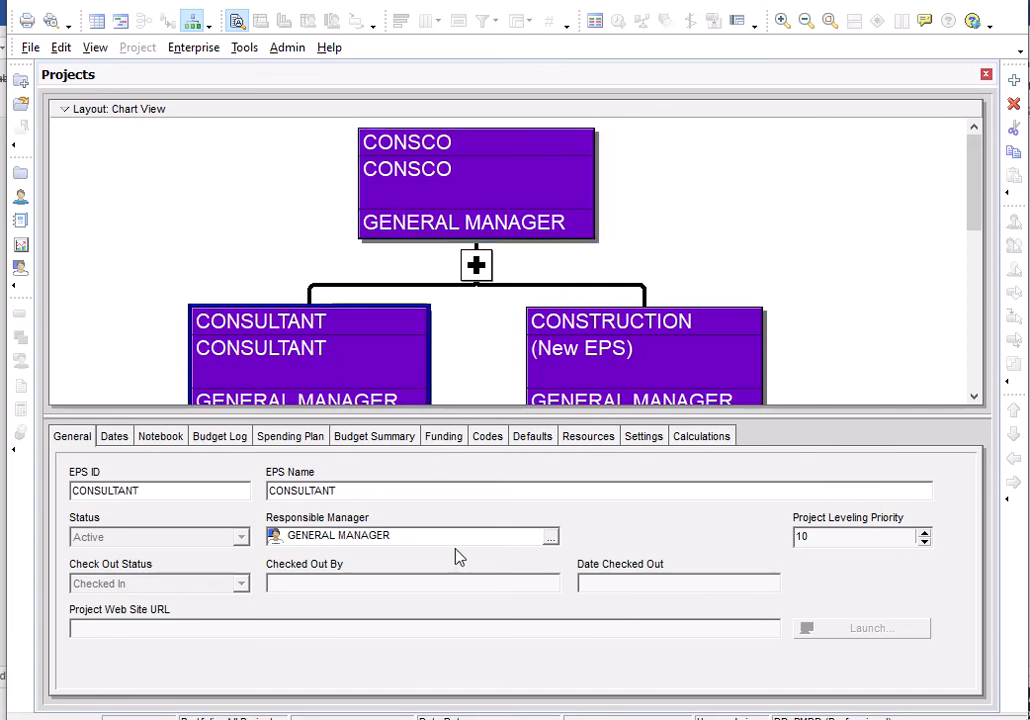
pyautogui.click(550, 538)
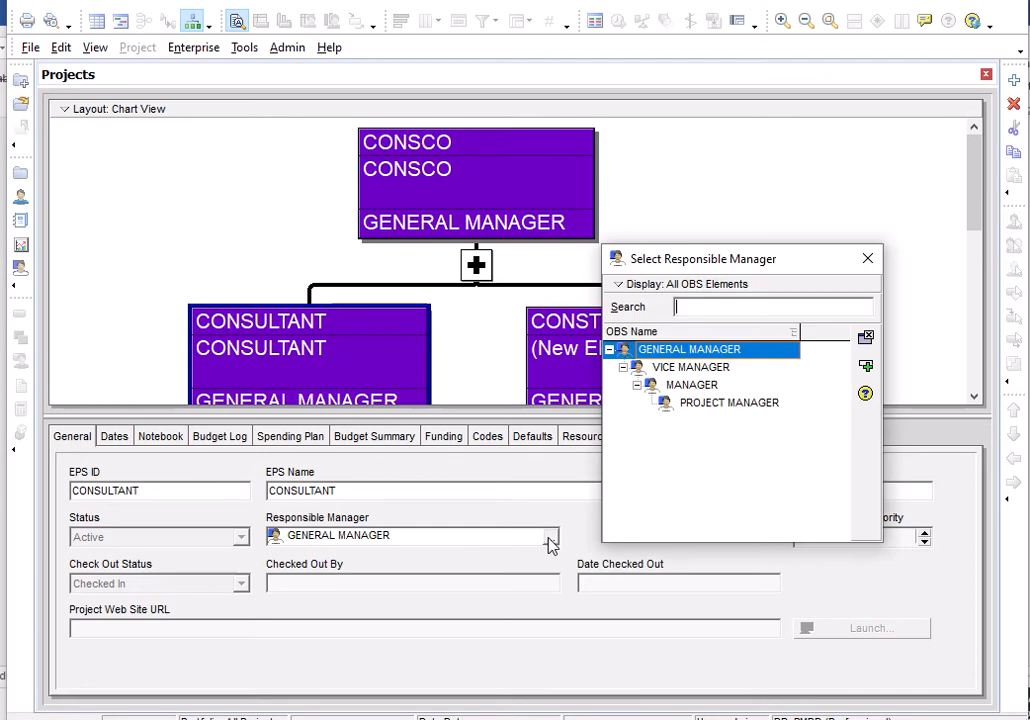
pyautogui.click(669, 372)
pyautogui.doubleClick(669, 372)
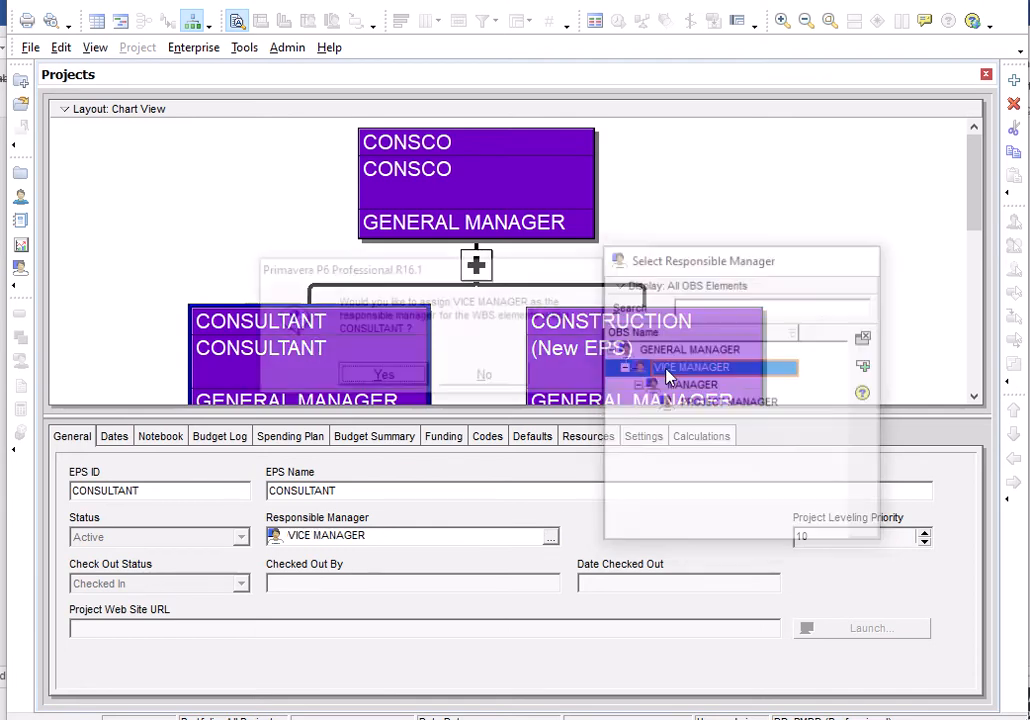
pyautogui.click(385, 377)
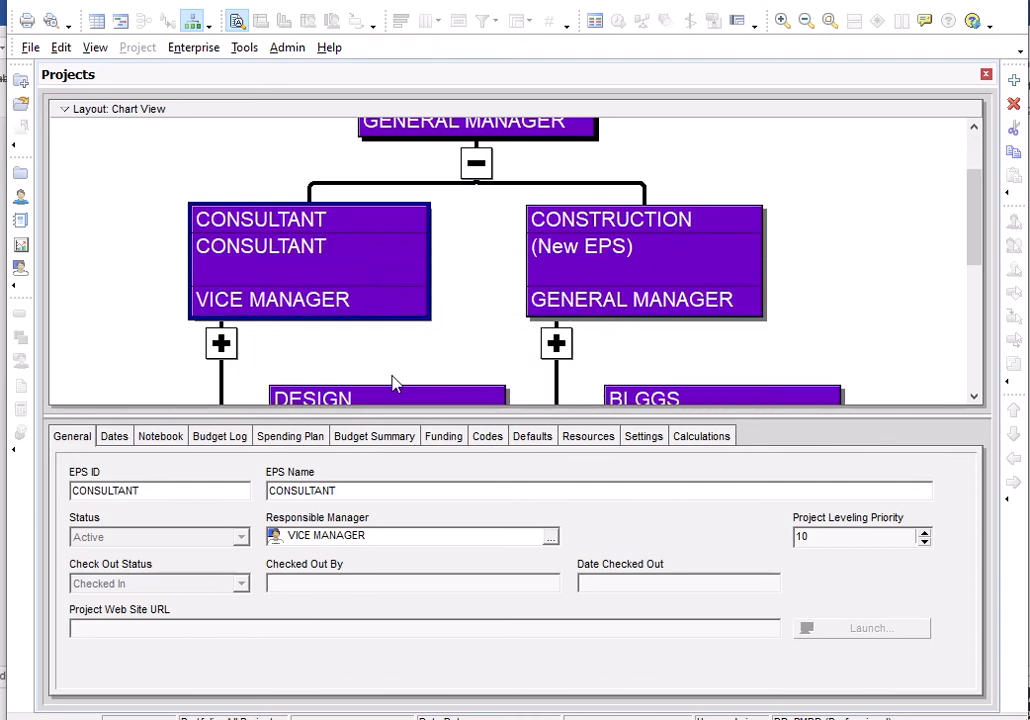
# - Assign VICE MANAGER as the responsible manager of the CONSTRUCTION element
pyautogui.click(600, 311)
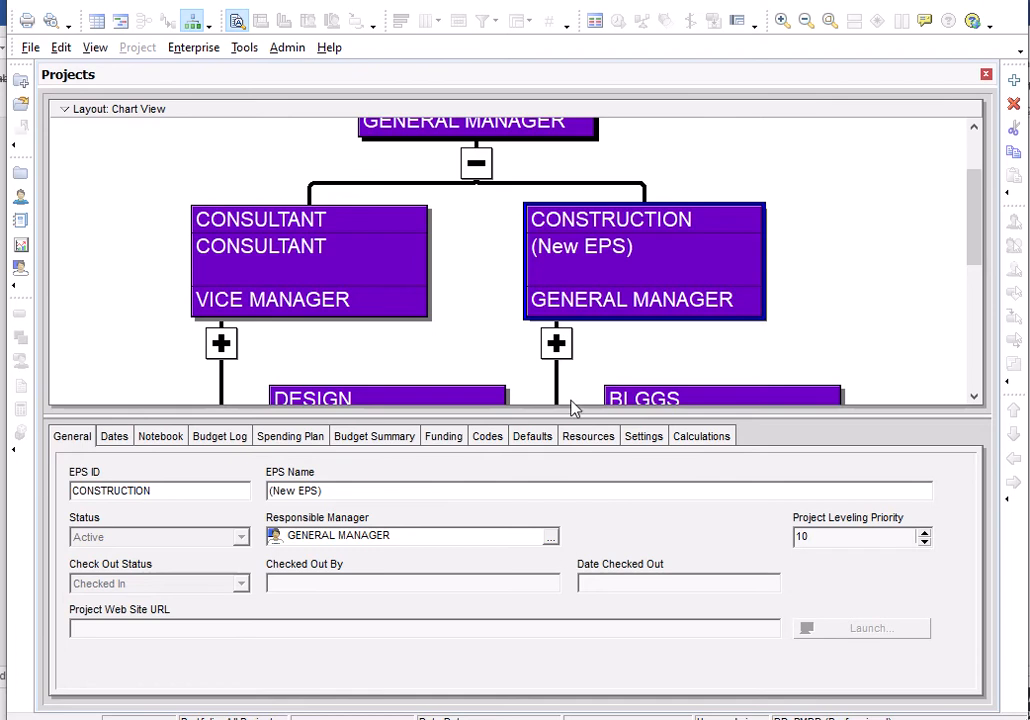
pyautogui.click(551, 538)
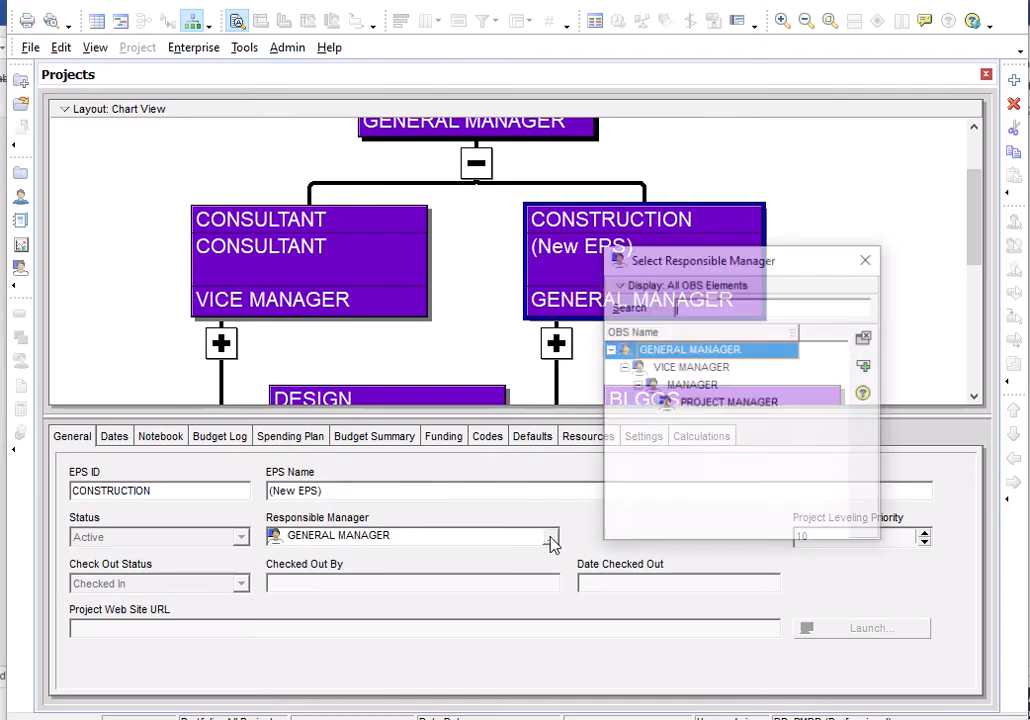
pyautogui.doubleClick(660, 368)
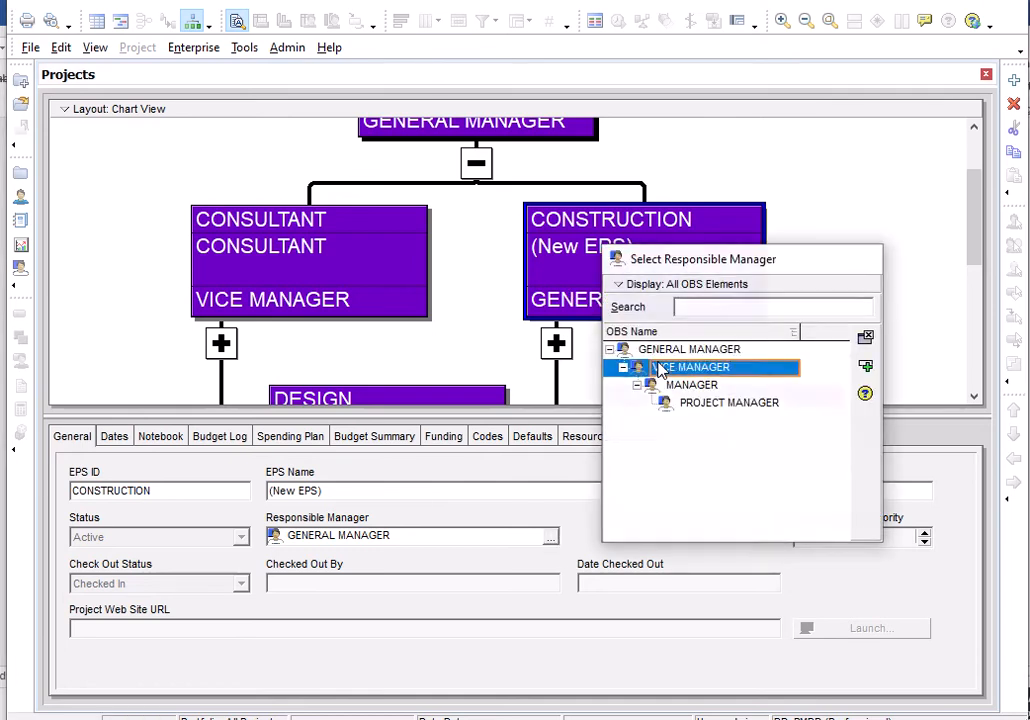
pyautogui.click(404, 382)
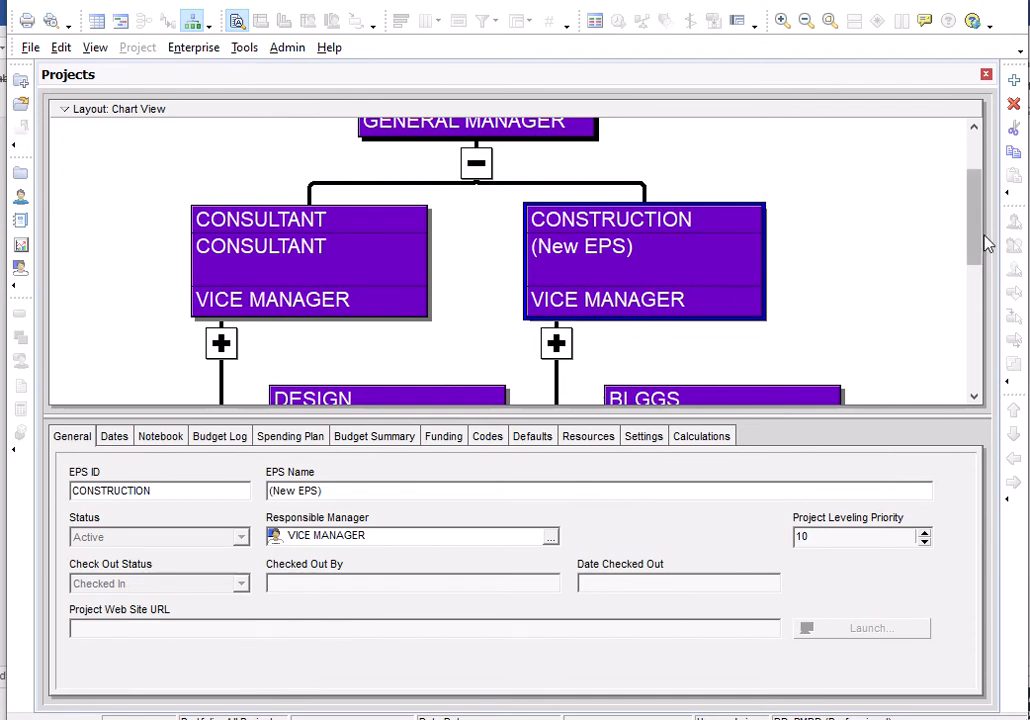
# - Assign MANAGER as the responsible manager of the DESIGN element under CONSULTANT
pyautogui.moveTo(977, 237); pyautogui.dragTo(978, 303)
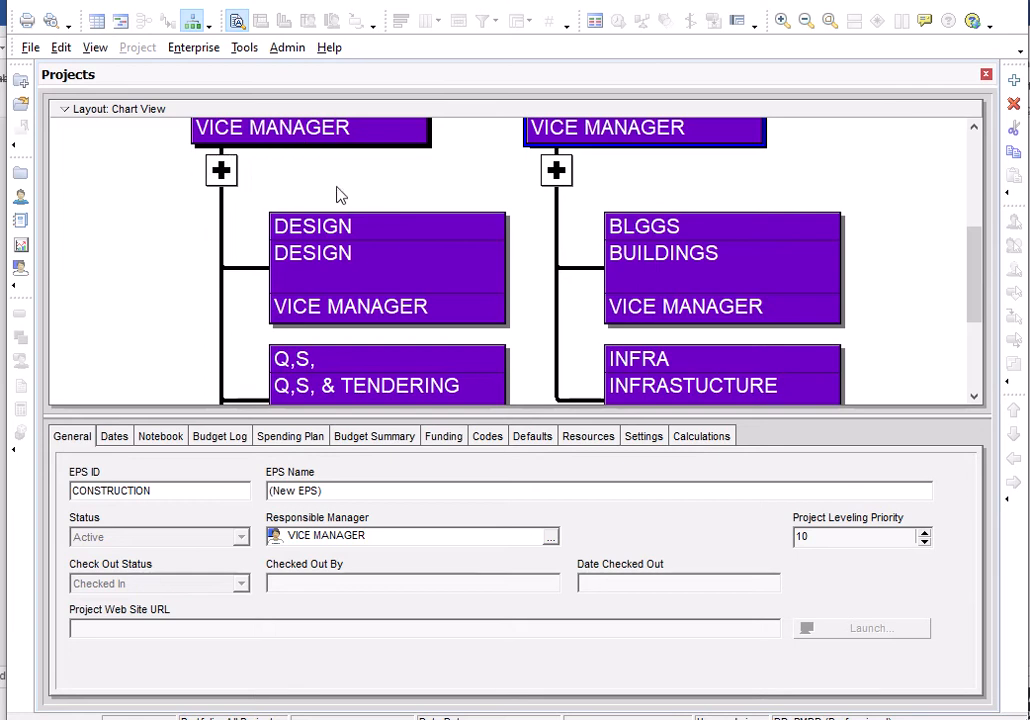
pyautogui.click(363, 306)
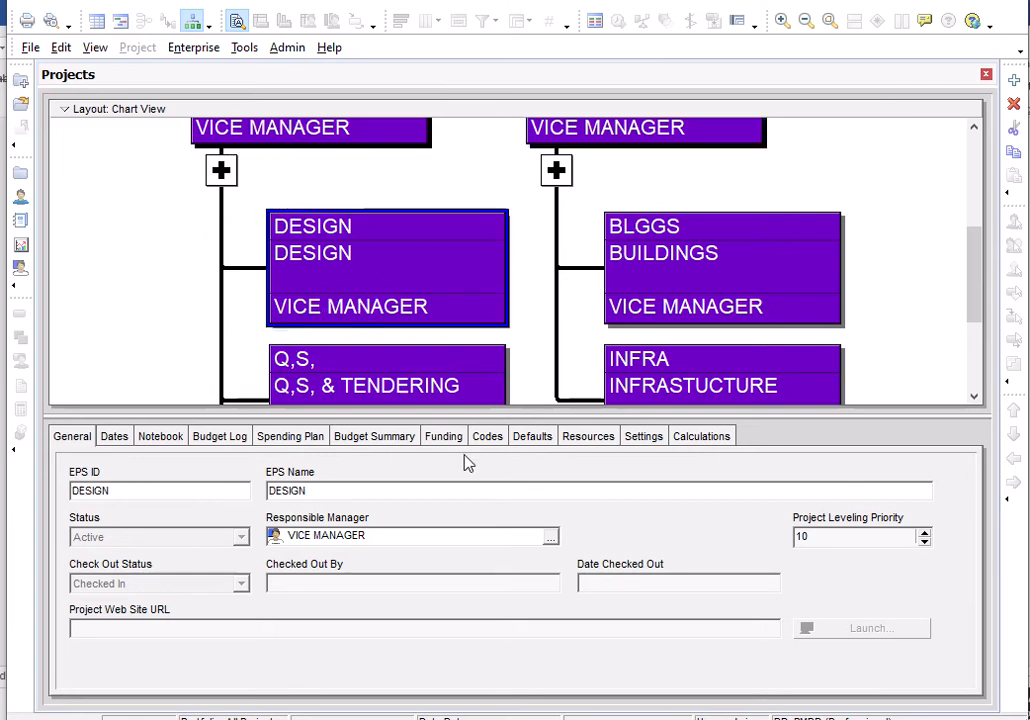
pyautogui.click(549, 539)
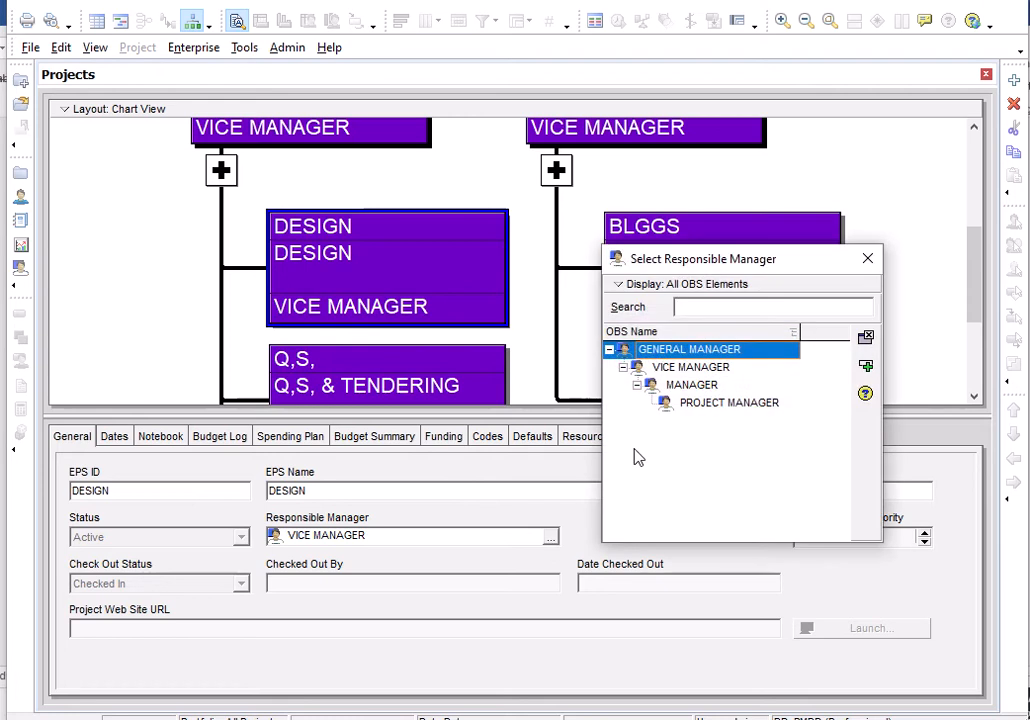
pyautogui.click(690, 385)
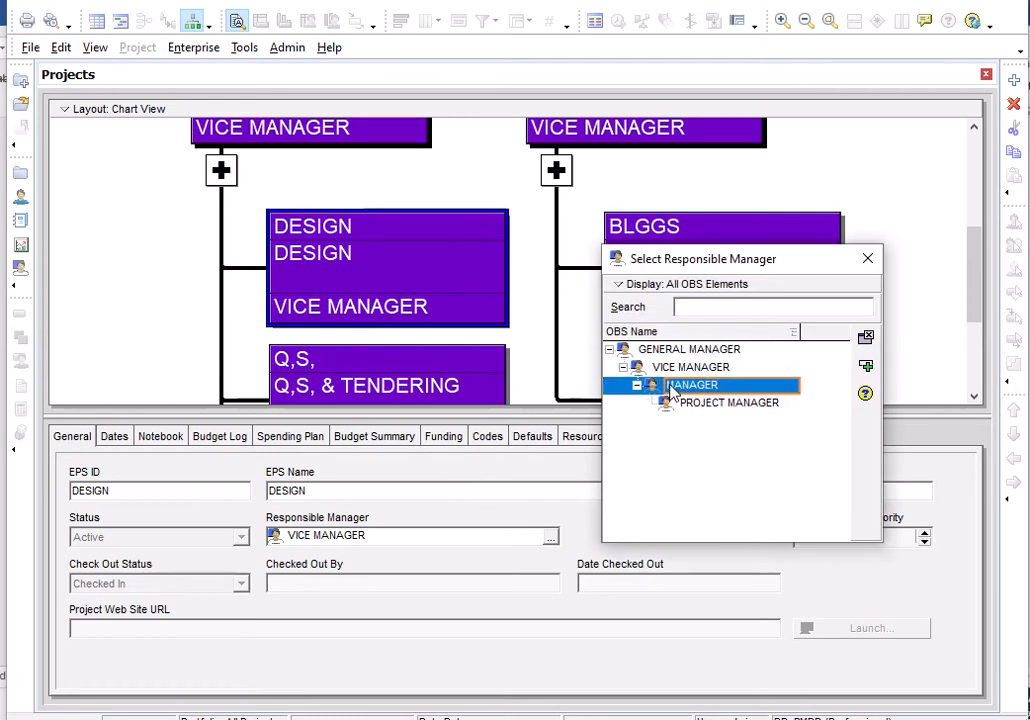
pyautogui.doubleClick(671, 390)
# - Assign MANAGER as the responsible manager of the BLGGS (BUILDINGS) element under CONSTRUCTION
pyautogui.click(665, 300)
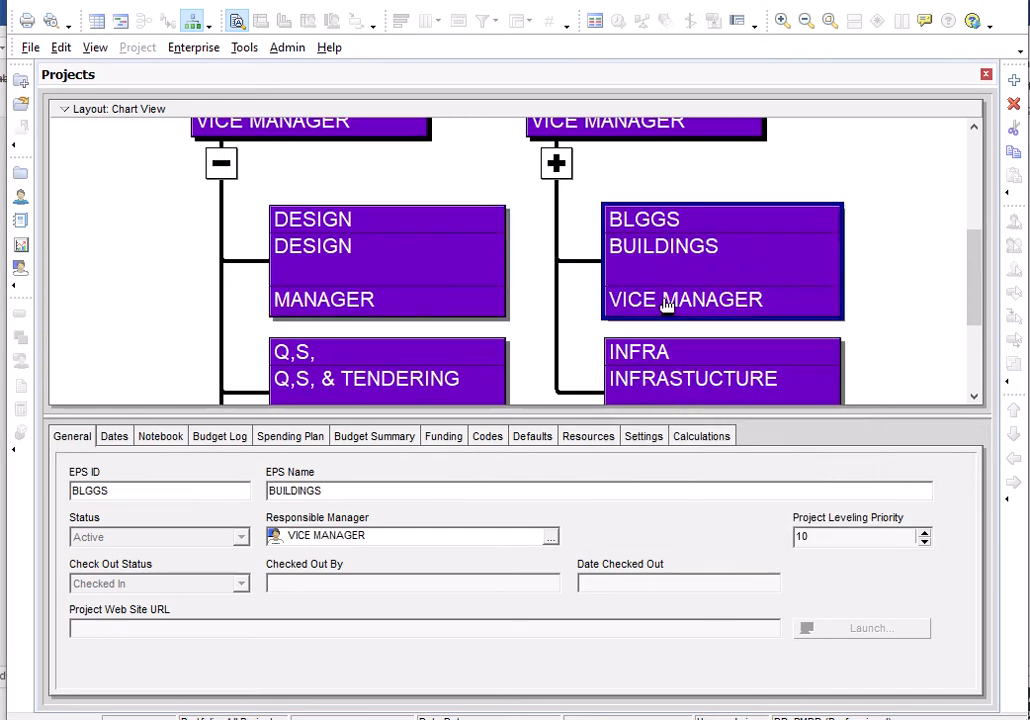
pyautogui.click(549, 539)
pyautogui.click(685, 385)
pyautogui.doubleClick(685, 385)
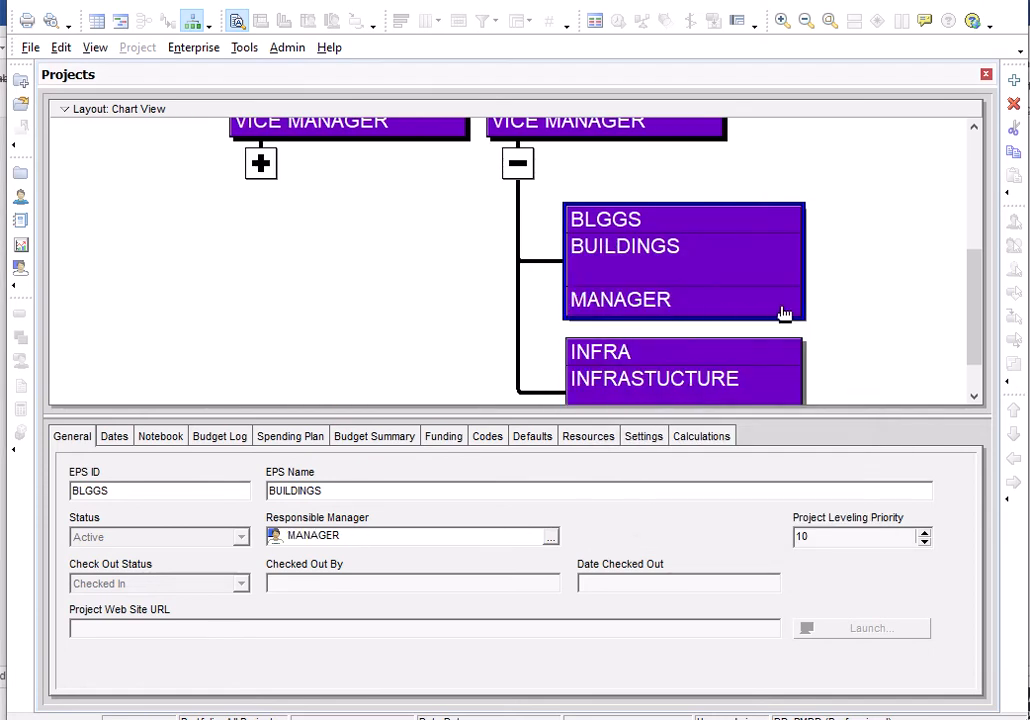
pyautogui.moveTo(977, 317); pyautogui.dragTo(975, 250)
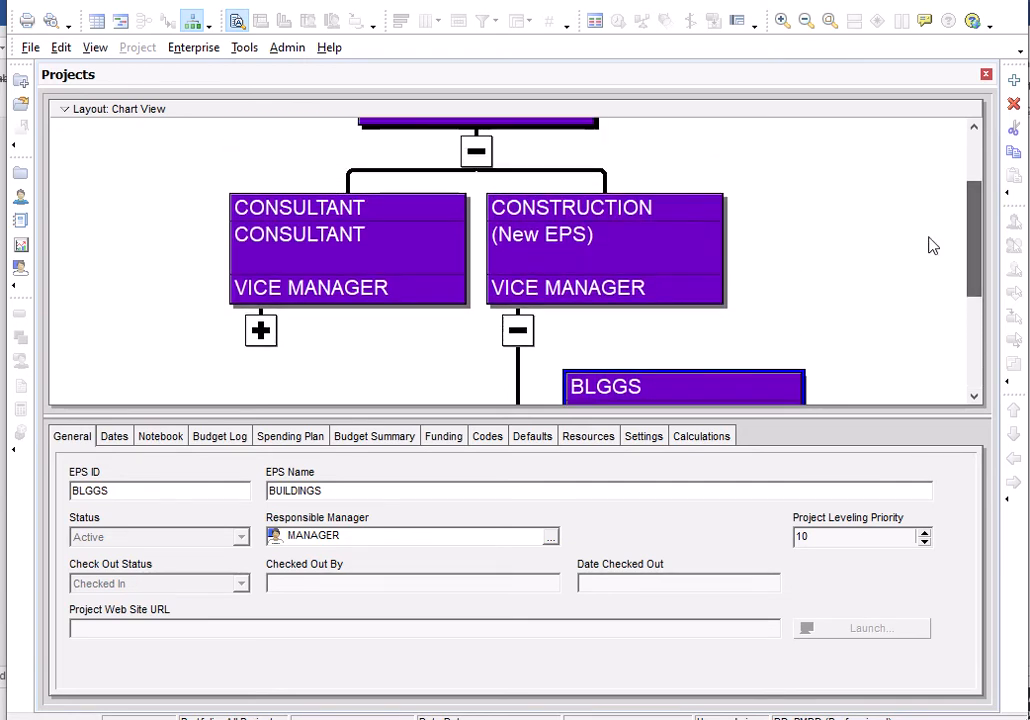
# - Expand the CONSULTANT branch and assign MANAGER as the responsible manager of the INFRA (INFRASTUCTURE) element under CONSTRUCTION
pyautogui.click(260, 330)
pyautogui.scroll(-3, 336, 246)
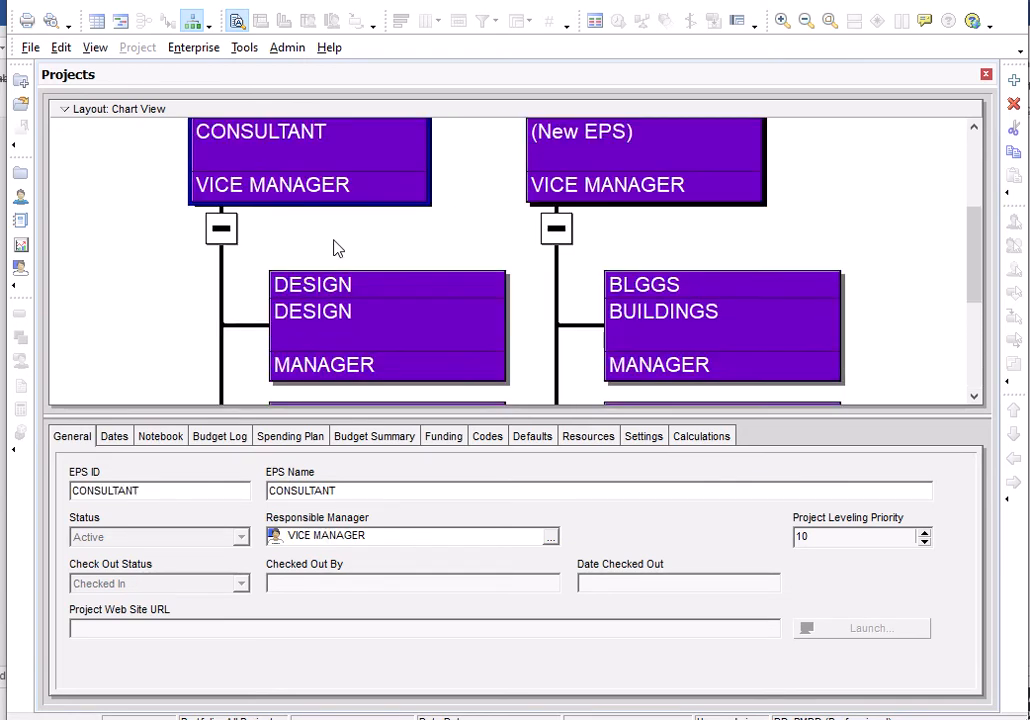
pyautogui.scroll(-2, 363, 292)
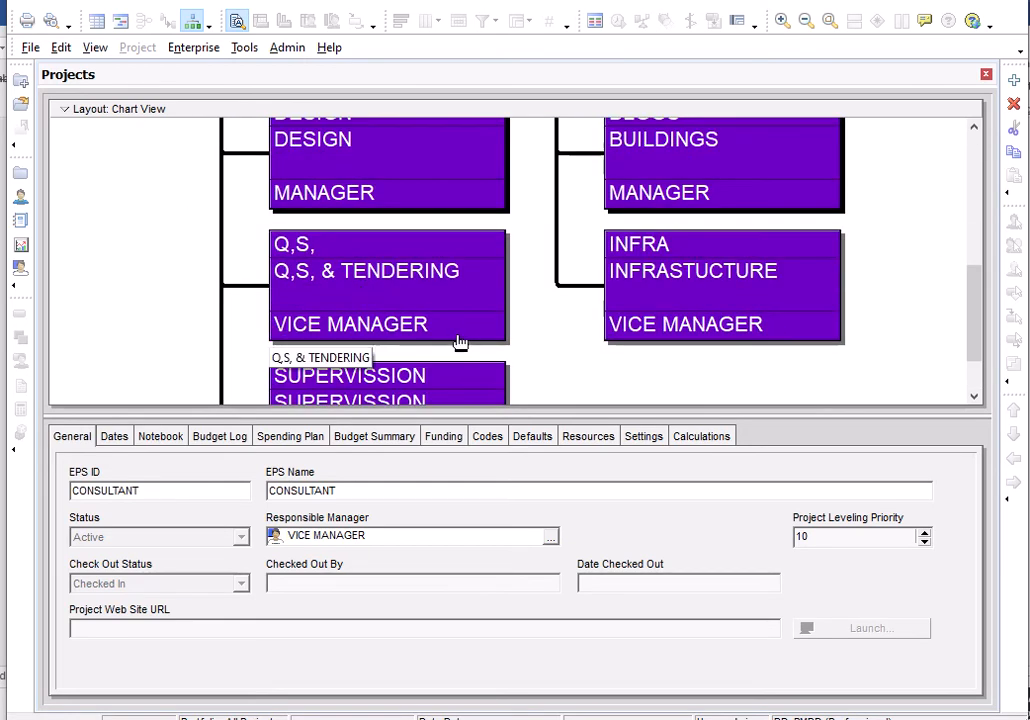
pyautogui.scroll(-1, 405, 300)
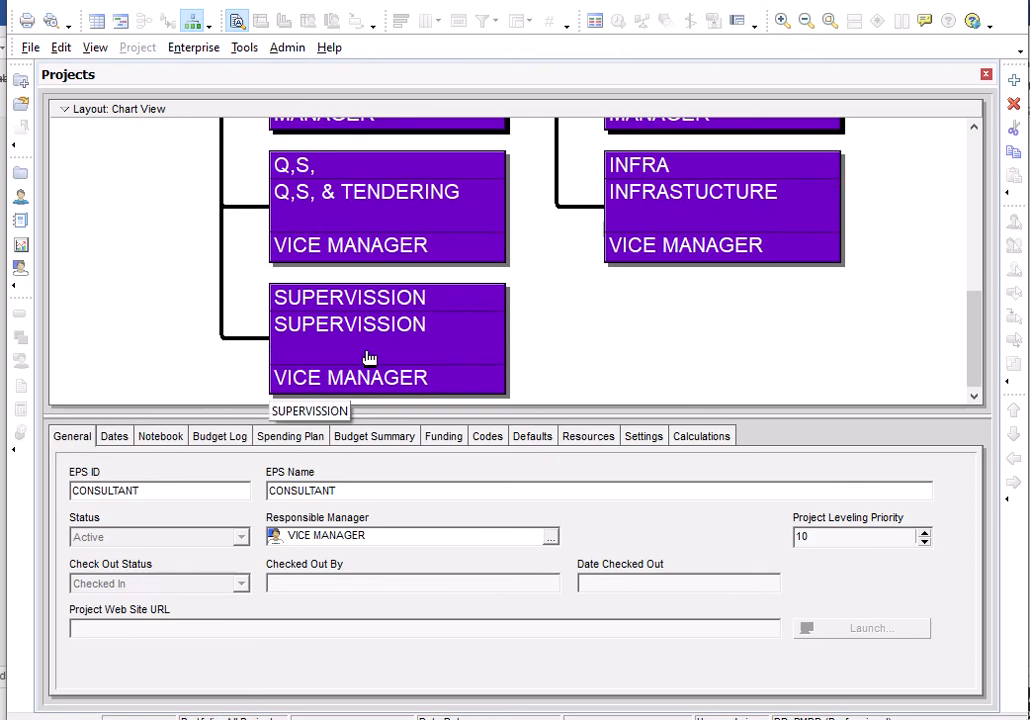
pyautogui.scroll(2, 368, 357)
pyautogui.scroll(1, 368, 357)
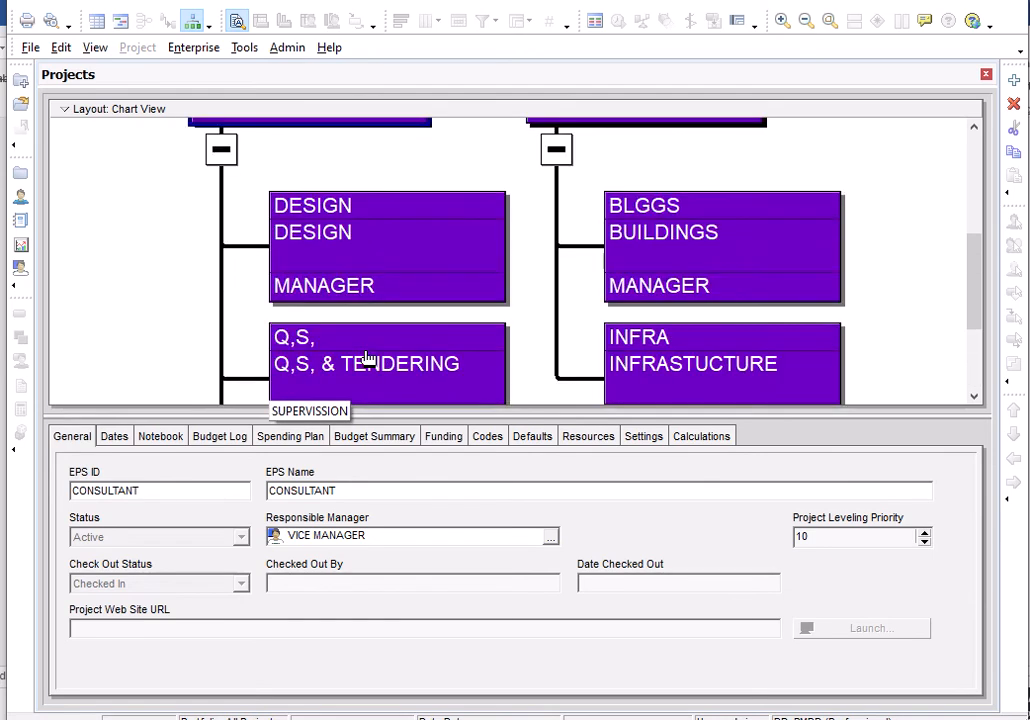
pyautogui.scroll(-2, 658, 366)
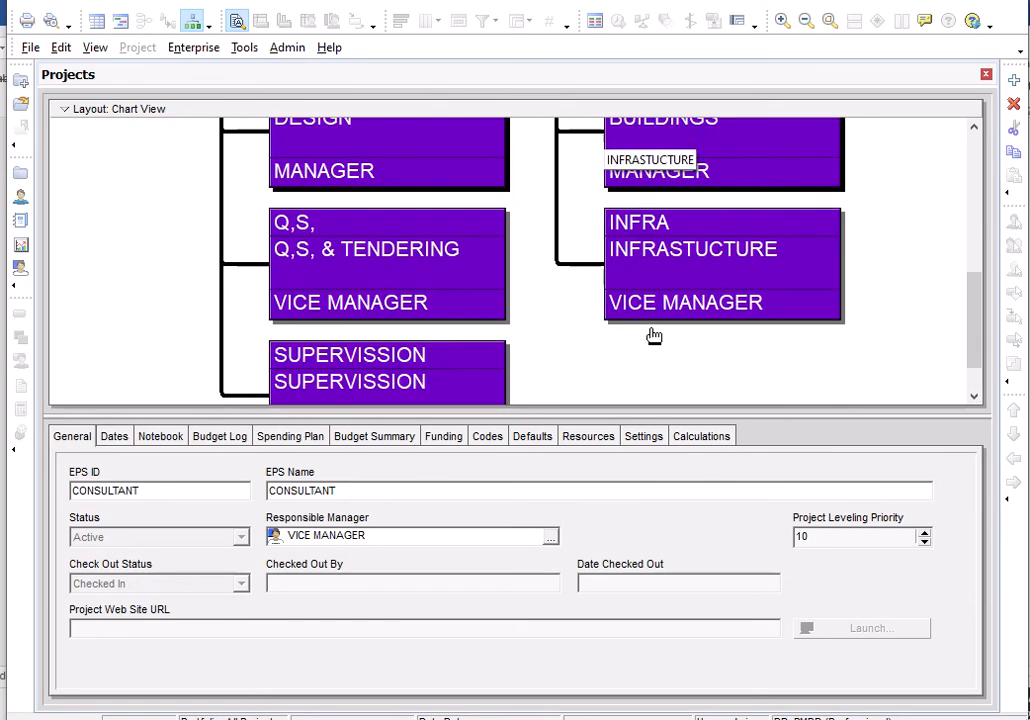
pyautogui.click(668, 311)
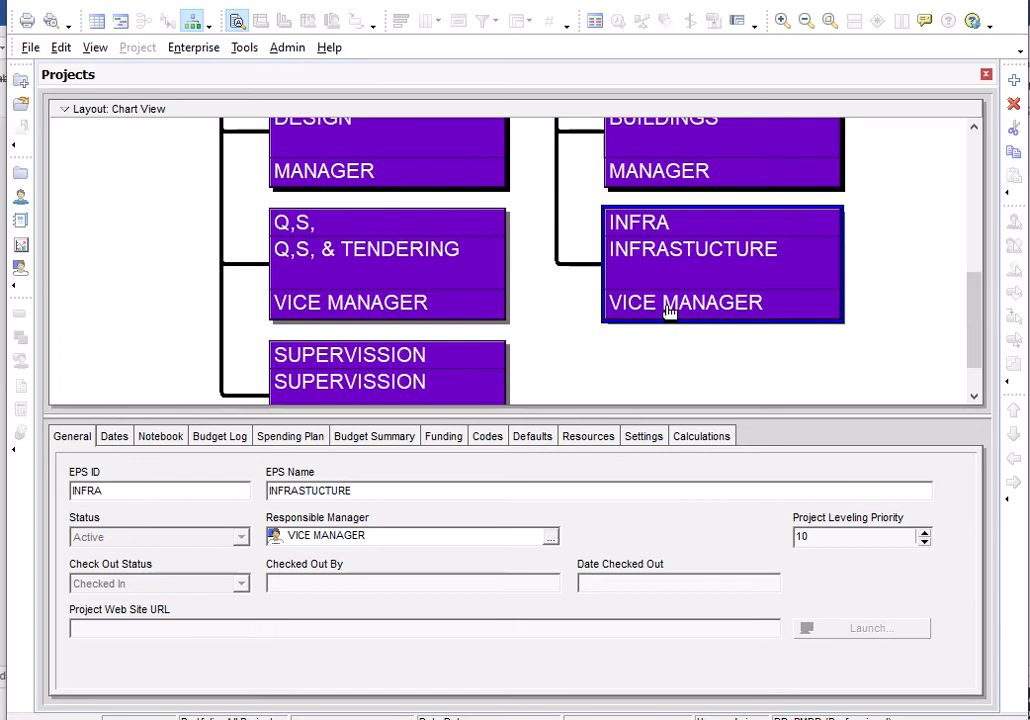
pyautogui.click(551, 539)
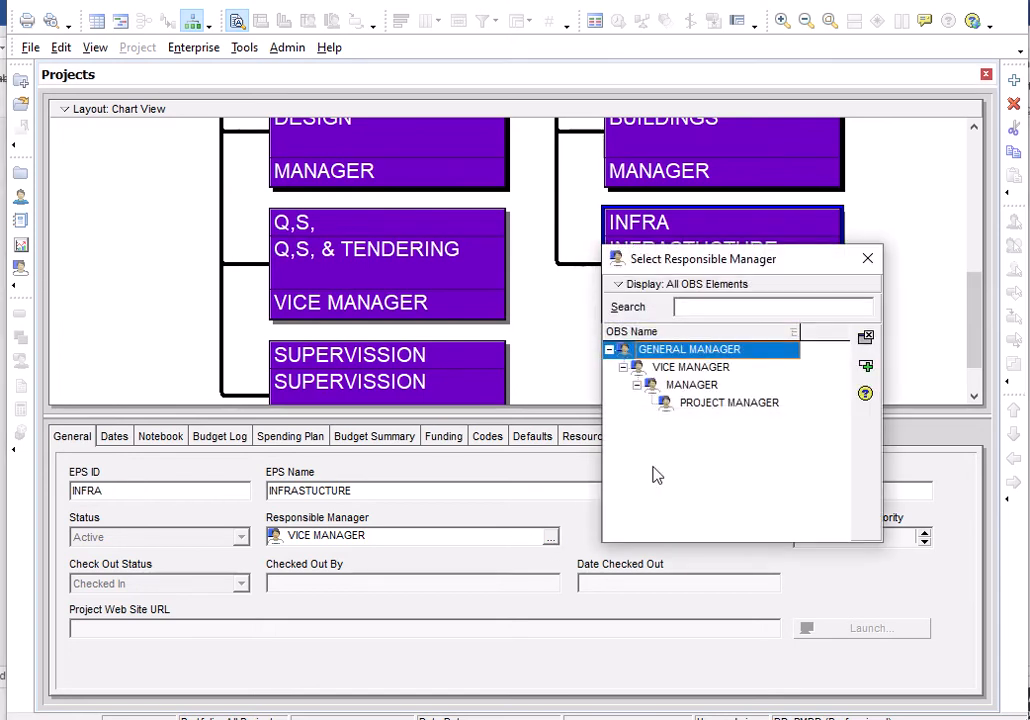
pyautogui.click(701, 388)
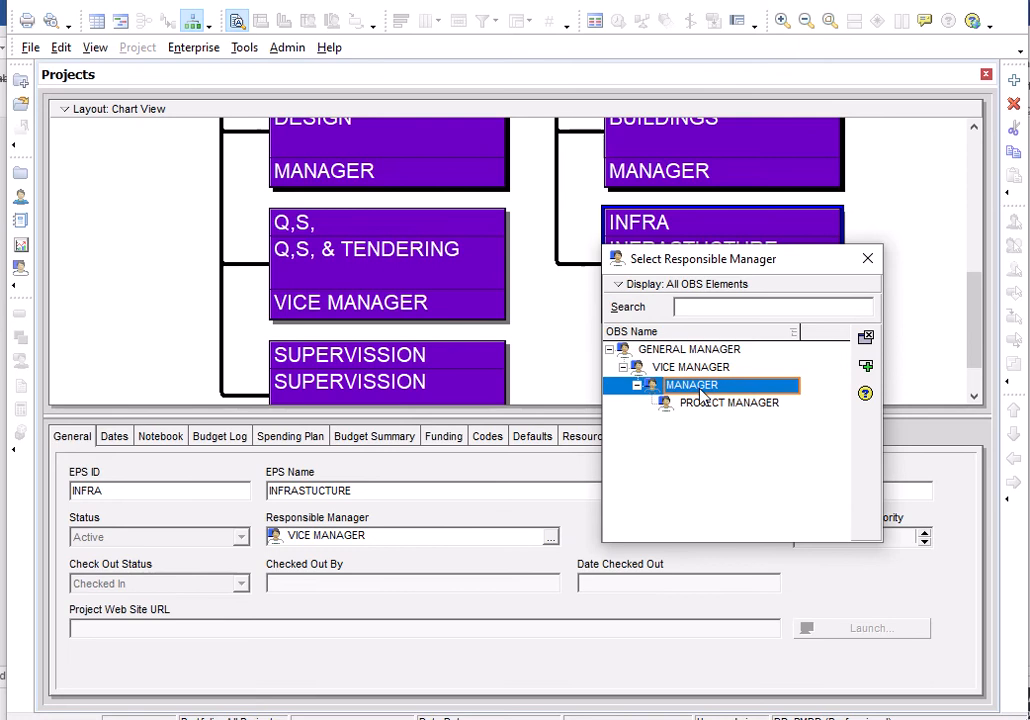
pyautogui.doubleClick(701, 388)
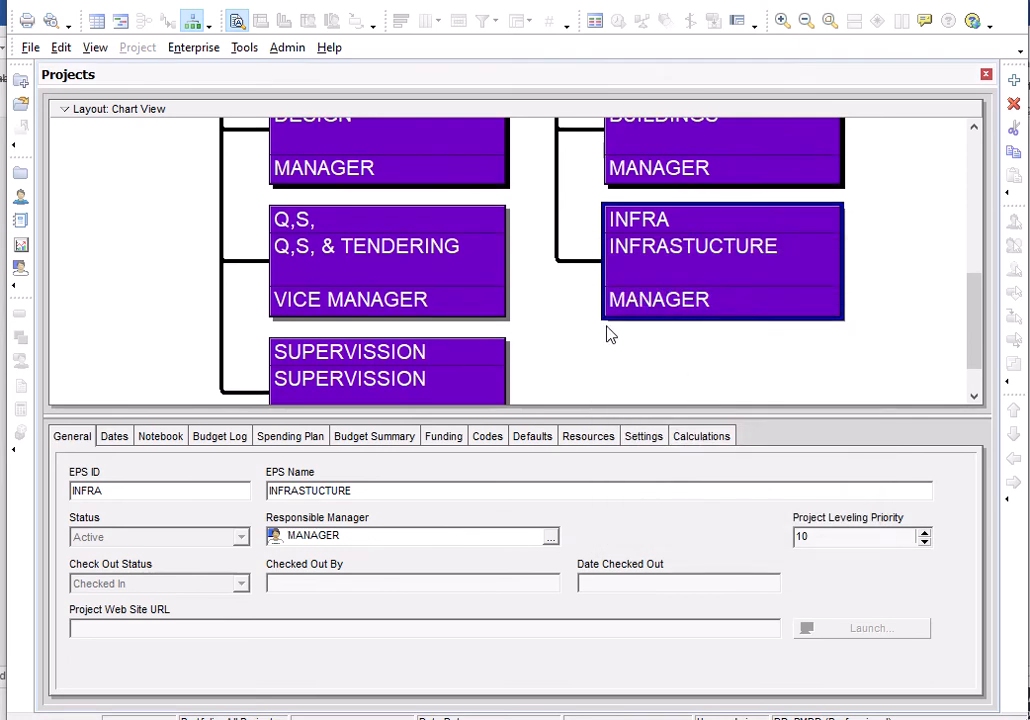
# - Review the responsible managers shown across the EPS chart, from CONSCO down to the lowest elements of both branches
pyautogui.moveTo(970, 324); pyautogui.dragTo(832, 138)
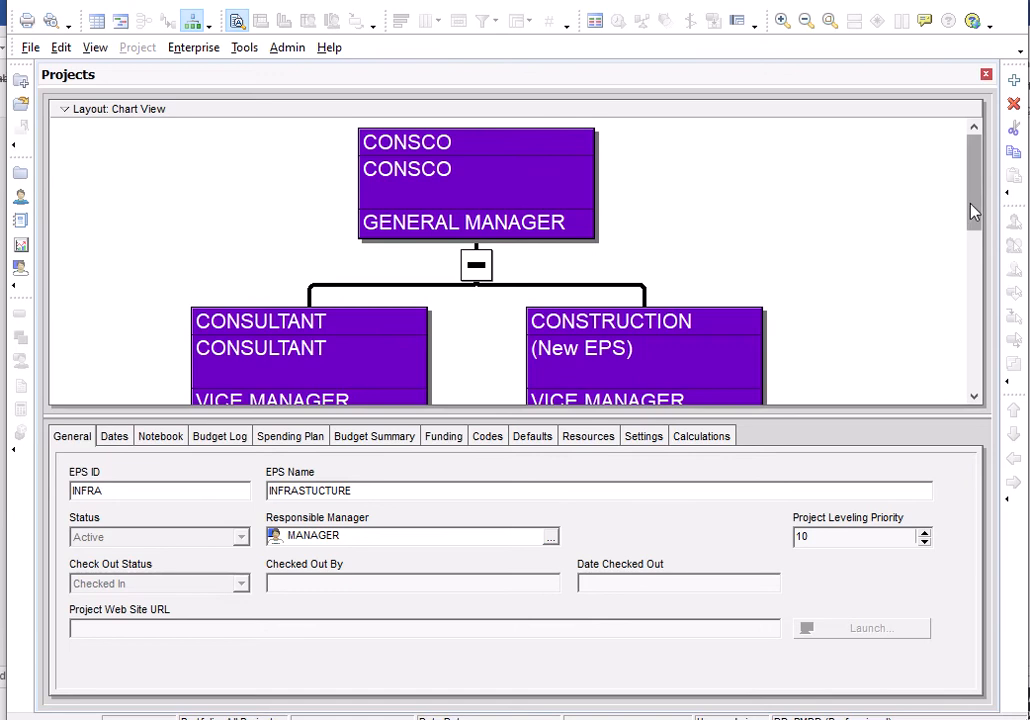
pyautogui.moveTo(973, 212); pyautogui.dragTo(936, 398)
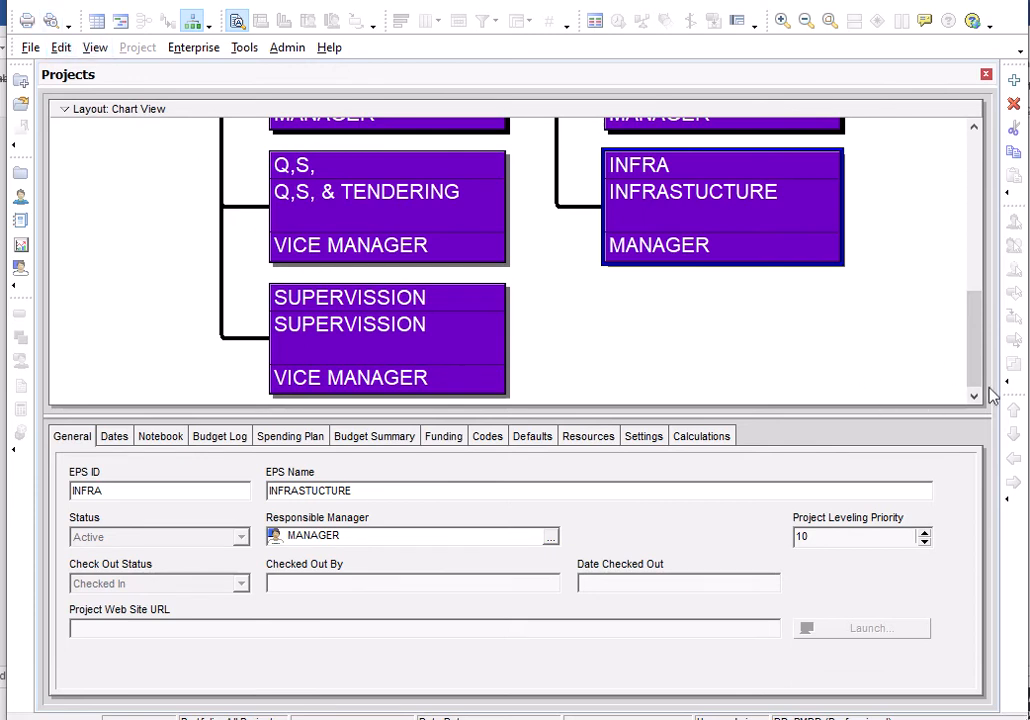
pyautogui.moveTo(975, 379); pyautogui.dragTo(968, 217)
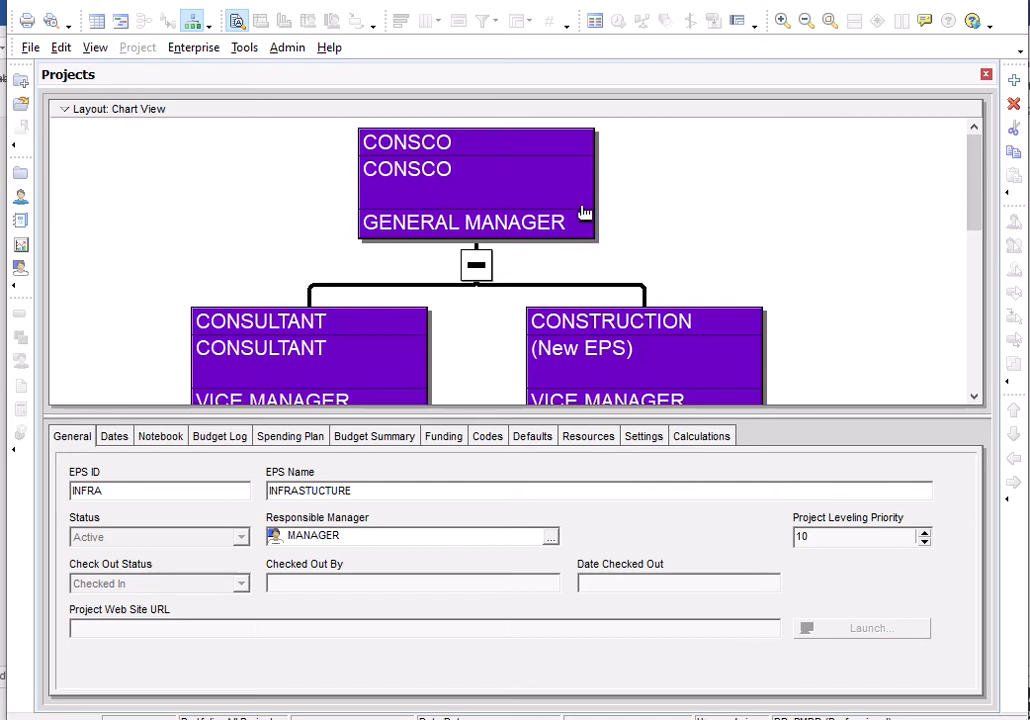
pyautogui.moveTo(976, 216); pyautogui.dragTo(963, 347)
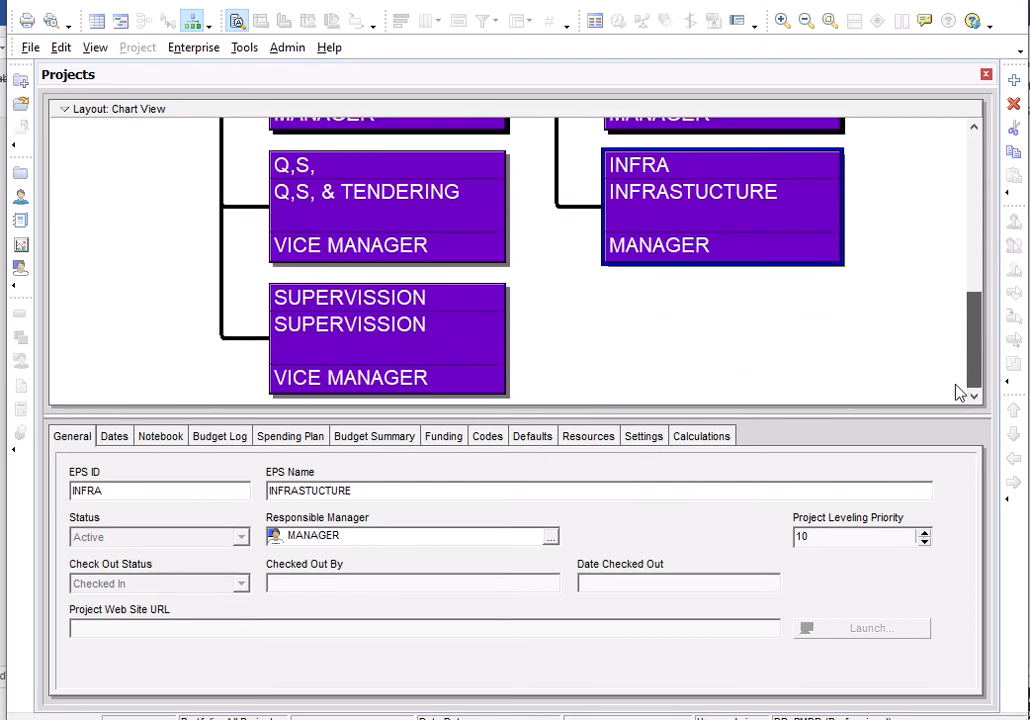
pyautogui.moveTo(977, 340); pyautogui.dragTo(985, 155)
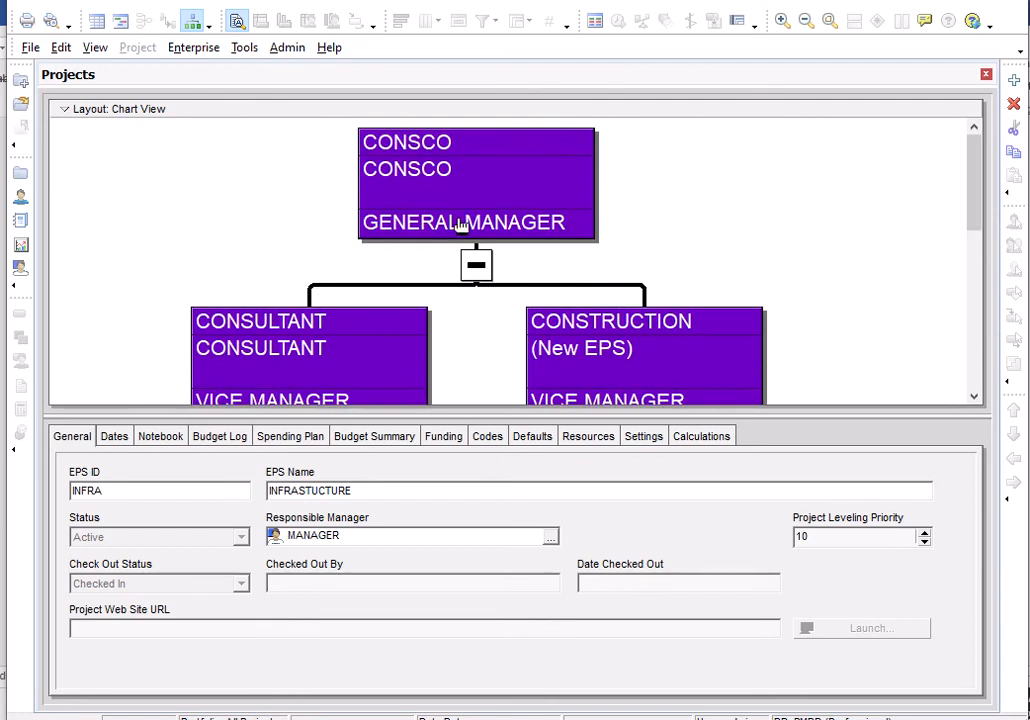
pyautogui.moveTo(977, 214); pyautogui.dragTo(954, 397)
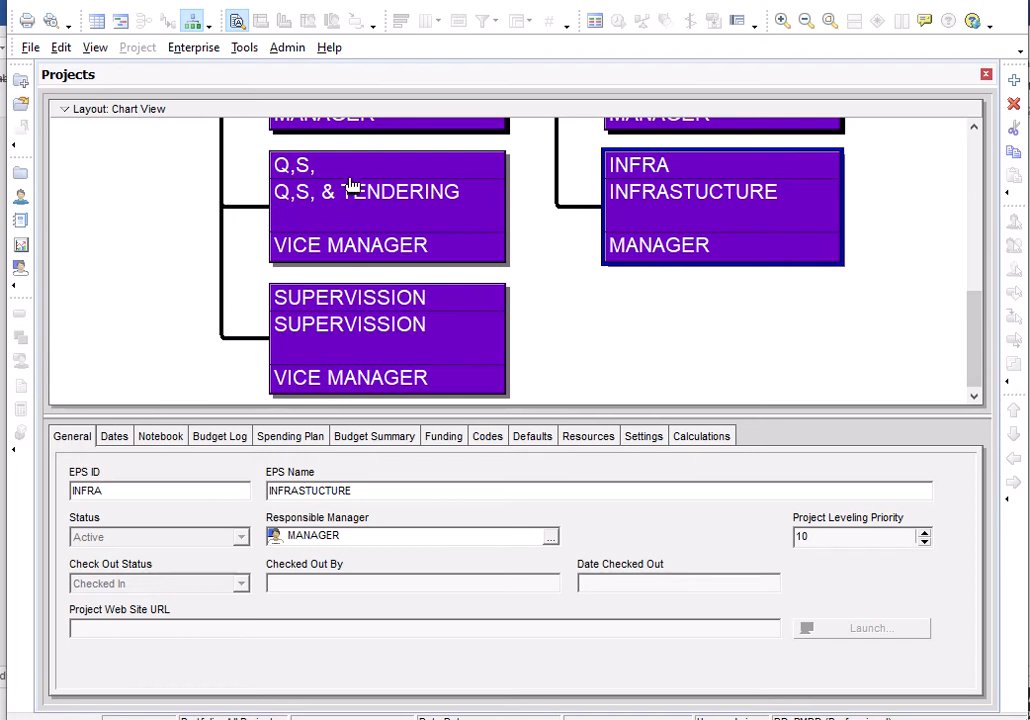
# - Hide the details layout beneath the EPS chart by choosing No Bottom Layout
pyautogui.click(99, 52)
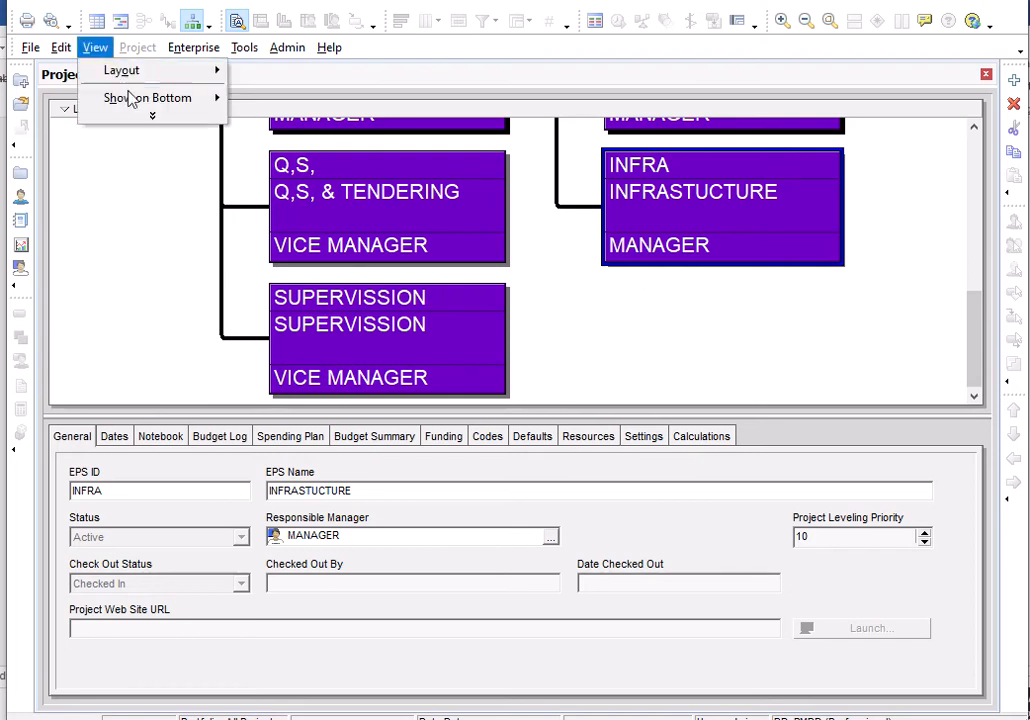
pyautogui.moveTo(211, 100)
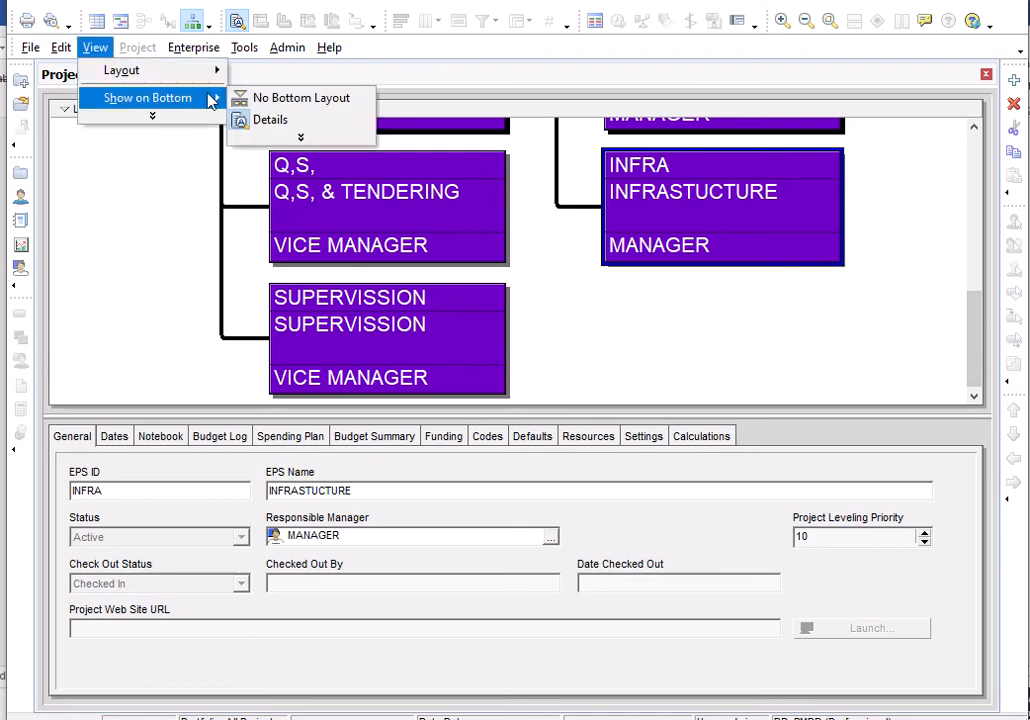
pyautogui.click(270, 98)
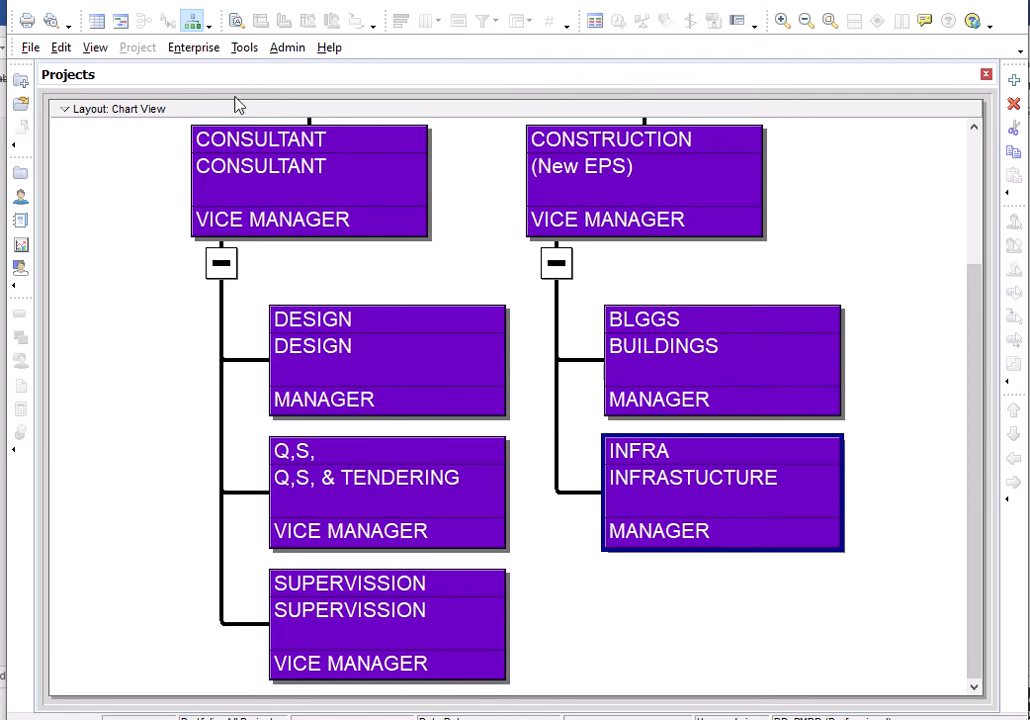
# - Start creating a new project and place it under the BLGGS (BUILDINGS) element of CONSTRUCTION
pyautogui.click(205, 50)
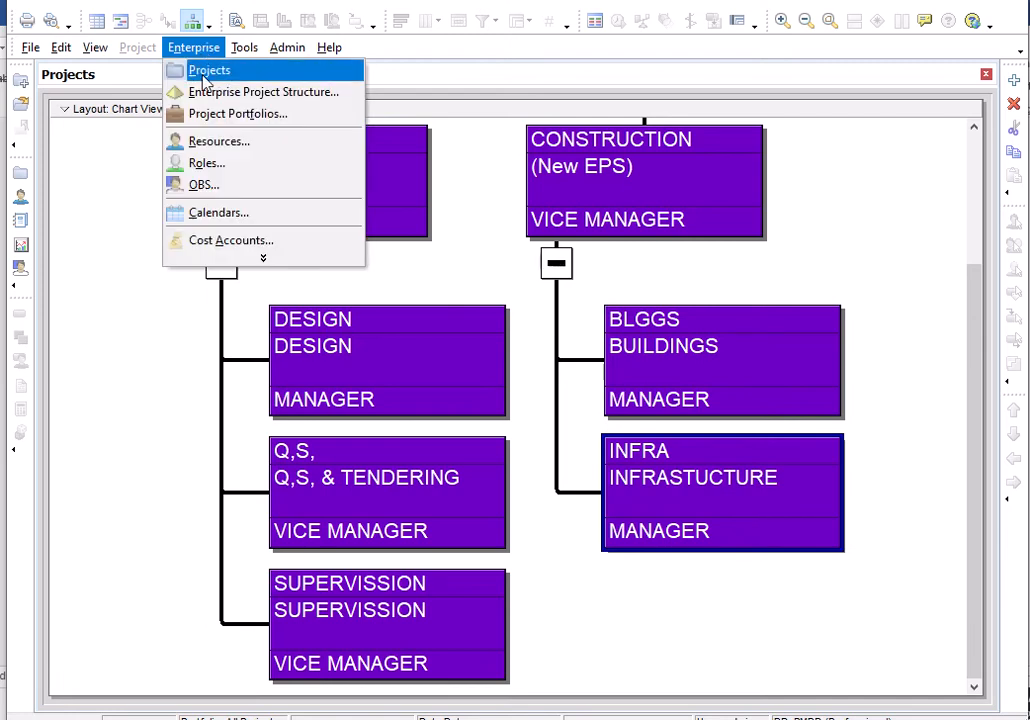
pyautogui.click(204, 74)
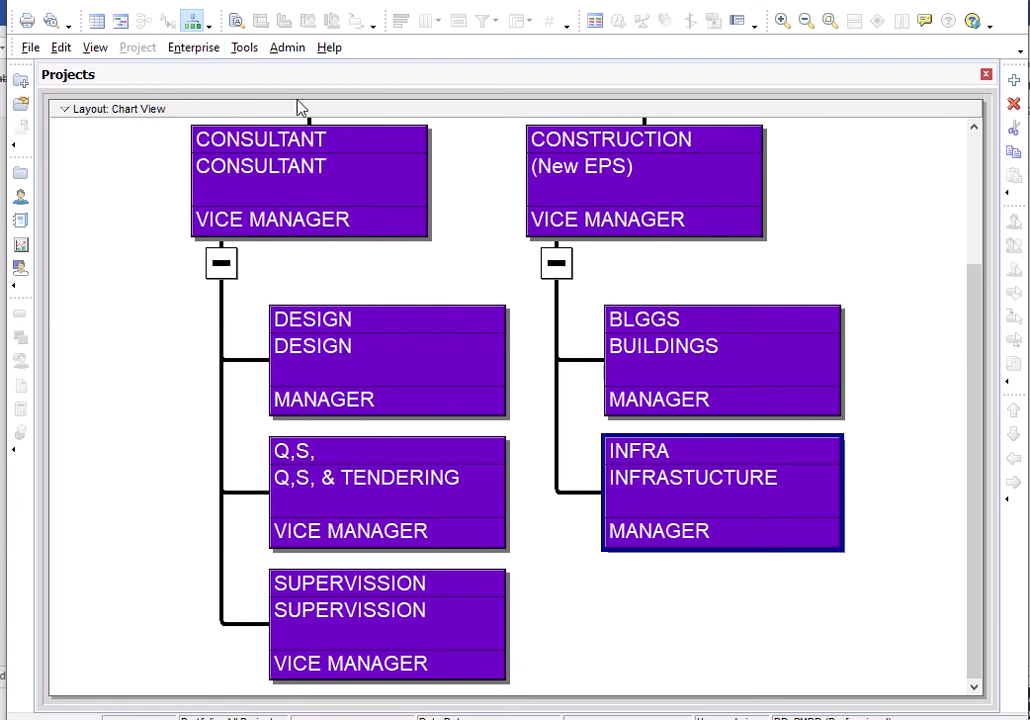
pyautogui.moveTo(245, 5)
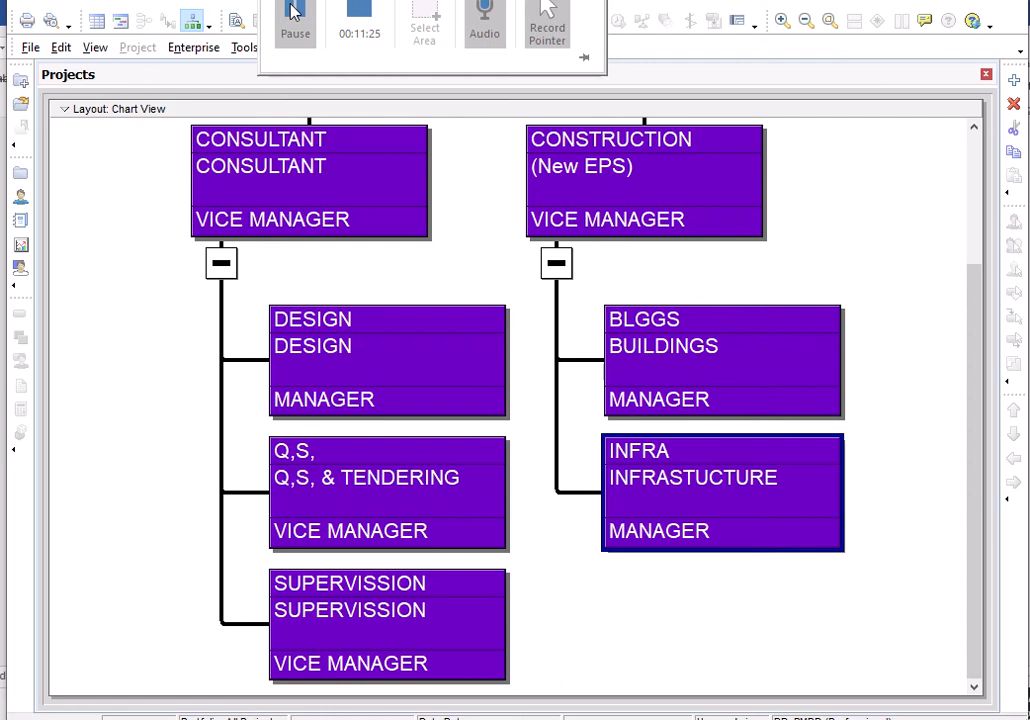
pyautogui.click(31, 50)
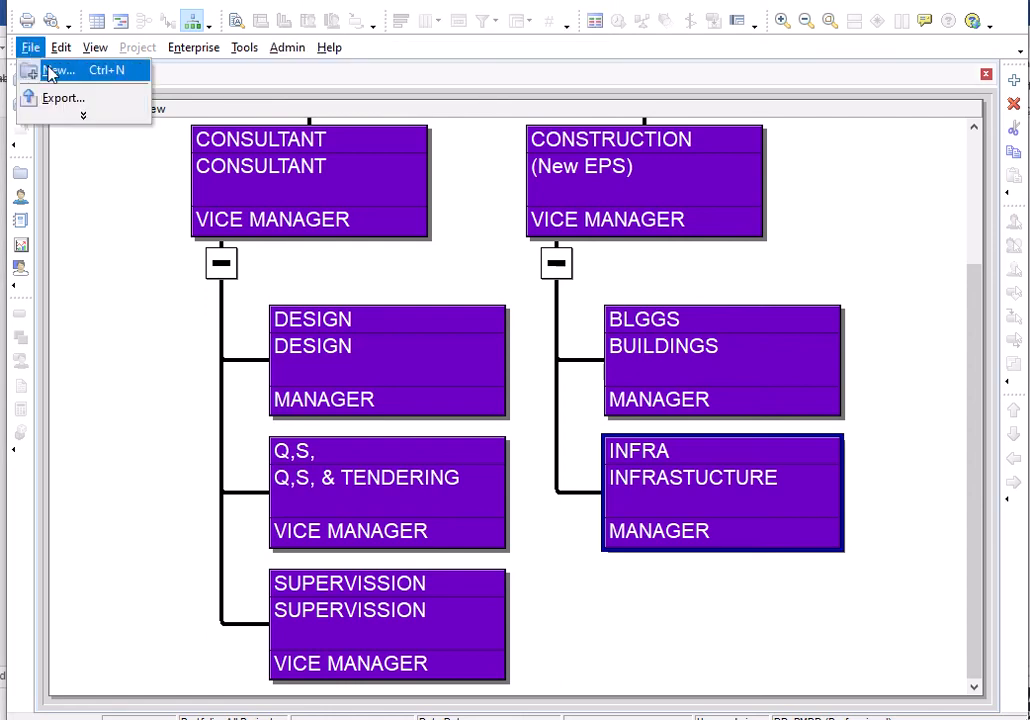
pyautogui.click(55, 70)
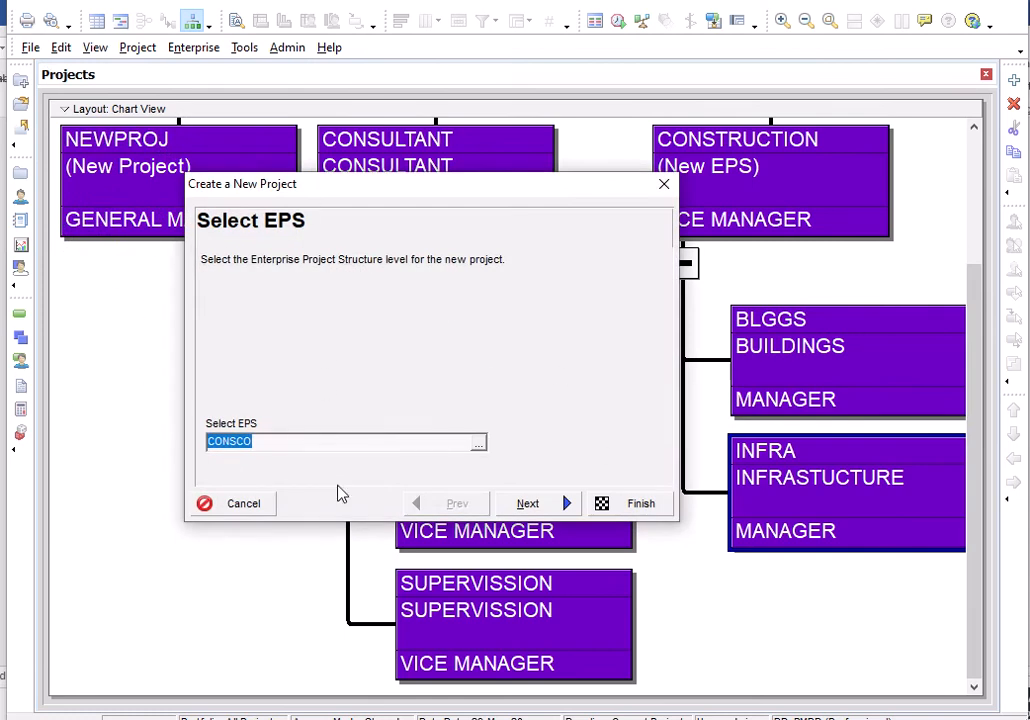
pyautogui.click(480, 447)
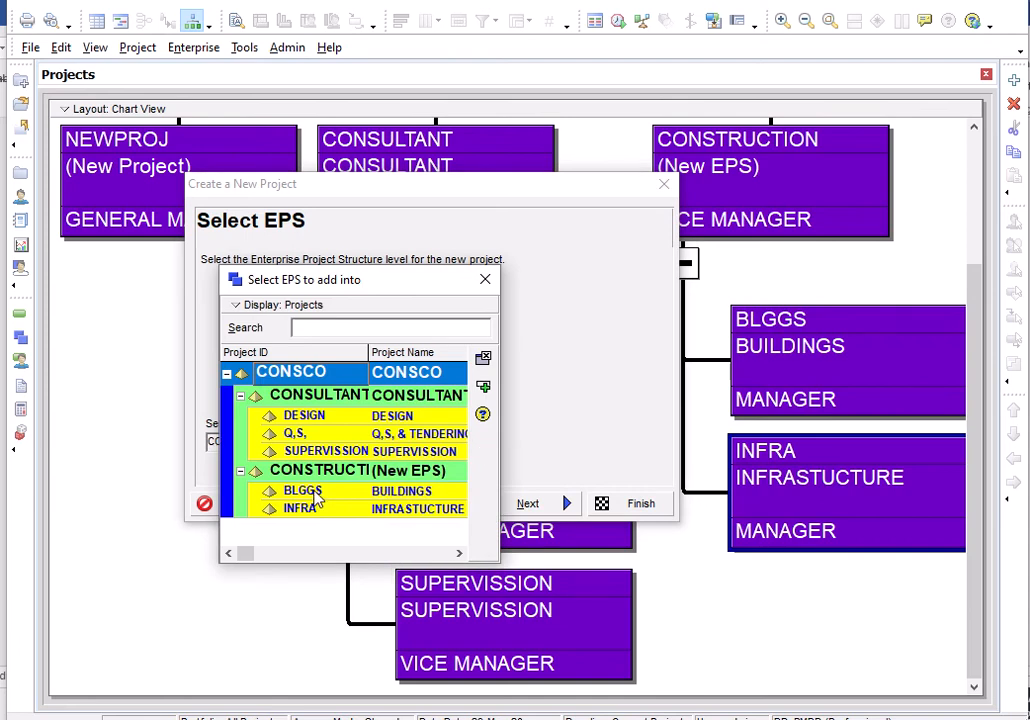
pyautogui.click(316, 493)
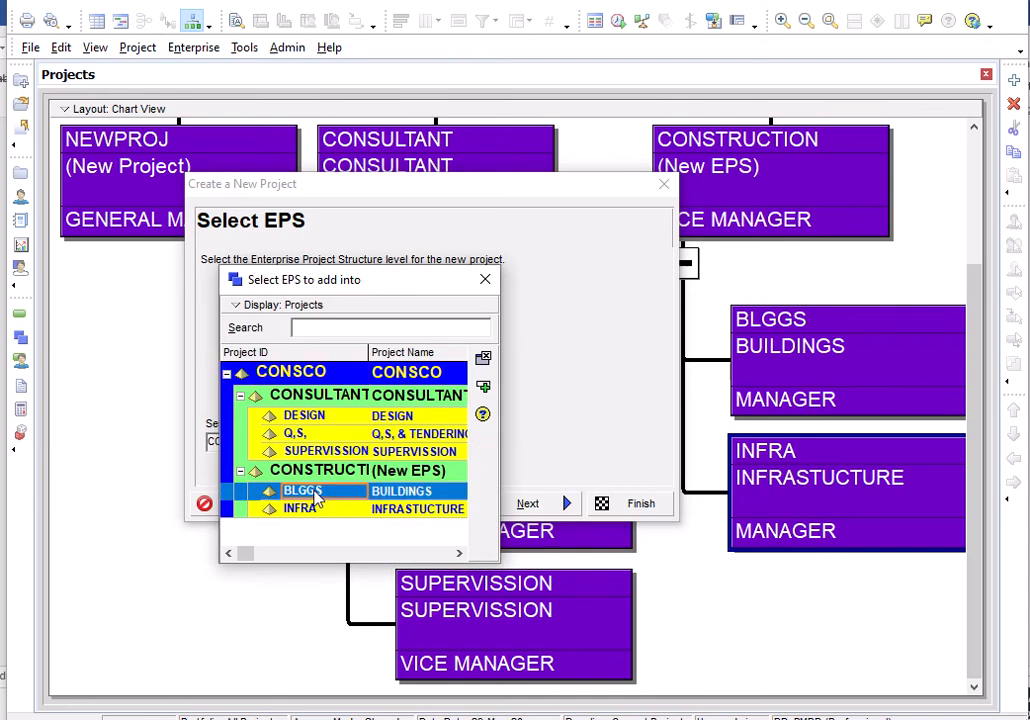
pyautogui.doubleClick(369, 493)
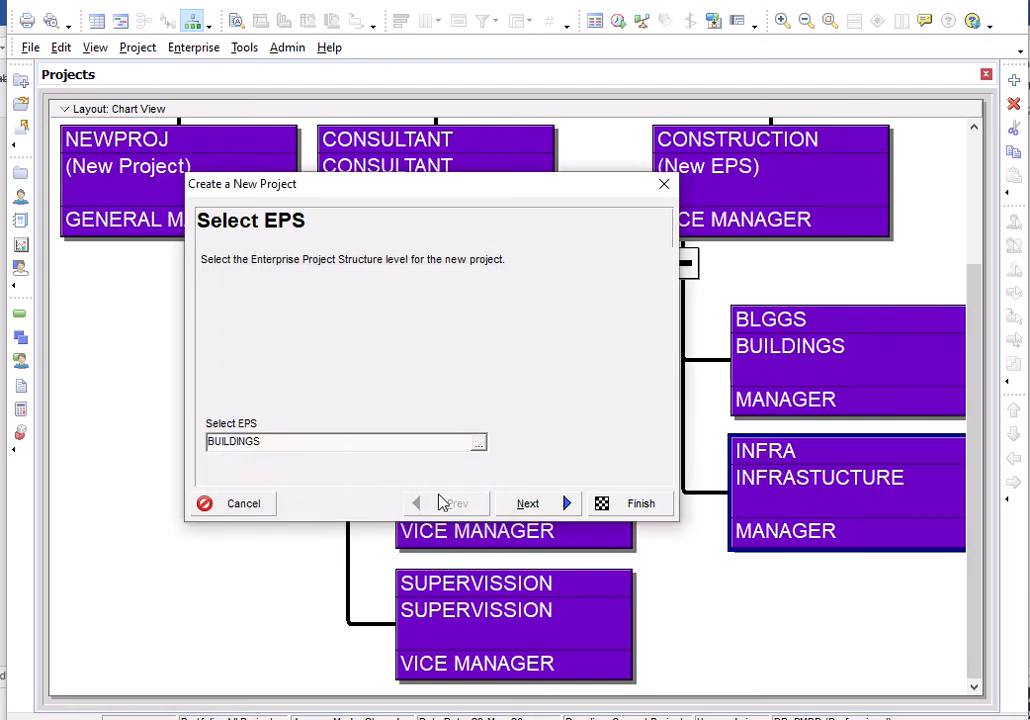
pyautogui.click(527, 503)
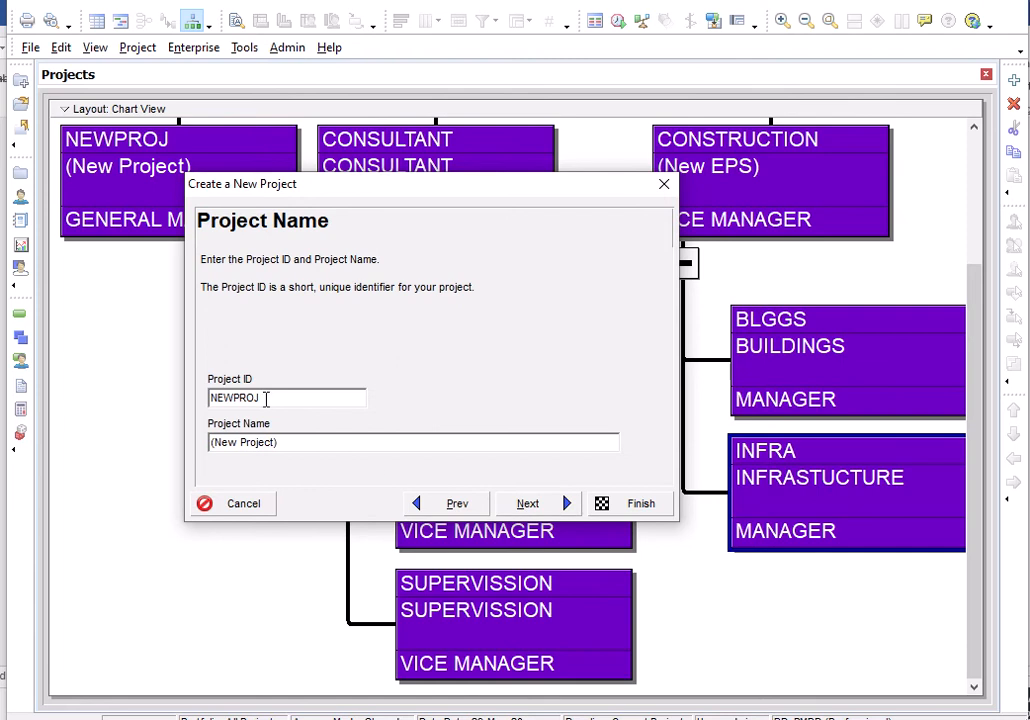
# - Set the new project's ID to A and its name to PROJECT1
pyautogui.moveTo(252, 400); pyautogui.dragTo(178, 418)
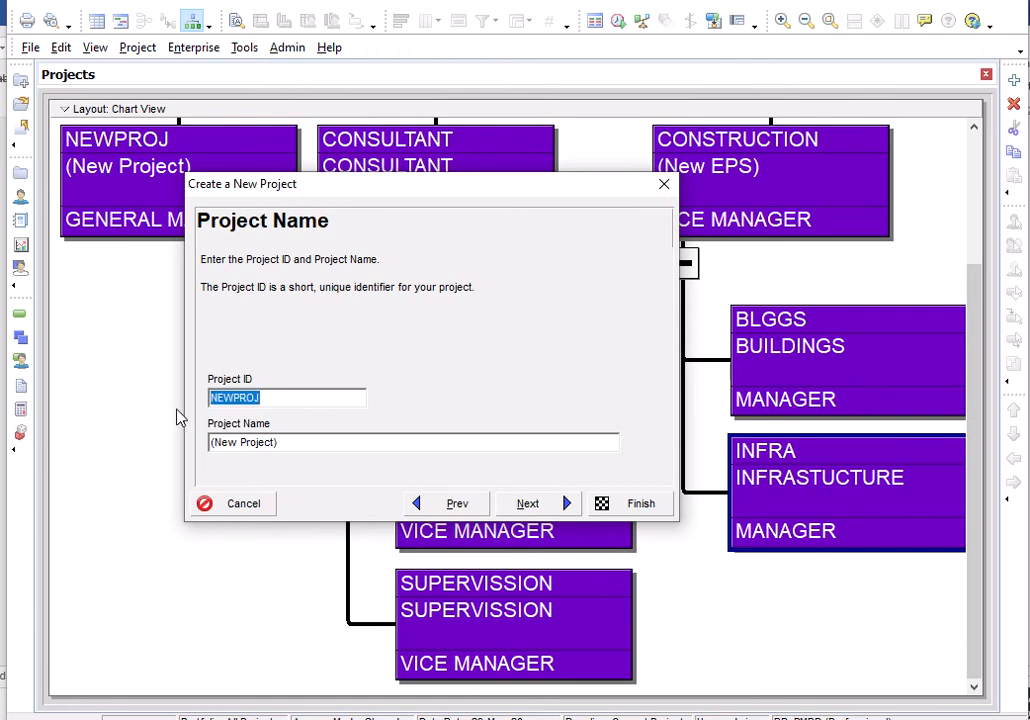
pyautogui.write('A')
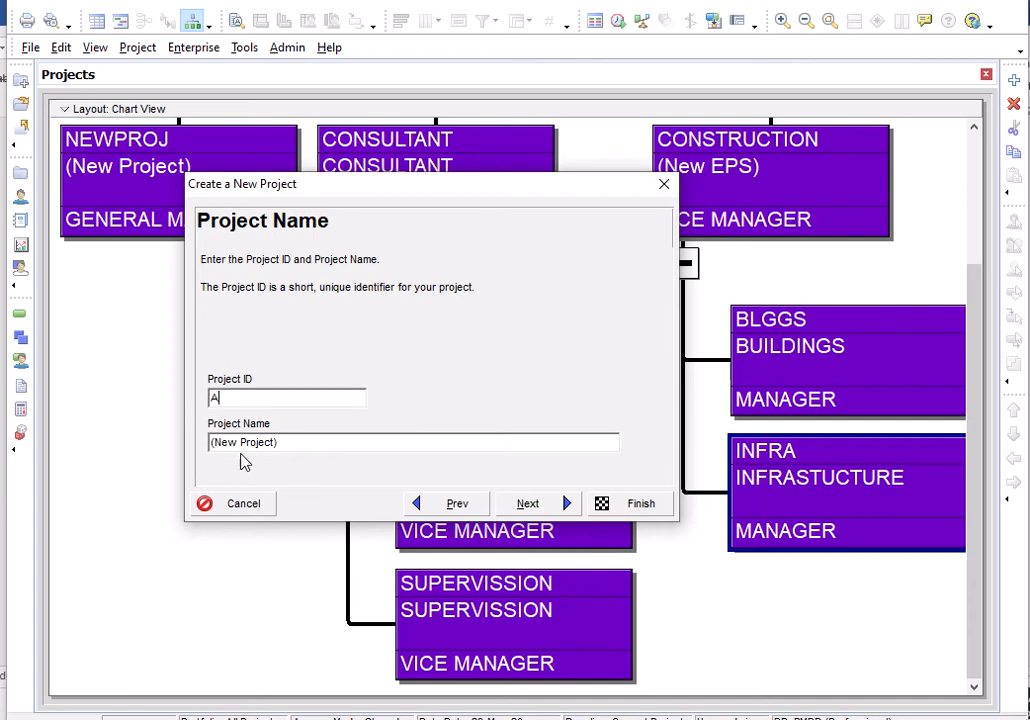
pyautogui.moveTo(278, 442); pyautogui.dragTo(163, 468)
pyautogui.write('PROJECT1')
pyautogui.click(523, 506)
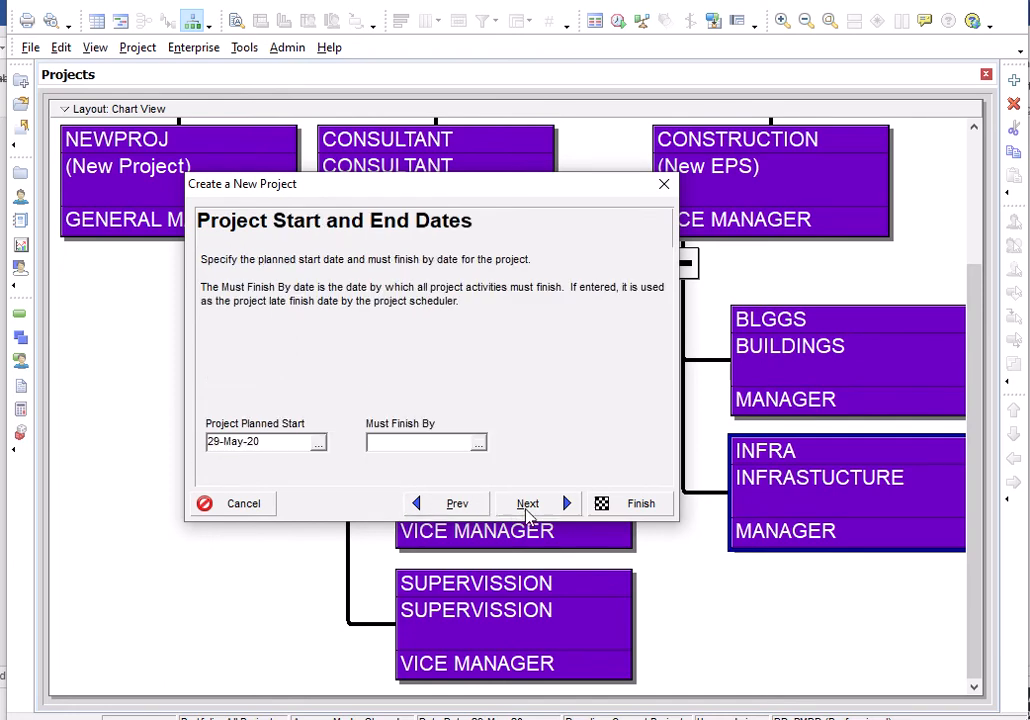
# - Look at the planned start calendar, keep 29-May-20 as the planned start and leave the must-finish date empty
pyautogui.click(318, 444)
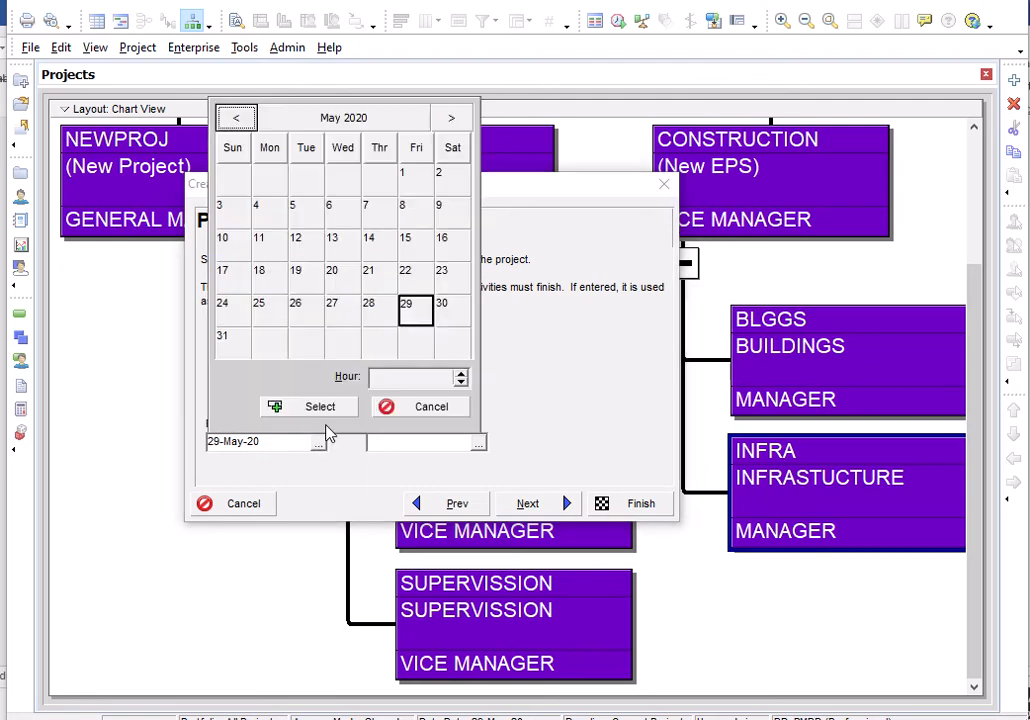
pyautogui.click(443, 410)
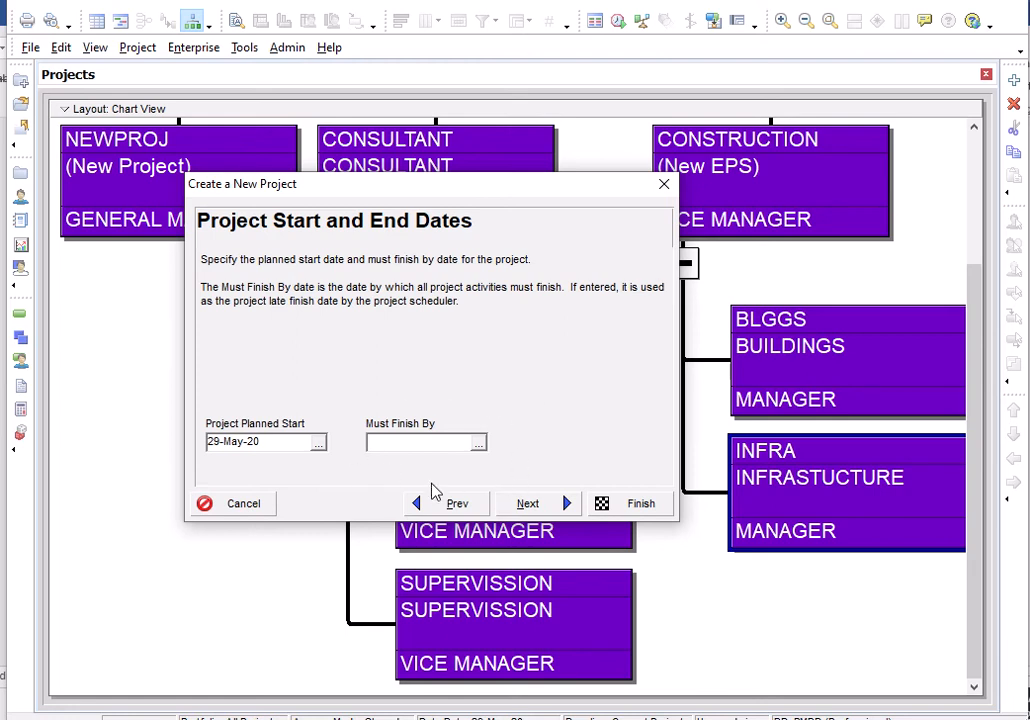
pyautogui.click(523, 507)
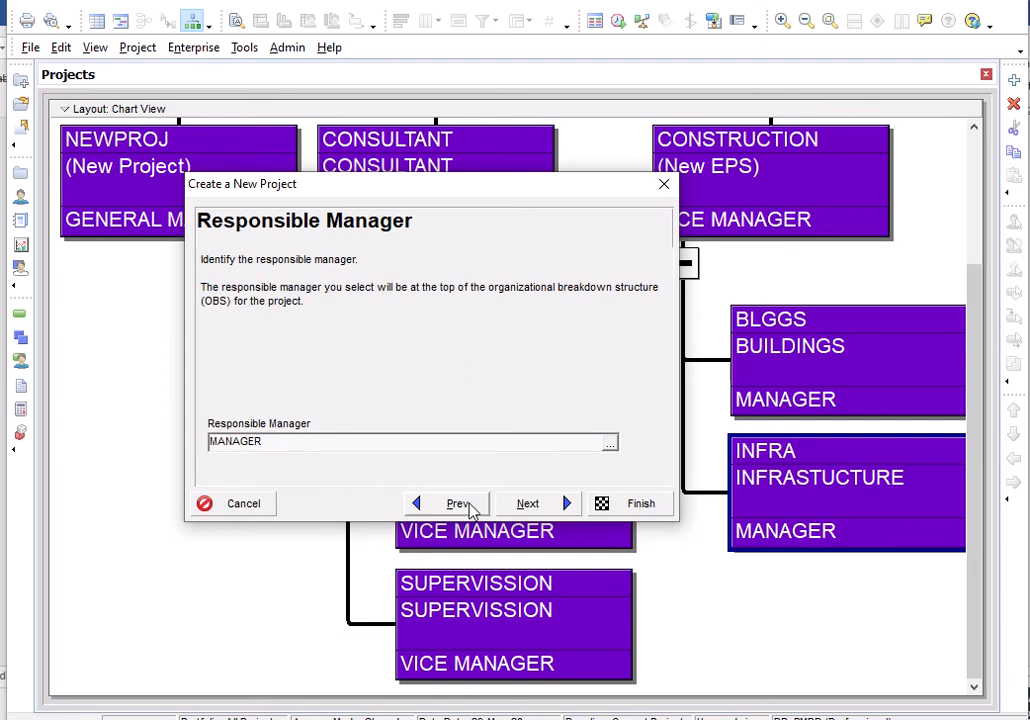
# - Assign PROJECT MANAGER from the OBS as the new project's responsible manager and continue to the rate type
pyautogui.click(609, 442)
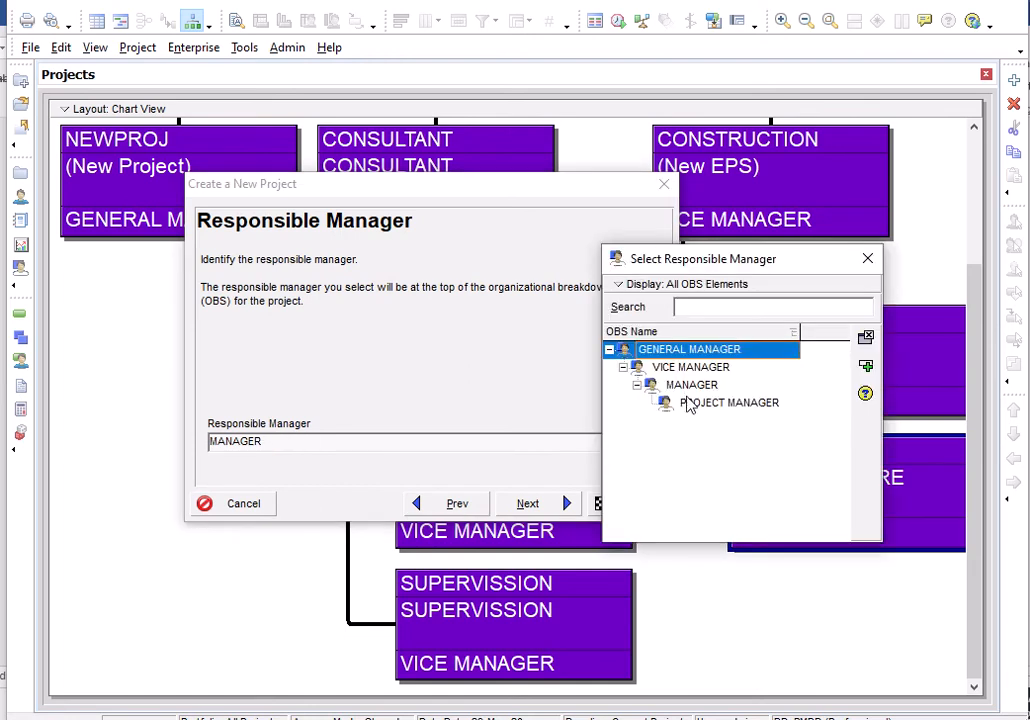
pyautogui.click(700, 404)
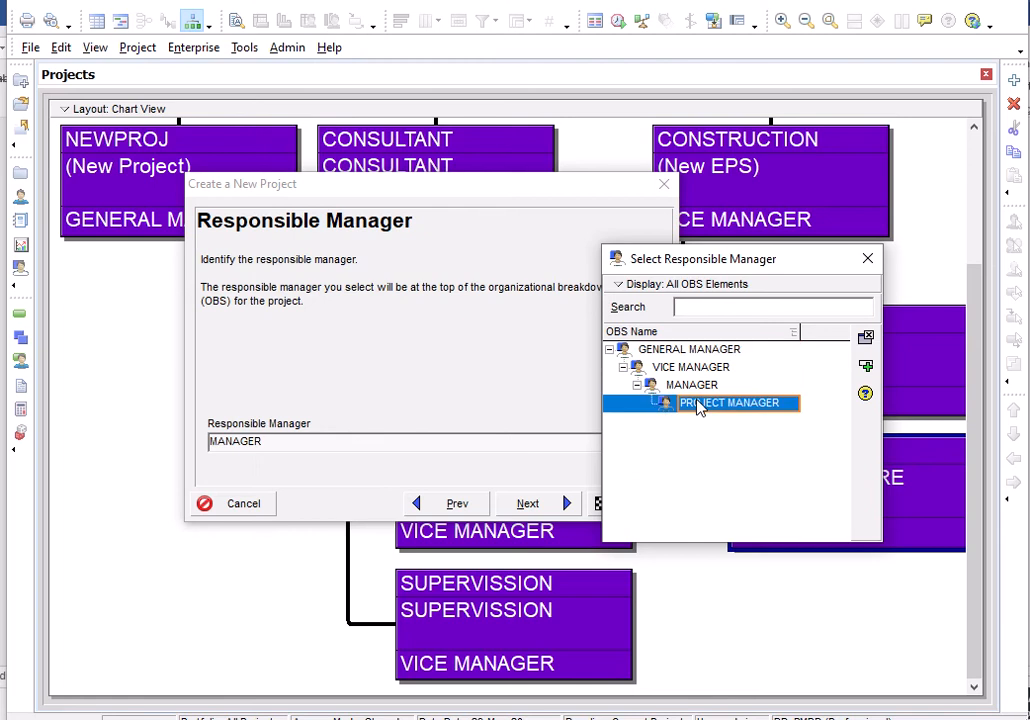
pyautogui.doubleClick(700, 404)
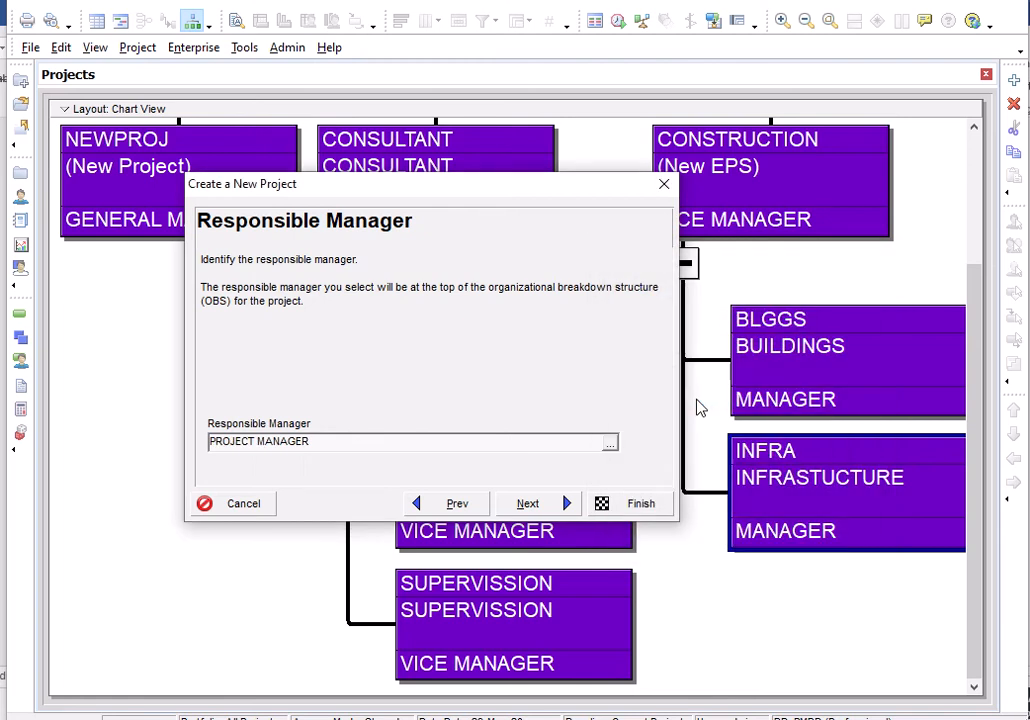
pyautogui.click(527, 503)
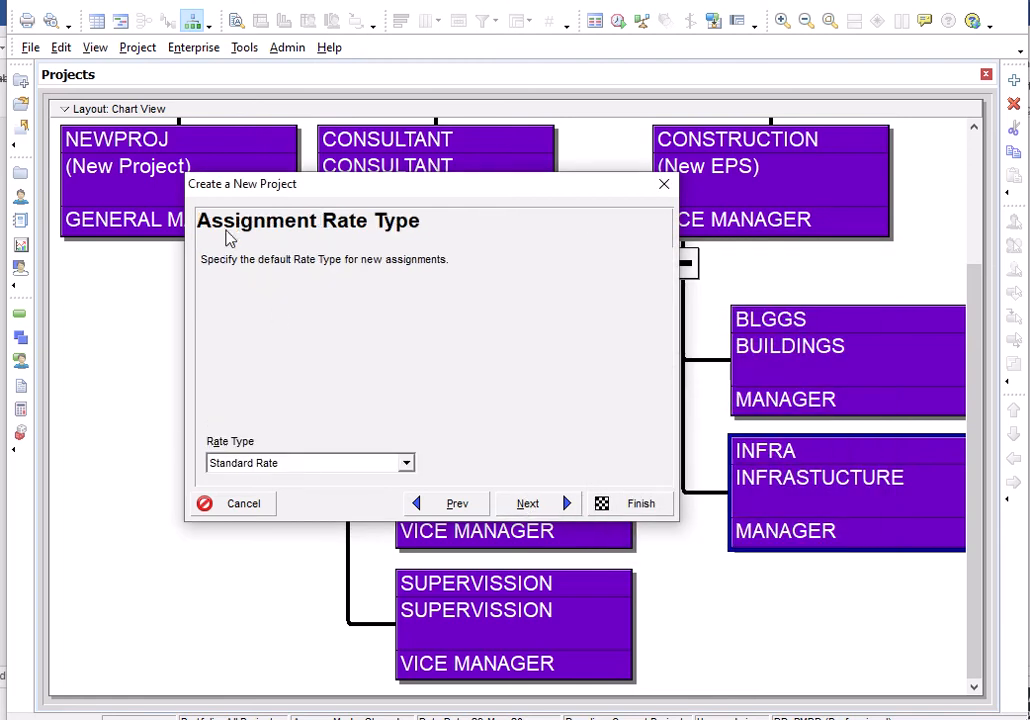
# - Keep Standard Rate as the default assignment rate type and finish creating the project
pyautogui.click(406, 465)
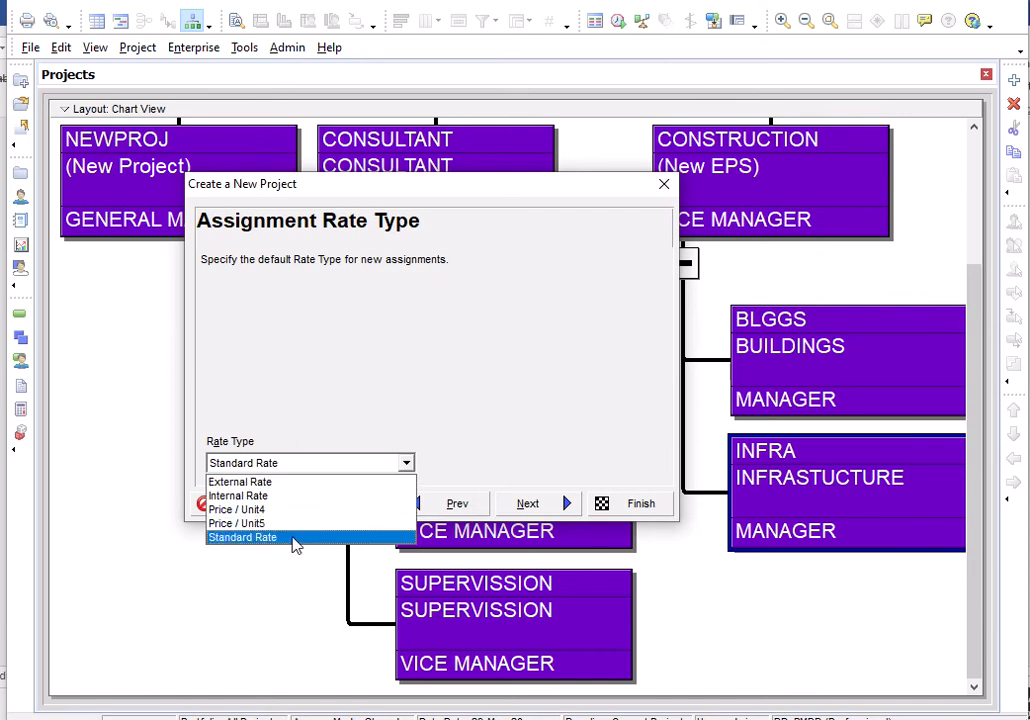
pyautogui.click(294, 539)
pyautogui.click(527, 504)
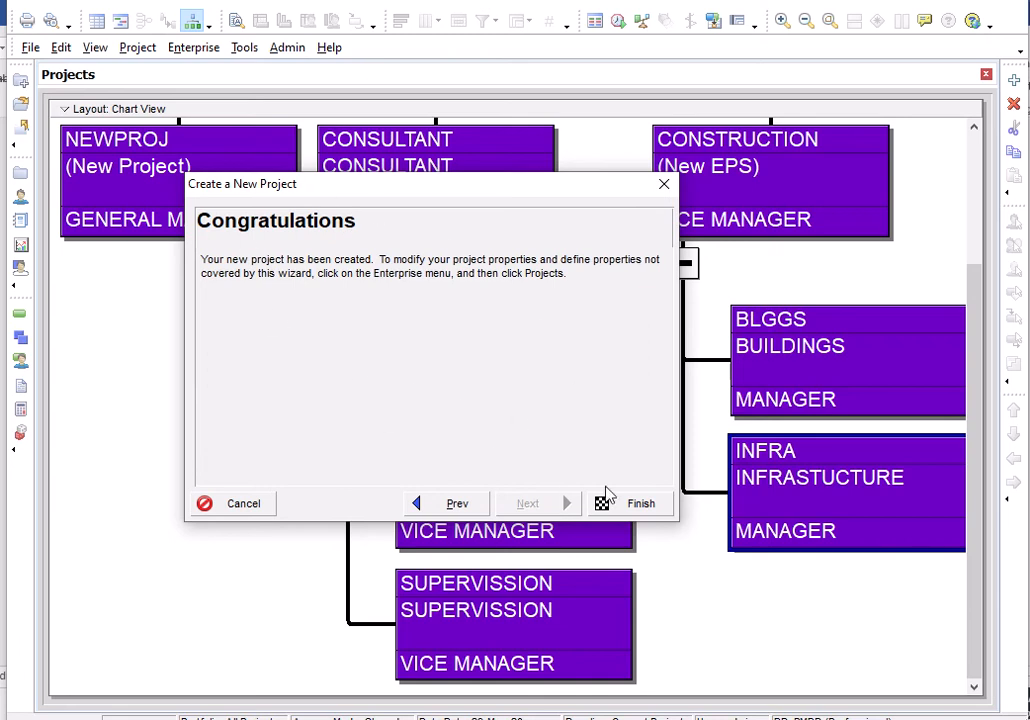
pyautogui.click(645, 505)
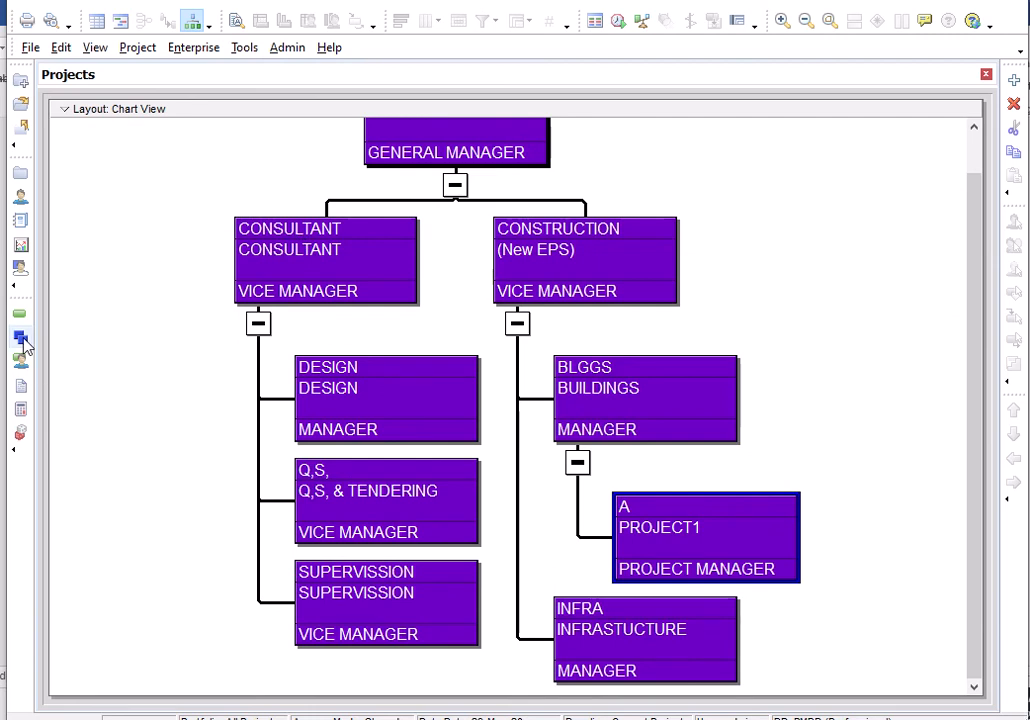
# - Open the work breakdown structure of PROJECT1
pyautogui.click(22, 340)
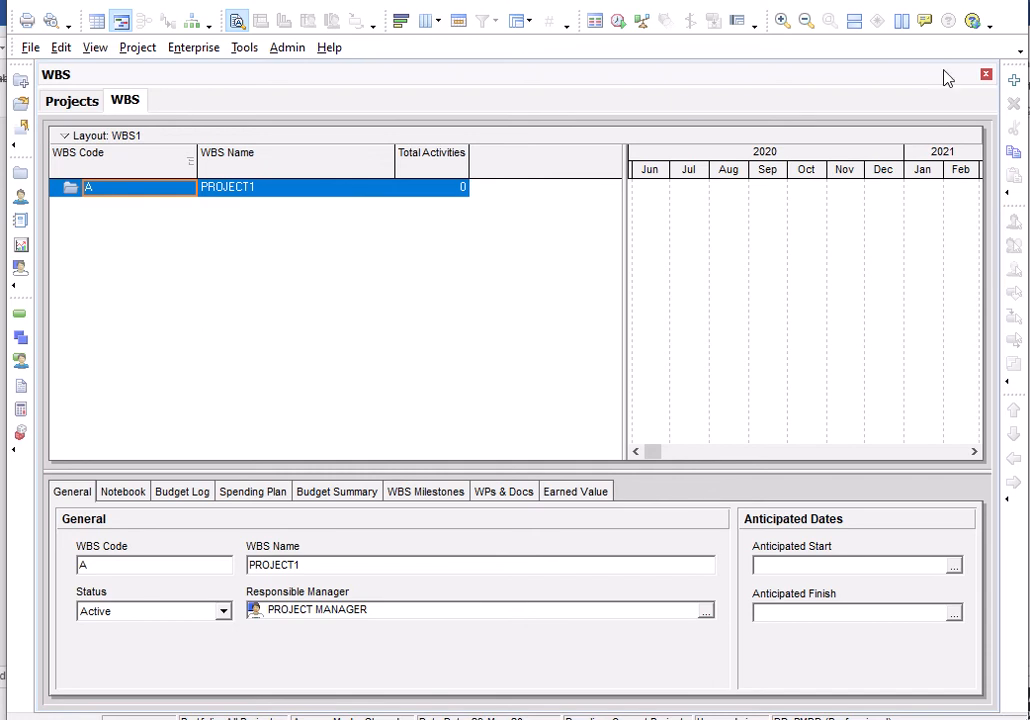
pyautogui.click(960, 2)
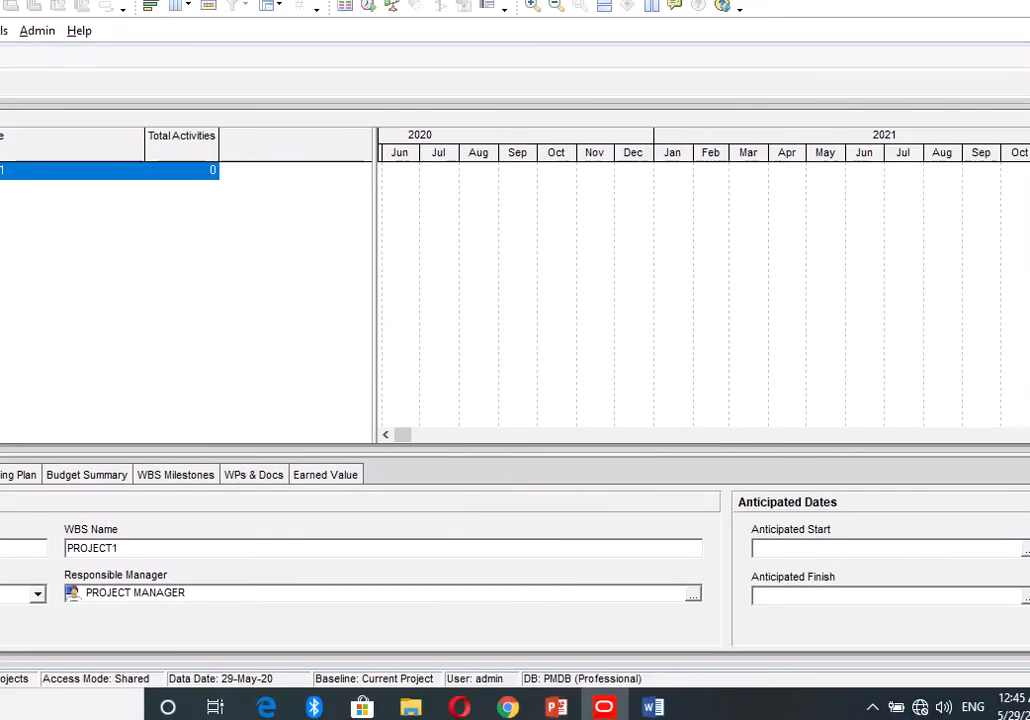
pyautogui.click(960, 2)
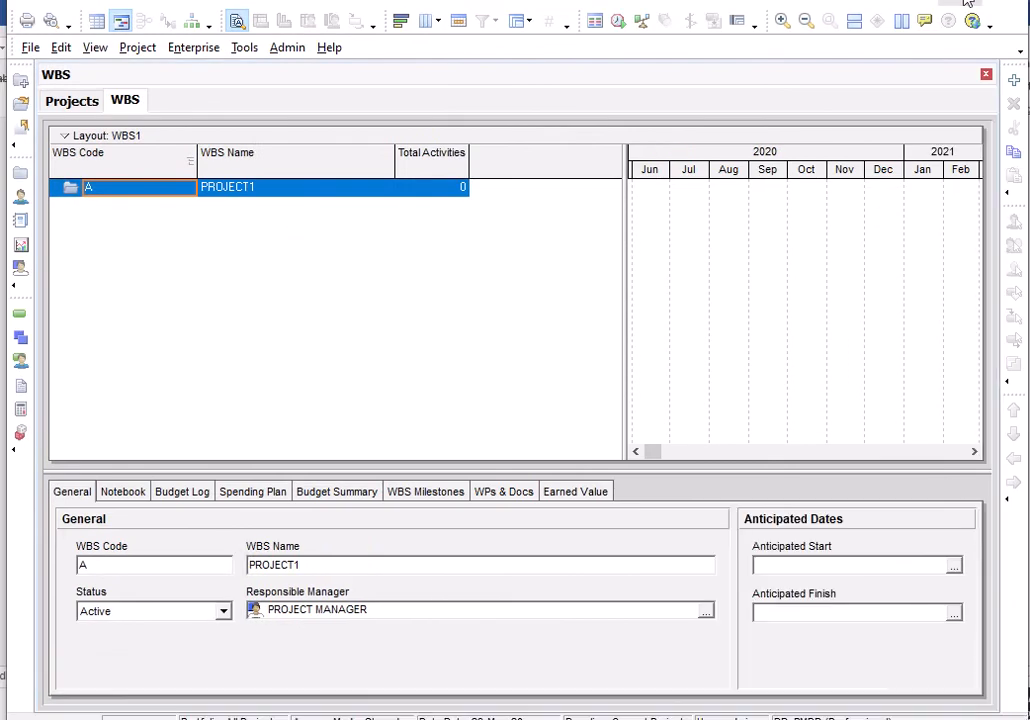
pyautogui.click(960, 3)
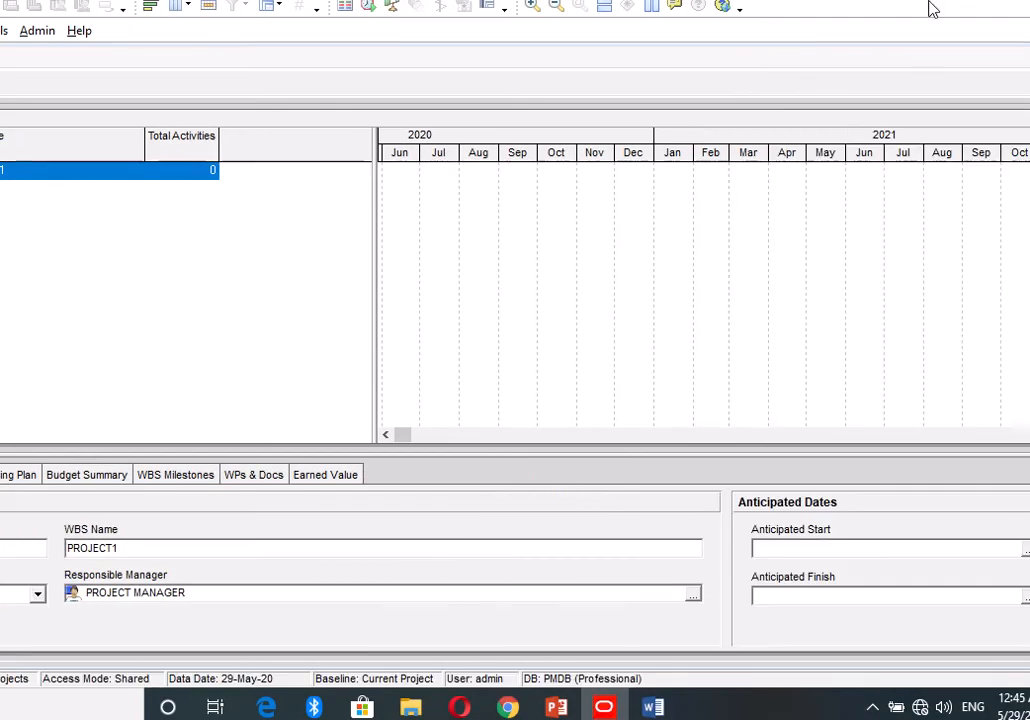
pyautogui.click(960, 2)
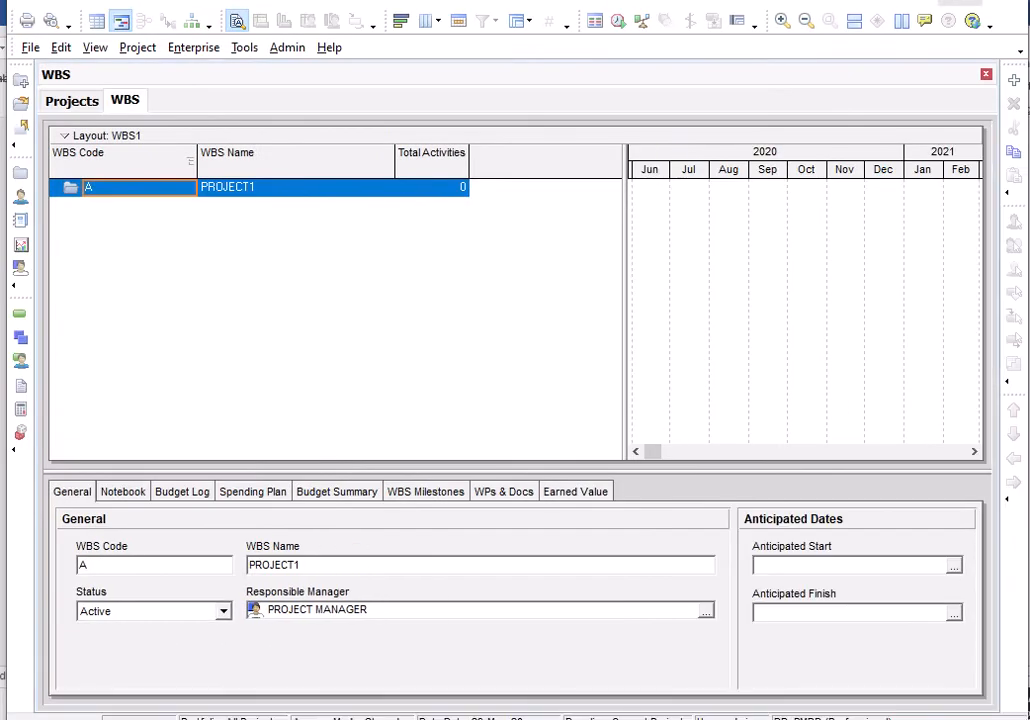
# - Switch to the Word document and examine the WBS diagram of PROJECT1 with its level codes
pyautogui.click(918, 3)
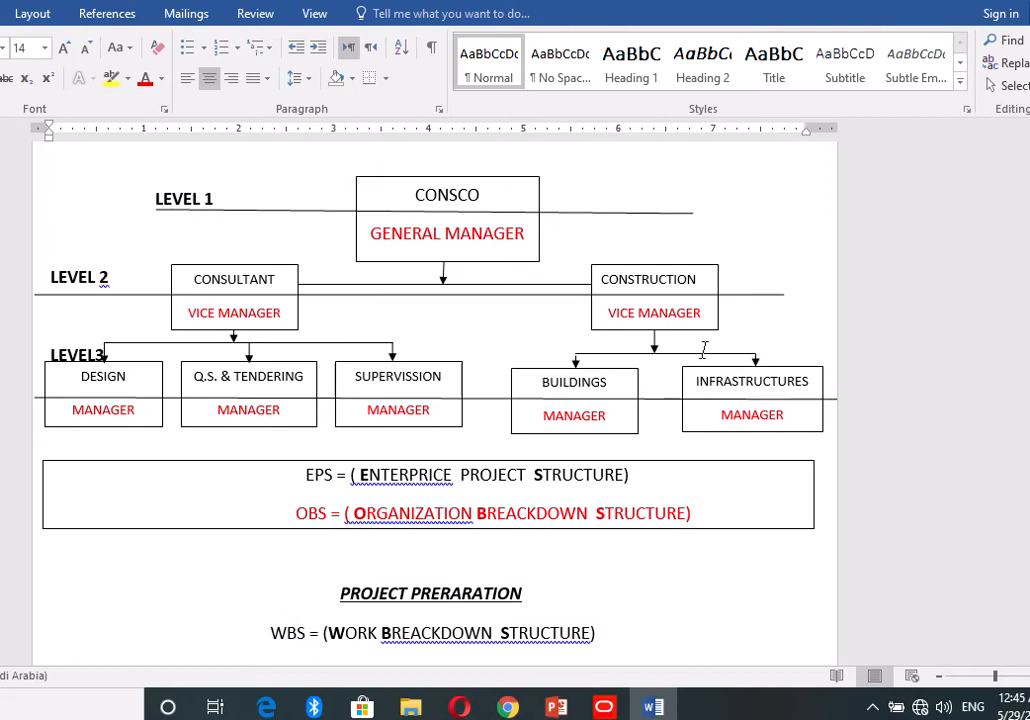
pyautogui.scroll(-1, 593, 397)
pyautogui.scroll(-7, 593, 397)
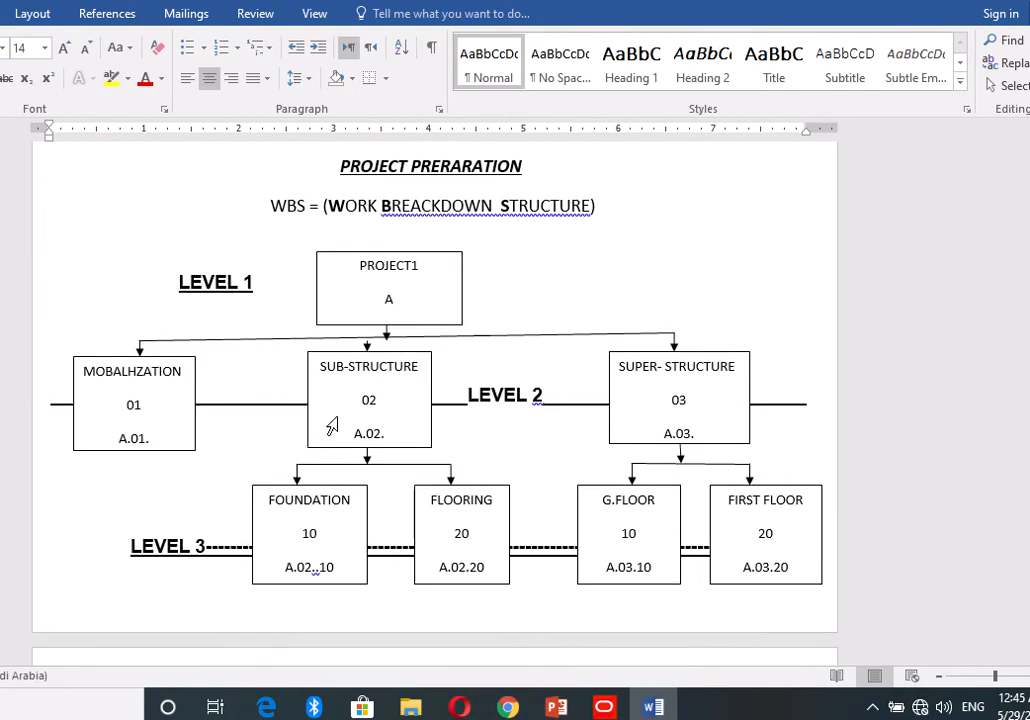
pyautogui.scroll(-2, 414, 368)
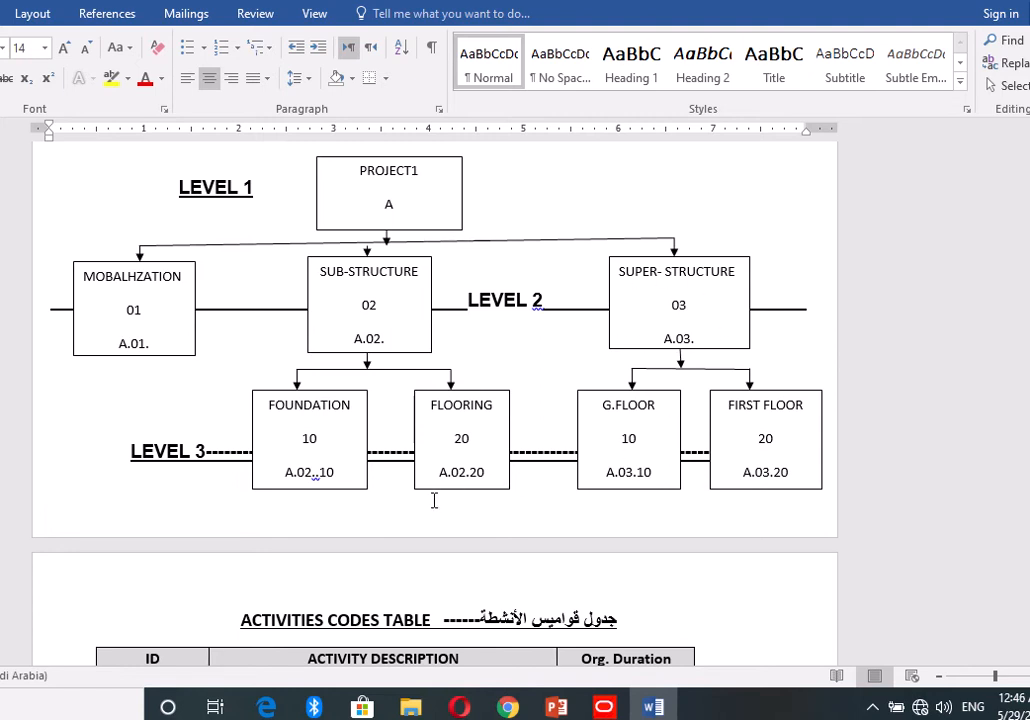
# - Read through the activities codes table, checking the WBS headings, activity descriptions and original durations
pyautogui.scroll(-5, 508, 373)
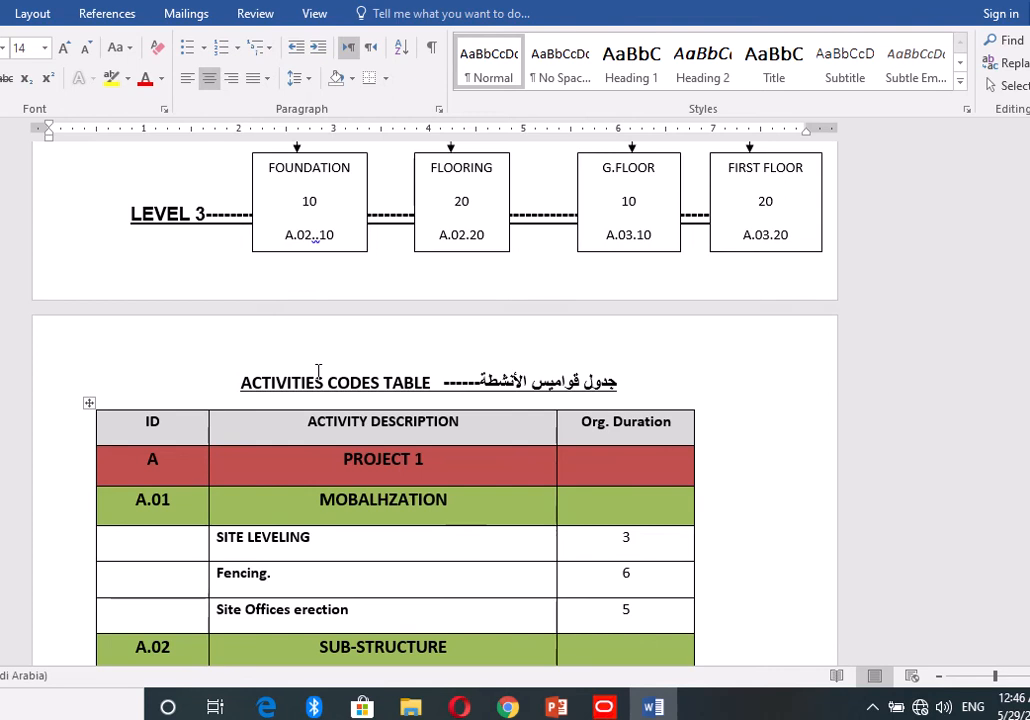
pyautogui.scroll(2, 213, 222)
pyautogui.scroll(-2, 375, 547)
pyautogui.scroll(-2, 338, 547)
pyautogui.scroll(-3, 394, 377)
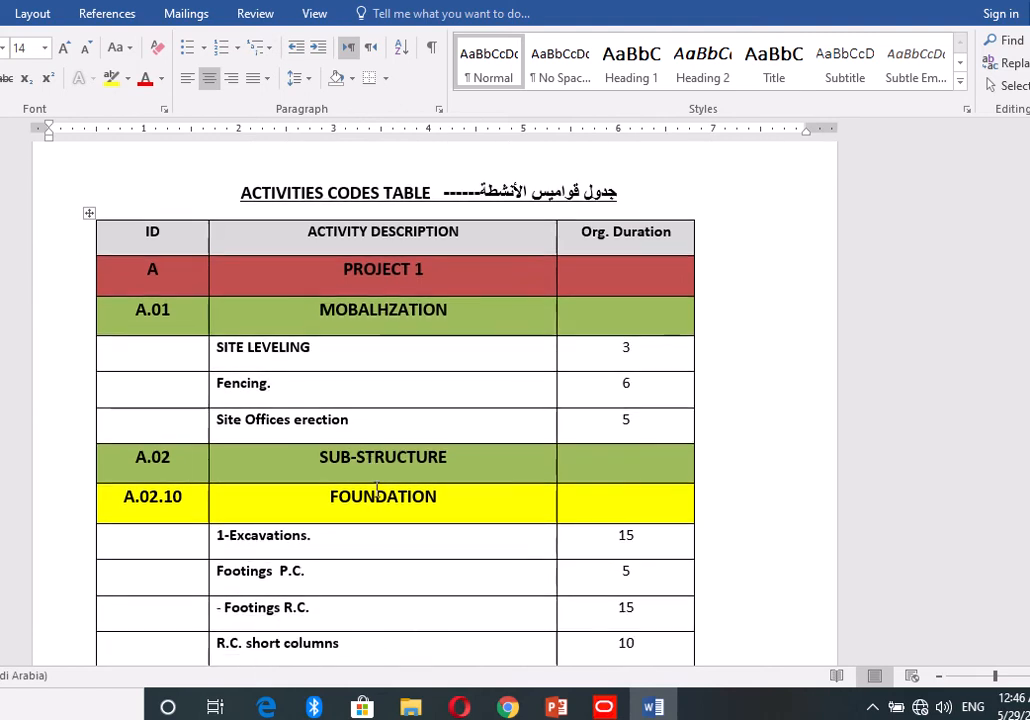
pyautogui.scroll(-3, 508, 498)
pyautogui.scroll(-3, 508, 490)
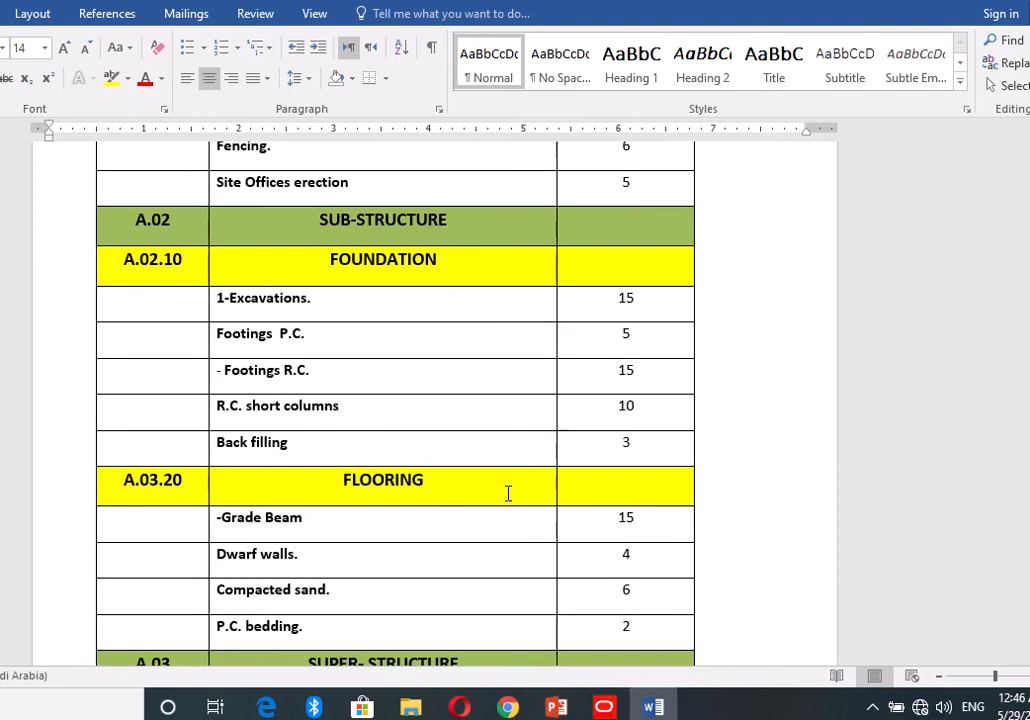
pyautogui.scroll(-1, 445, 440)
pyautogui.scroll(-4, 445, 440)
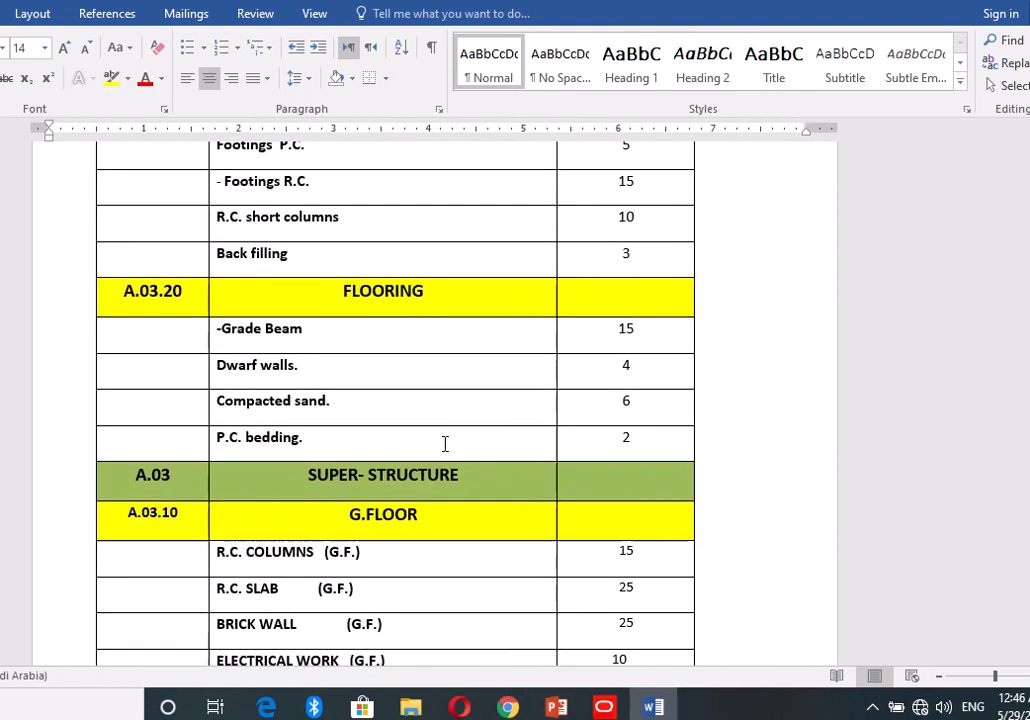
pyautogui.scroll(-4, 347, 543)
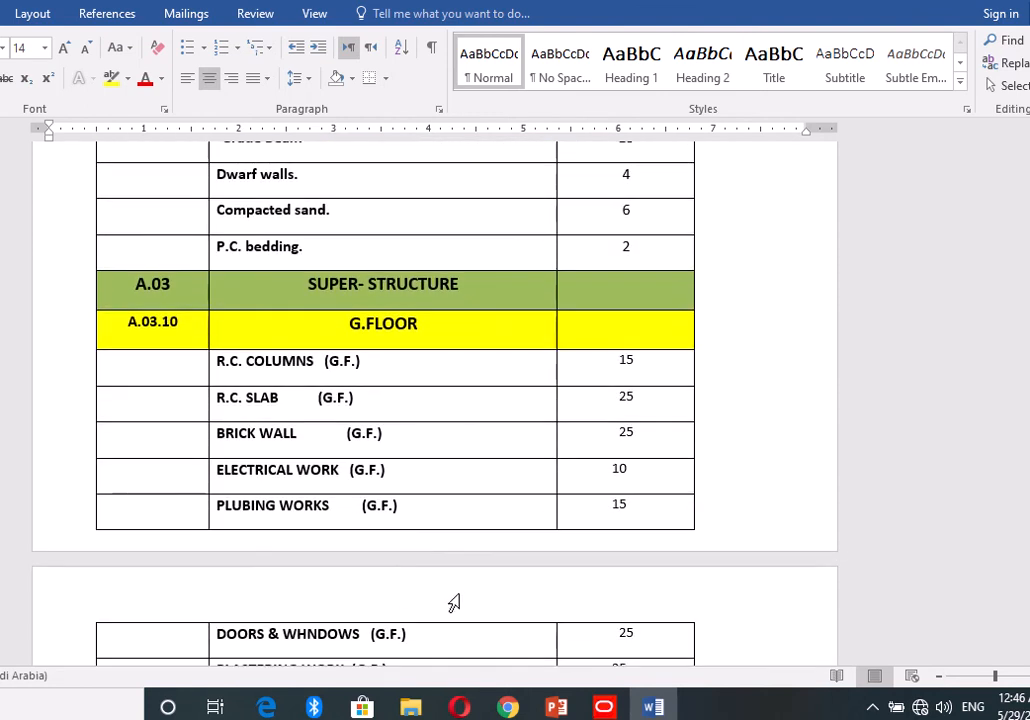
pyautogui.scroll(4, 554, 416)
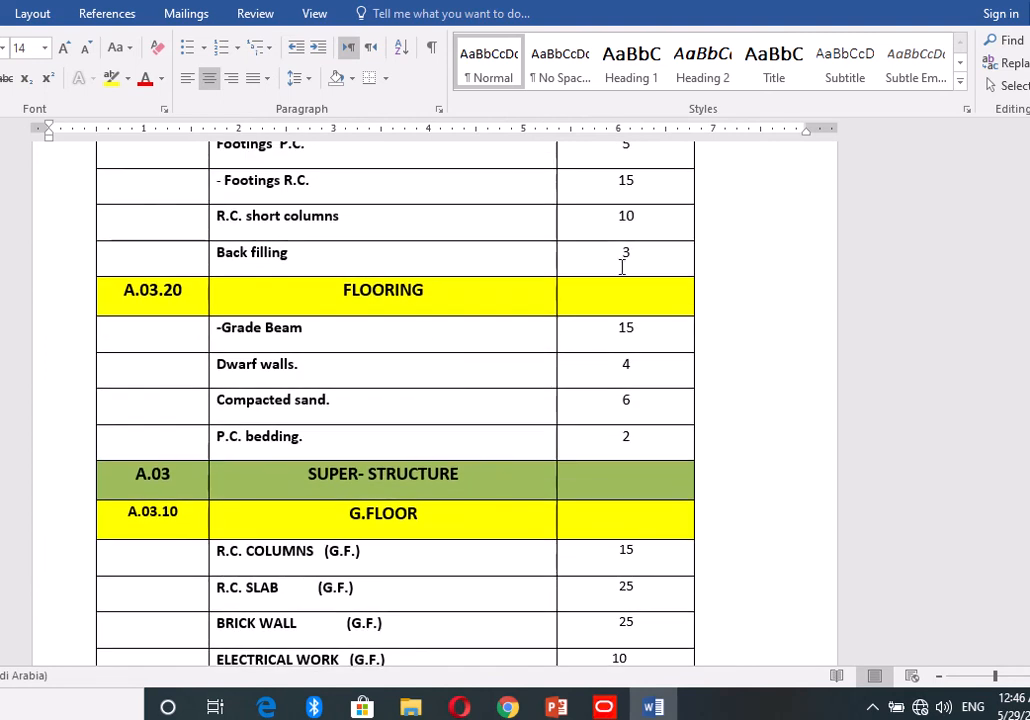
# - Switch back to Primavera P6 and add a WBS element under PROJECT1 with the code 01
pyautogui.click(606, 708)
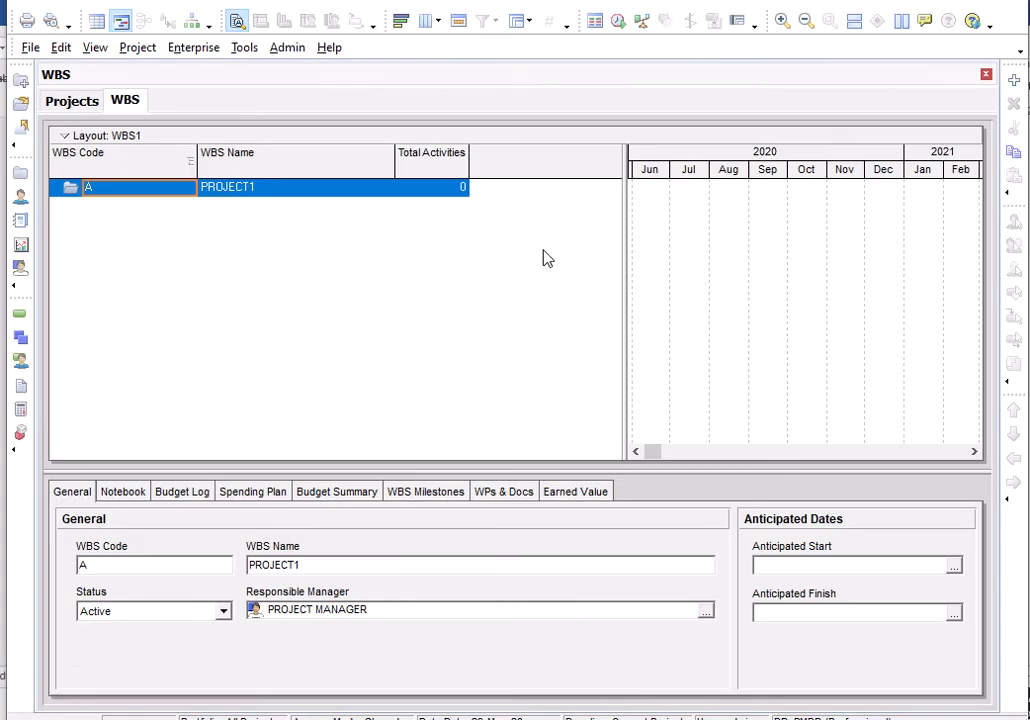
pyautogui.rightClick(363, 191)
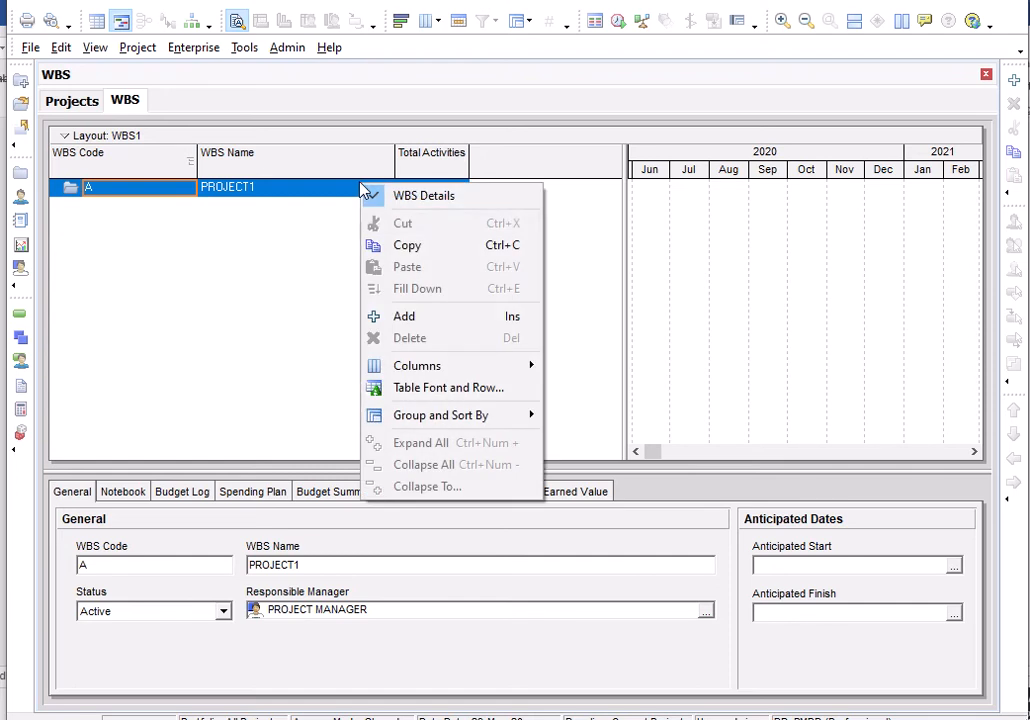
pyautogui.click(435, 320)
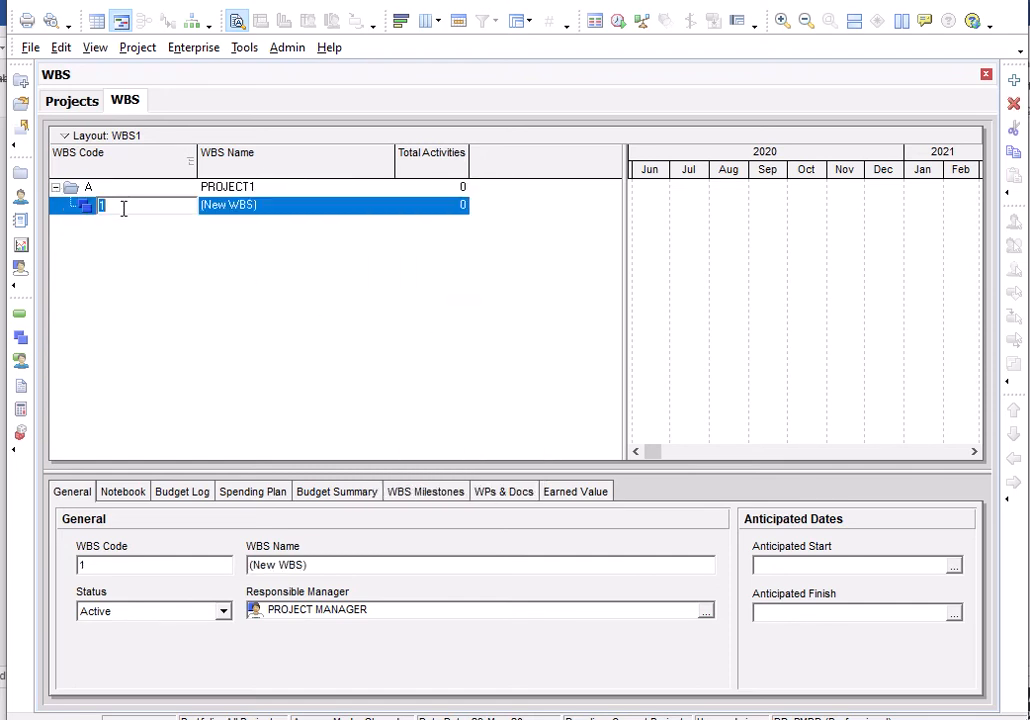
pyautogui.click(116, 207)
pyautogui.click(75, 282)
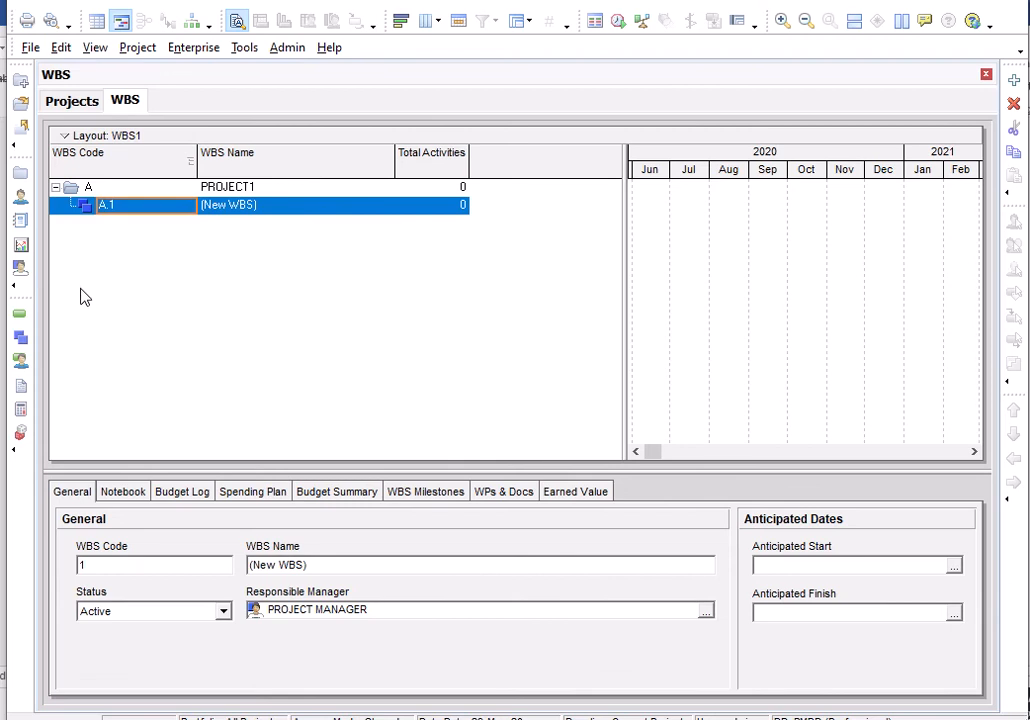
pyautogui.write('01')
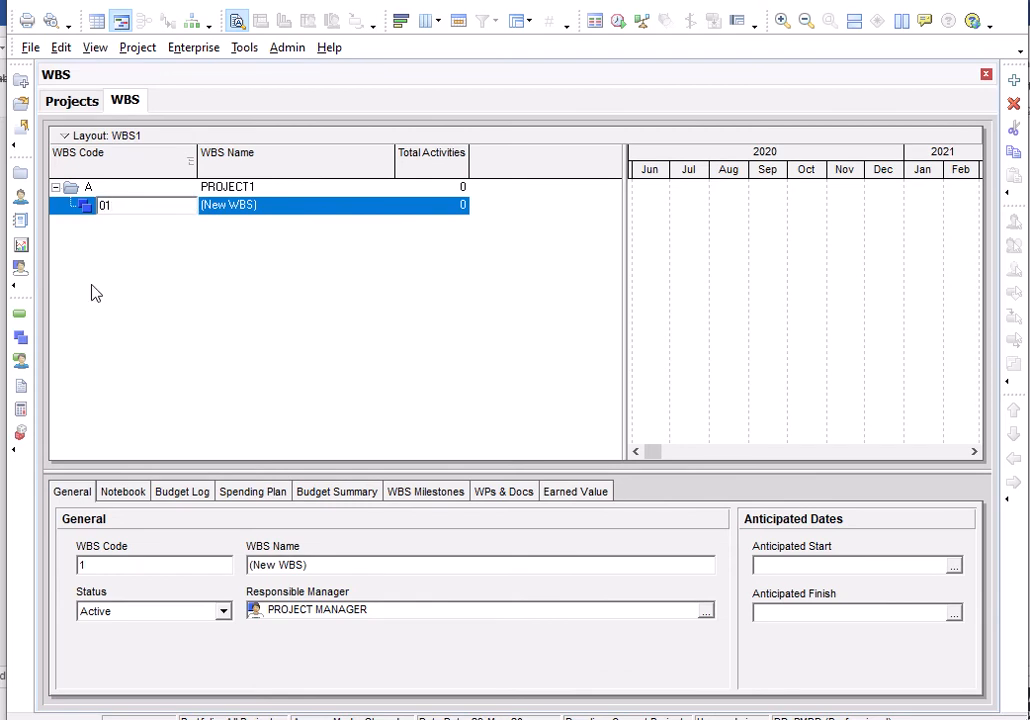
# - Name the WBS element A.01 MOALIZATIO
pyautogui.click(225, 204)
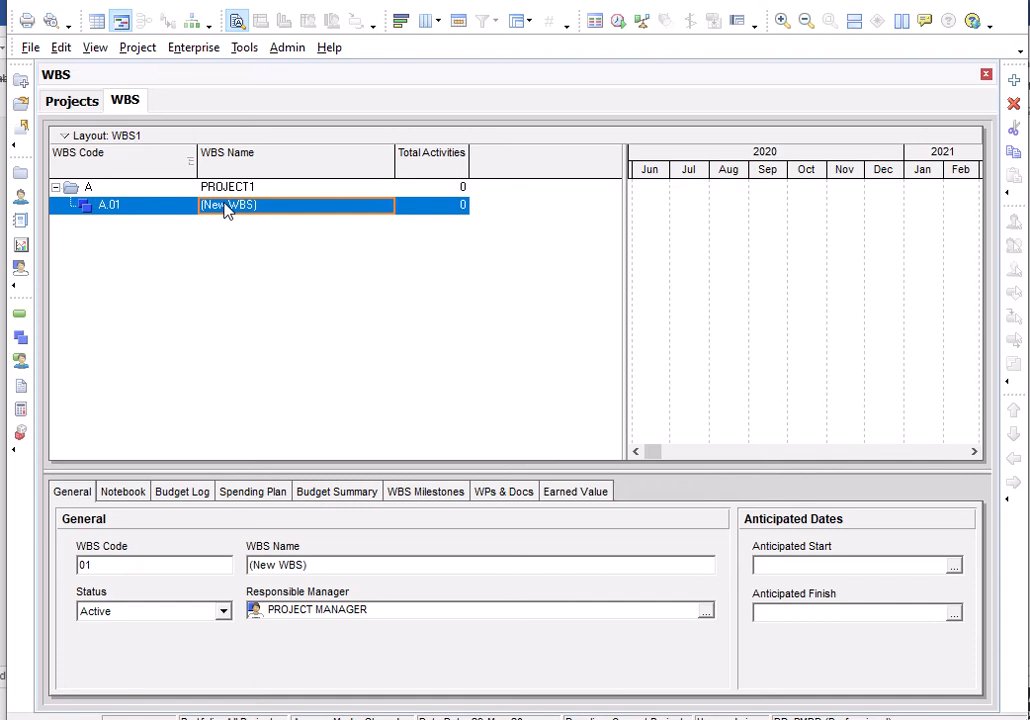
pyautogui.click(225, 204)
pyautogui.moveTo(258, 206); pyautogui.dragTo(202, 230)
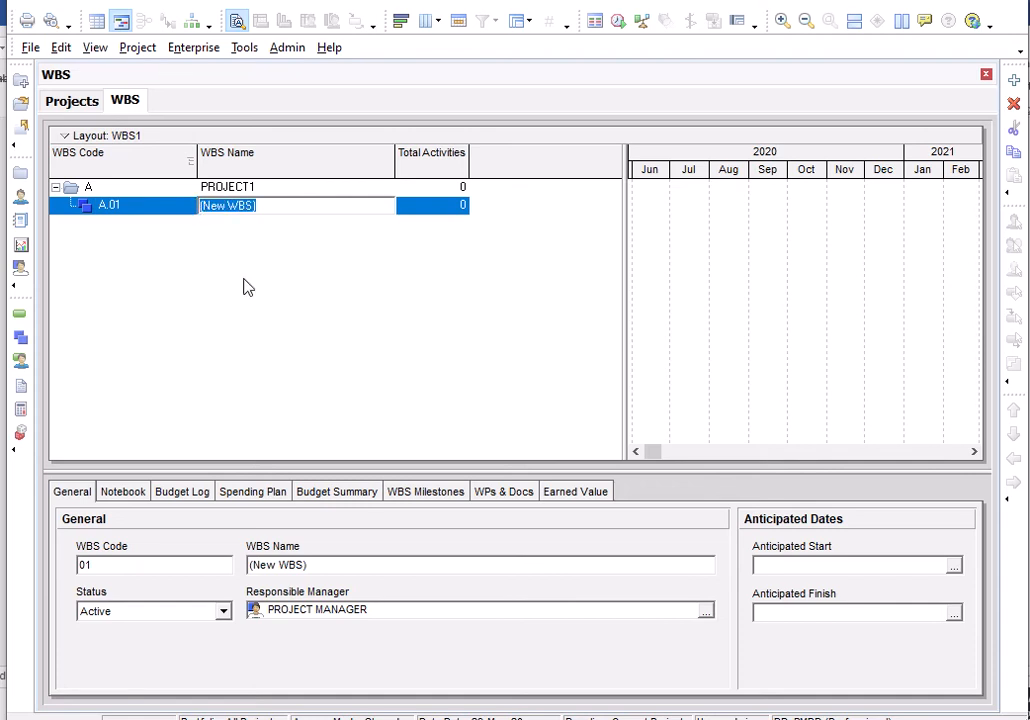
pyautogui.write('M')
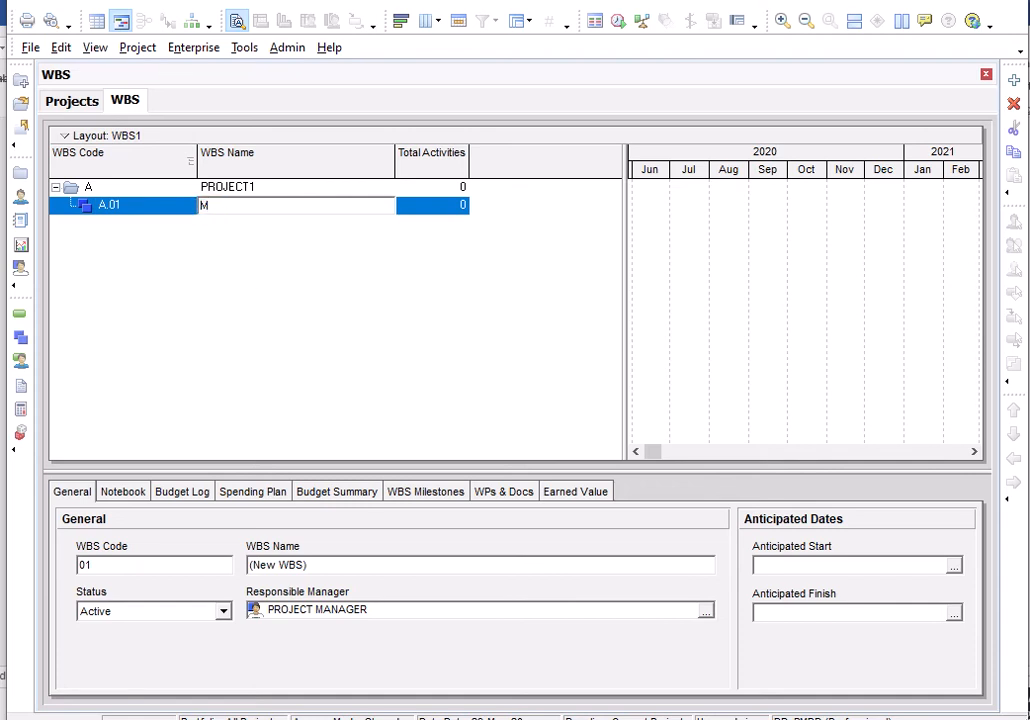
pyautogui.write('OALIZATIO')
pyautogui.press('Return')
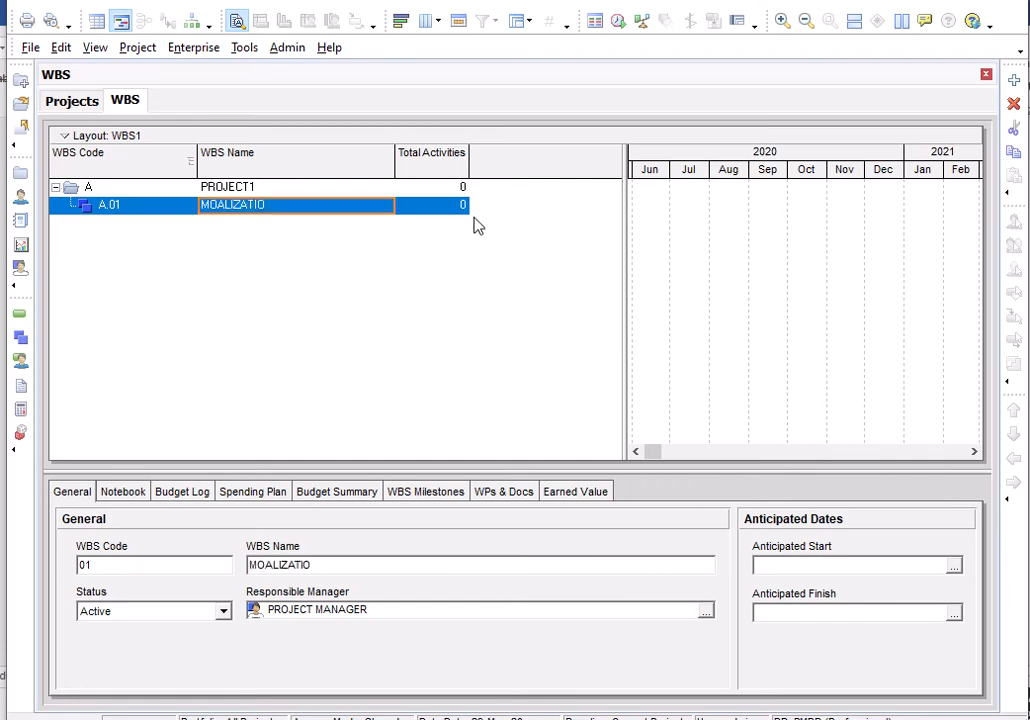
# - Add another WBS element, outdent it to the same level as A.01 and set its code to 02
pyautogui.rightClick(387, 214)
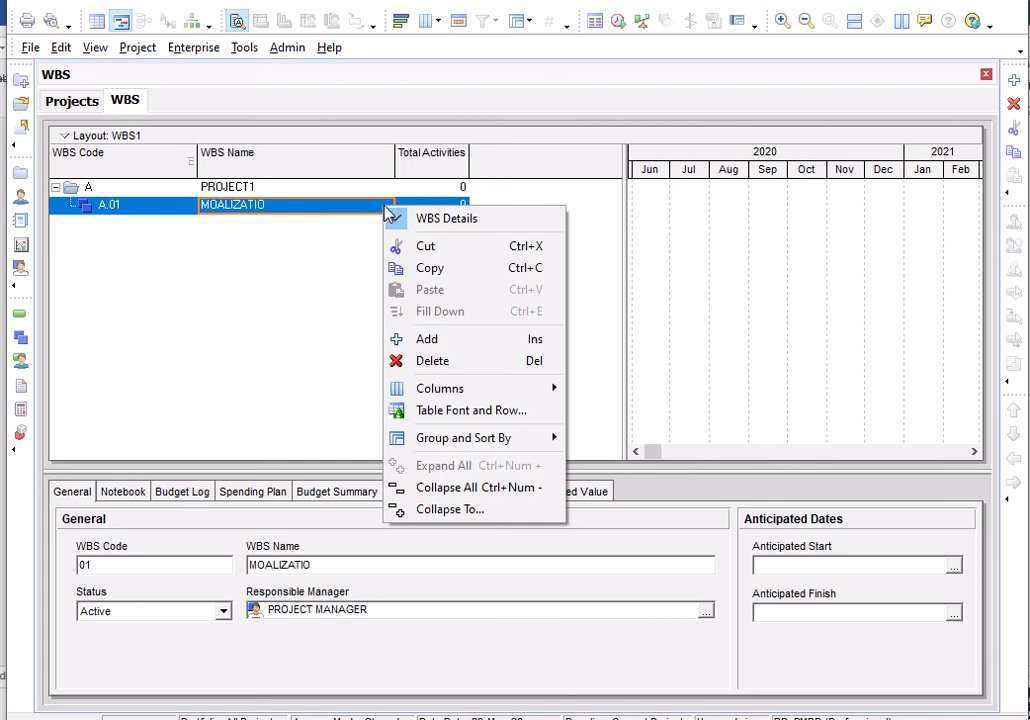
pyautogui.click(414, 340)
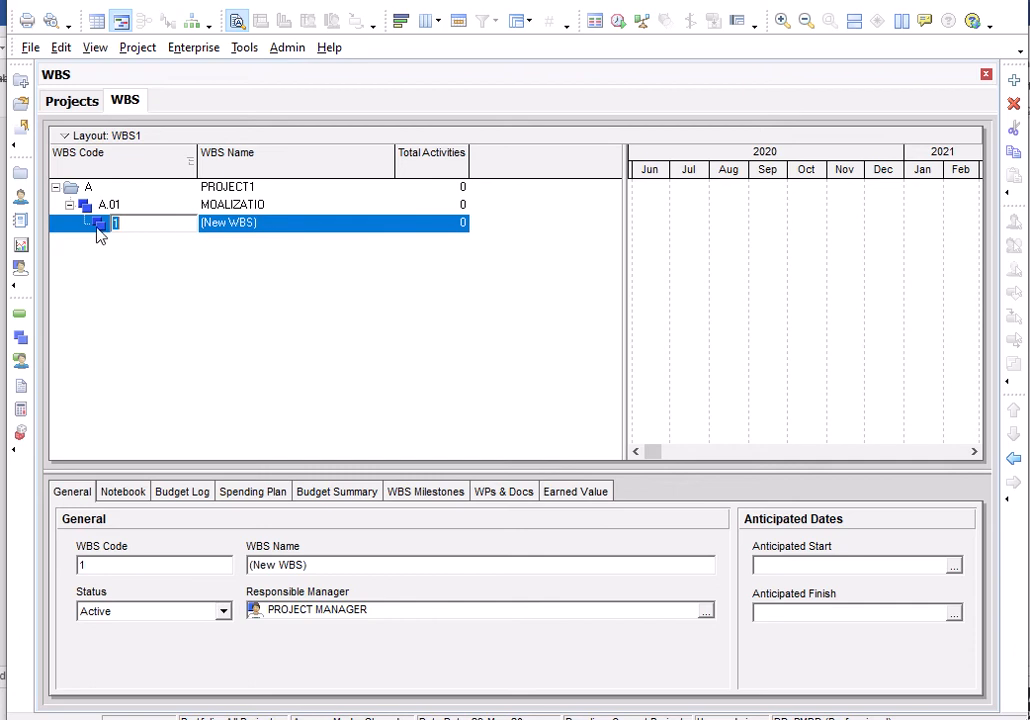
pyautogui.click(1013, 462)
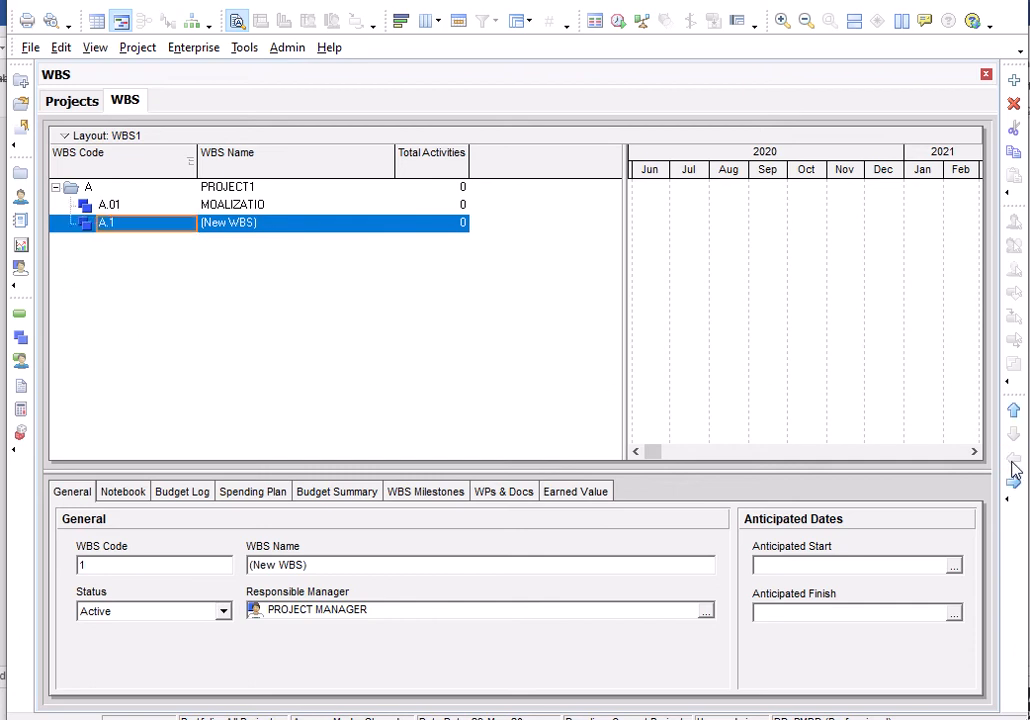
pyautogui.click(118, 224)
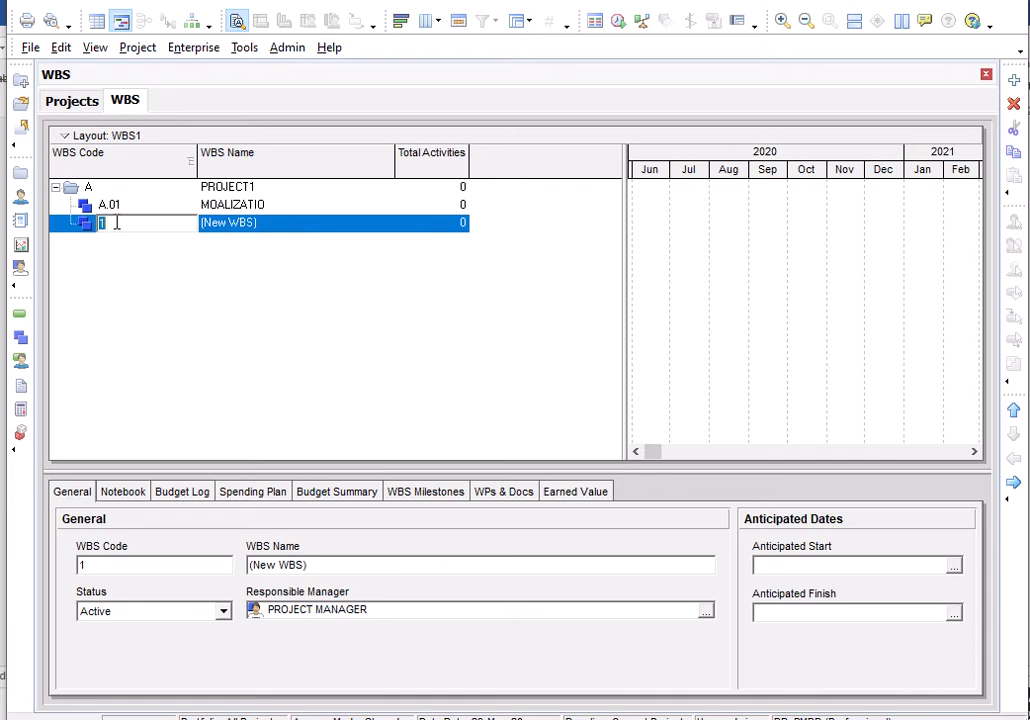
pyautogui.write('02')
# - Name the WBS element A.02 SUB-STRUCTURE
pyautogui.click(248, 229)
pyautogui.click(264, 224)
pyautogui.moveTo(265, 223); pyautogui.dragTo(201, 226)
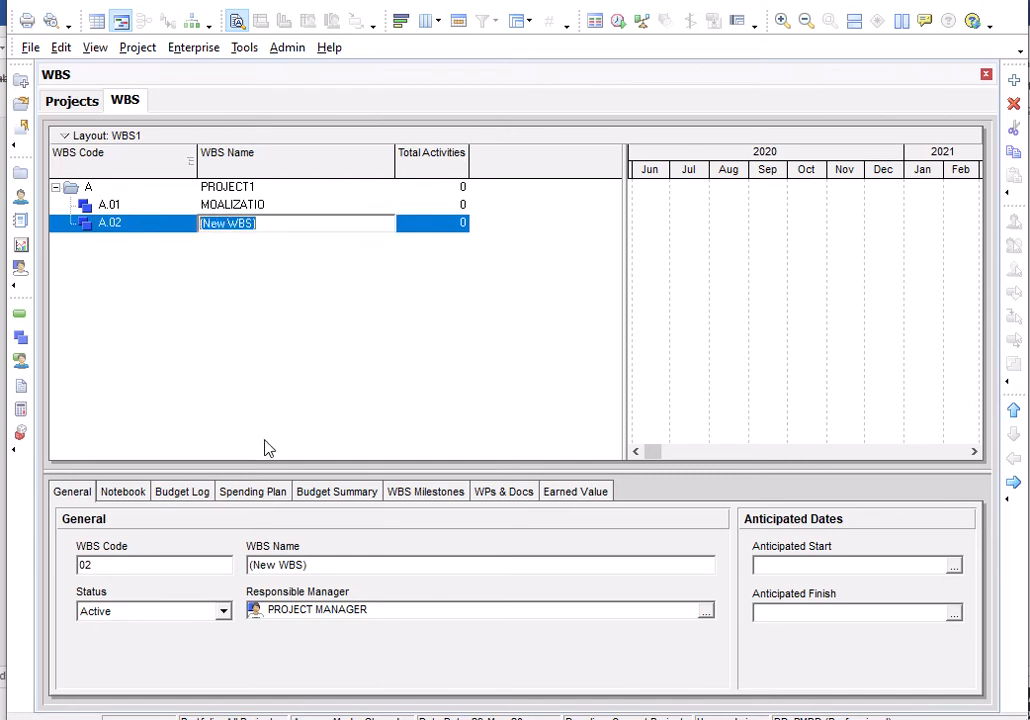
pyautogui.write('SU')
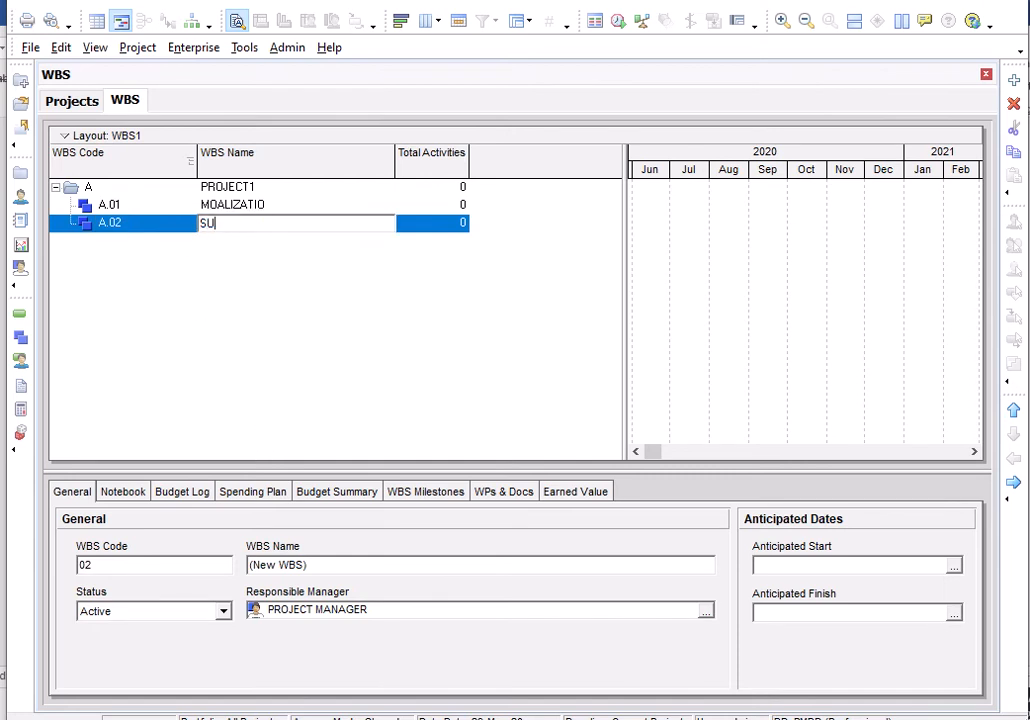
pyautogui.write('B-STRUCTURE')
pyautogui.press('Return')
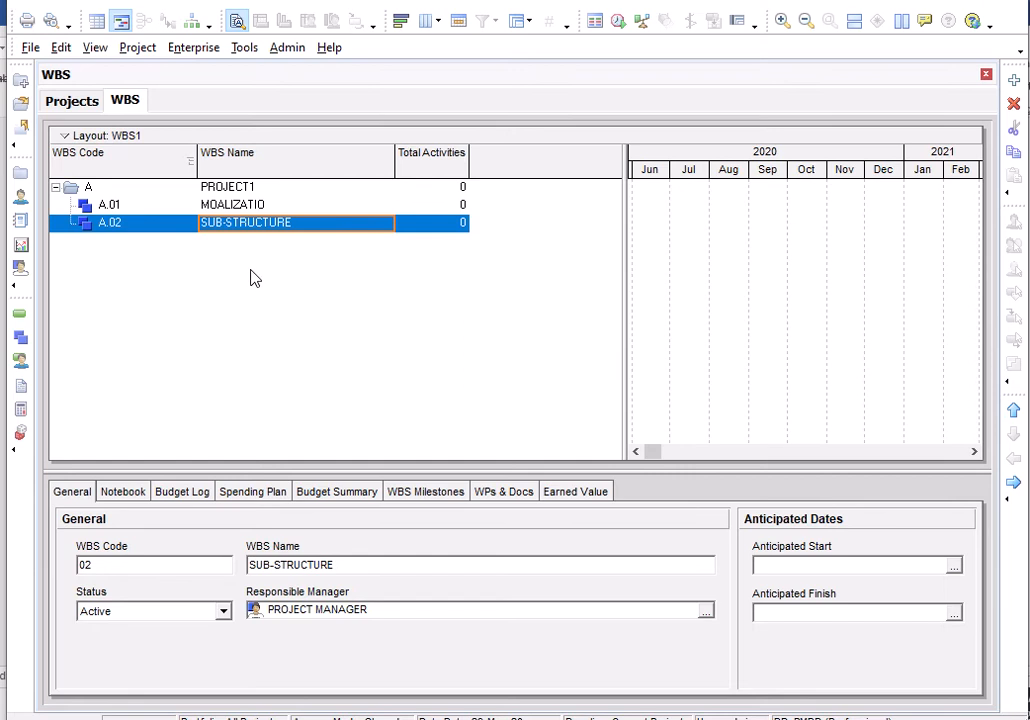
# - Add a child WBS element under A.02 SUB-STRUCTURE and set its code to 10
pyautogui.click(152, 223)
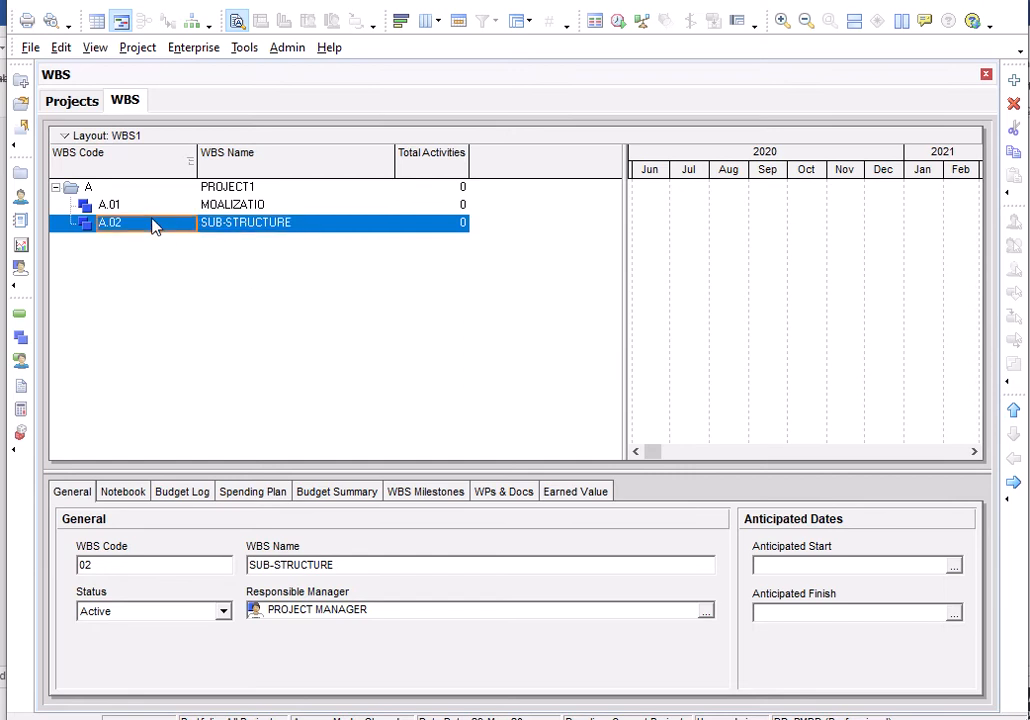
pyautogui.rightClick(271, 224)
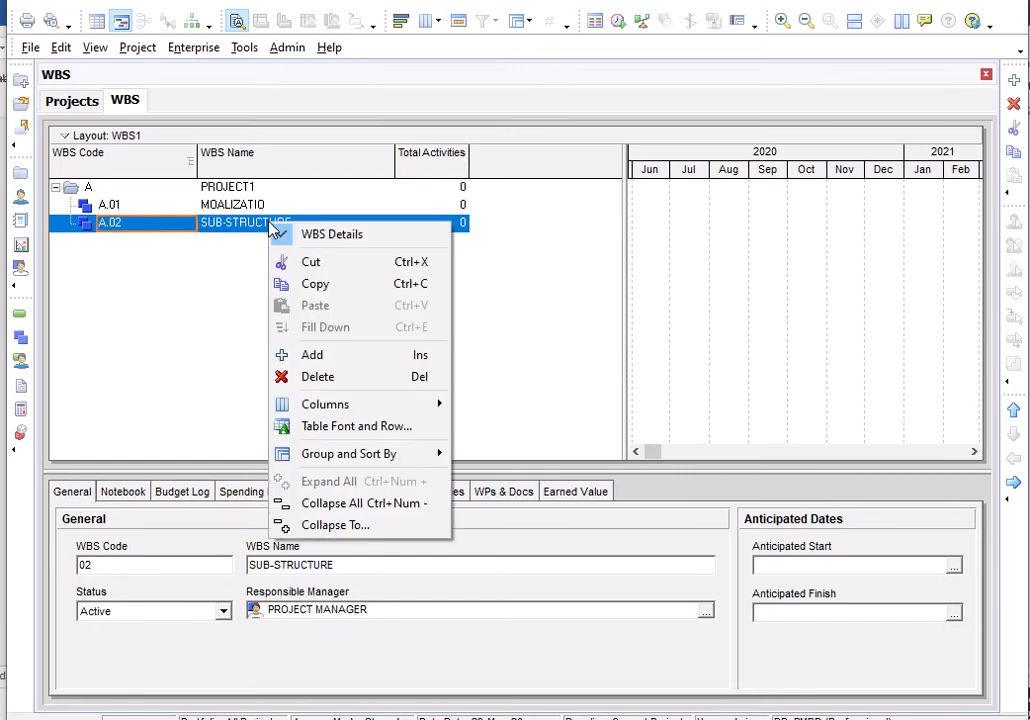
pyautogui.click(310, 356)
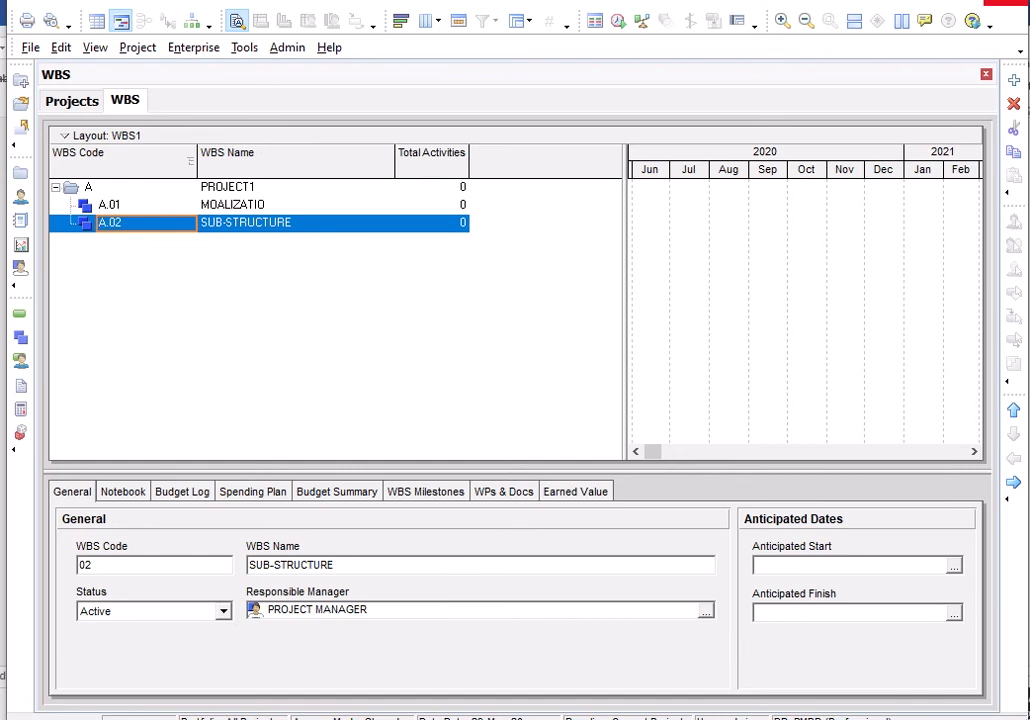
pyautogui.press('Insert')
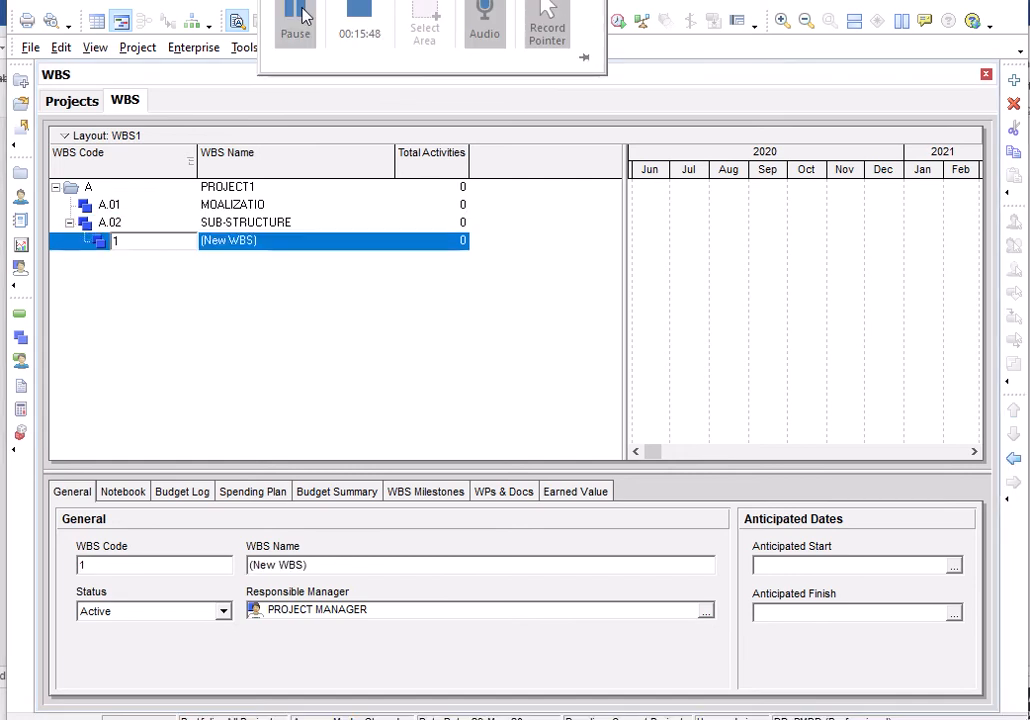
pyautogui.doubleClick(112, 246)
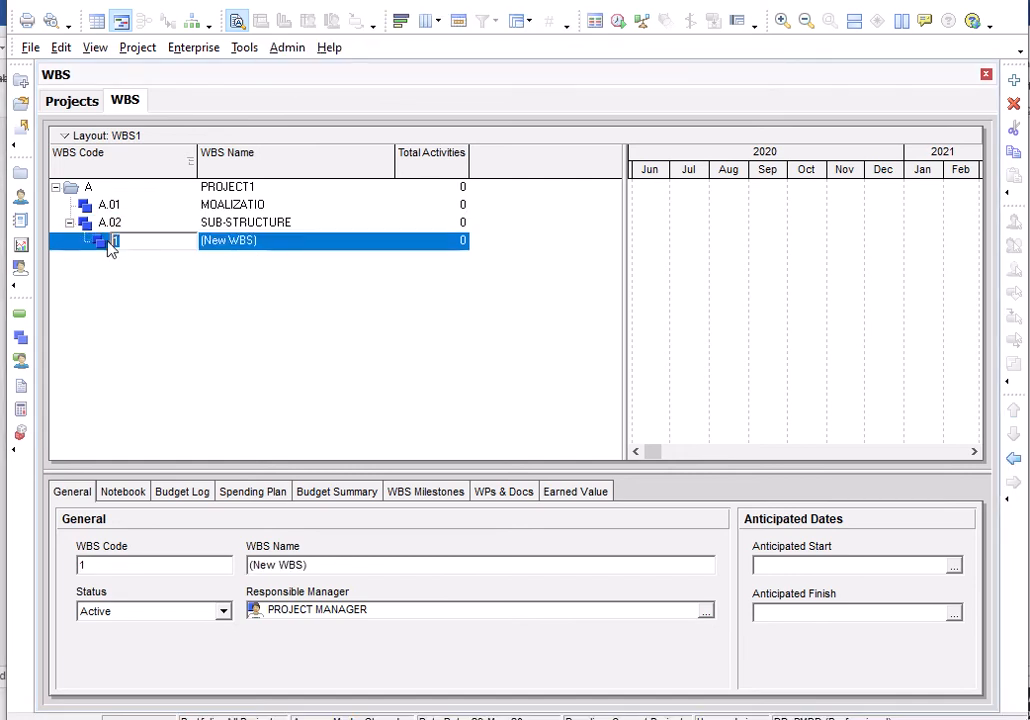
pyautogui.write('10')
pyautogui.press('Return')
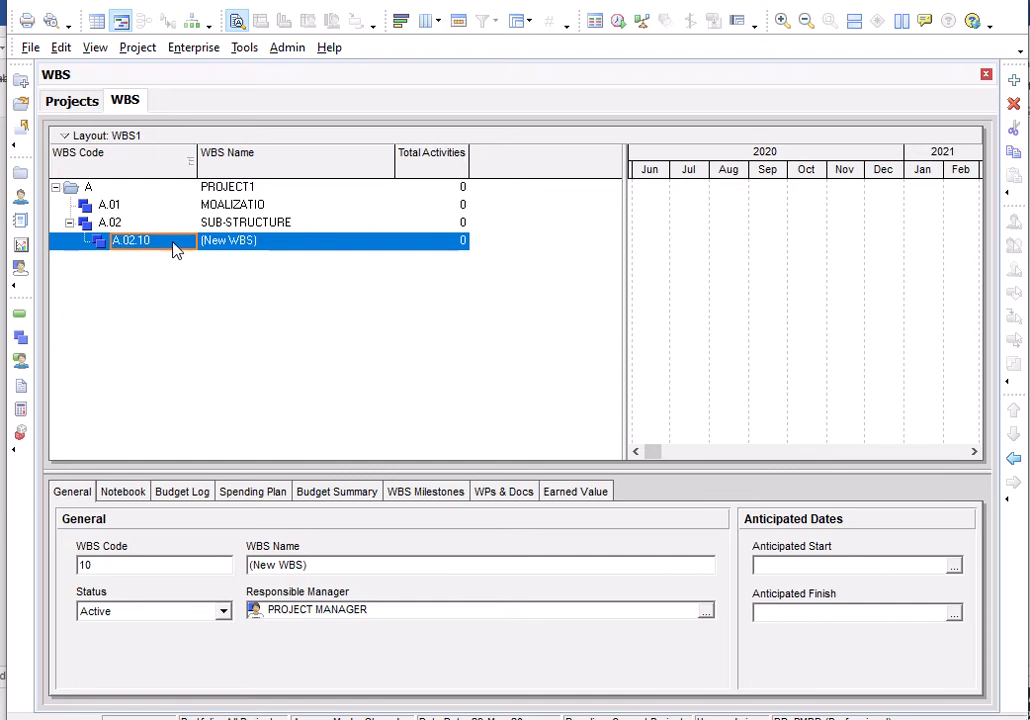
# - Name the WBS element A.02.10 FOUNDATIO
pyautogui.click(224, 249)
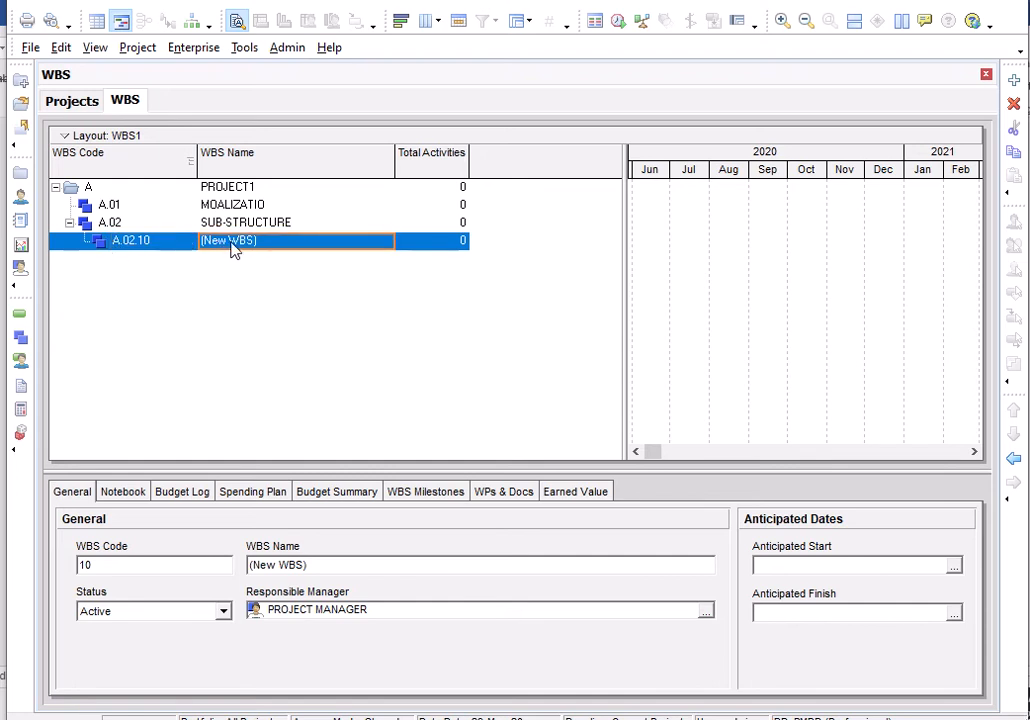
pyautogui.click(258, 249)
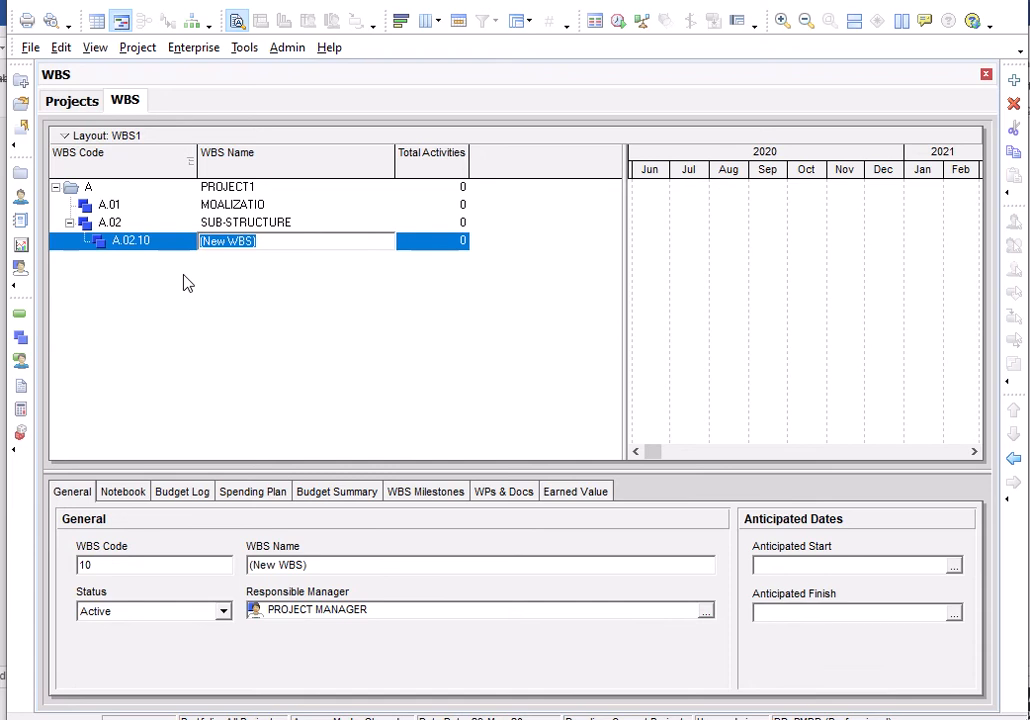
pyautogui.write('FO')
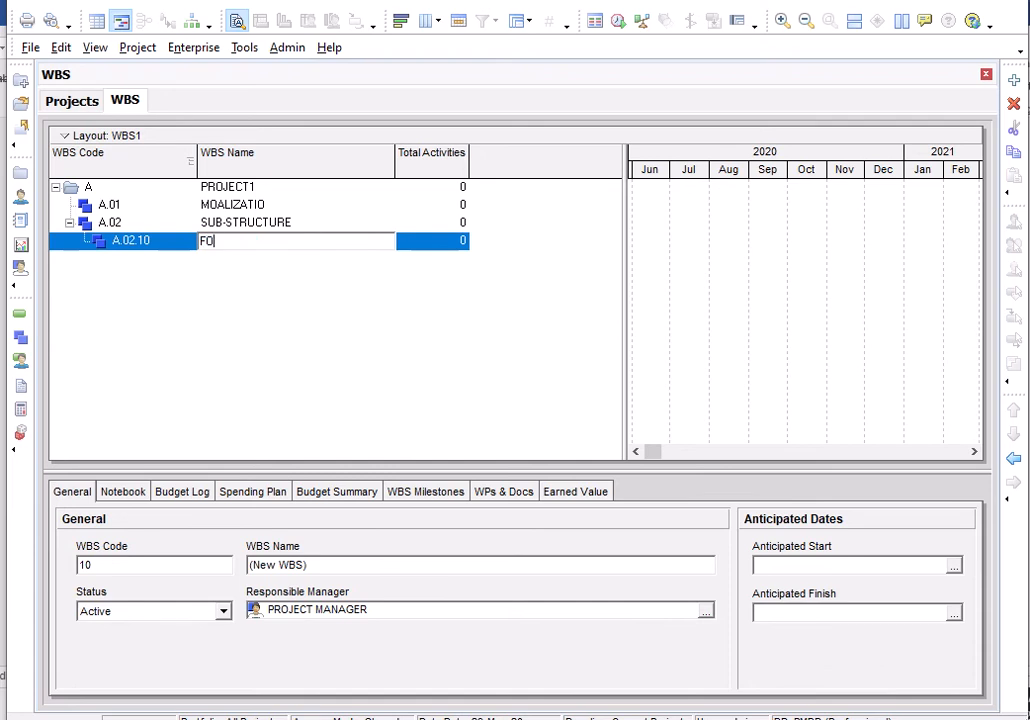
pyautogui.write('UNDATIO')
pyautogui.press('Return')
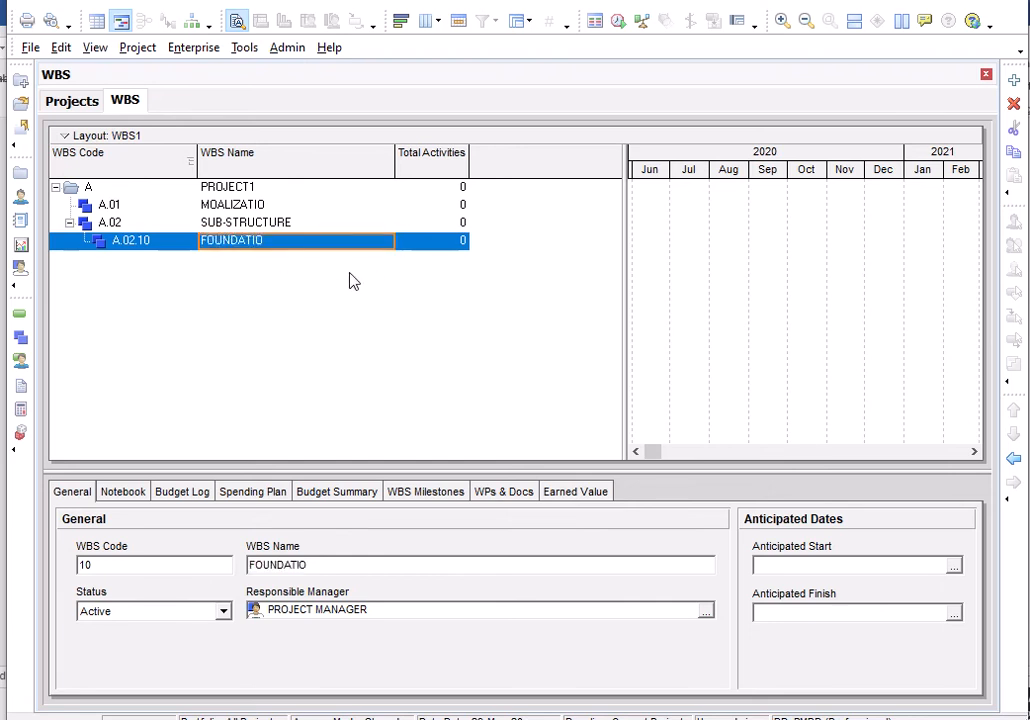
# - Add another WBS element with the code 20 and place it under SUB-STRUCTURE at the same level as A.02.10
pyautogui.rightClick(341, 246)
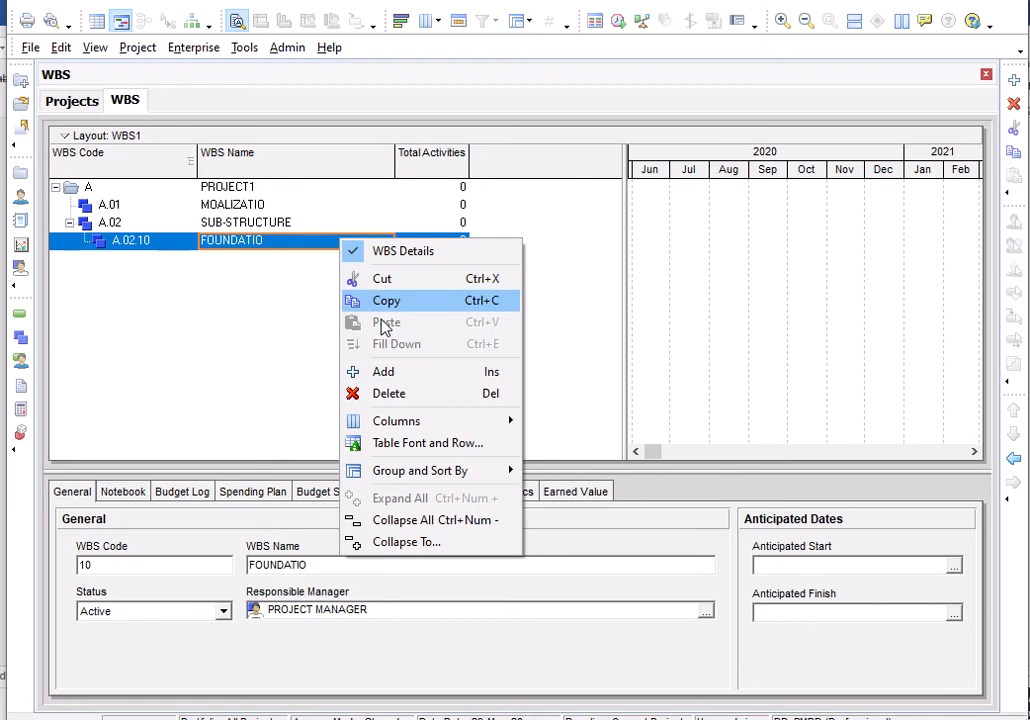
pyautogui.click(388, 372)
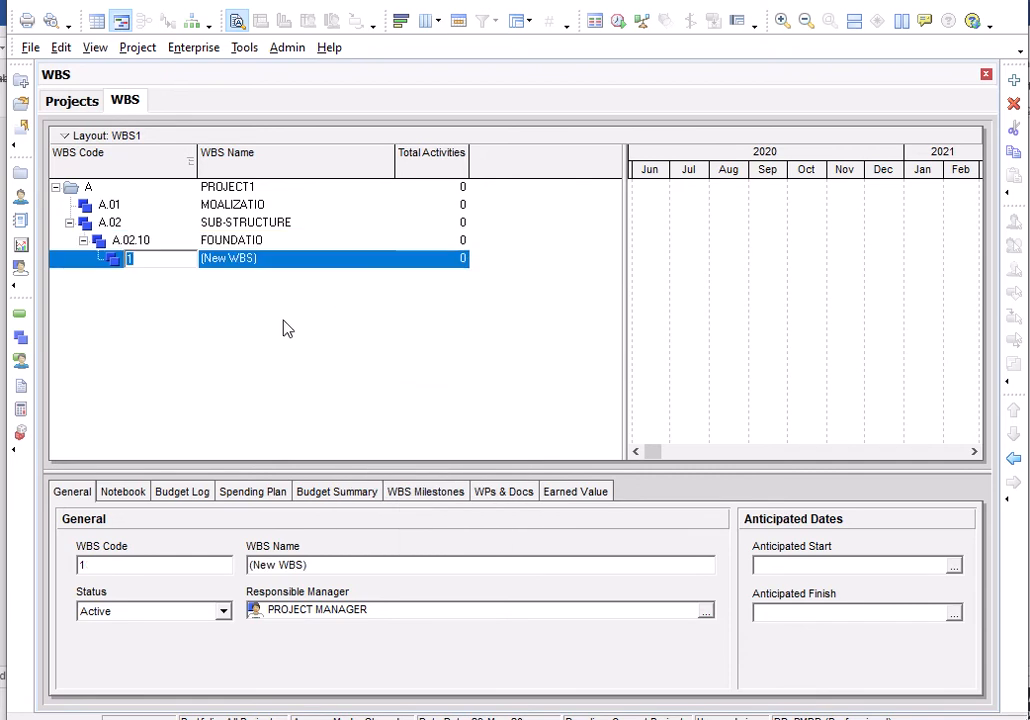
pyautogui.click(1015, 462)
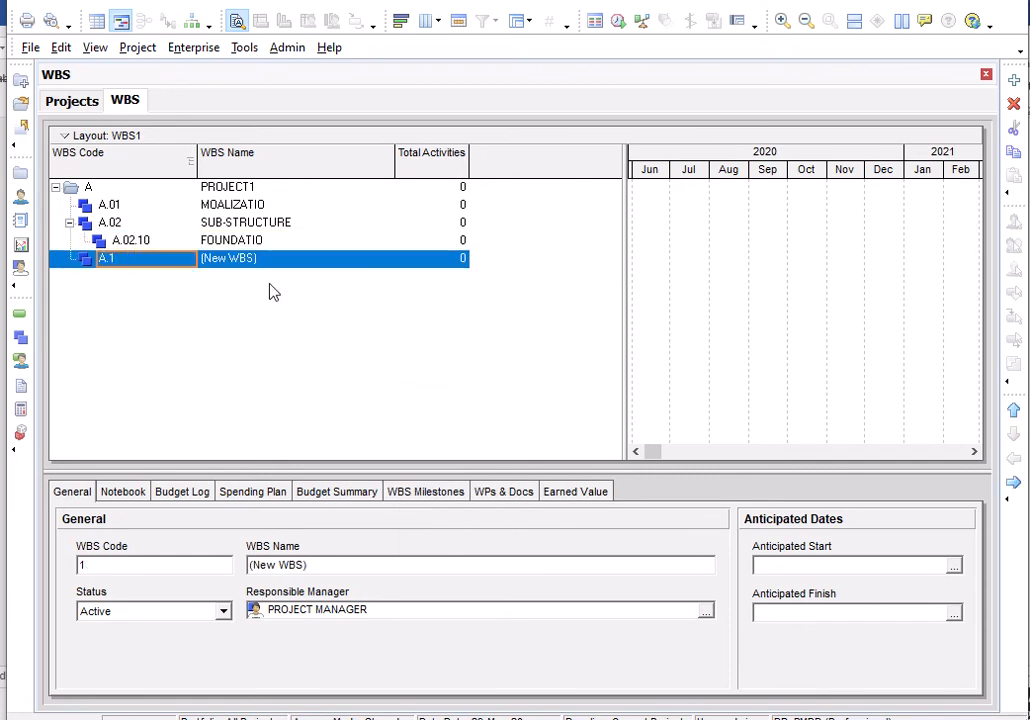
pyautogui.click(108, 260)
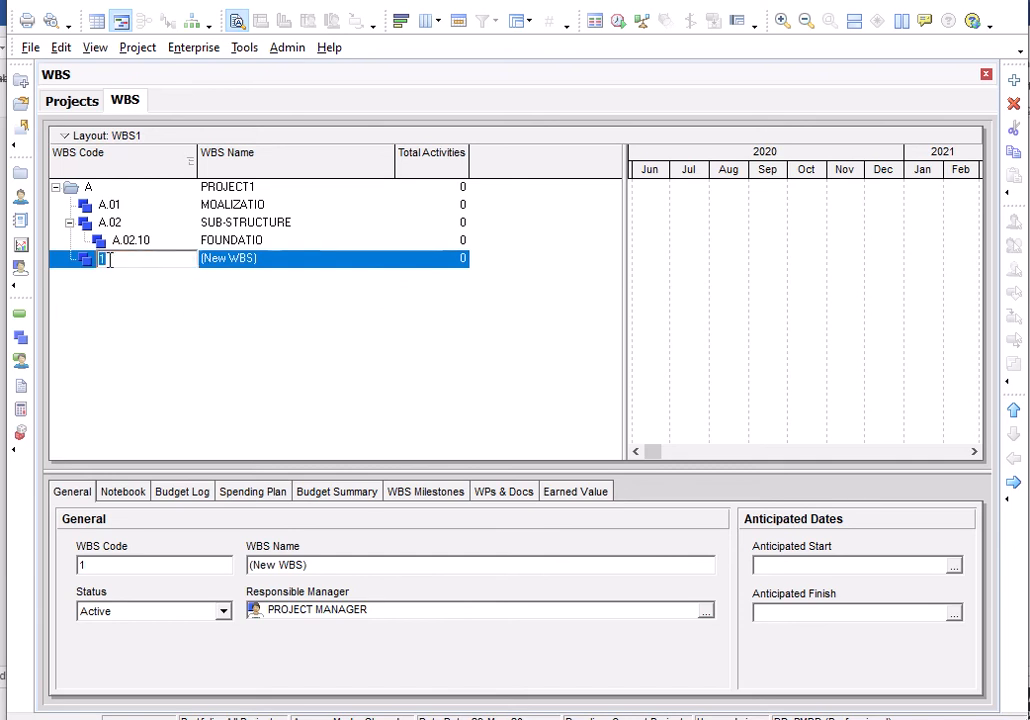
pyautogui.write('20')
pyautogui.press('Return')
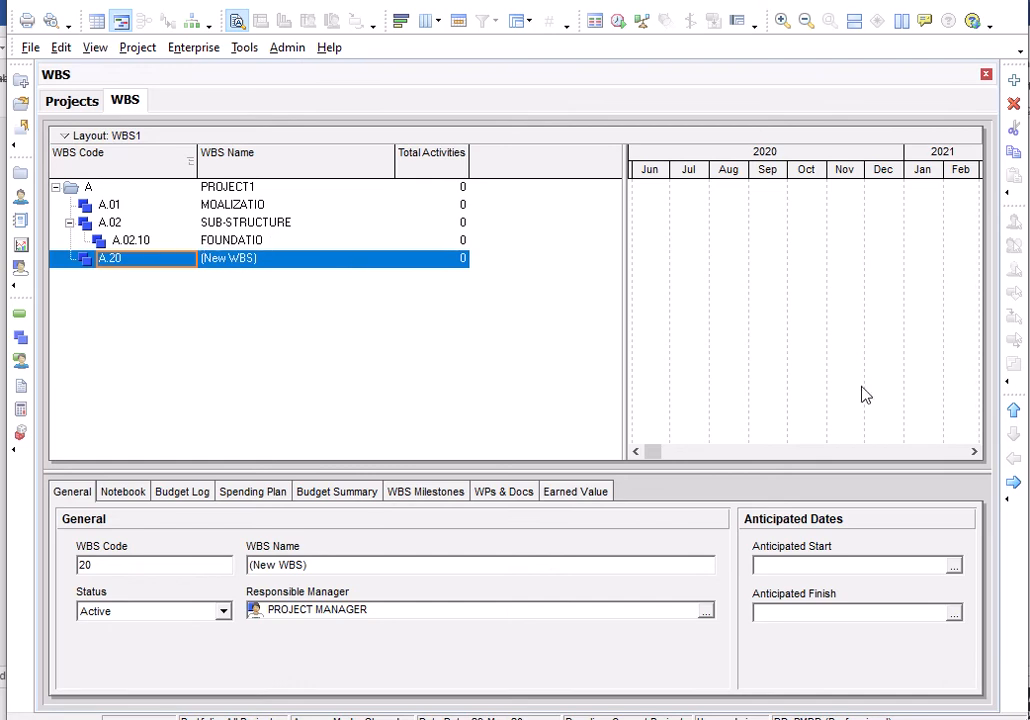
pyautogui.click(1013, 482)
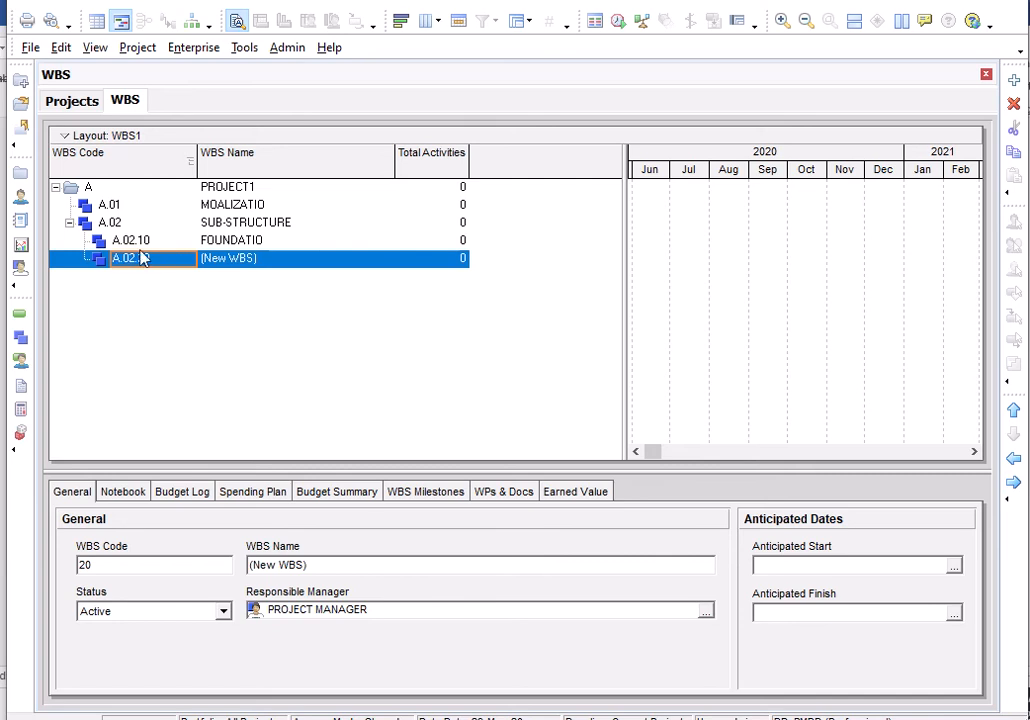
# - Correct the name of the WBS element A.02.10 to FOUNDATION
pyautogui.click(266, 241)
pyautogui.click(266, 241)
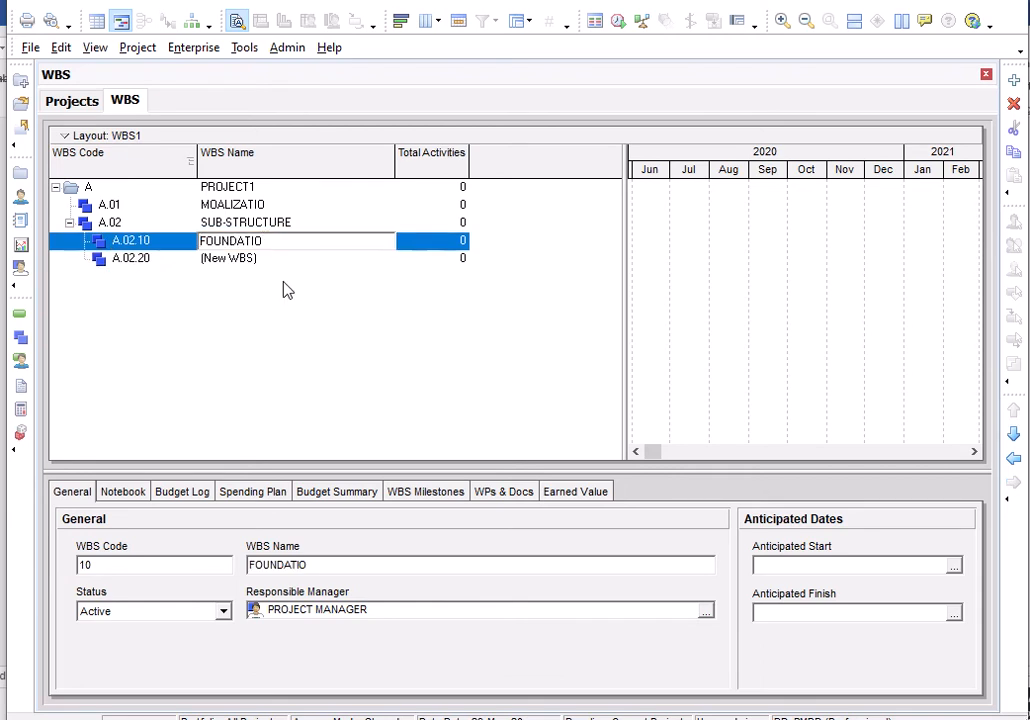
pyautogui.write('N')
# - Name the WBS element A.02.20 FLOORING
pyautogui.click(240, 259)
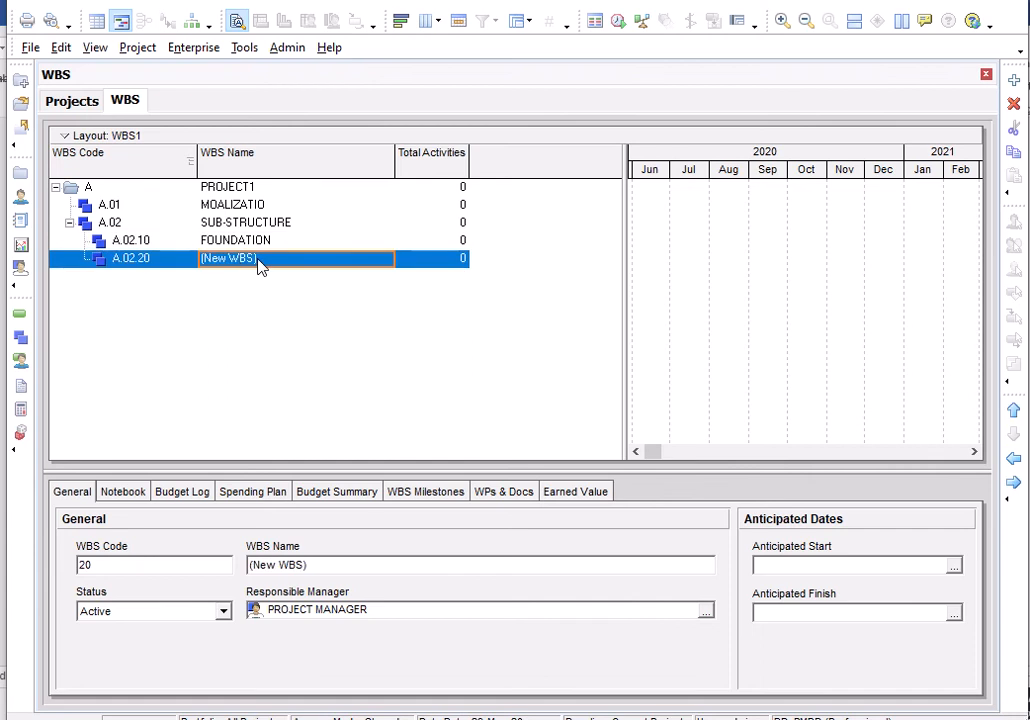
pyautogui.click(258, 260)
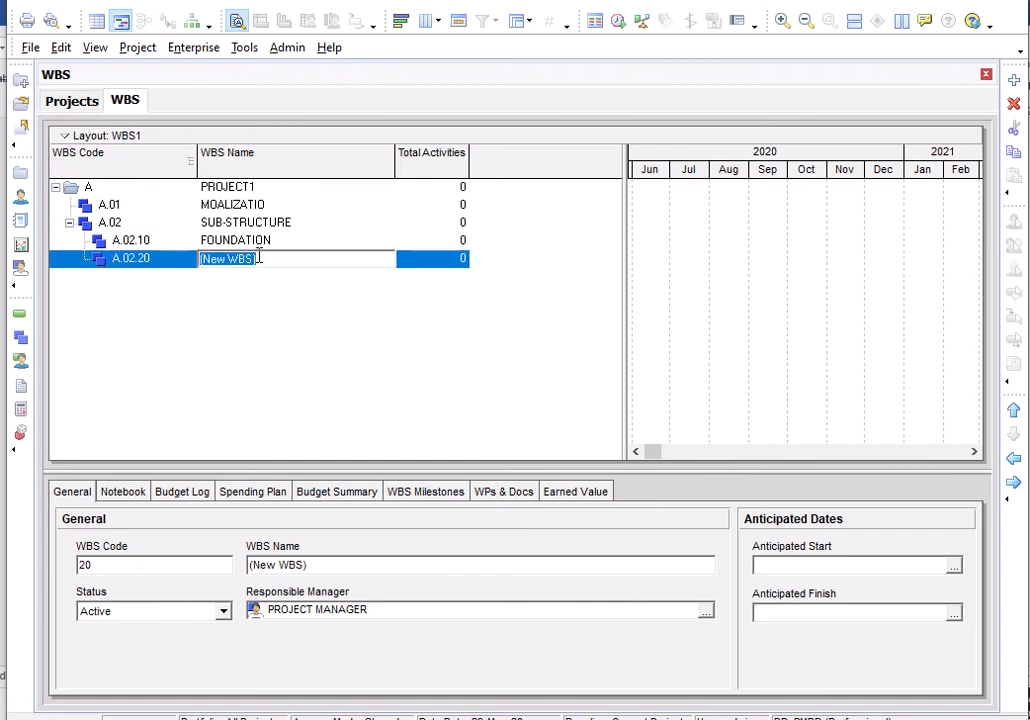
pyautogui.write('F')
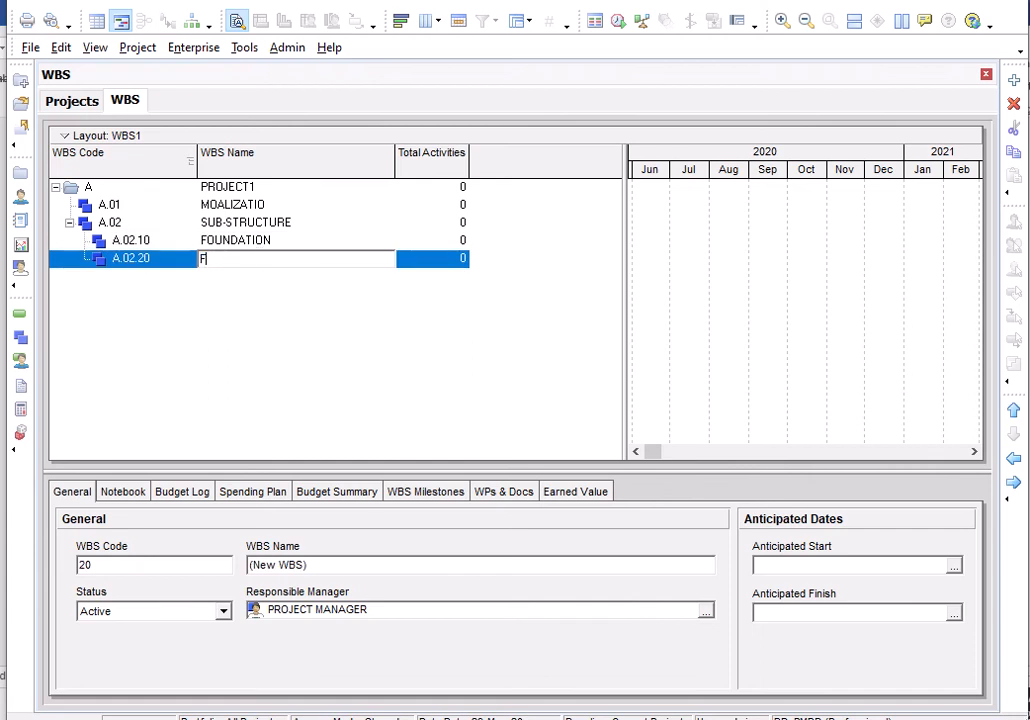
pyautogui.write('LOORING')
pyautogui.press('Return')
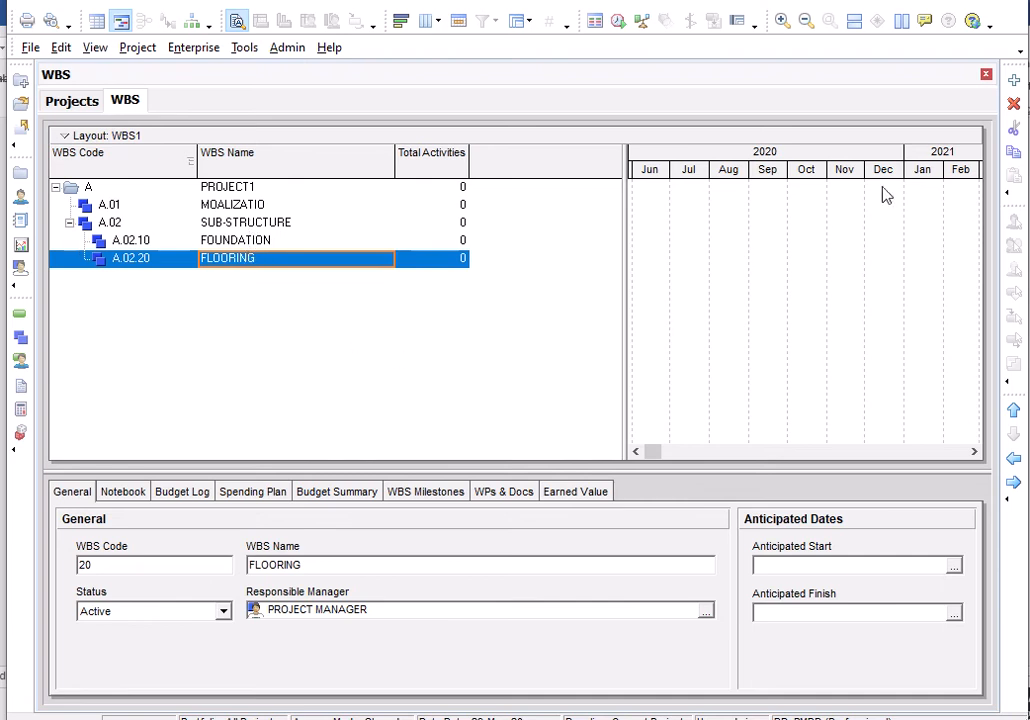
# - Add a WBS element after FLOORING, outdent it to the same level as A.02 and set its code to 03
pyautogui.click(1014, 81)
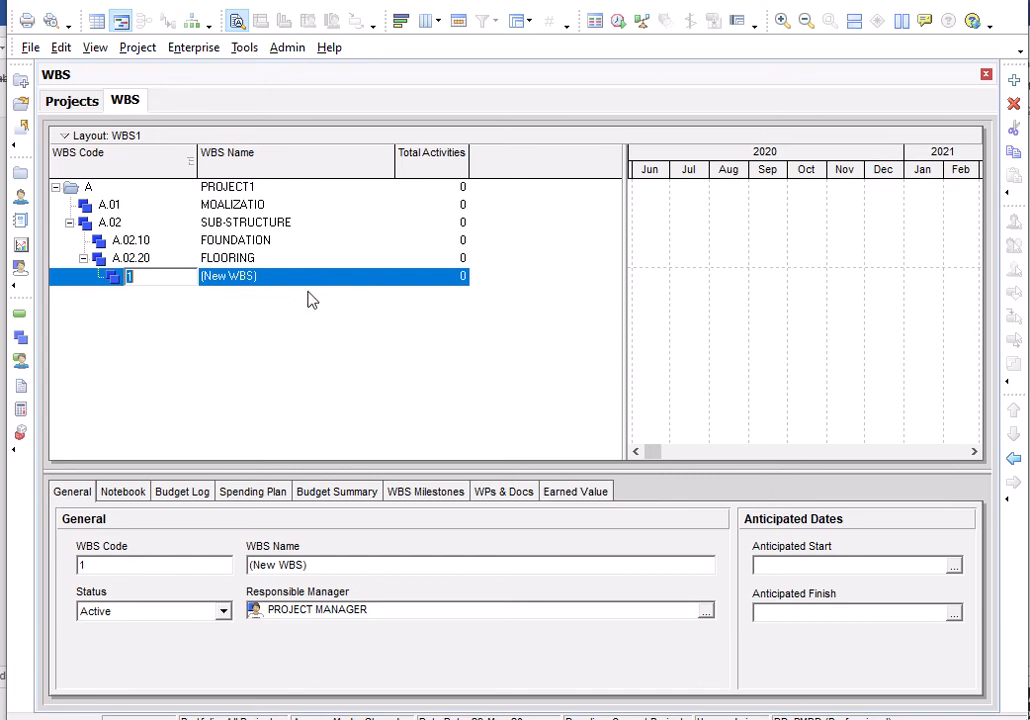
pyautogui.click(1013, 458)
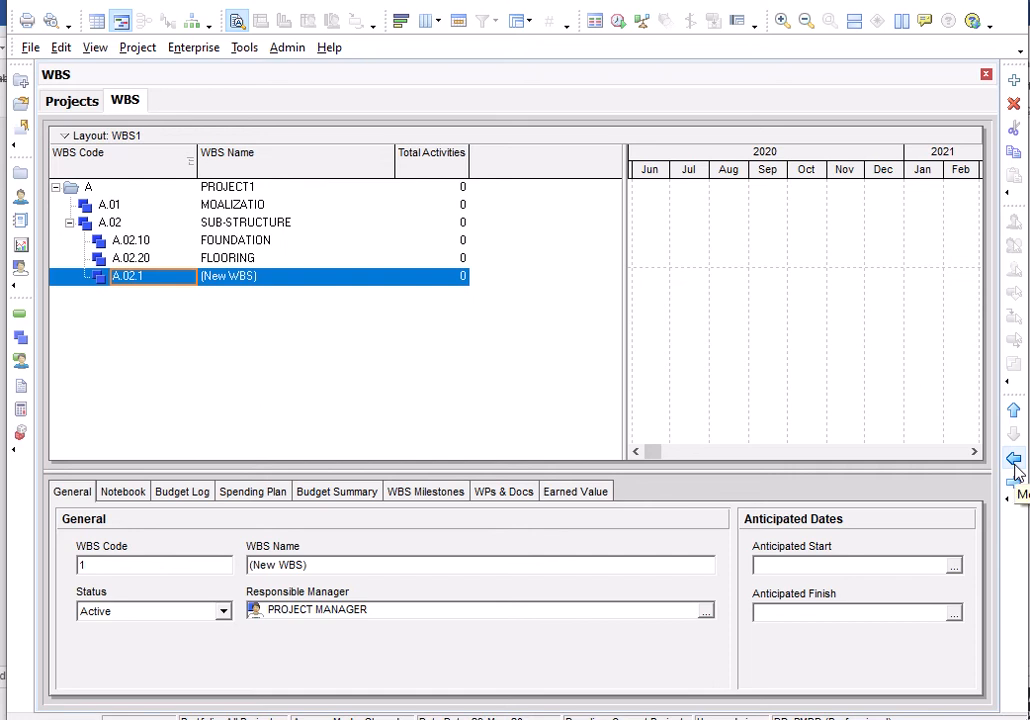
pyautogui.click(1014, 462)
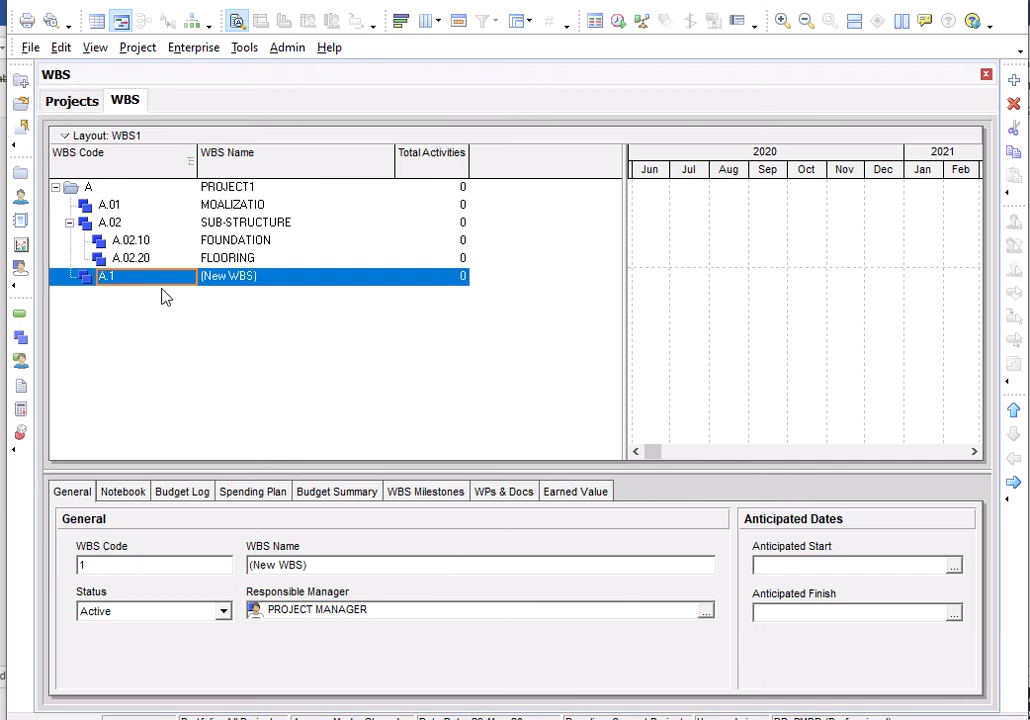
pyautogui.click(126, 280)
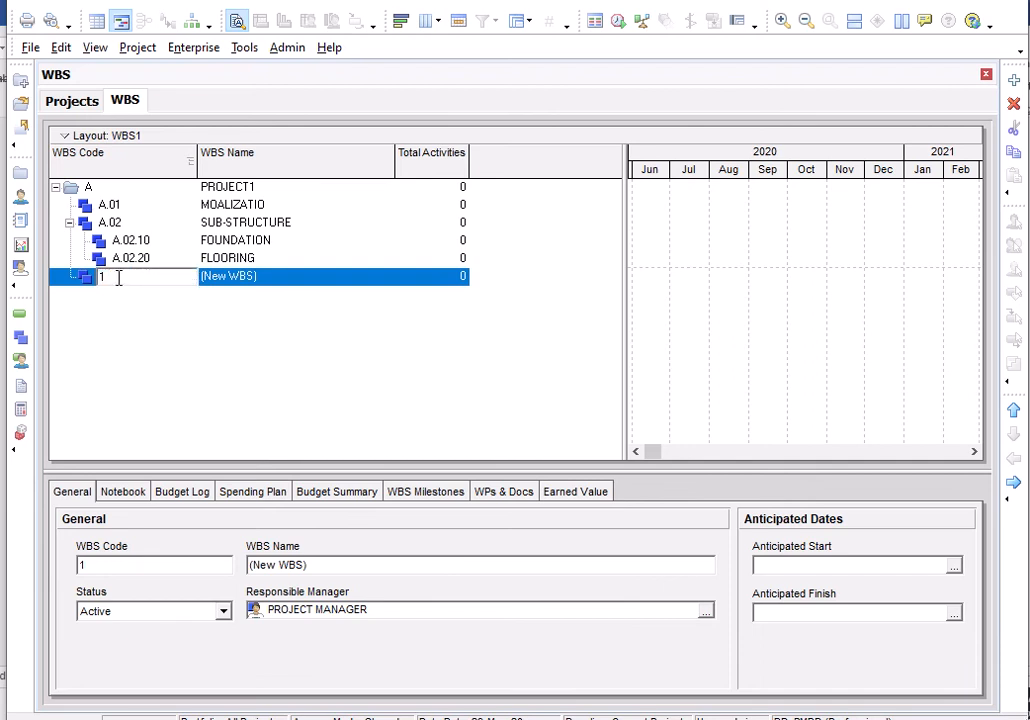
pyautogui.moveTo(118, 278); pyautogui.dragTo(56, 318)
pyautogui.write('03')
pyautogui.press('Return')
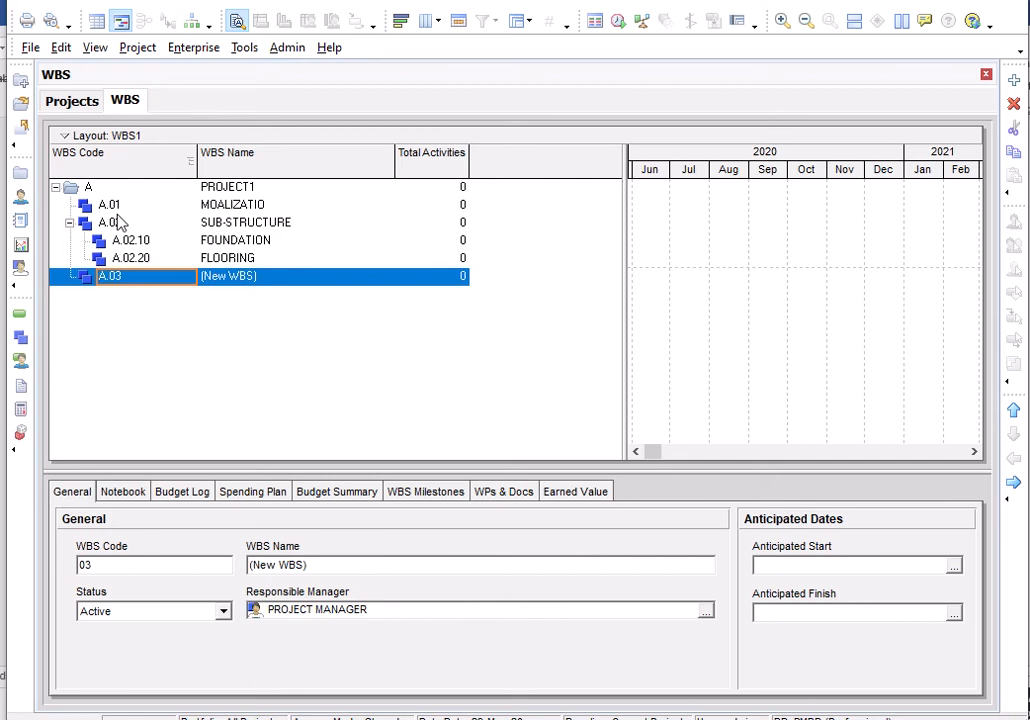
# - Copy the name SUB-STRUCTURE from the WBS element A.02 and paste it as the name of A.03
pyautogui.click(222, 279)
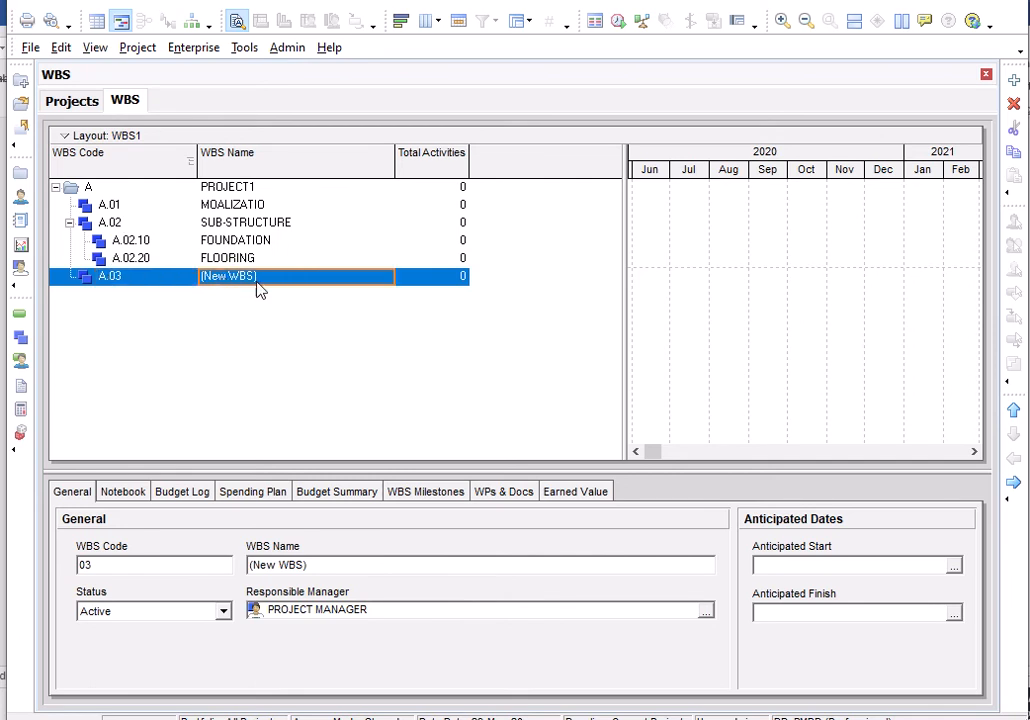
pyautogui.click(262, 223)
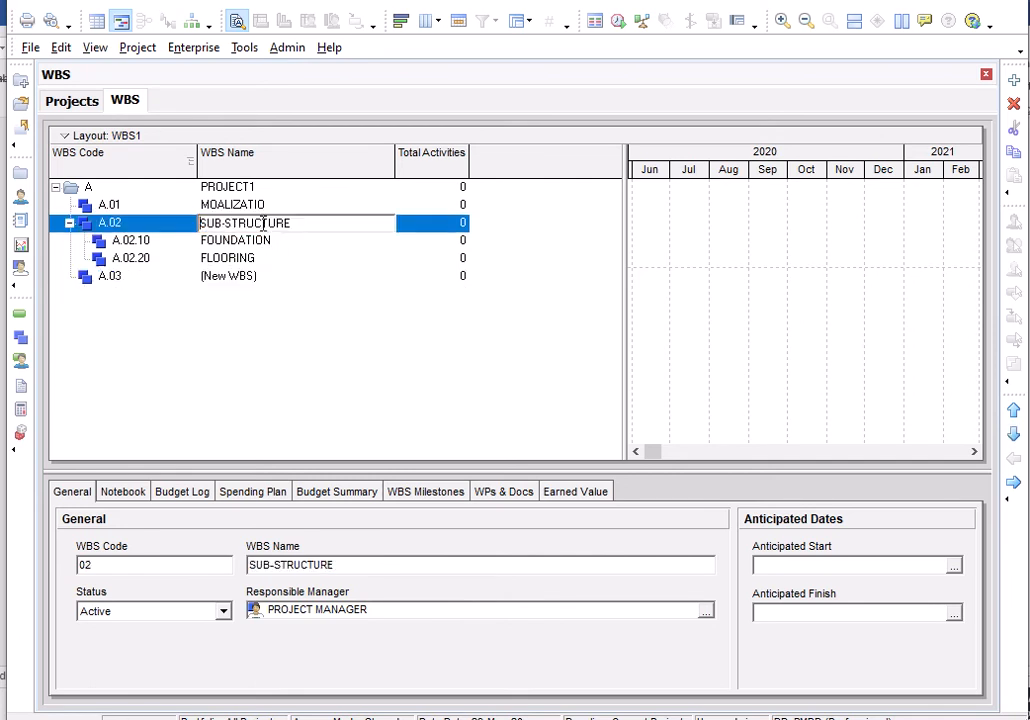
pyautogui.moveTo(290, 227); pyautogui.dragTo(172, 233)
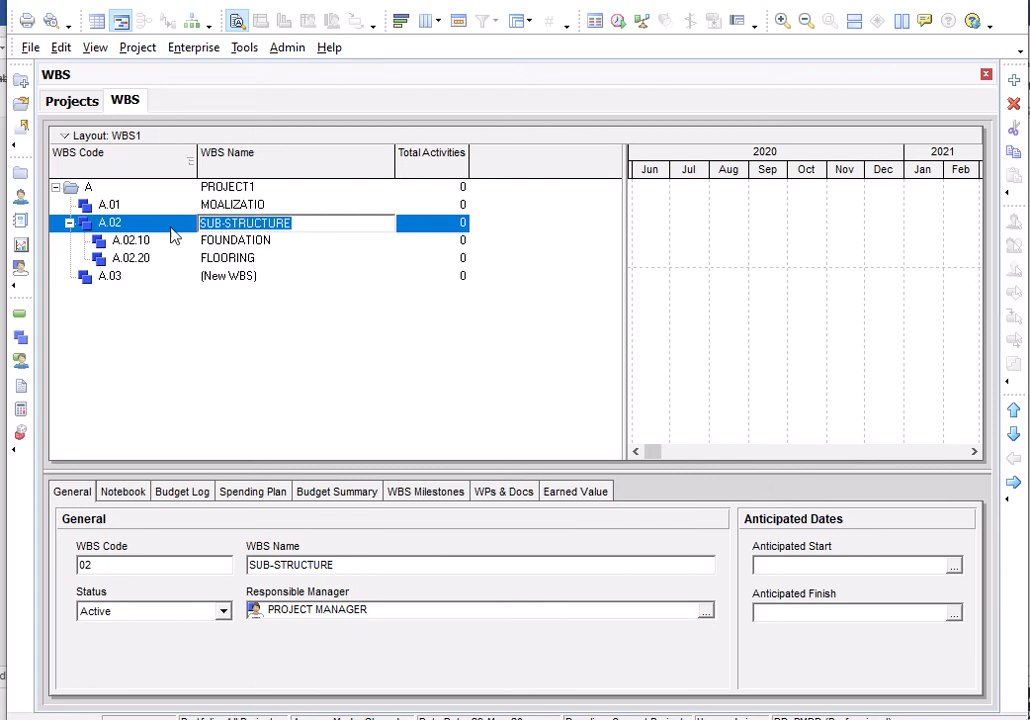
pyautogui.rightClick(237, 216)
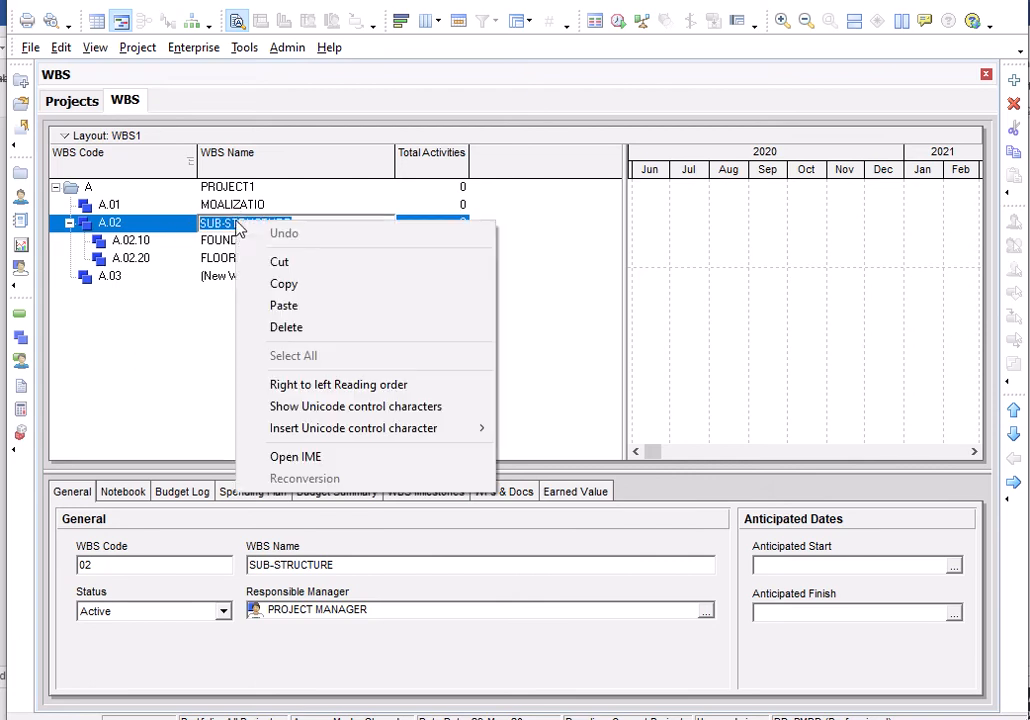
pyautogui.click(308, 281)
pyautogui.click(242, 279)
pyautogui.click(257, 280)
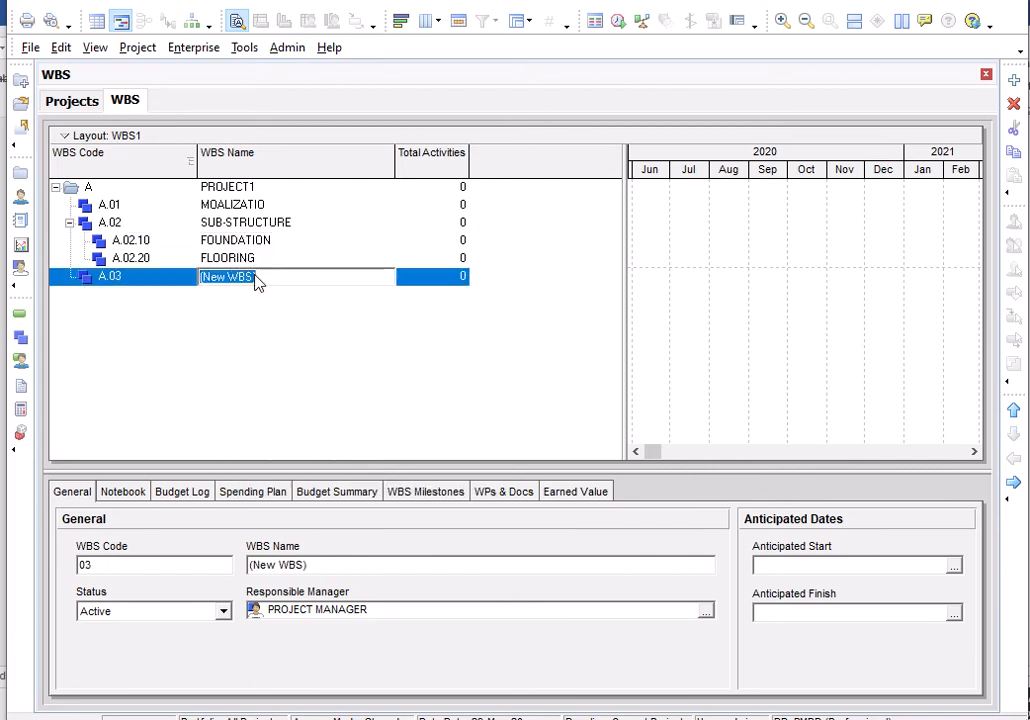
pyautogui.rightClick(258, 272)
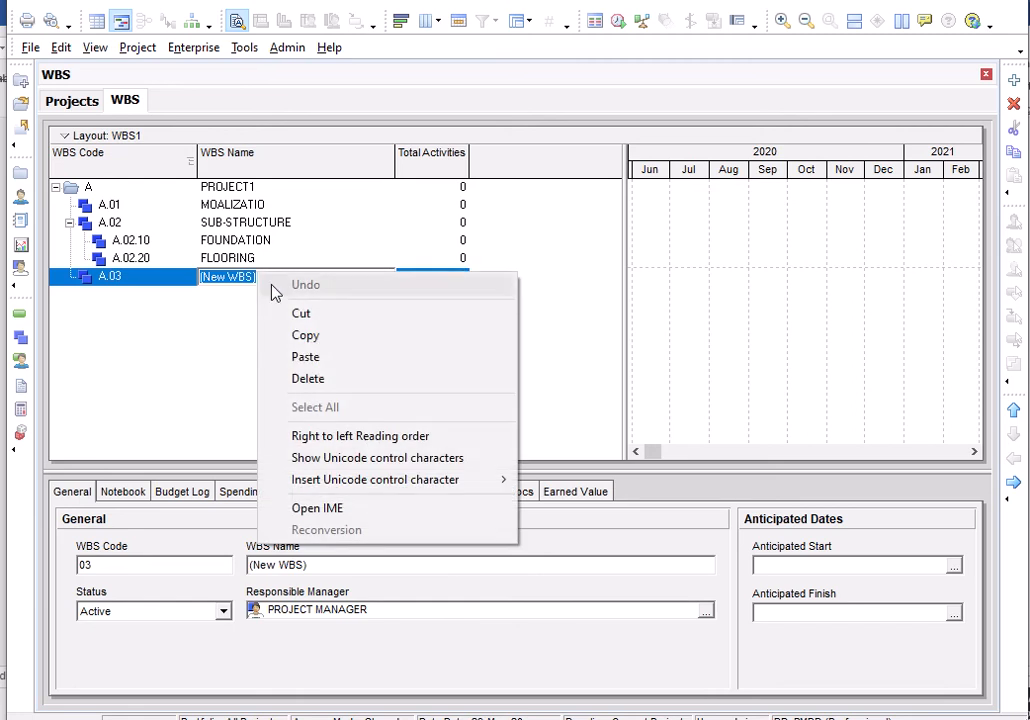
pyautogui.click(306, 357)
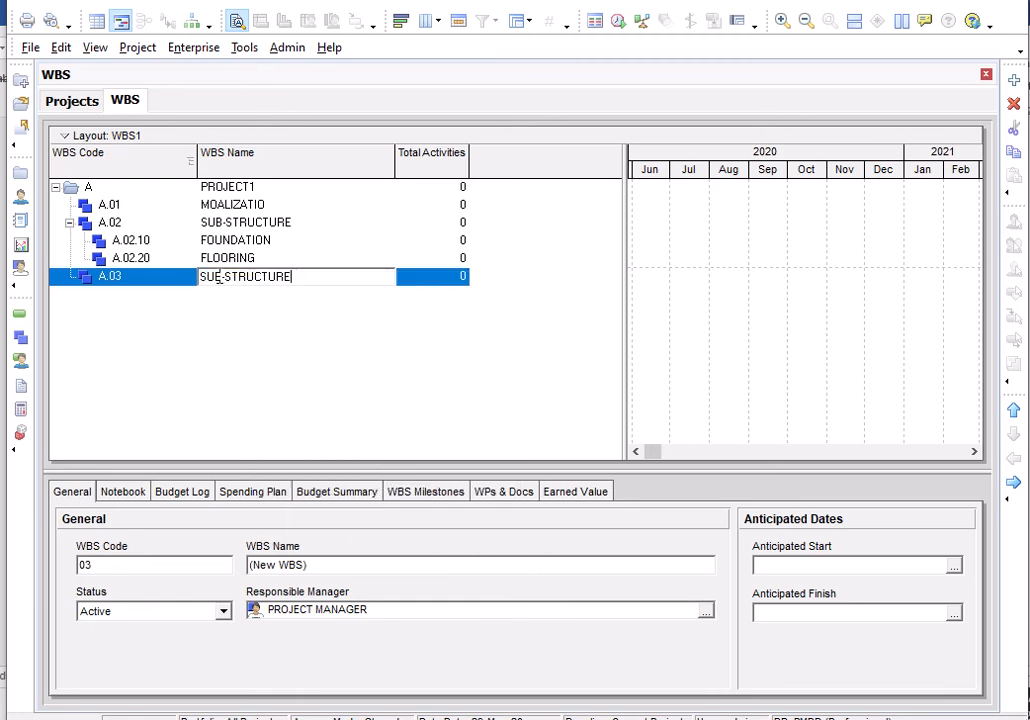
# - Change the prefix of the pasted name so that the WBS element A.03 is named SUPER-STRUCTURE
pyautogui.moveTo(222, 283); pyautogui.dragTo(204, 288)
pyautogui.write('S')
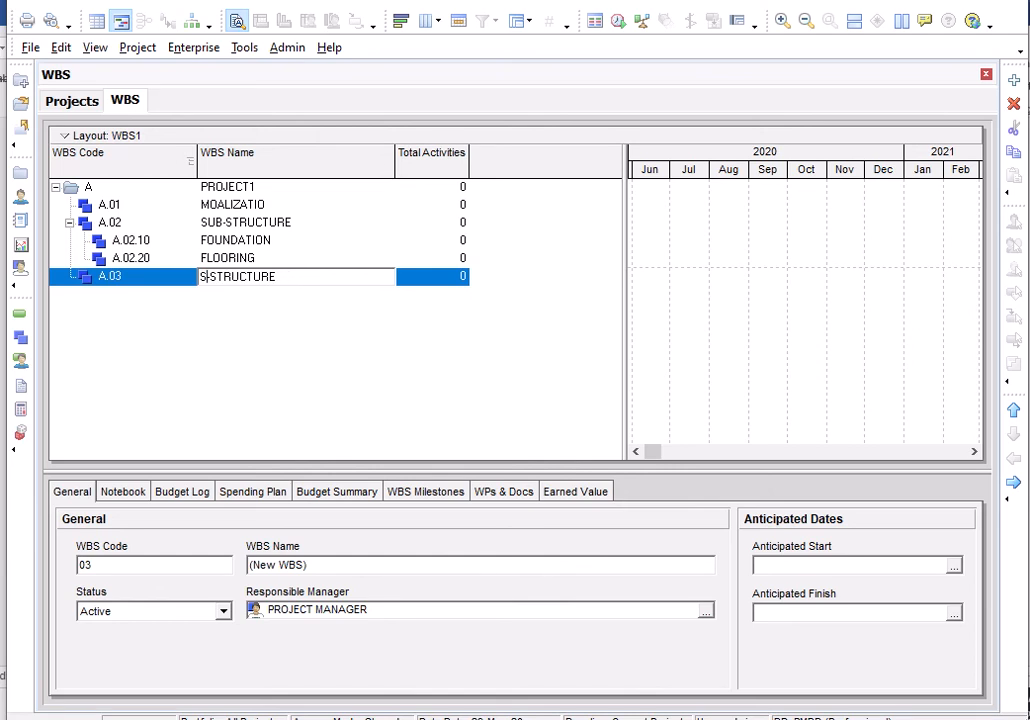
pyautogui.write('UPER')
pyautogui.press('Return')
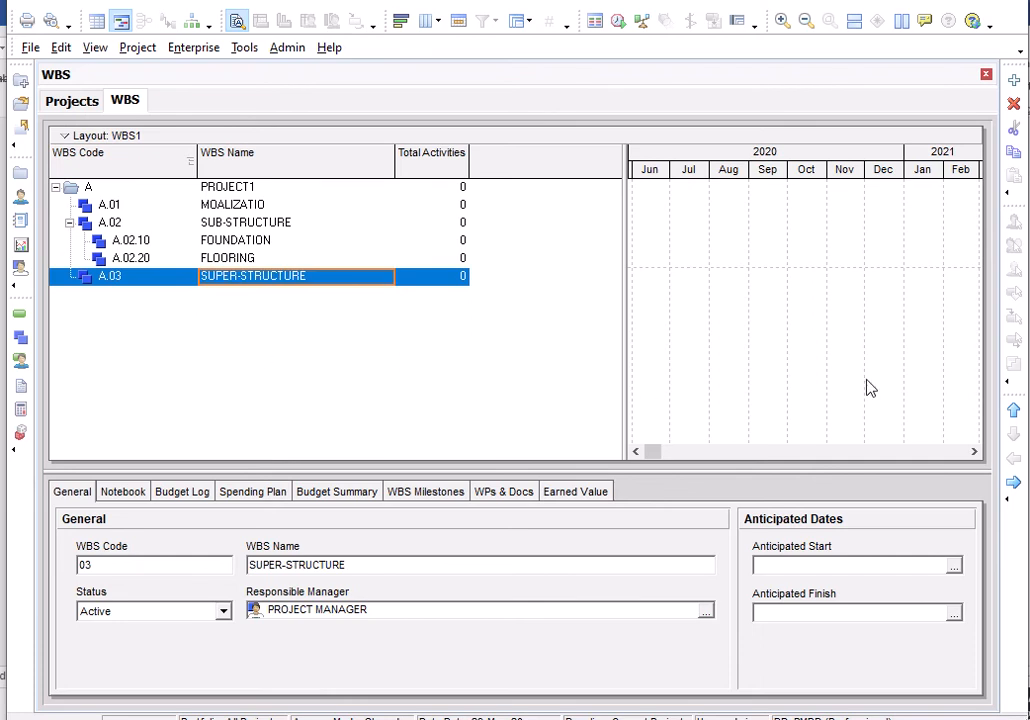
# - Add a child WBS element under SUPER-STRUCTURE and set its code to 10
pyautogui.rightClick(322, 285)
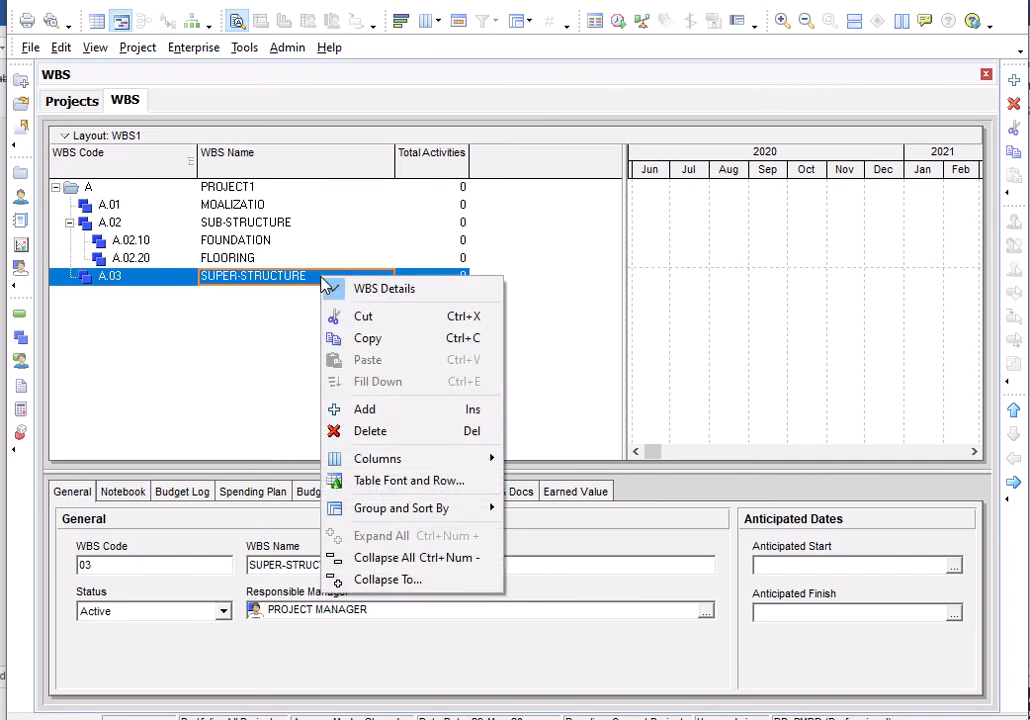
pyautogui.click(367, 411)
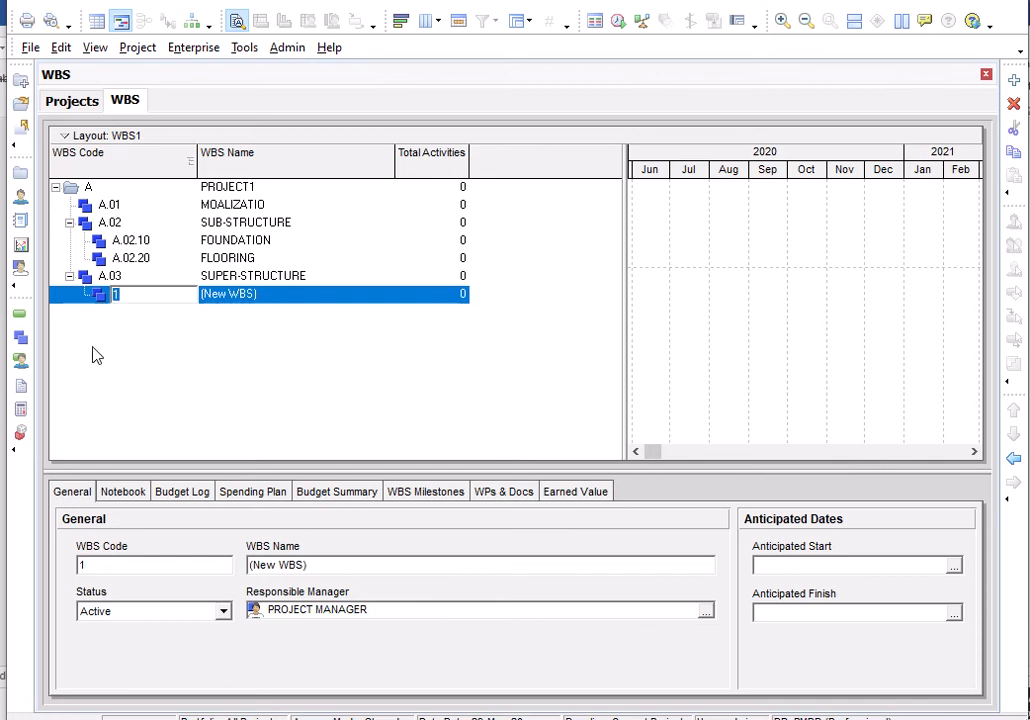
pyautogui.write('10')
pyautogui.press('Return')
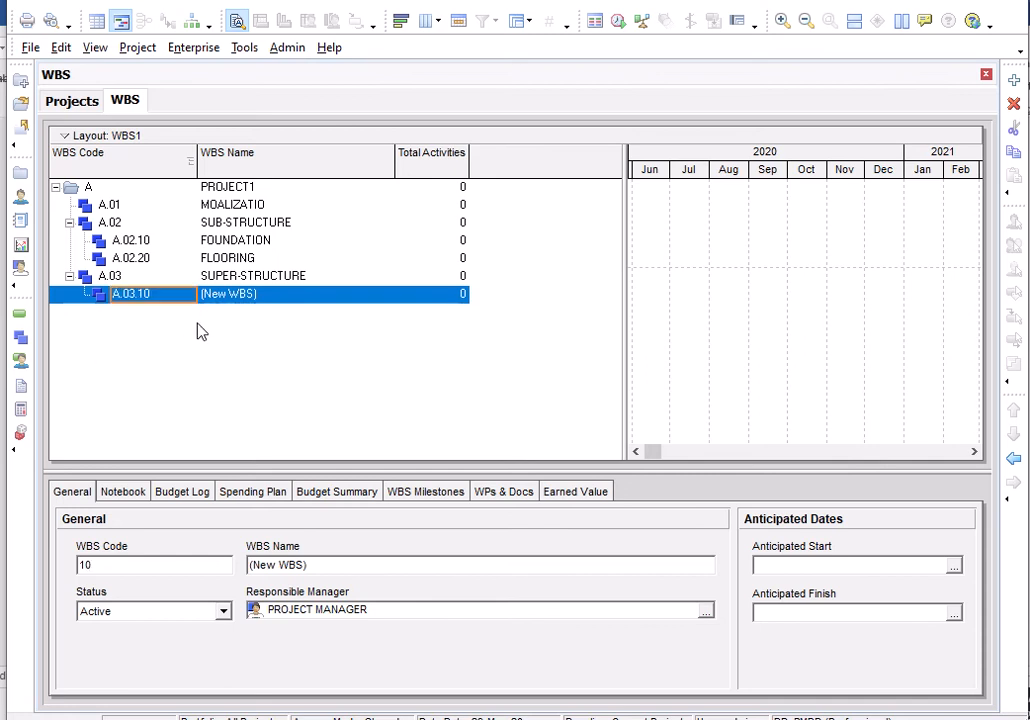
# - Name the new WBS element A.03.10 under SUPER-STRUCTURE "G.FLOOR"
pyautogui.click(232, 300)
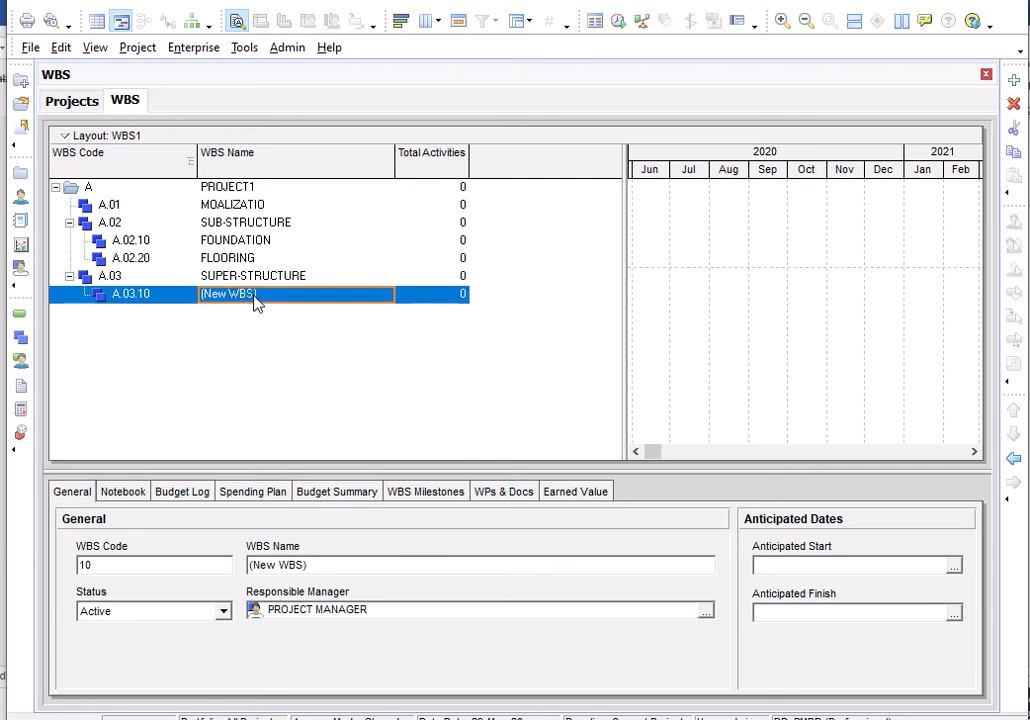
pyautogui.click(256, 295)
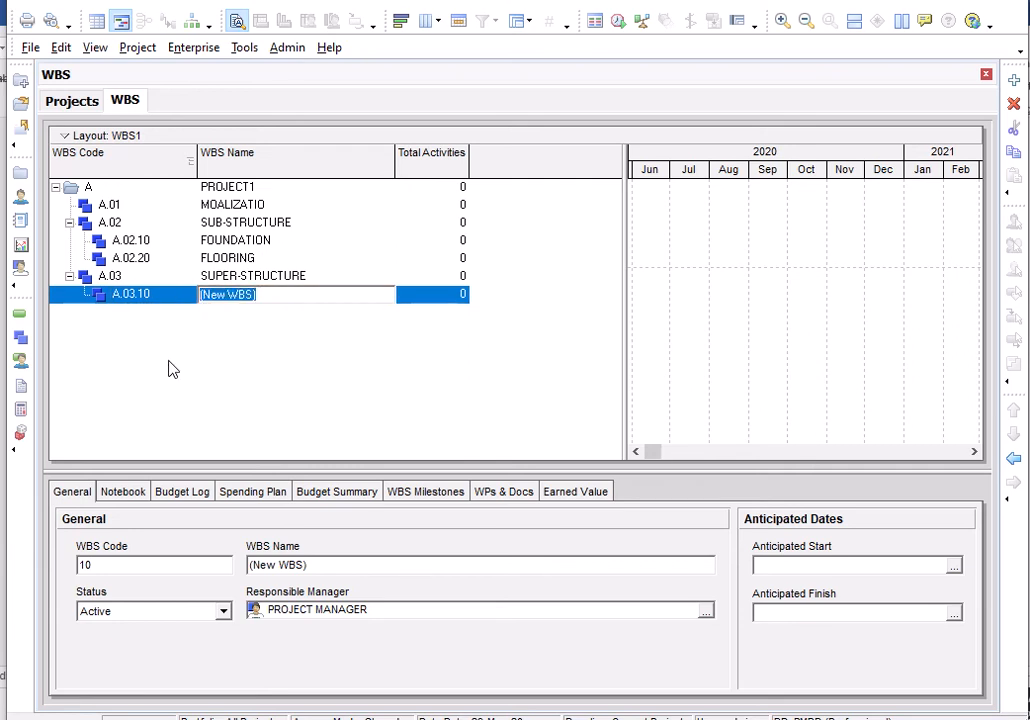
pyautogui.write('G.FLOOR')
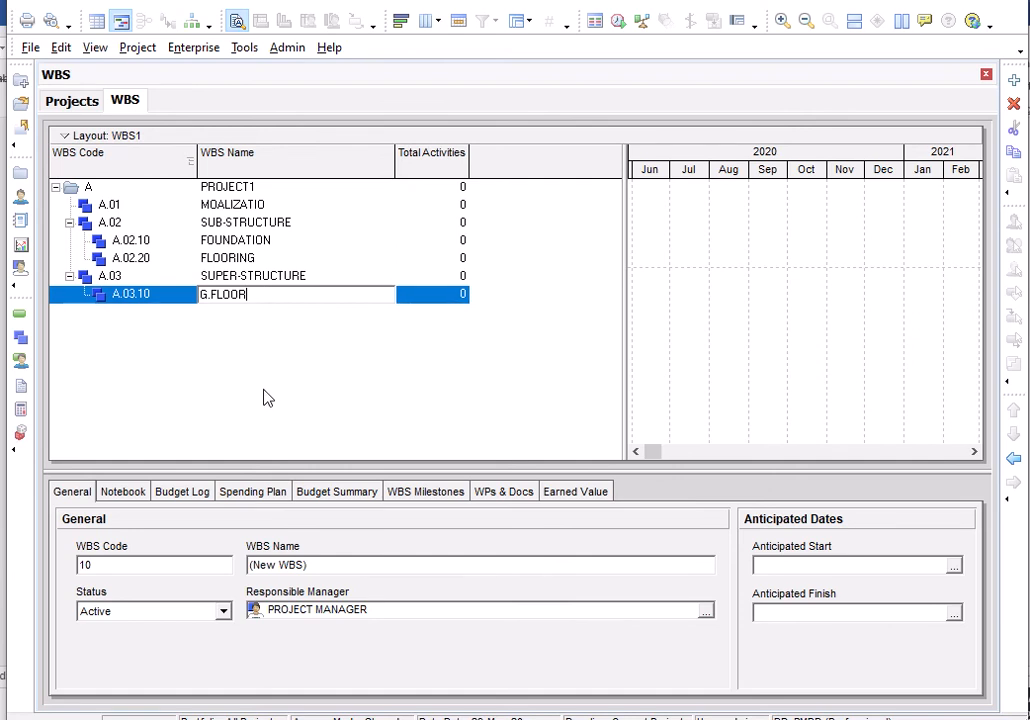
pyautogui.press('Return')
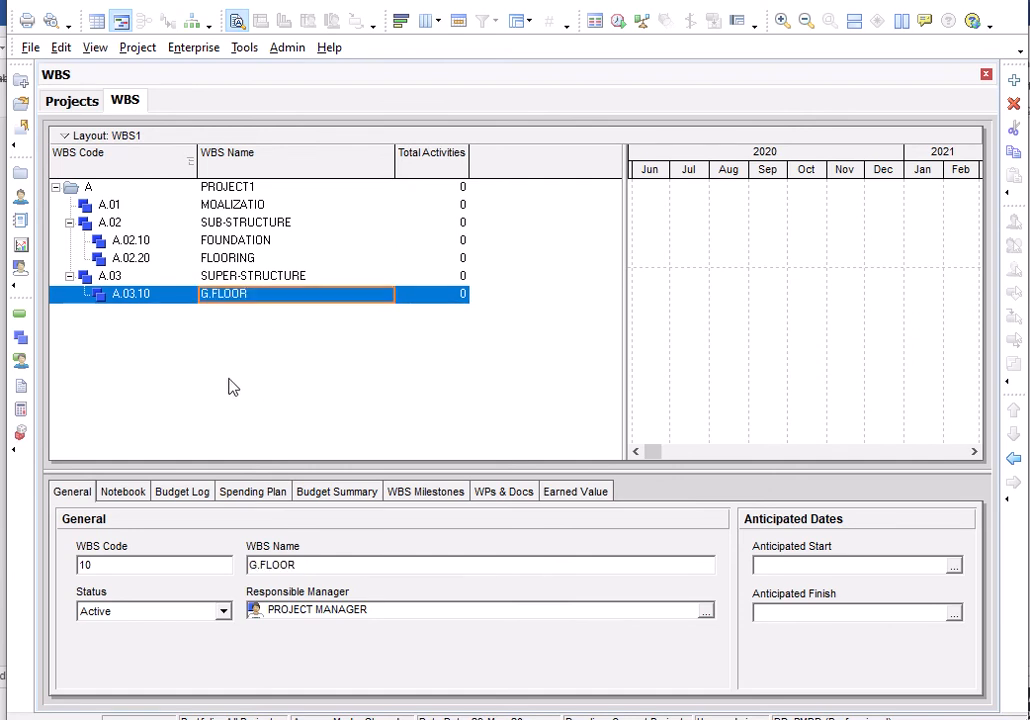
# - Open the project's activities and add a new activity under the A.01 MOALIZATIO WBS
pyautogui.click(20, 316)
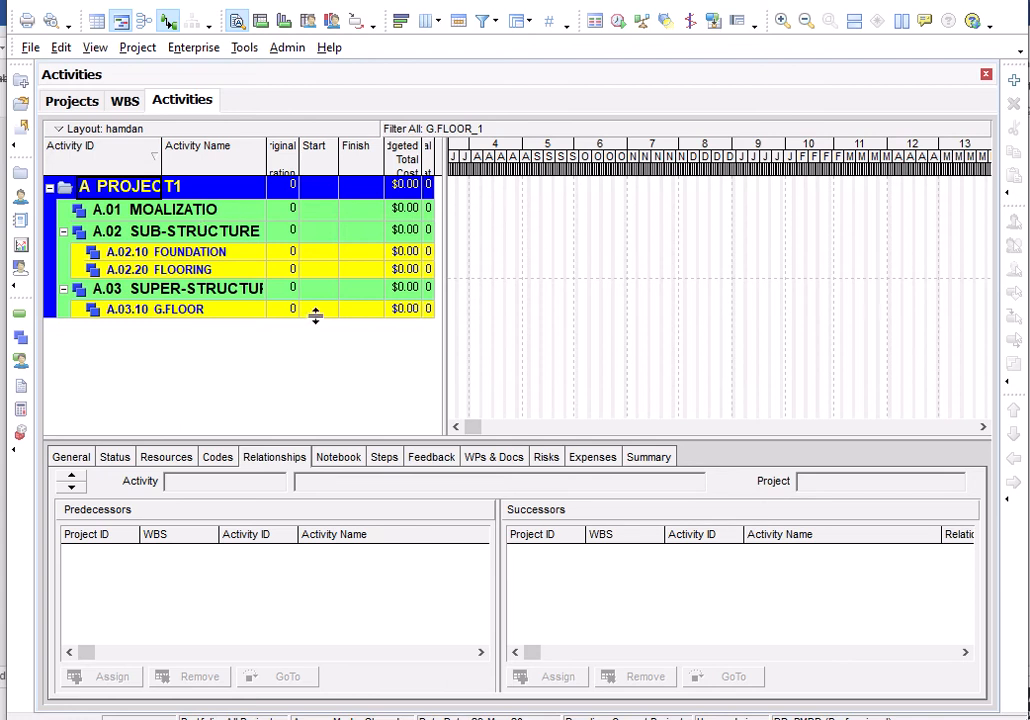
pyautogui.click(160, 220)
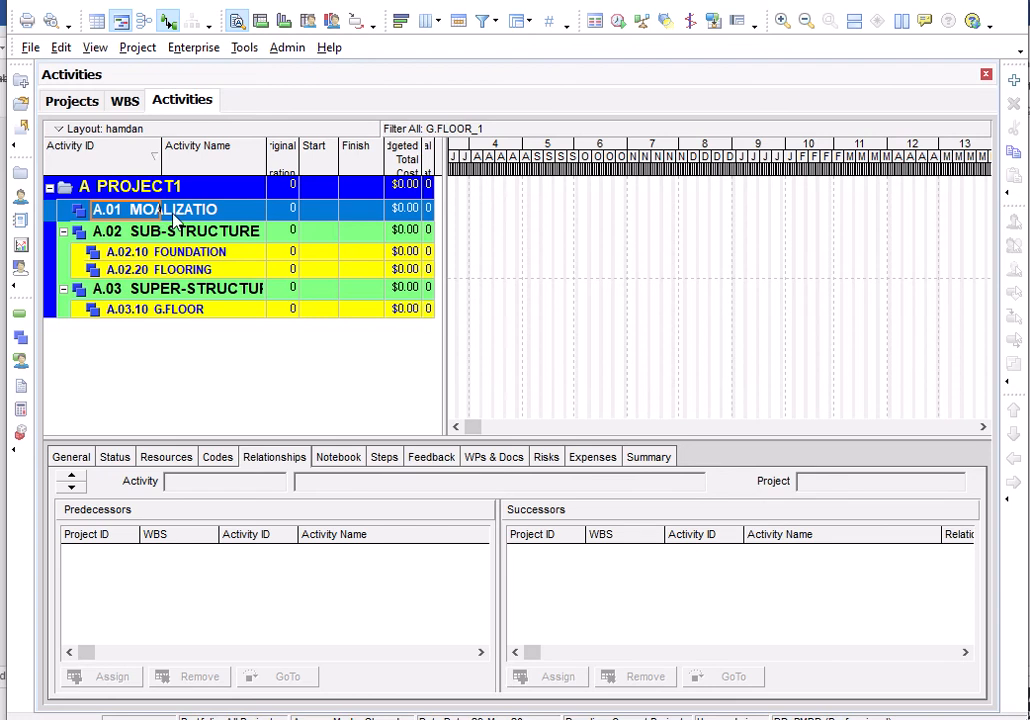
pyautogui.rightClick(189, 214)
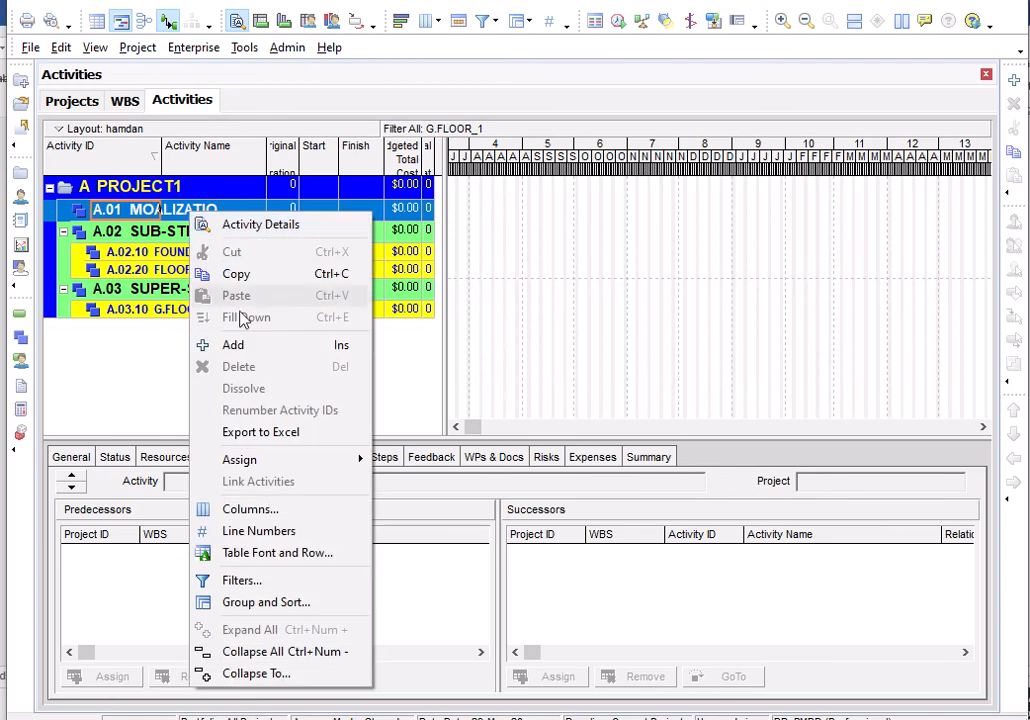
pyautogui.click(246, 350)
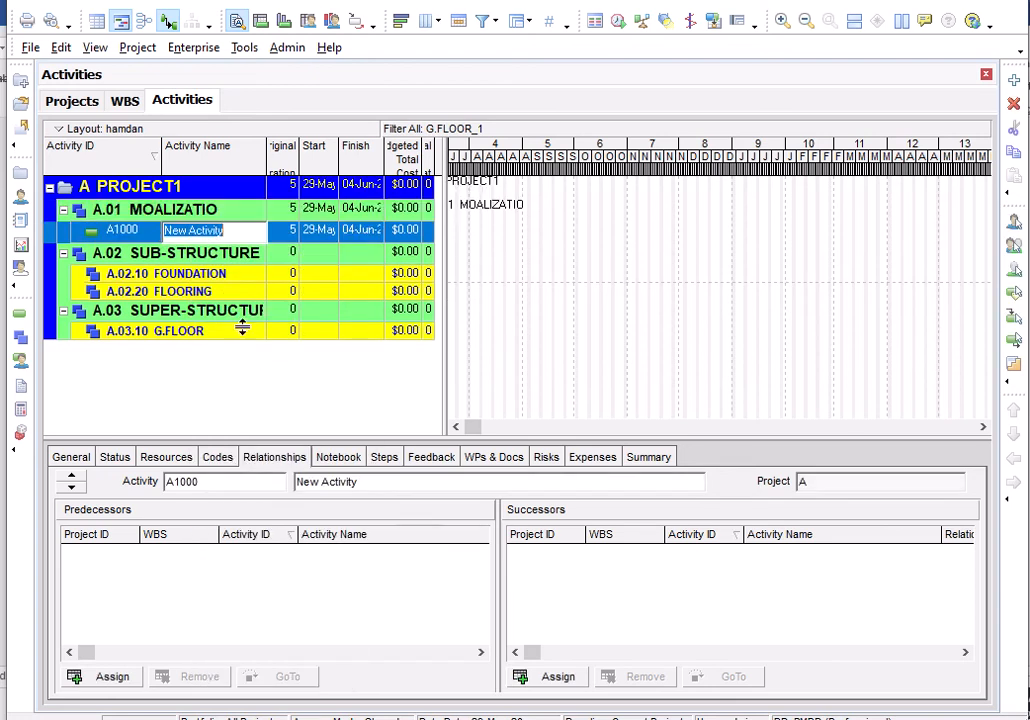
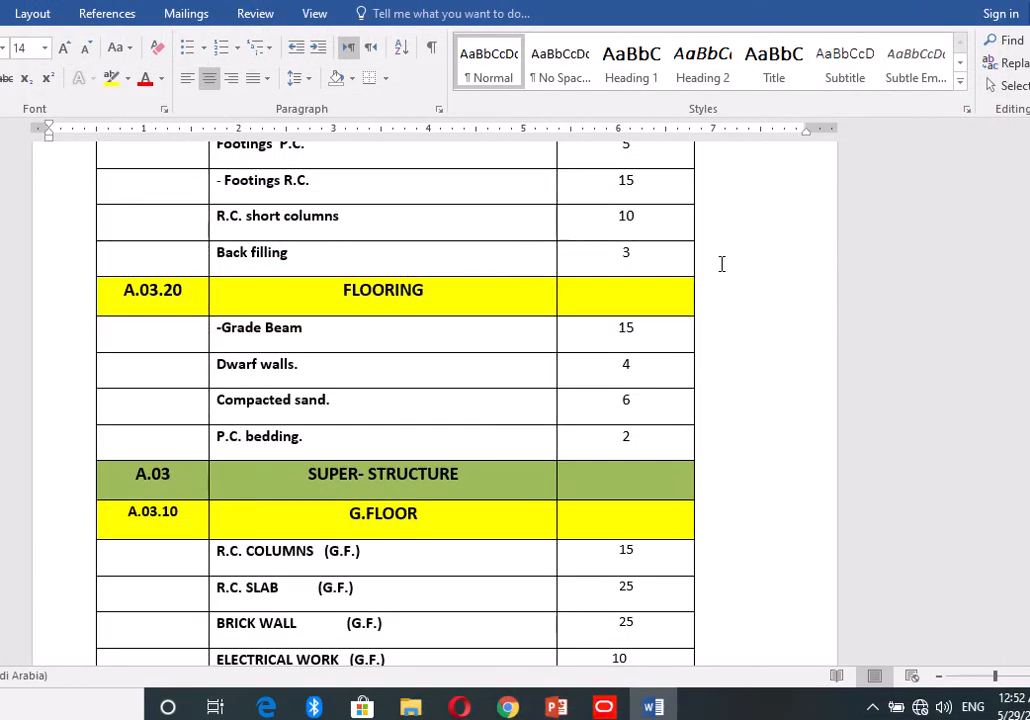
# - Copy the activity description "SITE LEVELING" from the Activities Codes Table in the Word document
pyautogui.scroll(3, 340, 224)
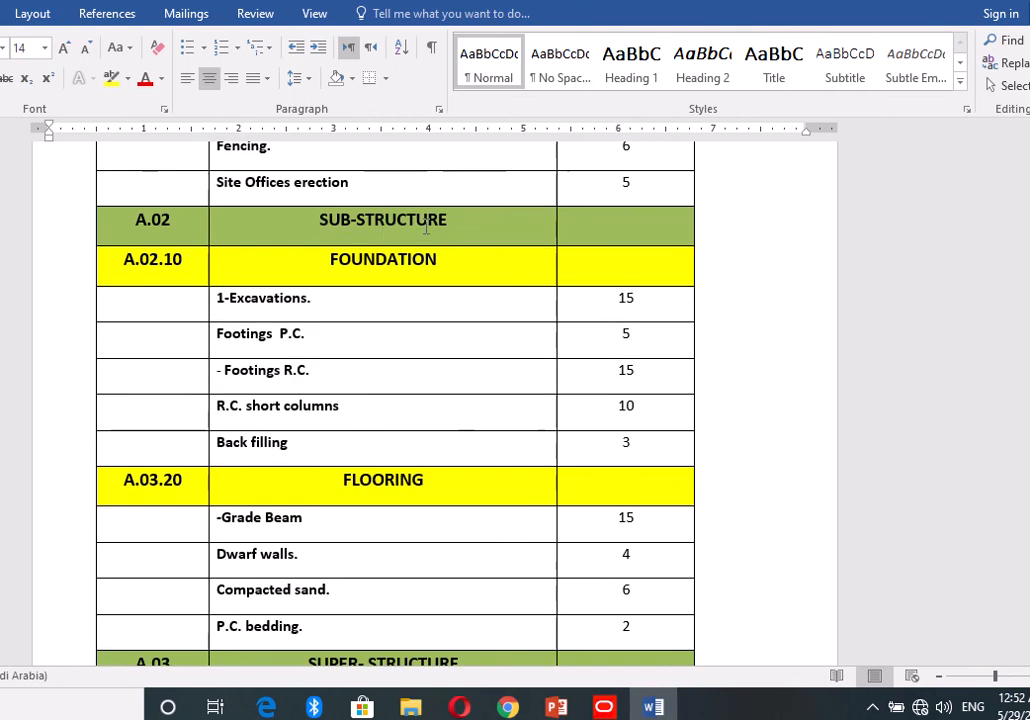
pyautogui.scroll(5, 404, 220)
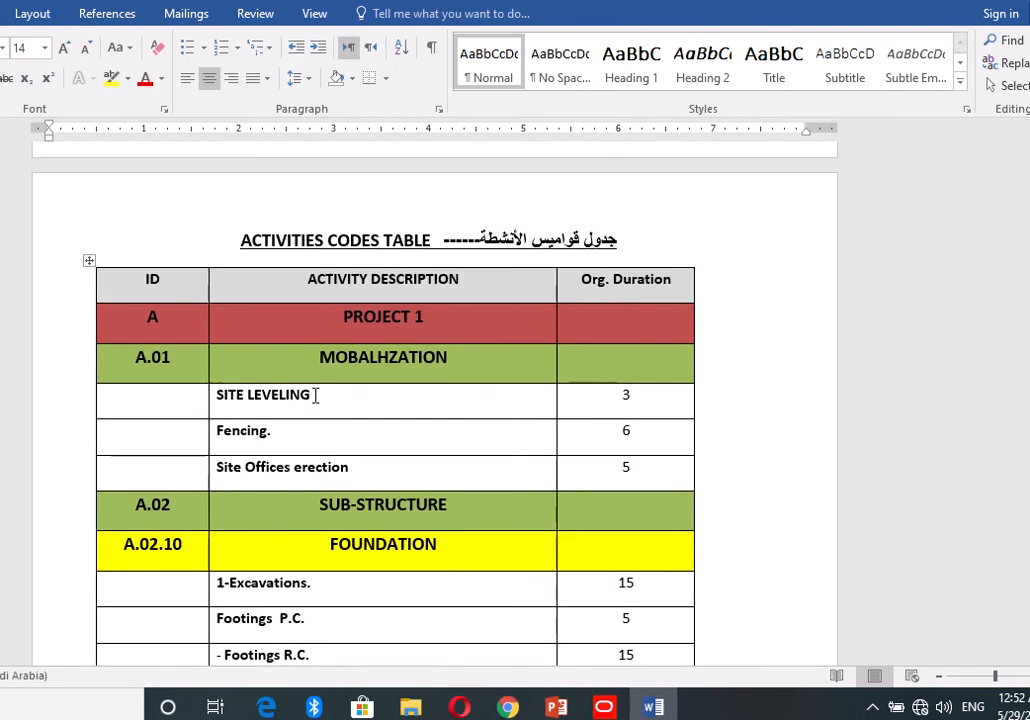
pyautogui.click(229, 398)
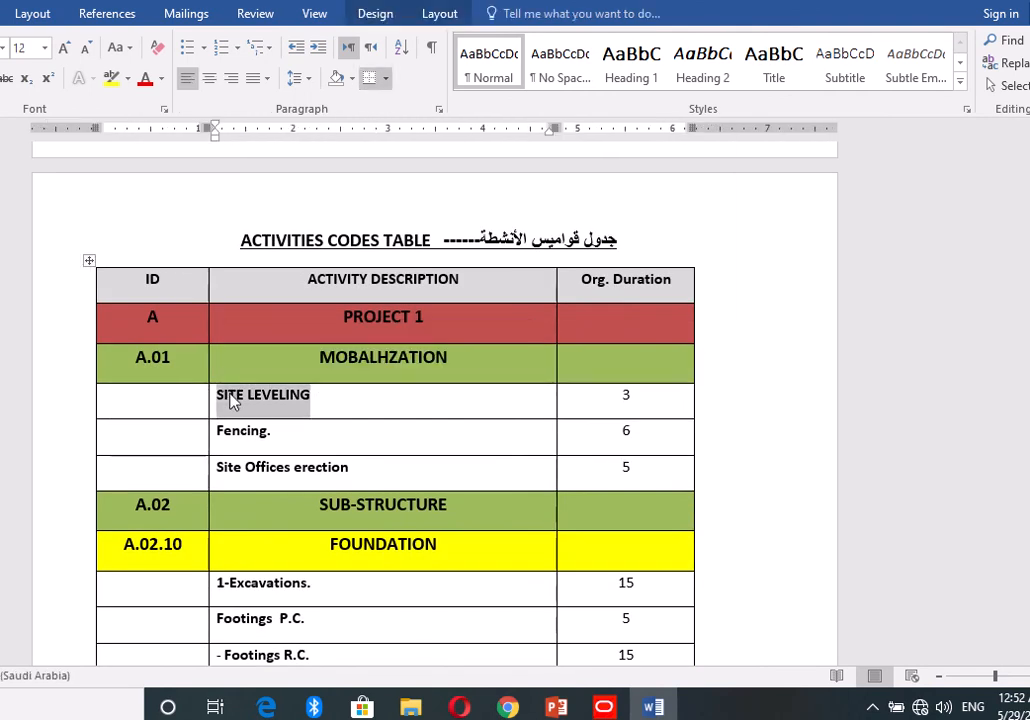
pyautogui.moveTo(322, 398); pyautogui.dragTo(250, 400)
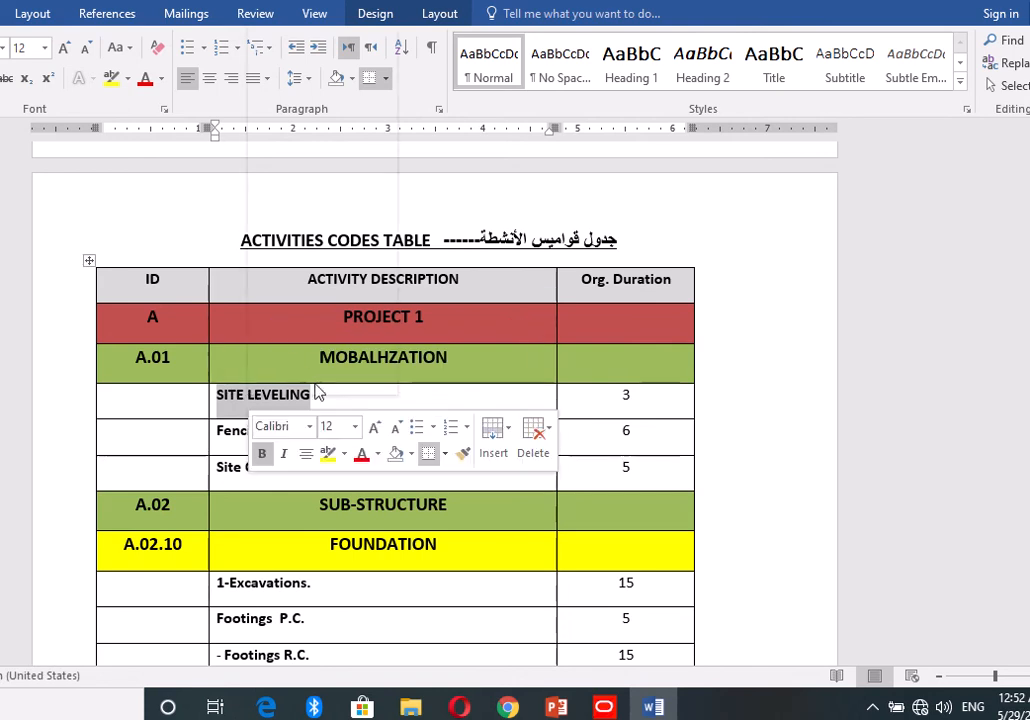
pyautogui.rightClick(272, 424)
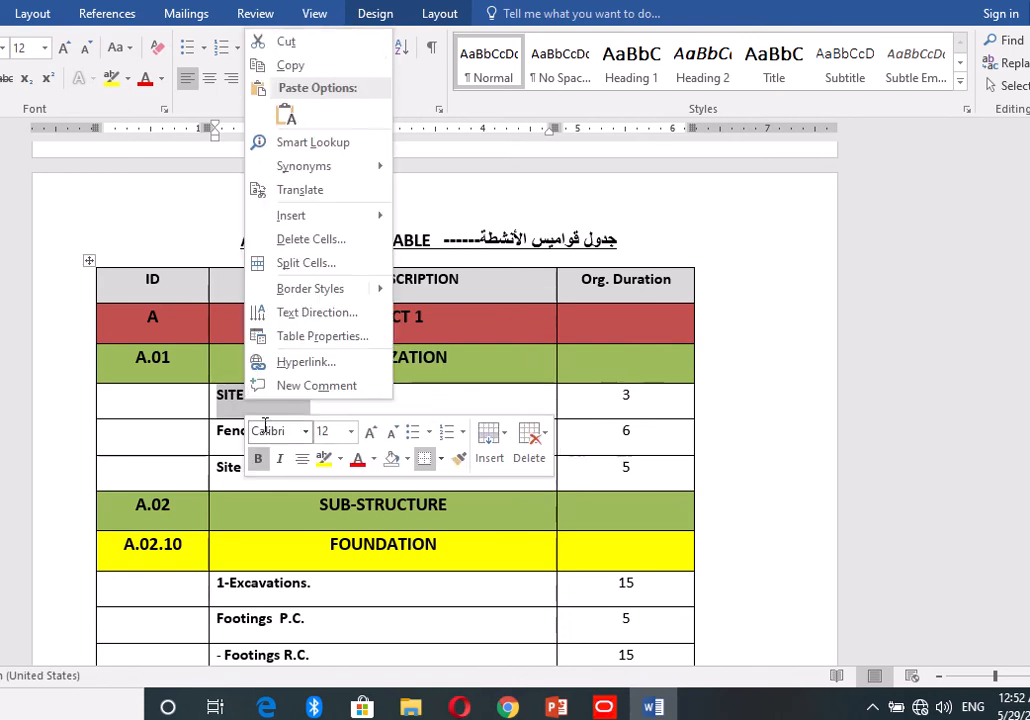
pyautogui.click(314, 68)
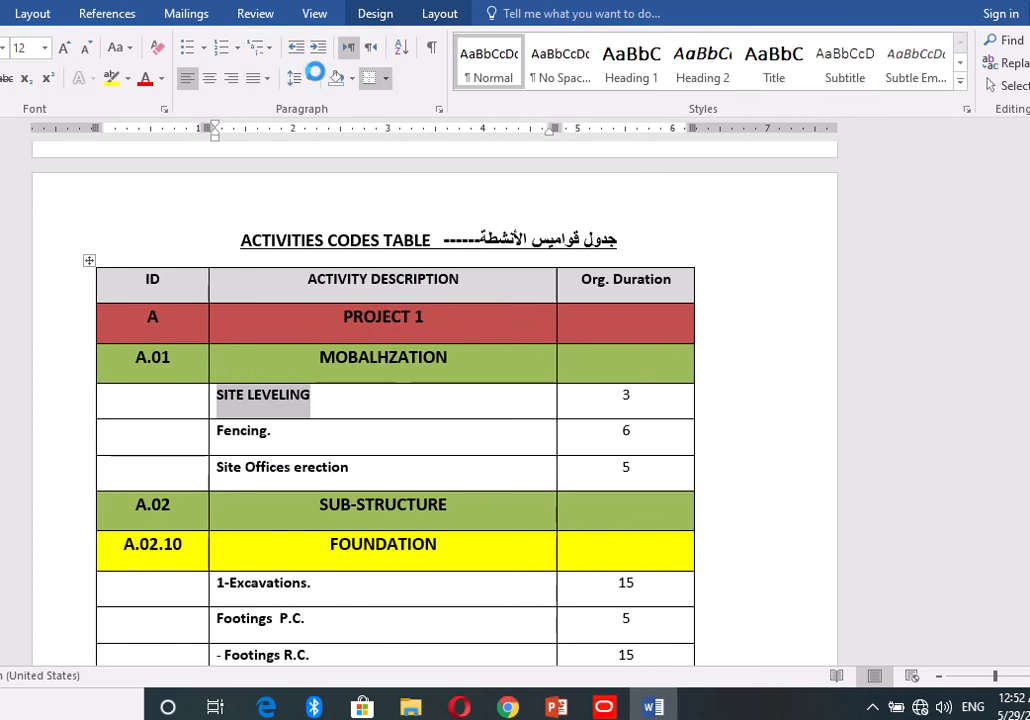
# - Switch back to Primavera P6 and paste "SITE LEVELING" as the name of the new activity A1000
pyautogui.click(603, 708)
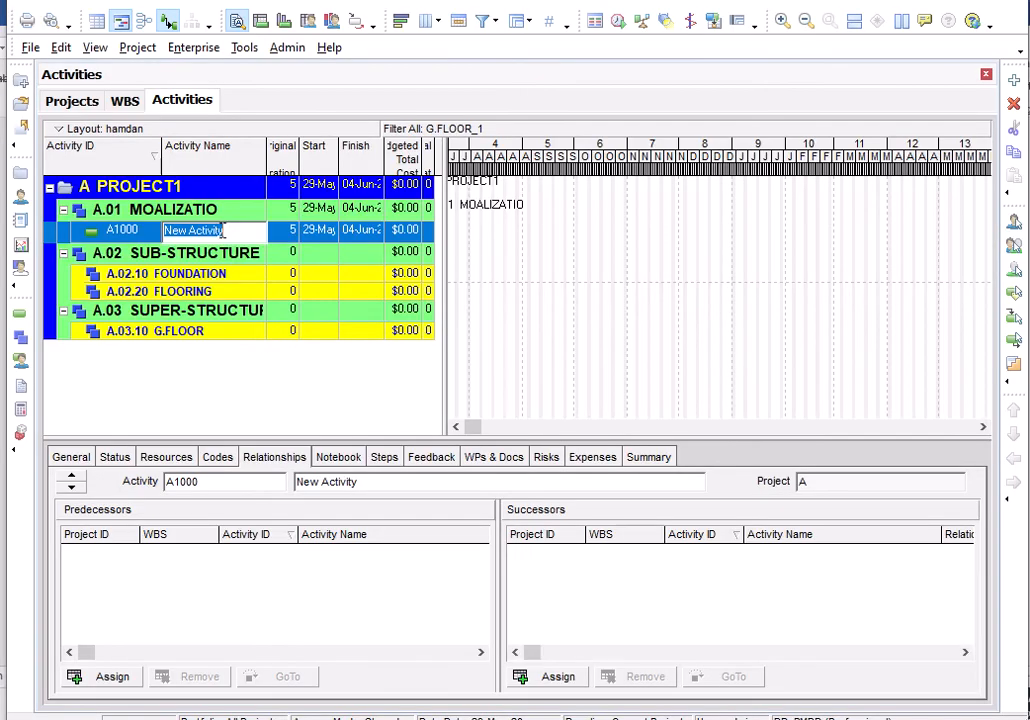
pyautogui.rightClick(222, 230)
pyautogui.click(277, 314)
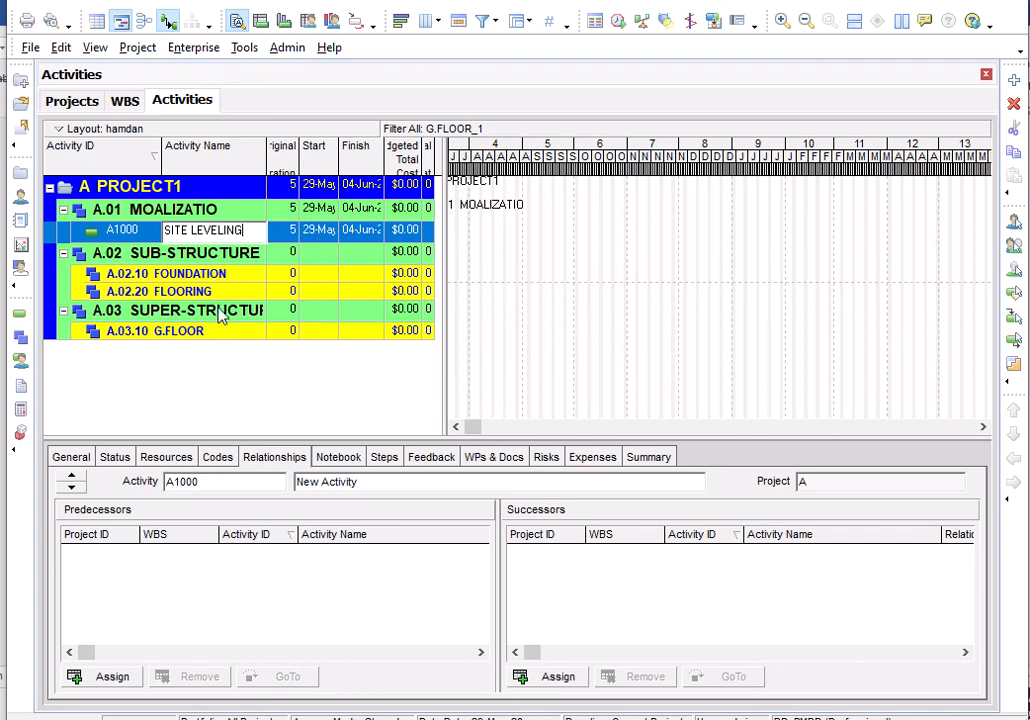
pyautogui.click(197, 366)
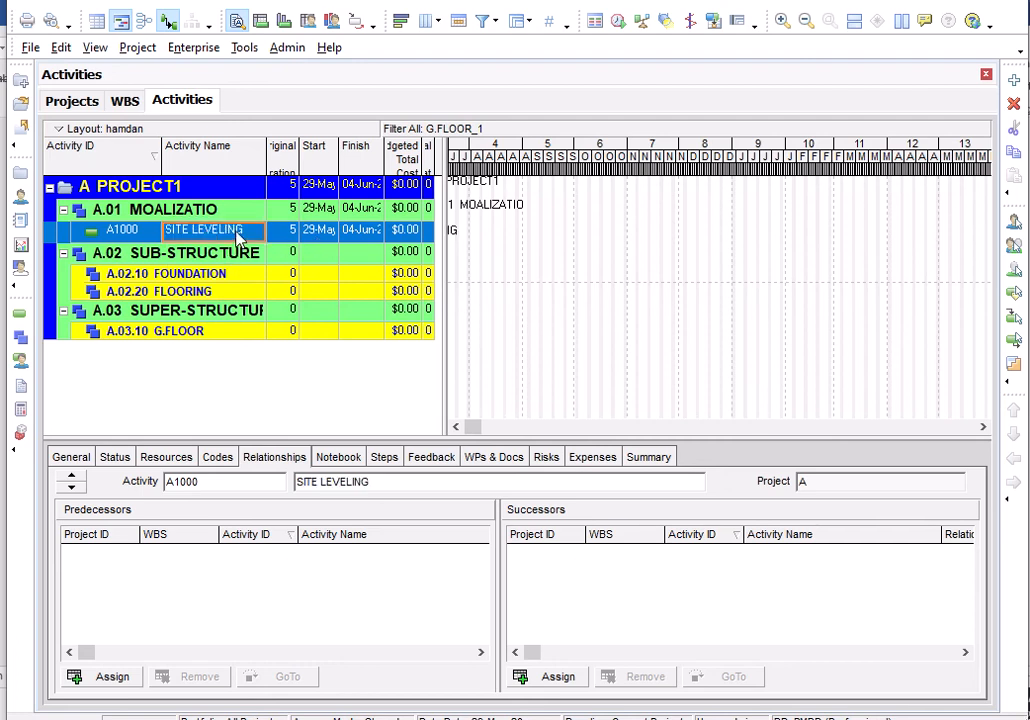
# - Add a second activity under A.01 MOALIZATIO and name it "Fencing." using the text copied from the Word activities table
pyautogui.rightClick(238, 237)
pyautogui.click(272, 344)
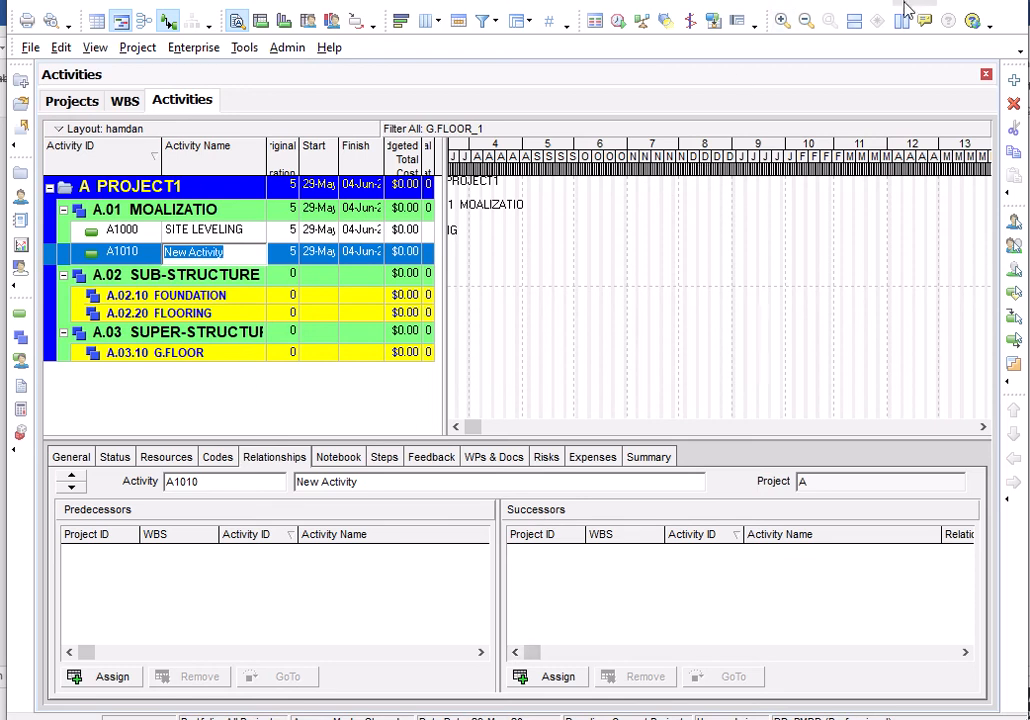
pyautogui.hotkey('alt', 'Tab')
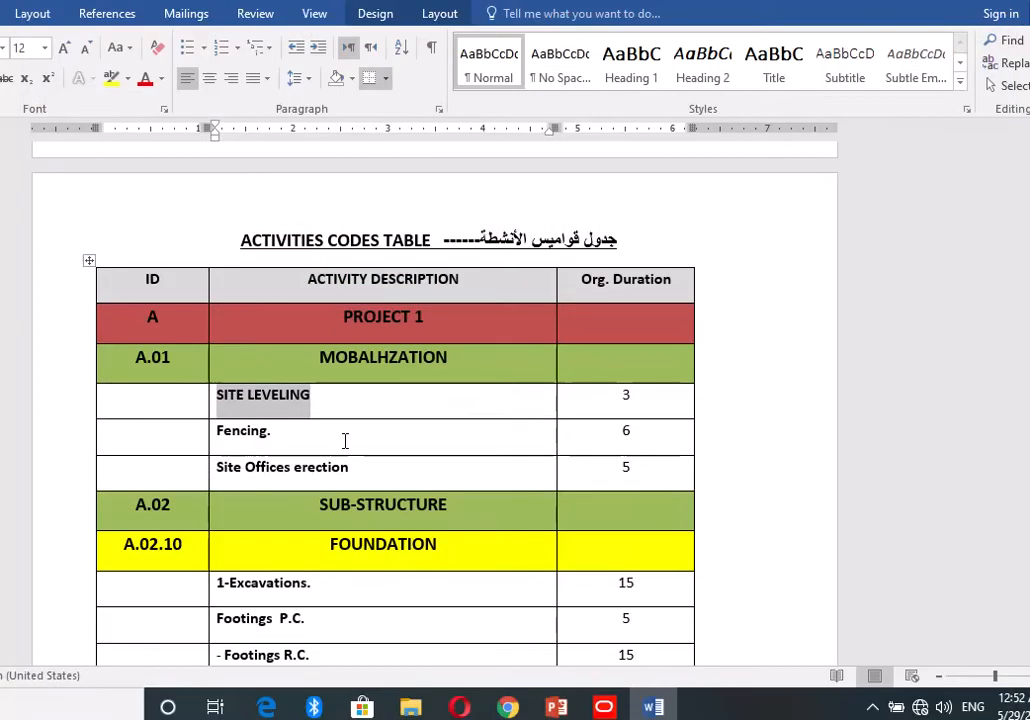
pyautogui.moveTo(274, 430); pyautogui.dragTo(219, 430)
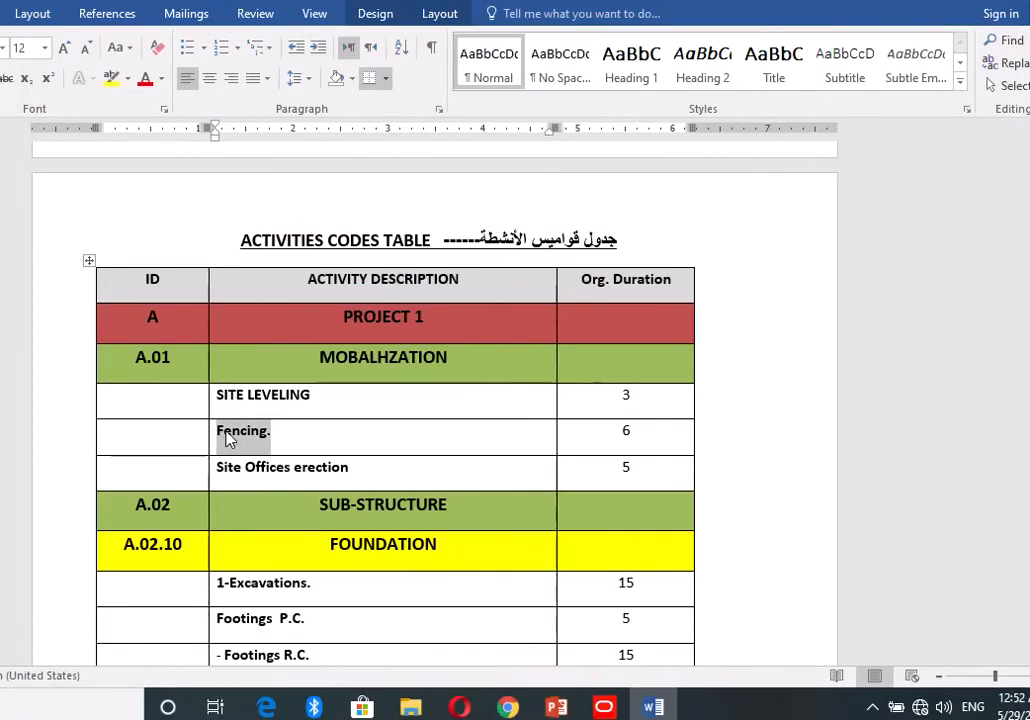
pyautogui.rightClick(229, 440)
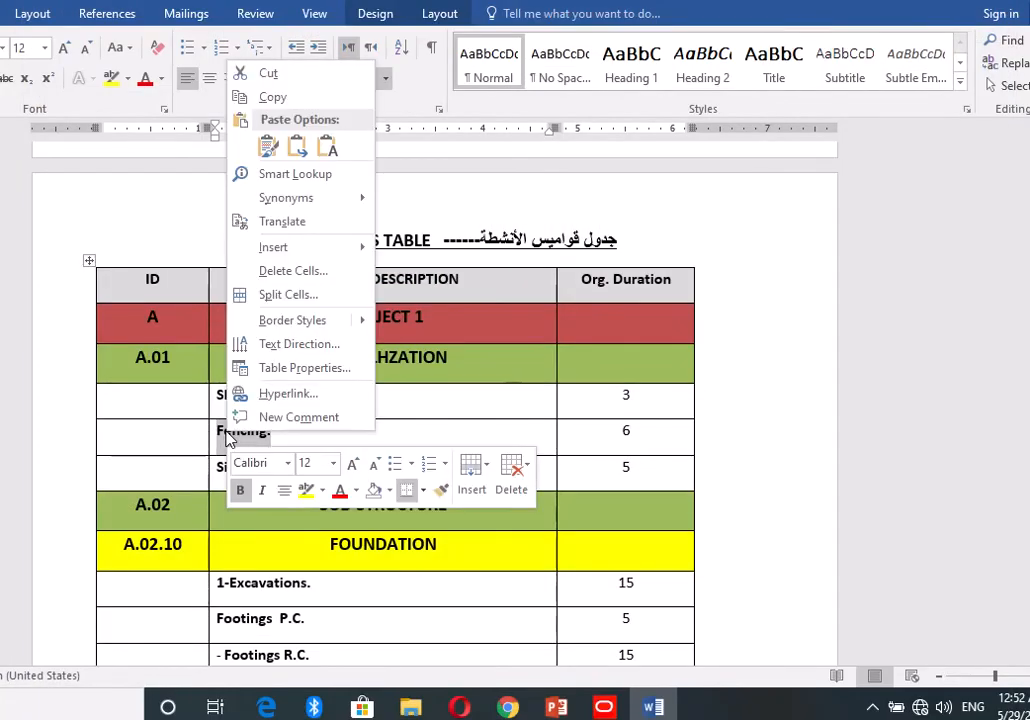
pyautogui.click(275, 98)
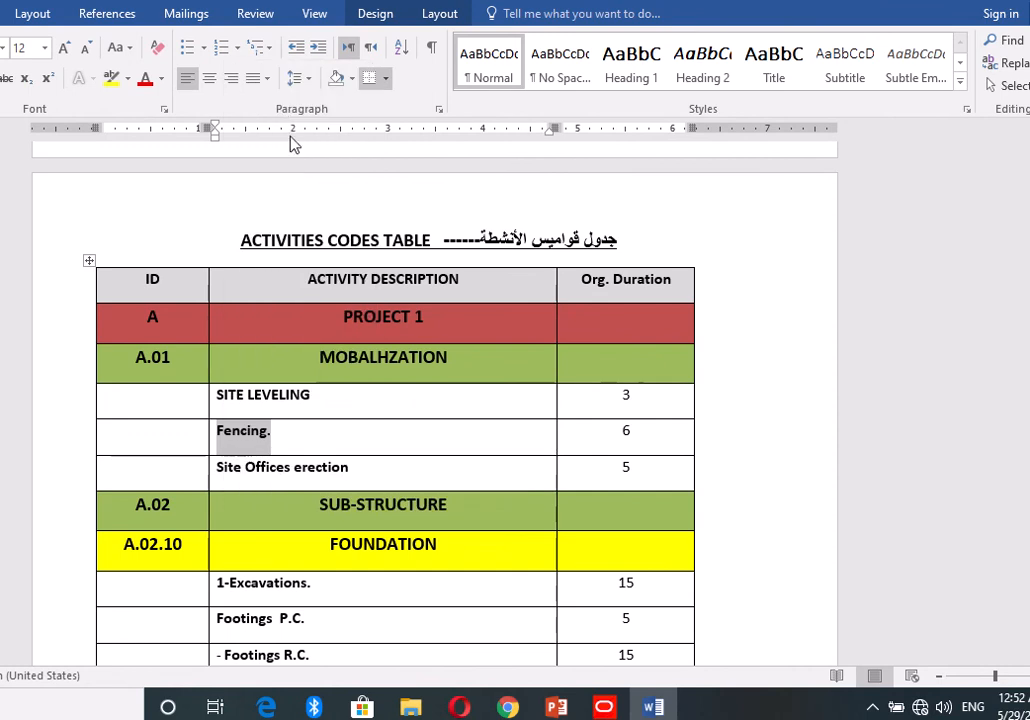
pyautogui.click(603, 707)
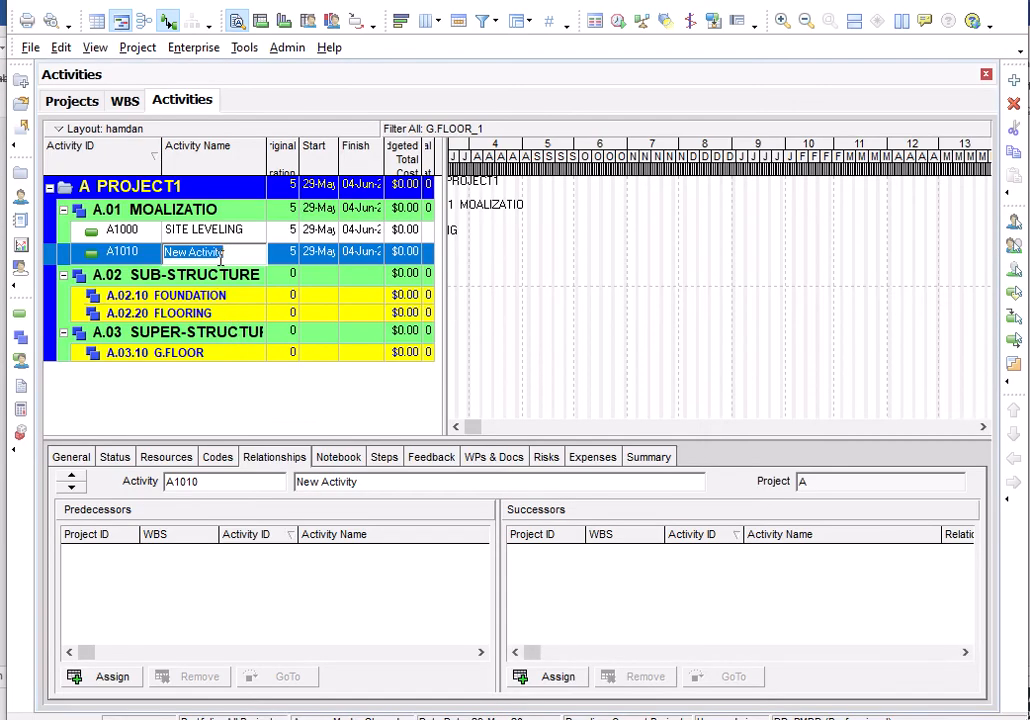
pyautogui.rightClick(221, 258)
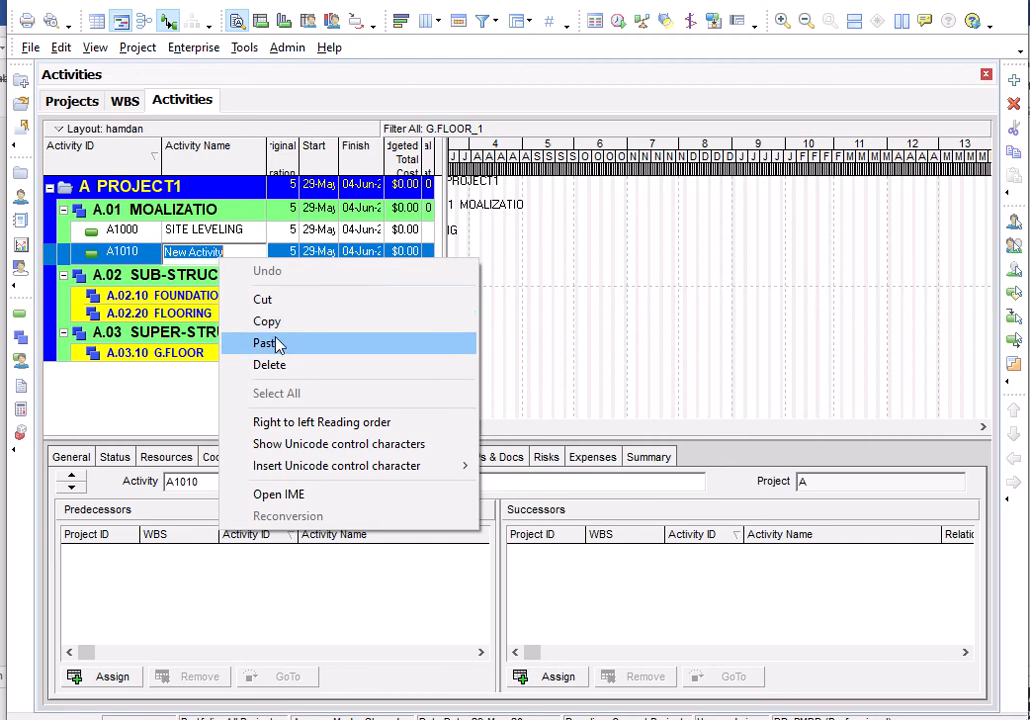
pyautogui.click(266, 343)
pyautogui.press('Return')
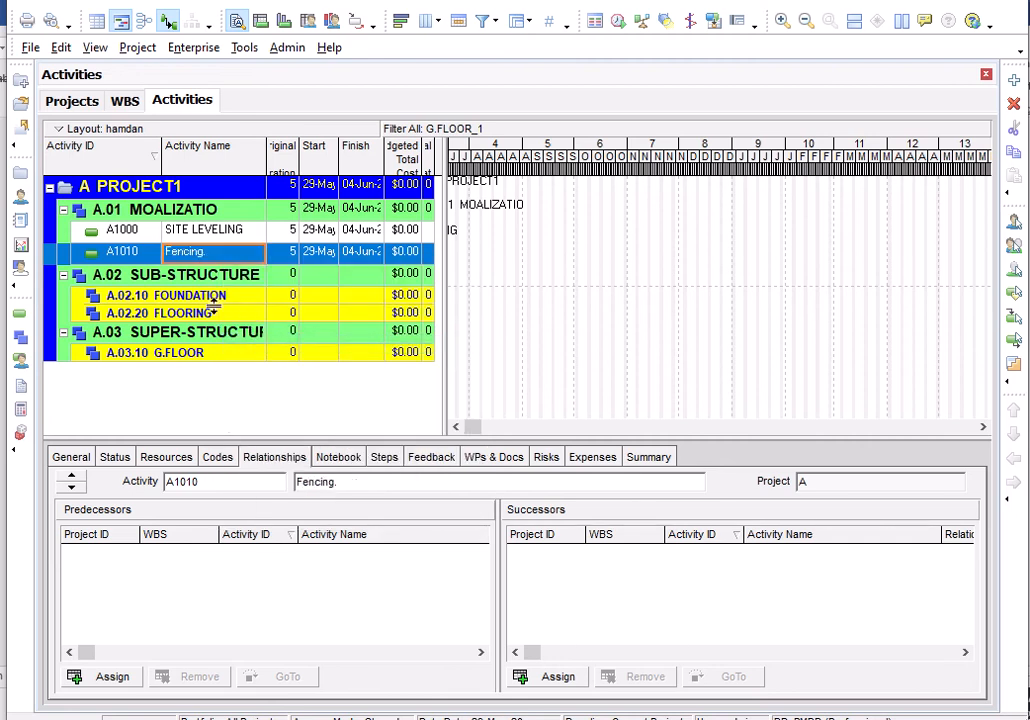
# - Add a third activity under A.01 MOALIZATIO and name it "Site Offices erection" using the text copied from the Word activities table
pyautogui.rightClick(220, 258)
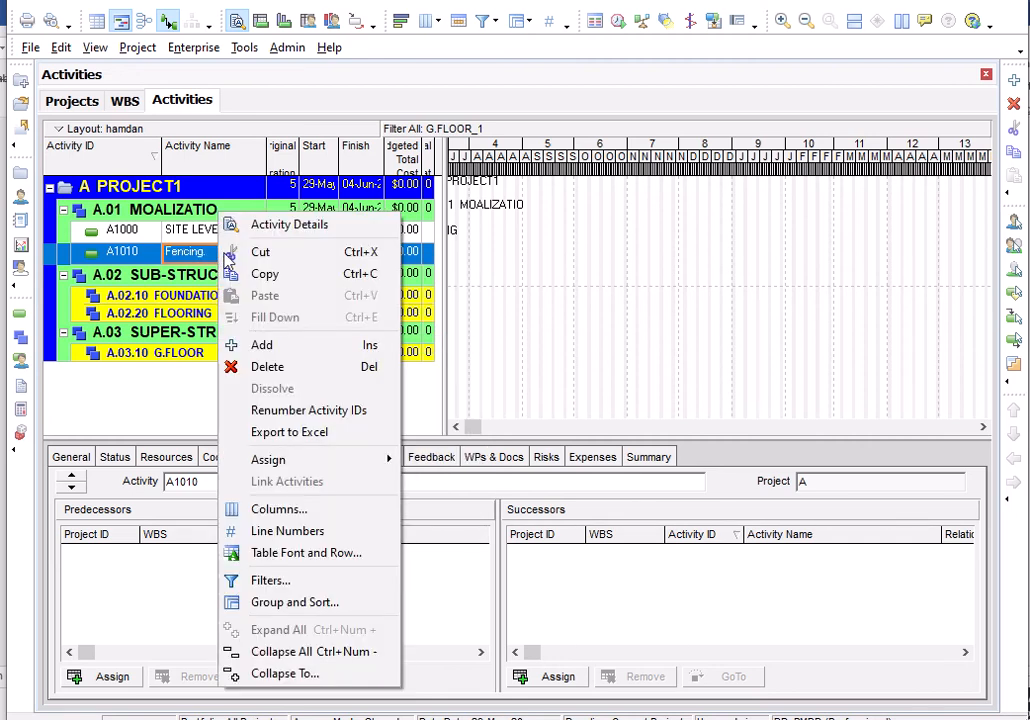
pyautogui.click(253, 345)
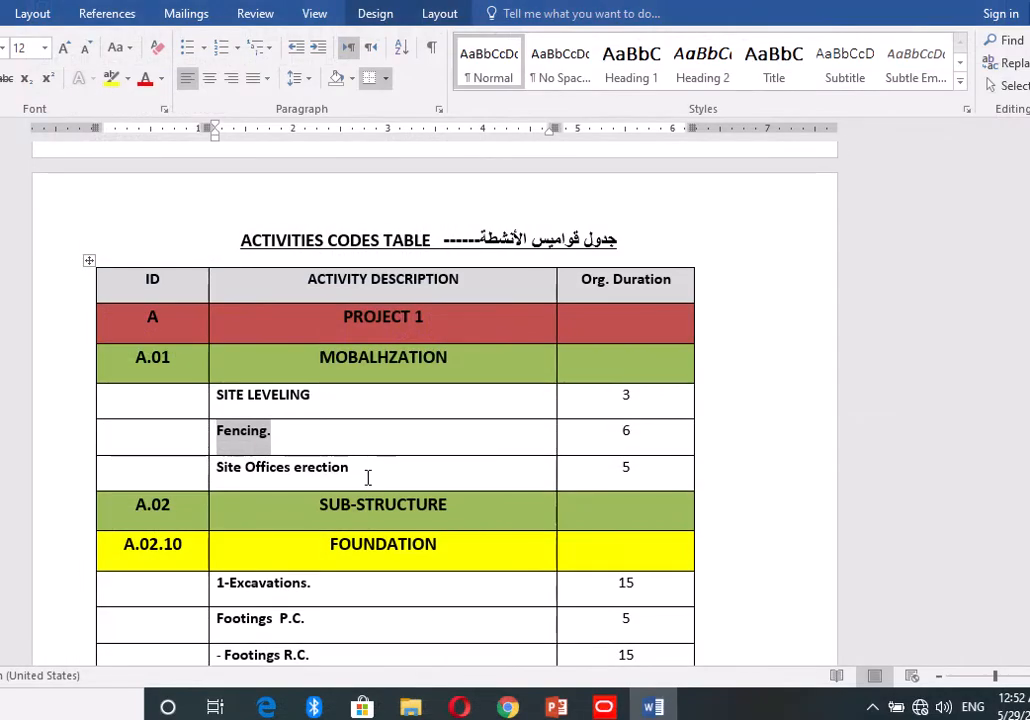
pyautogui.moveTo(375, 469); pyautogui.dragTo(246, 476)
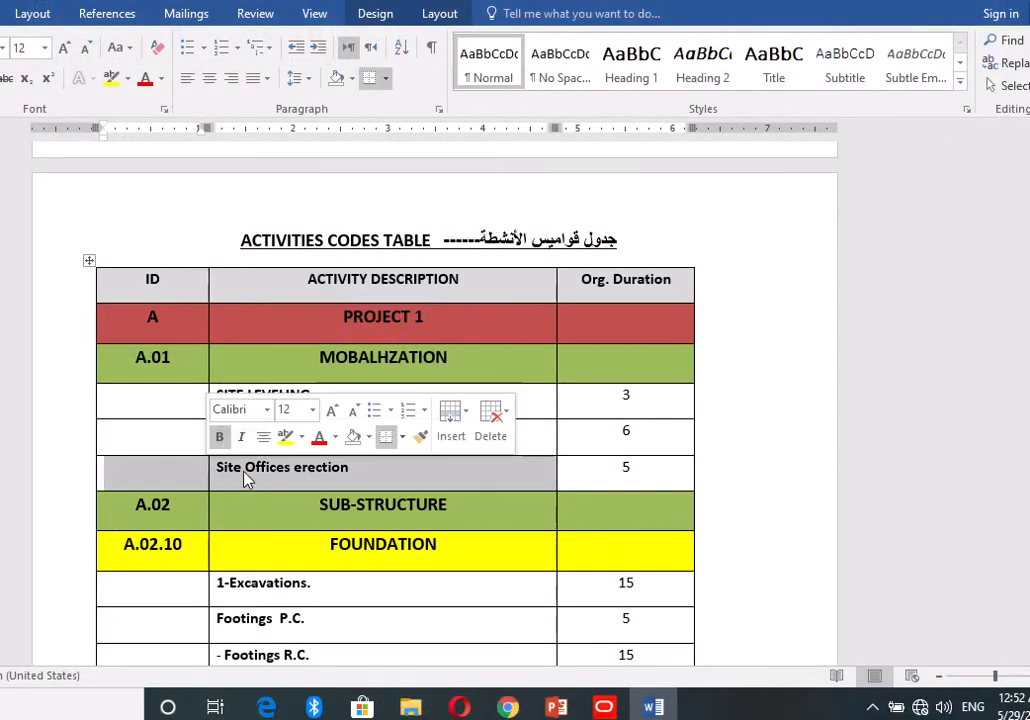
pyautogui.click(350, 467)
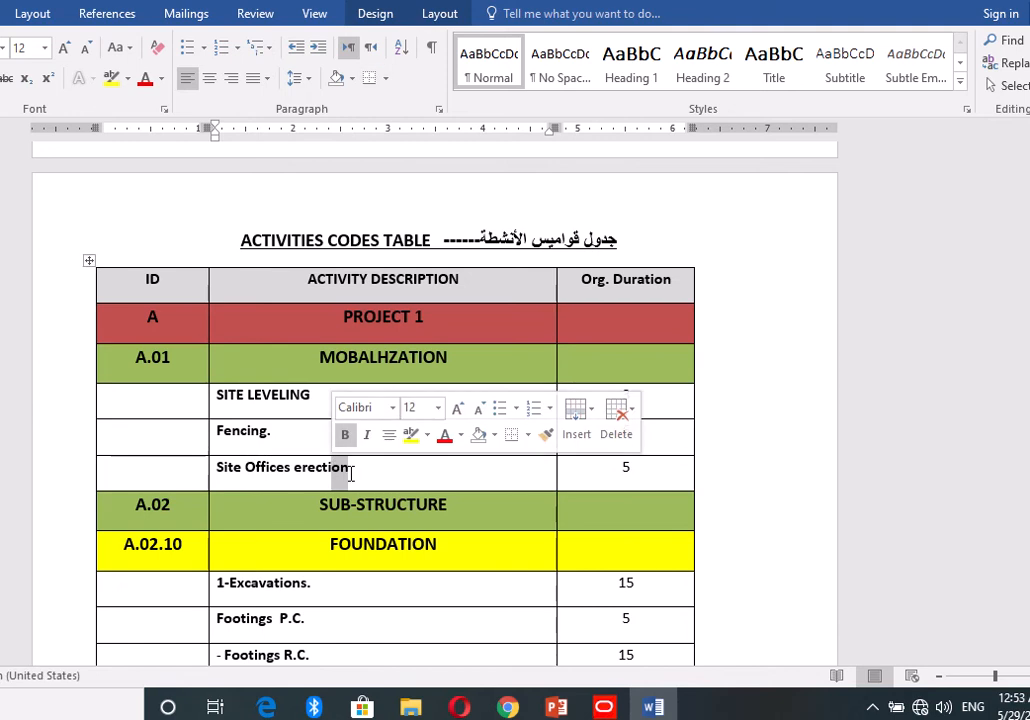
pyautogui.moveTo(350, 472); pyautogui.dragTo(213, 472)
pyautogui.rightClick(236, 478)
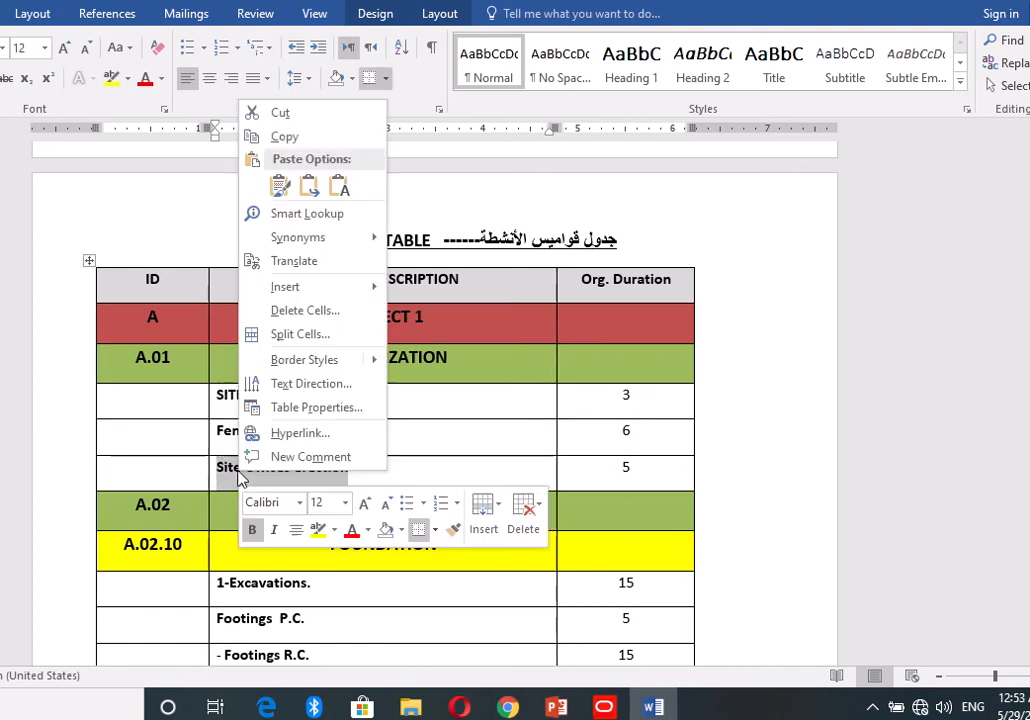
pyautogui.click(285, 140)
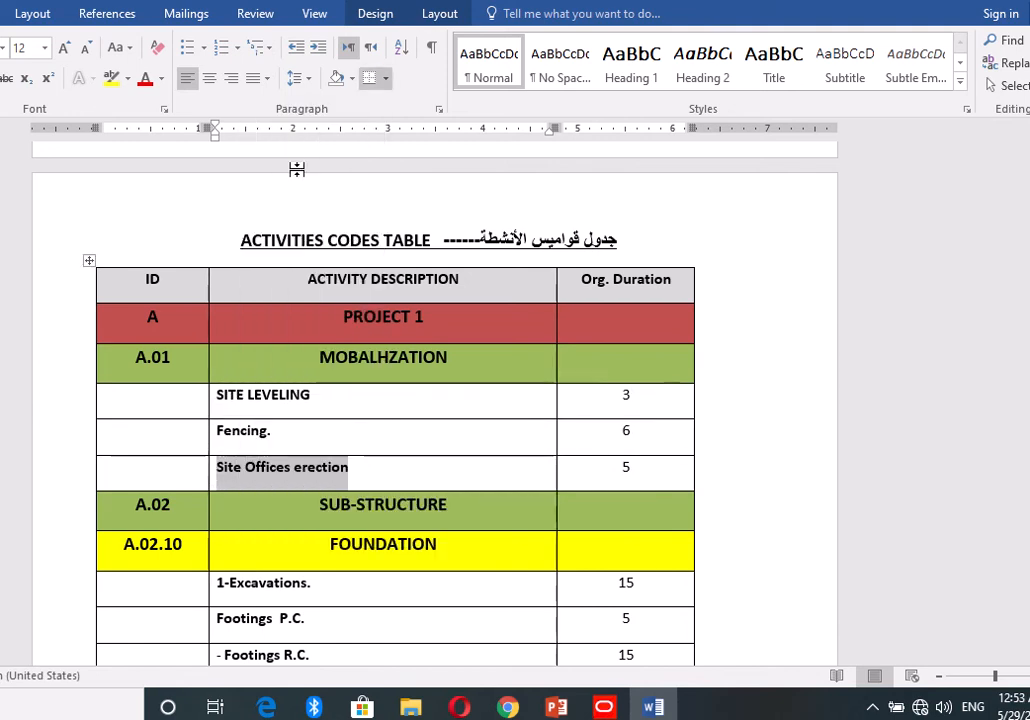
pyautogui.click(600, 708)
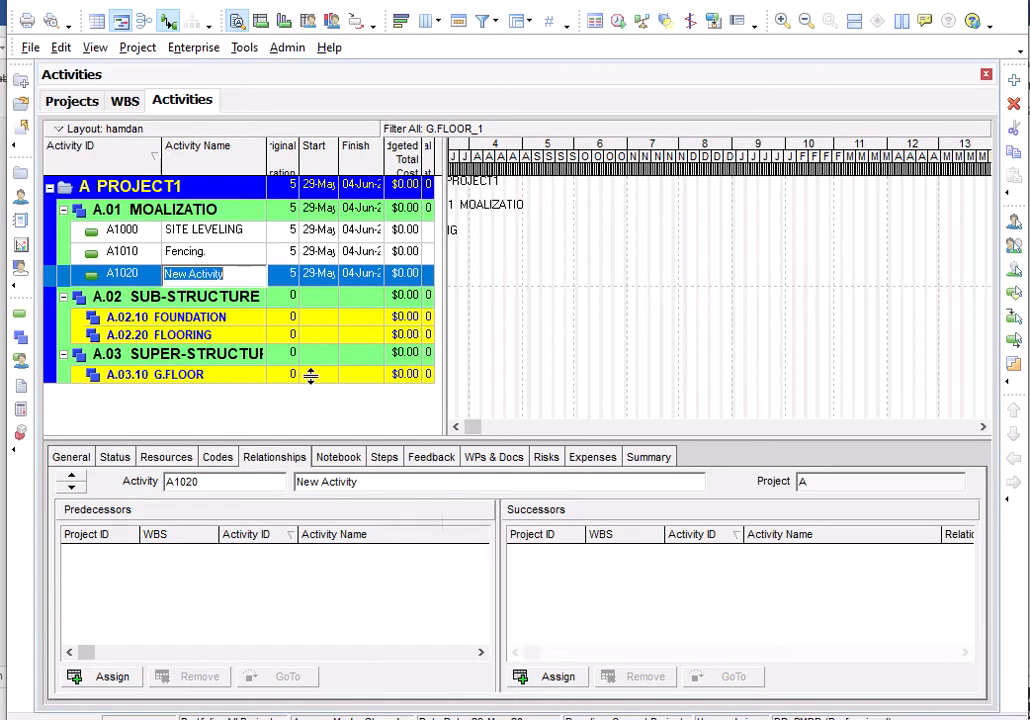
pyautogui.rightClick(212, 275)
pyautogui.click(260, 359)
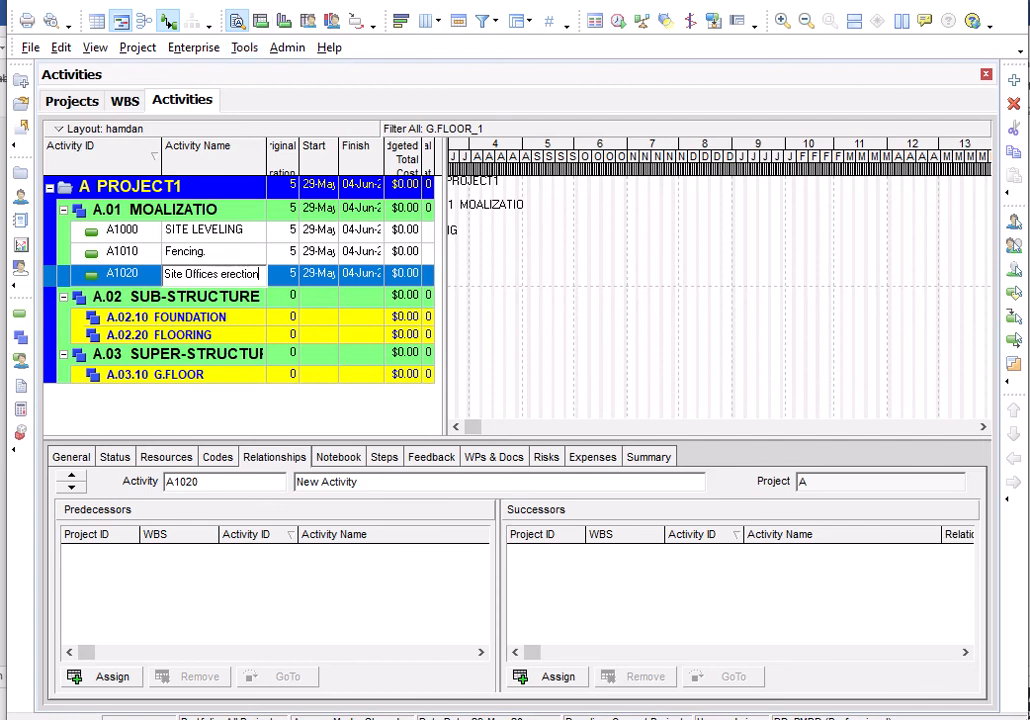
pyautogui.moveTo(295, 7)
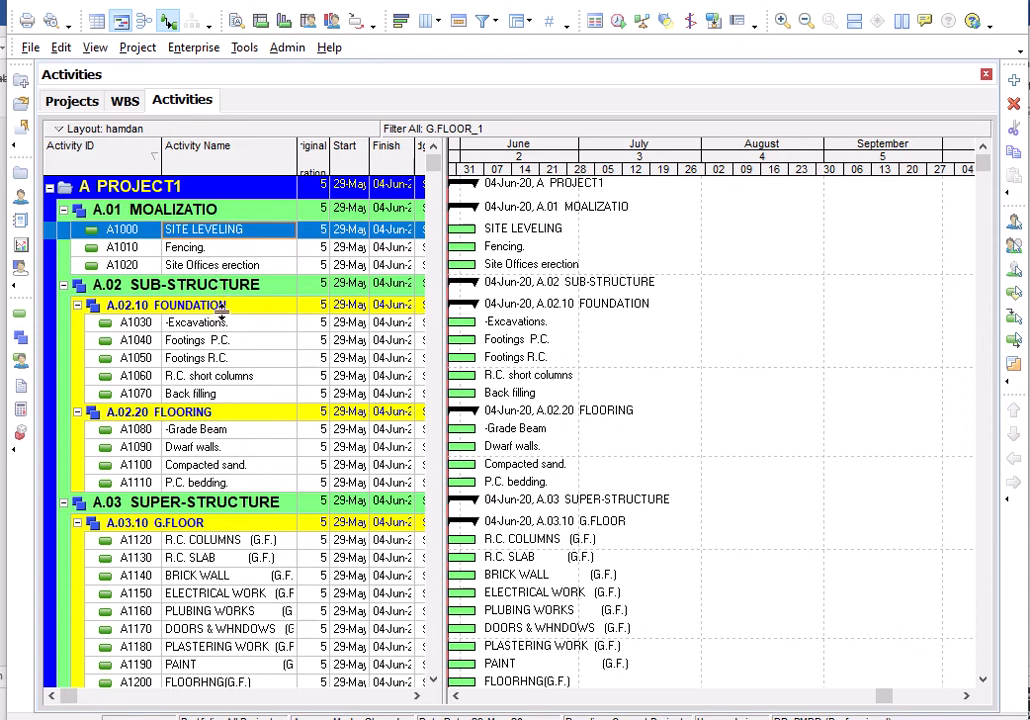
pyautogui.scroll(-1, 200, 475)
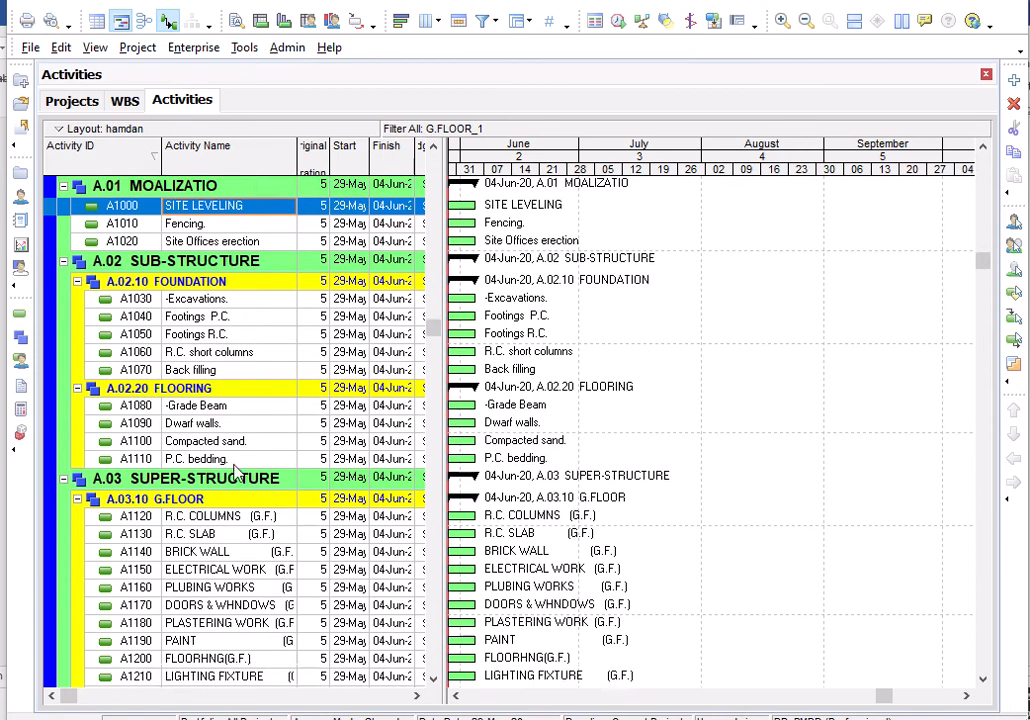
pyautogui.scroll(1, 230, 465)
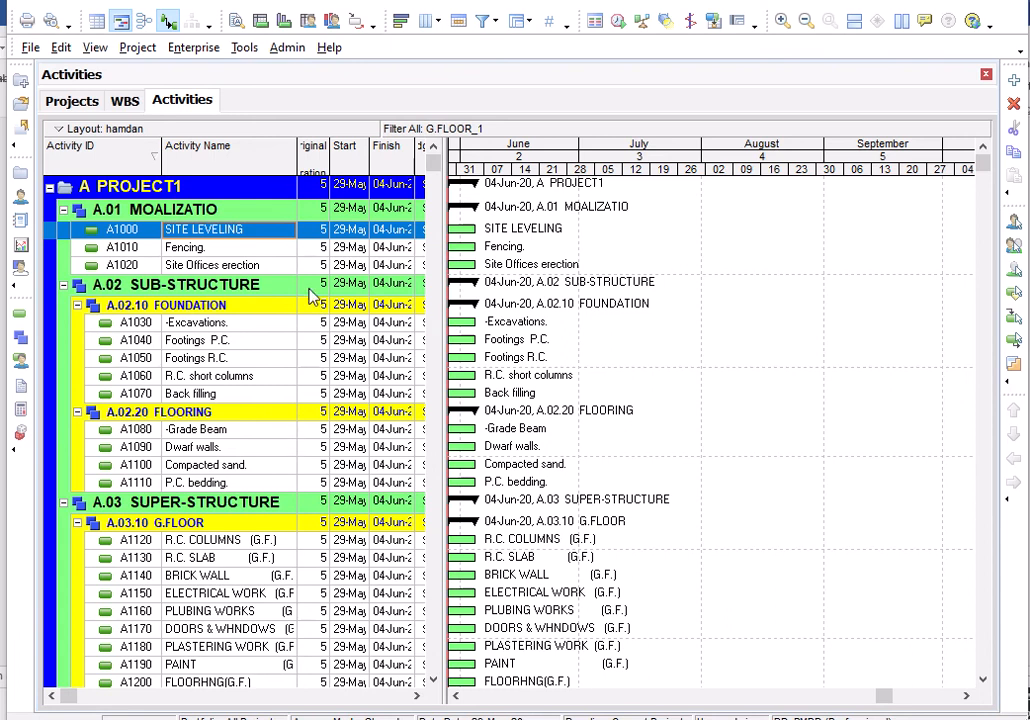
pyautogui.moveTo(310, 8)
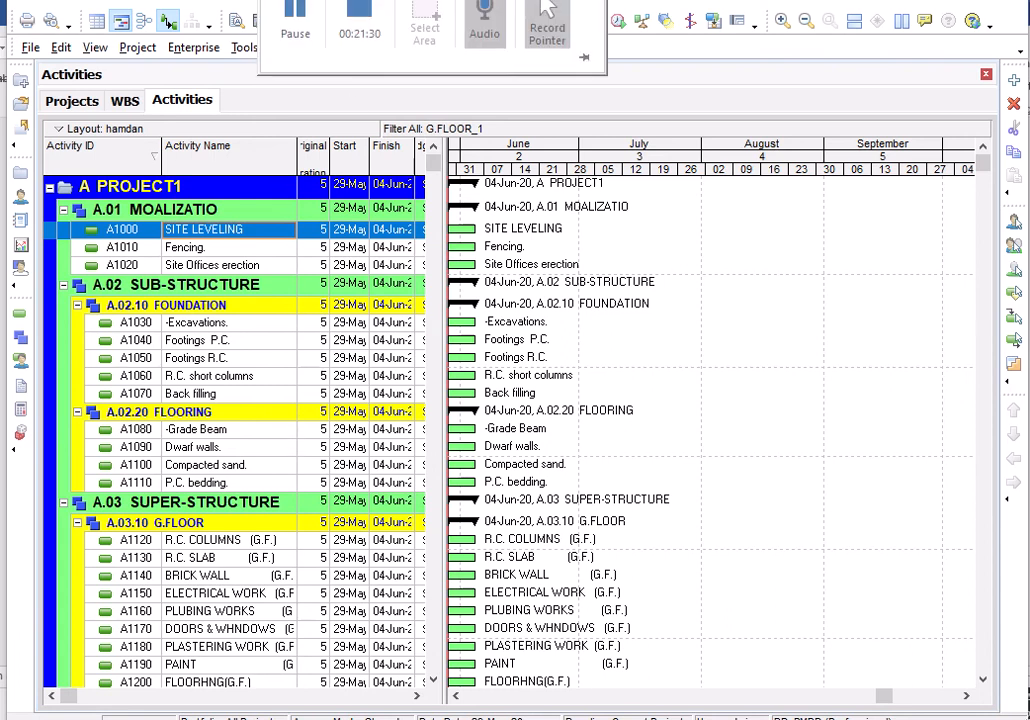
# - Set the original duration of A1000 SITE LEVELING to 3 and of A1010 Fencing to 6
pyautogui.click(318, 233)
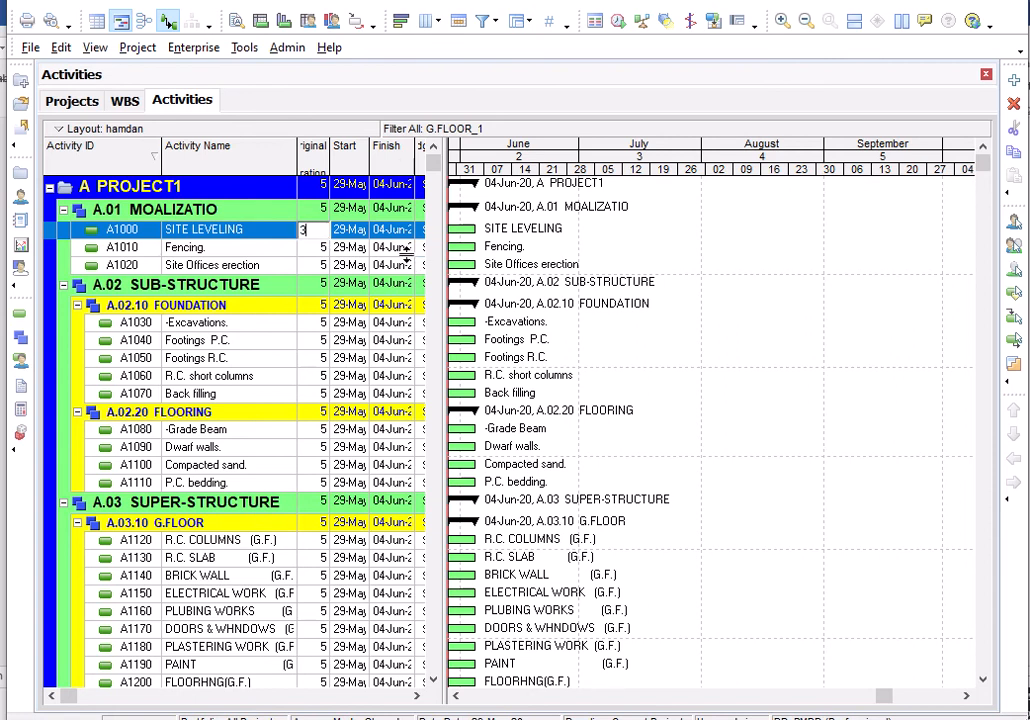
pyautogui.click(316, 250)
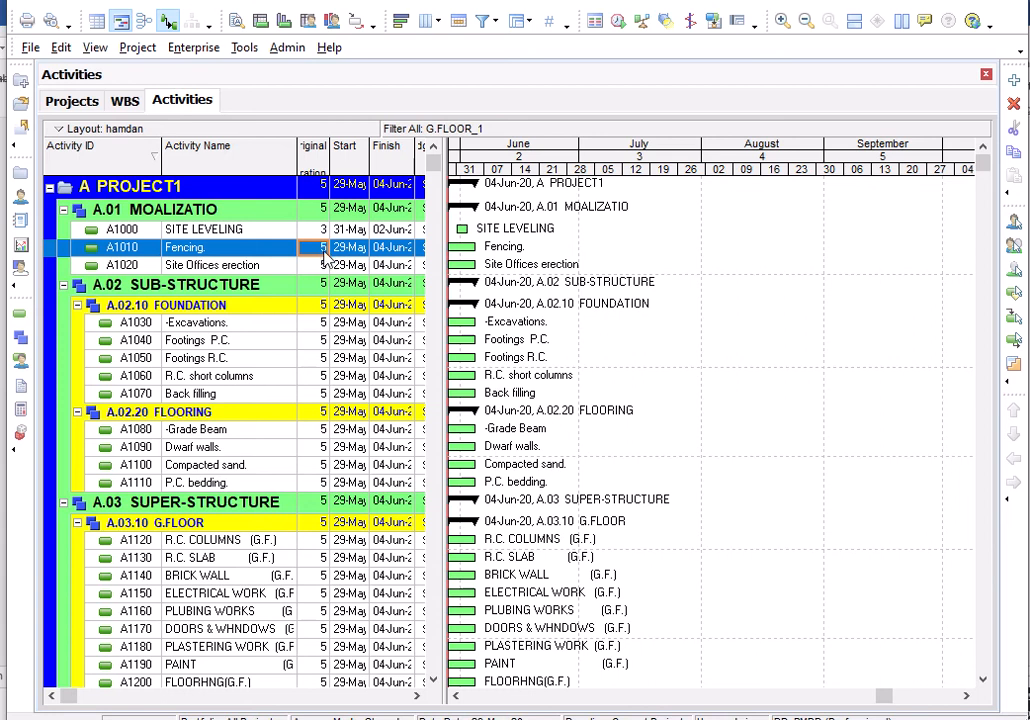
pyautogui.click(322, 249)
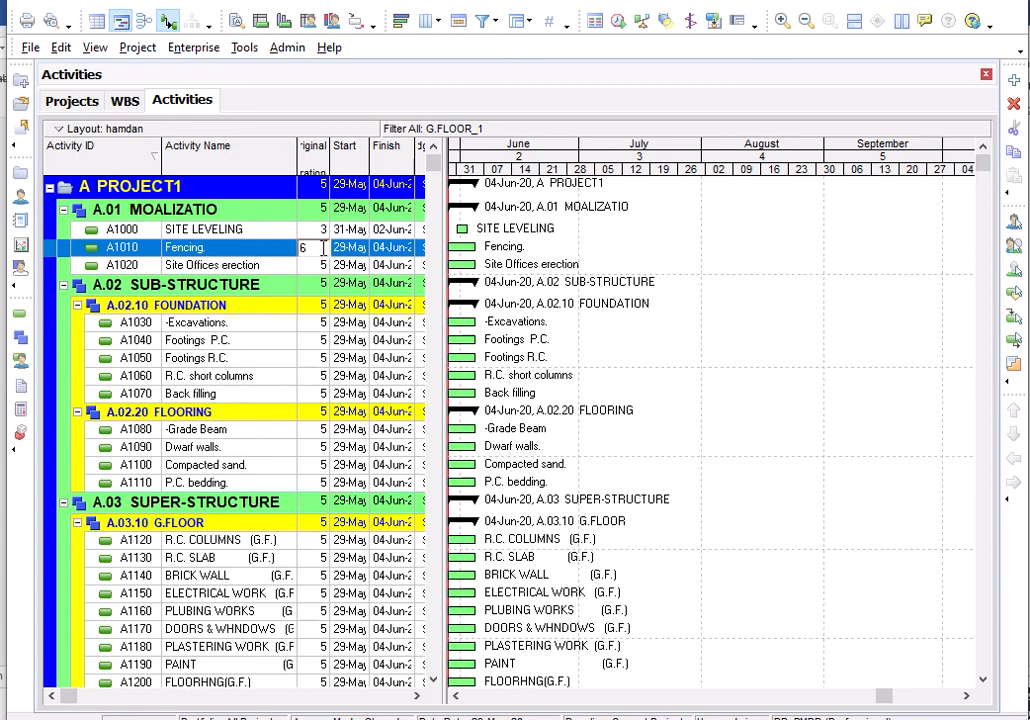
pyautogui.click(589, 233)
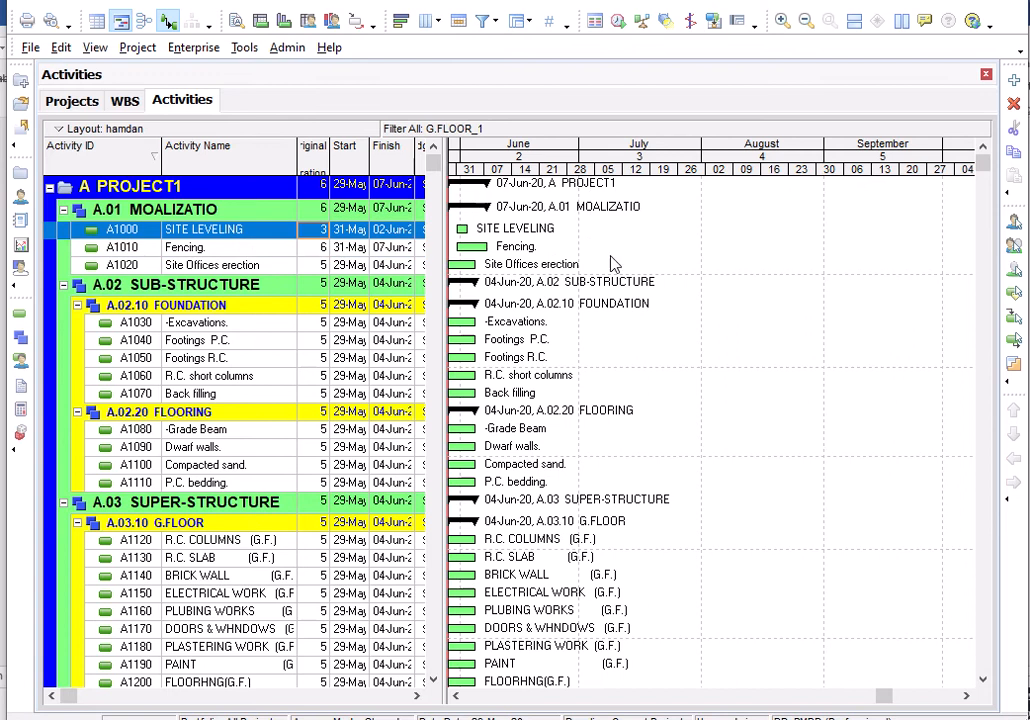
# - Enter 5 as the original duration of activity A1020 Site Offices erection
pyautogui.click(323, 266)
pyautogui.click(324, 266)
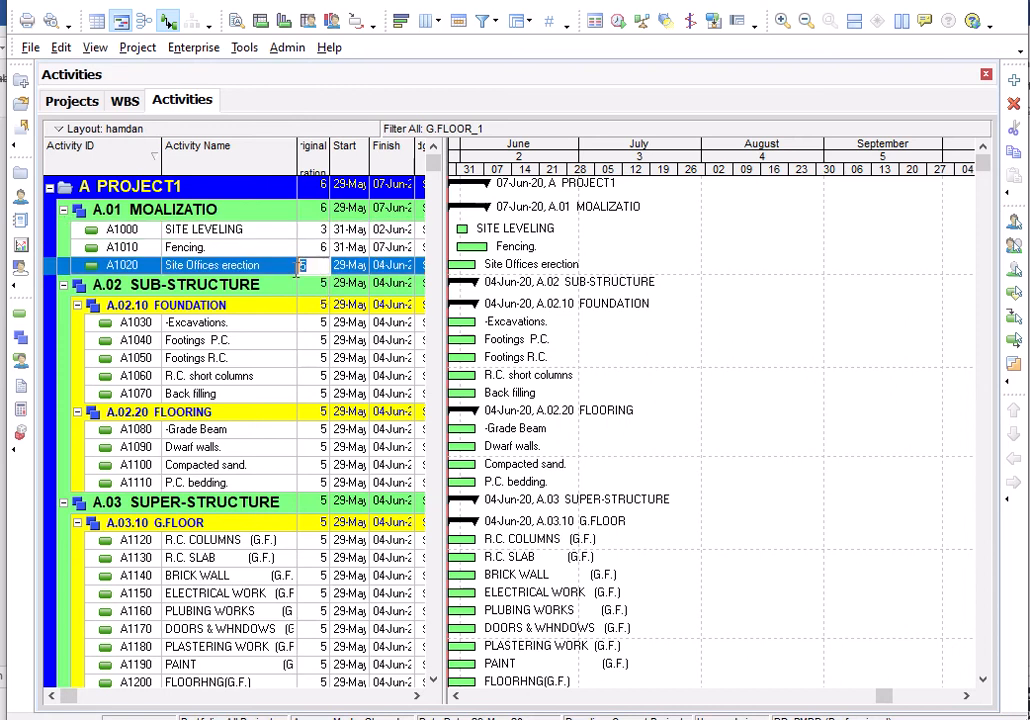
pyautogui.click(294, 267)
pyautogui.click(319, 269)
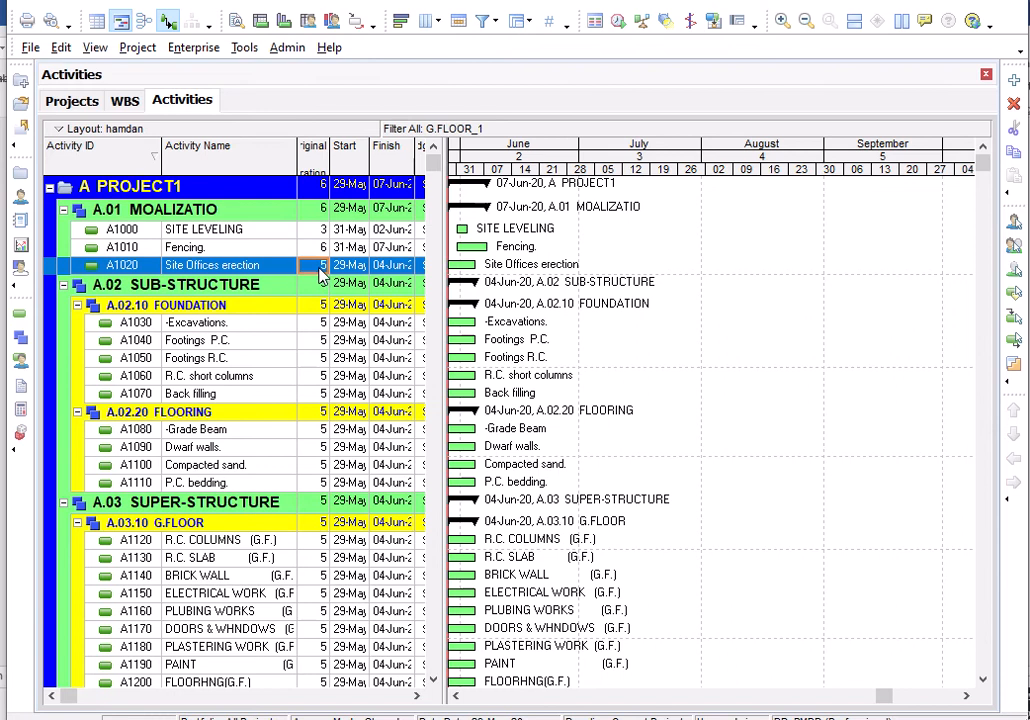
pyautogui.click(321, 266)
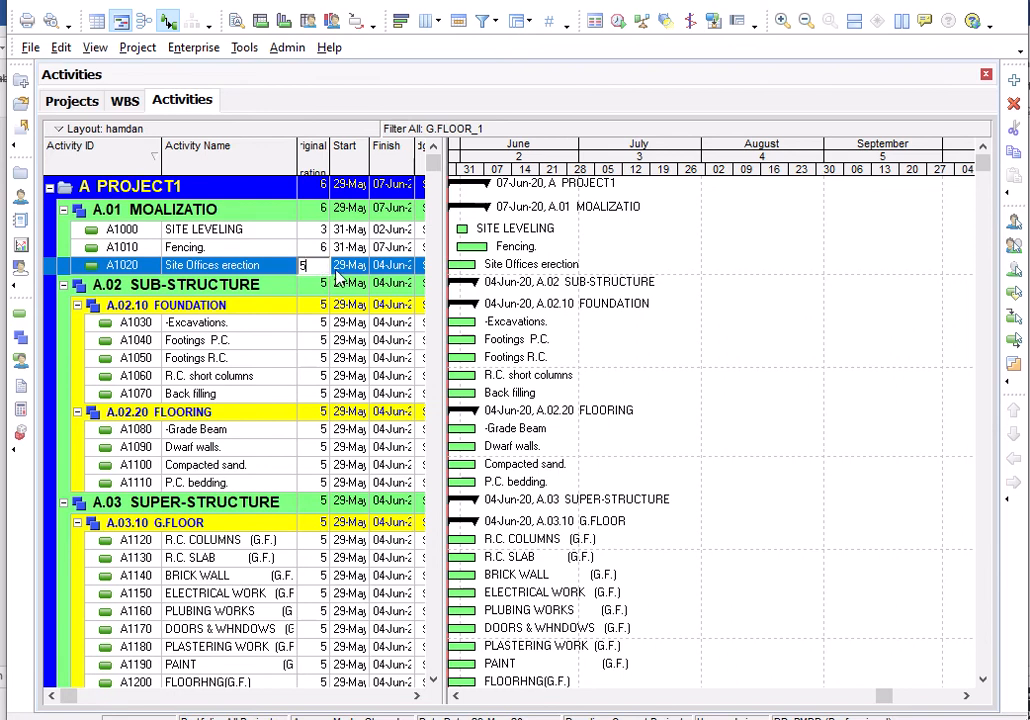
pyautogui.click(710, 377)
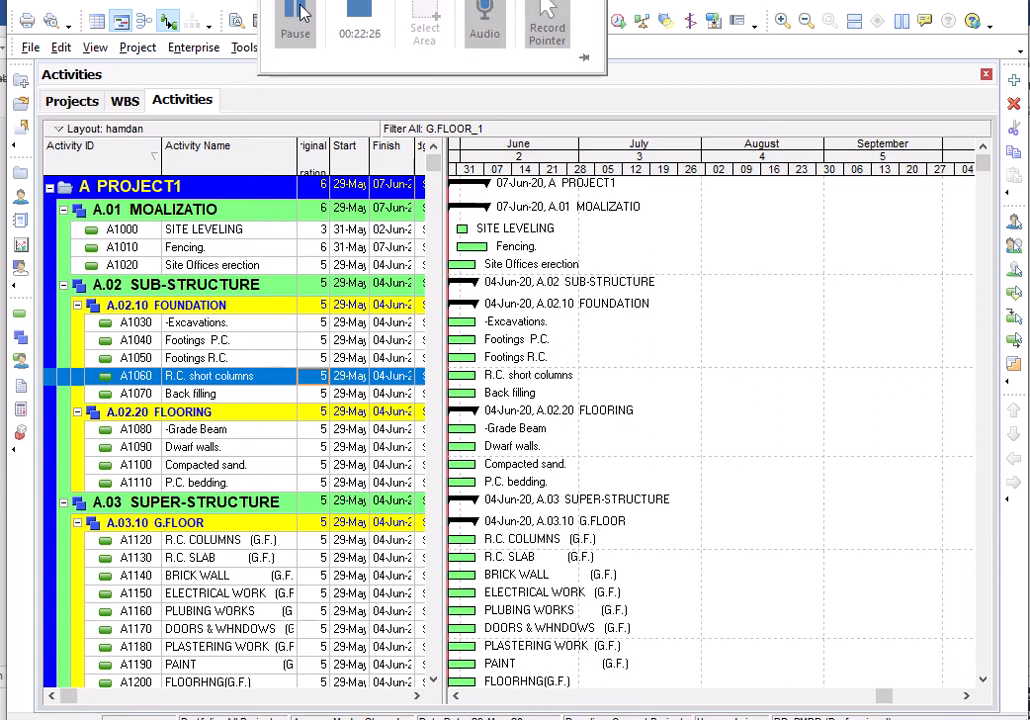
pyautogui.click(300, 10)
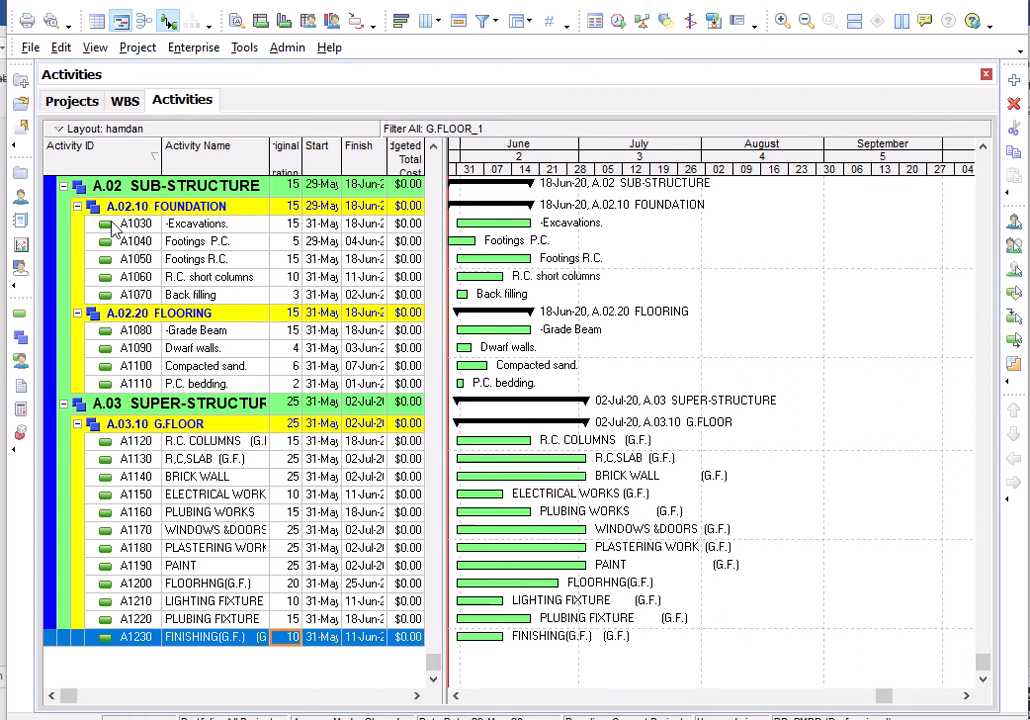
# - Show the activity Details beneath the activity table and Gantt chart
pyautogui.click(92, 48)
pyautogui.moveTo(140, 95)
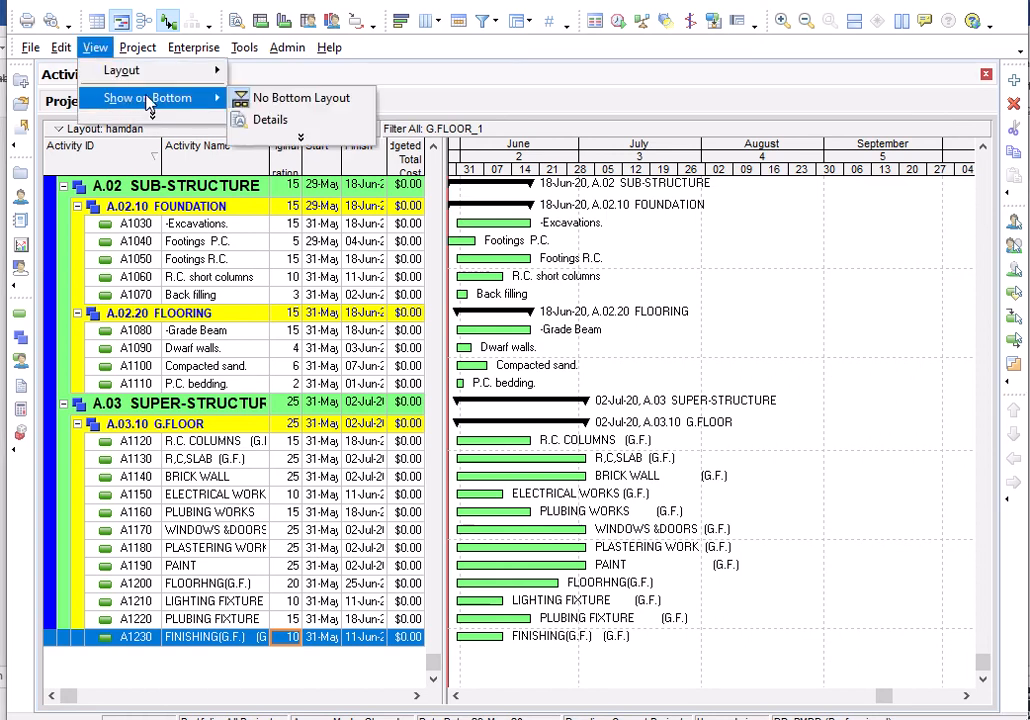
pyautogui.click(262, 120)
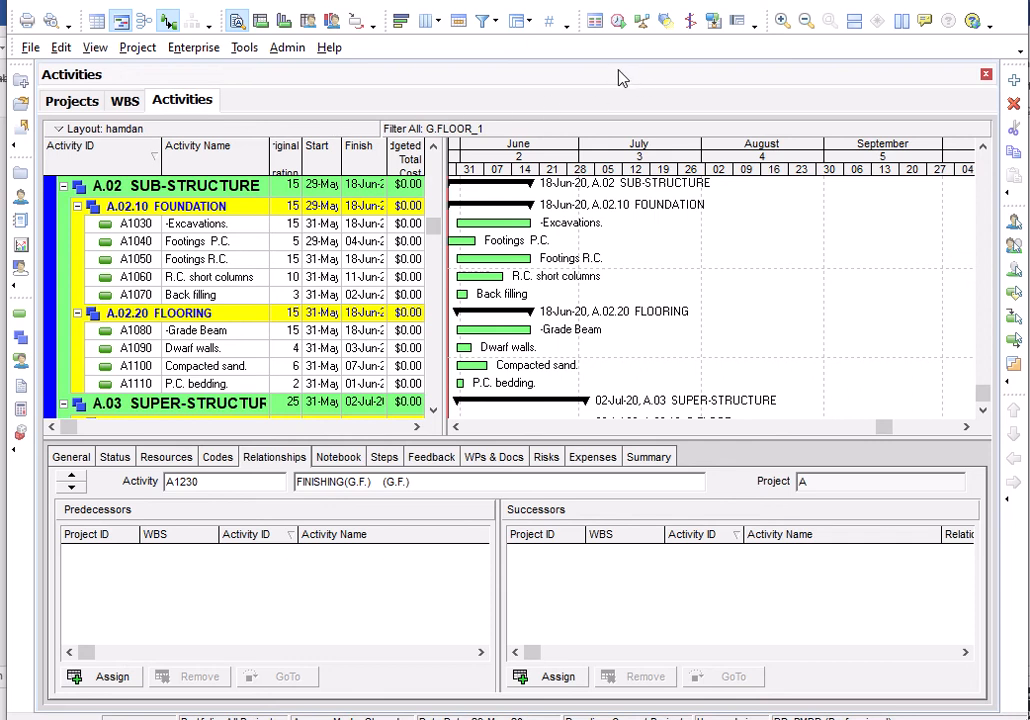
# - Enable "Schedule automatically when a change affects dates" in the schedule options, then leave the Schedule dialog without running the schedule
pyautogui.click(618, 22)
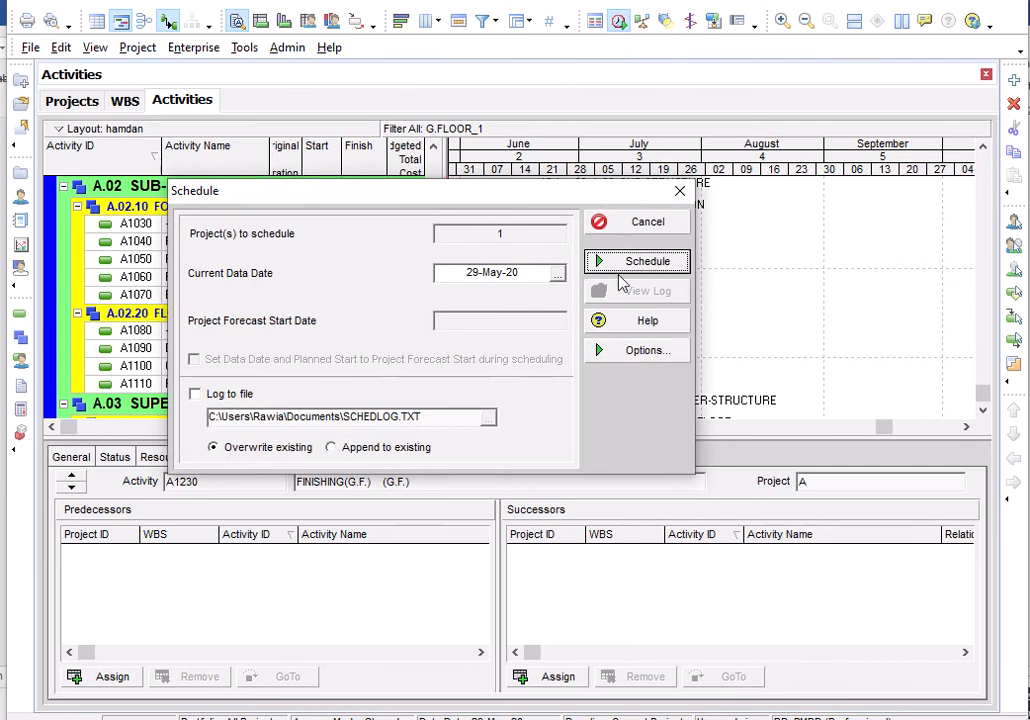
pyautogui.click(636, 356)
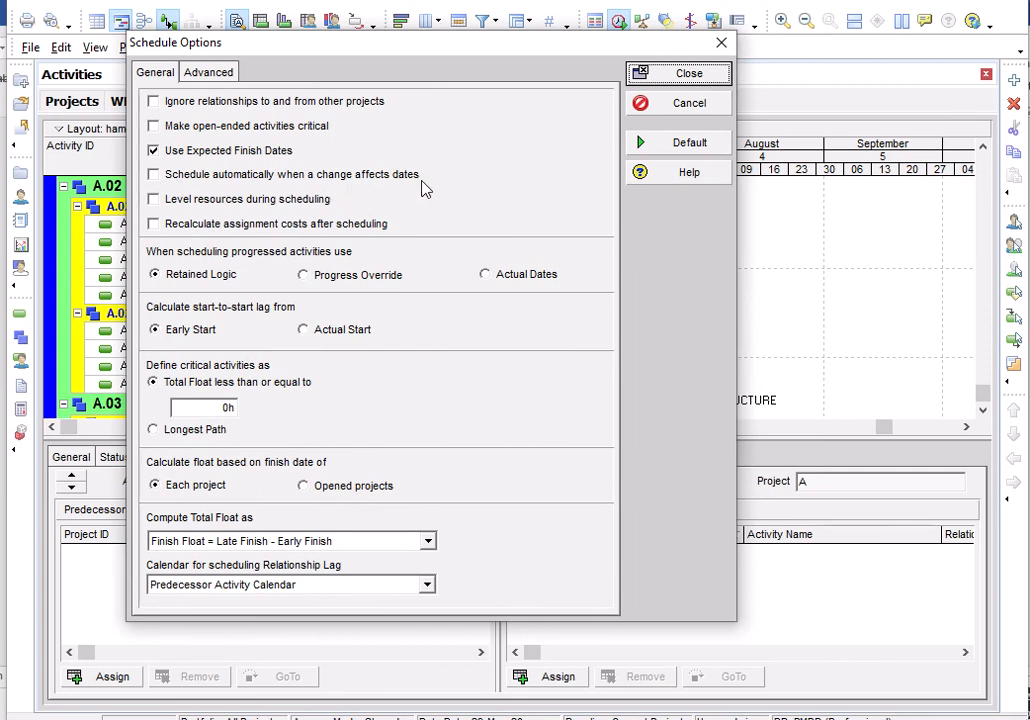
pyautogui.click(153, 175)
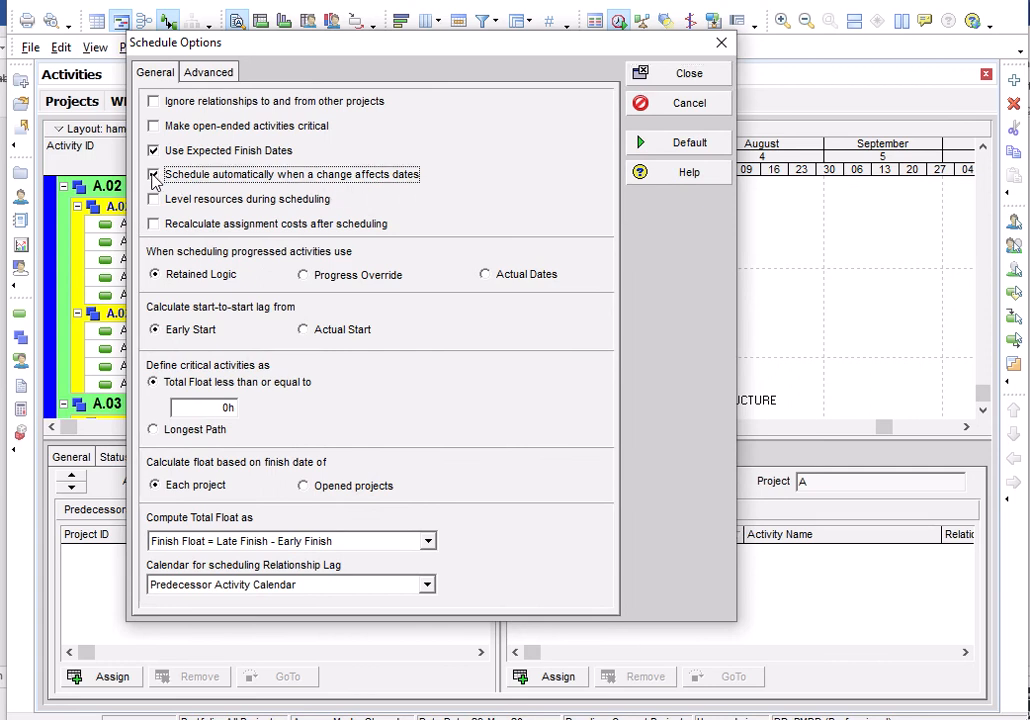
pyautogui.click(660, 79)
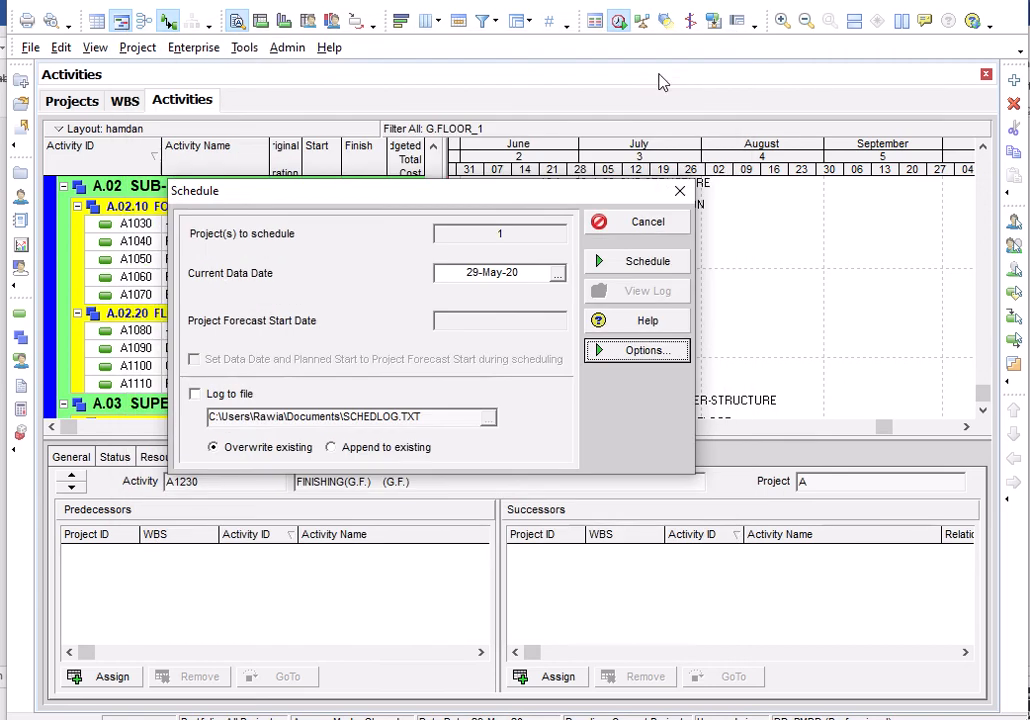
pyautogui.click(655, 228)
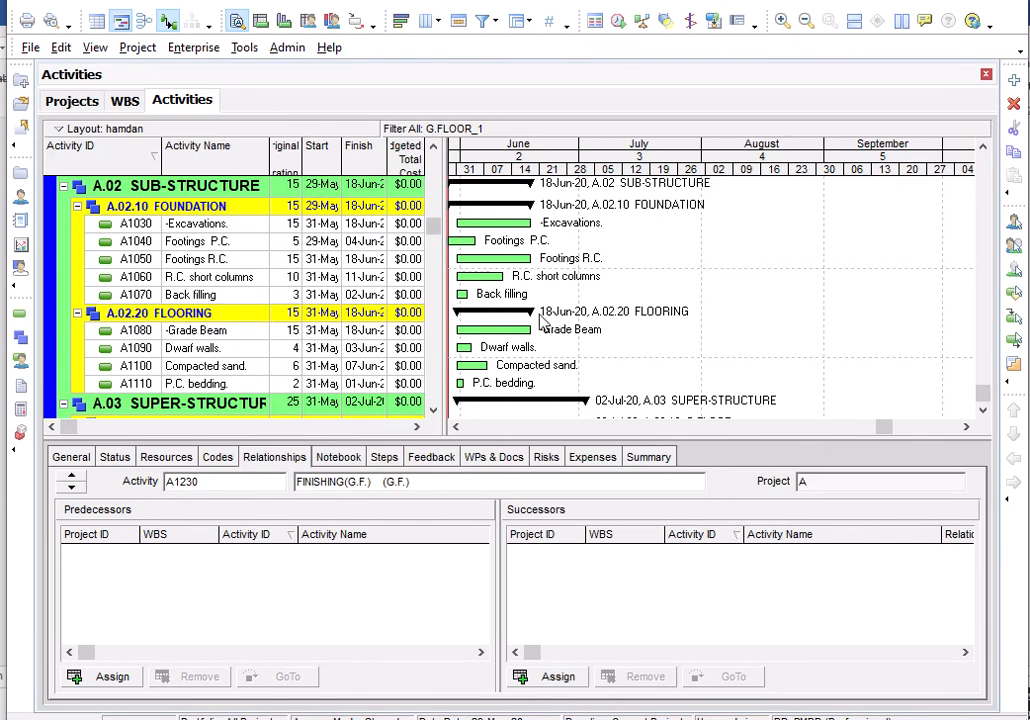
# - Assign A1010 Fencing and A1020 Site Offices erection as successors of A1000 SITE LEVELING
pyautogui.scroll(1, 517, 322)
pyautogui.scroll(2, 517, 322)
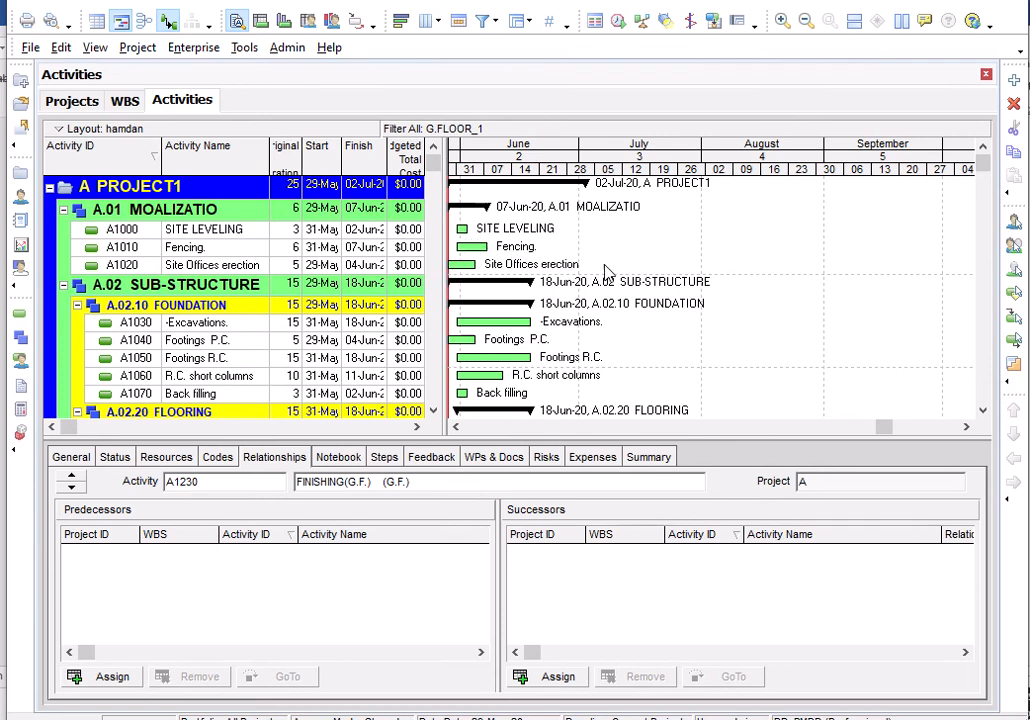
pyautogui.click(462, 231)
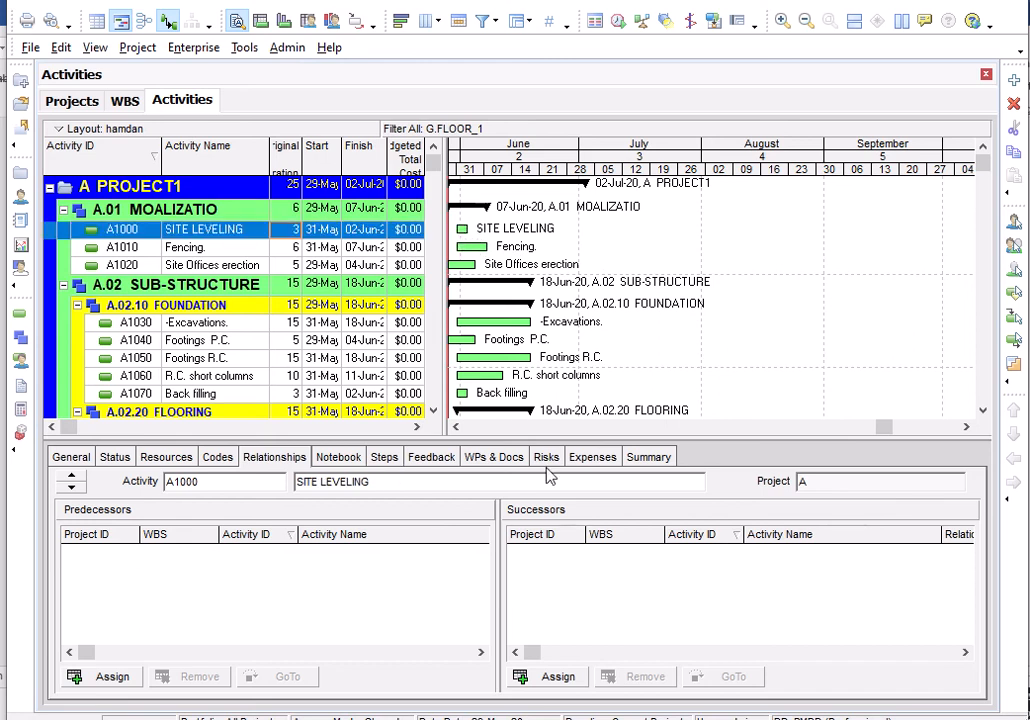
pyautogui.click(557, 678)
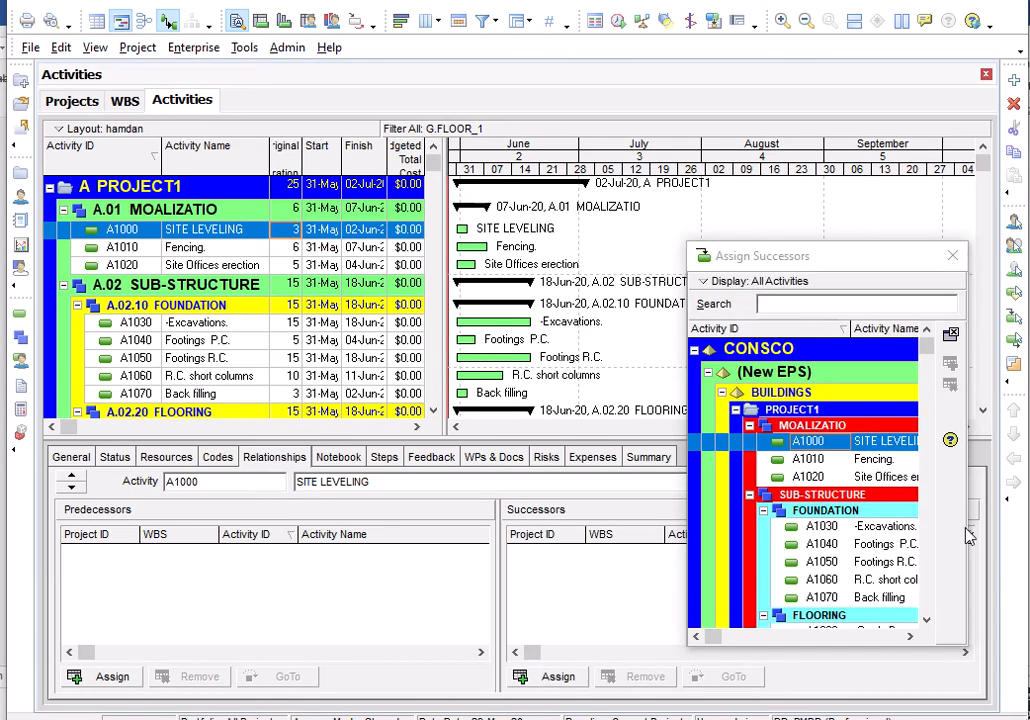
pyautogui.doubleClick(876, 460)
pyautogui.doubleClick(877, 479)
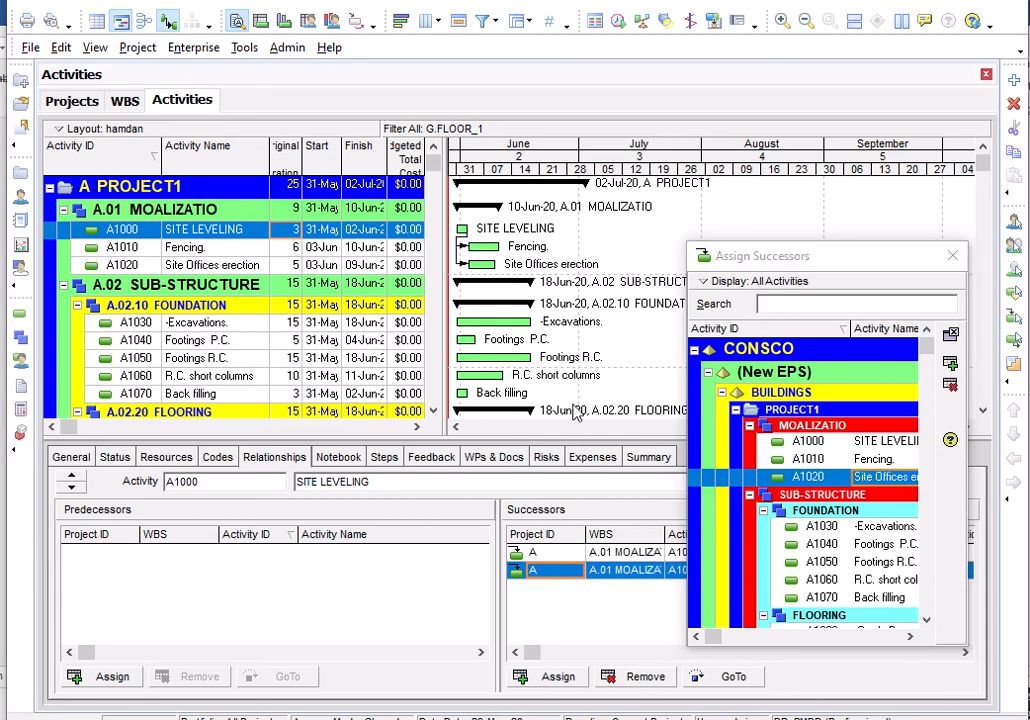
pyautogui.click(951, 256)
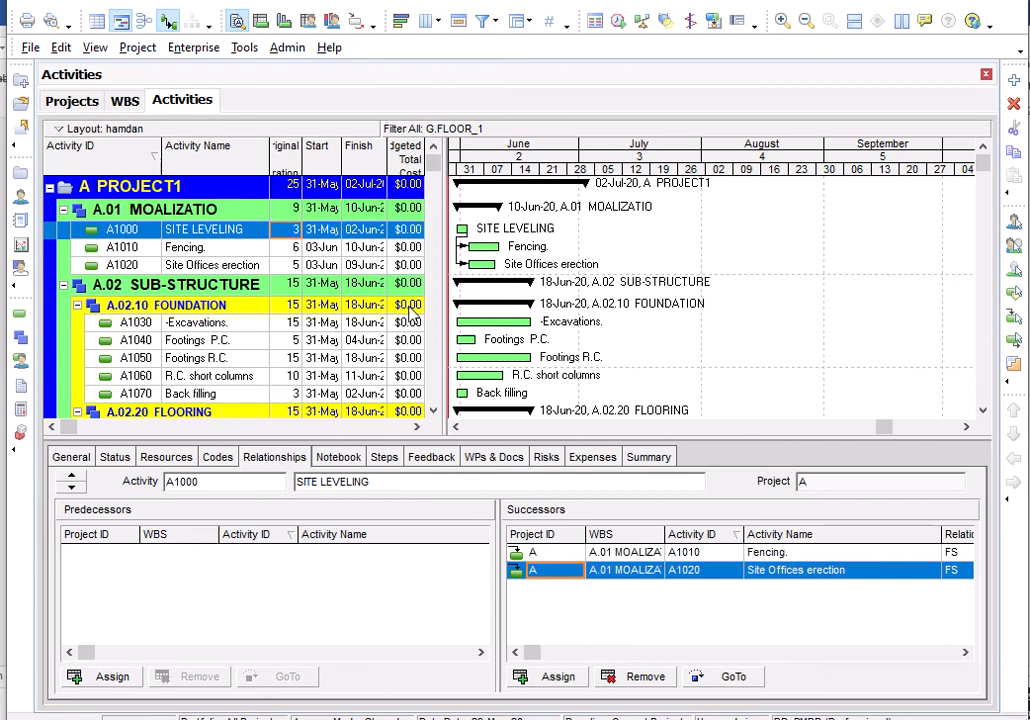
# - Link the five A.02.10 FOUNDATION activities, A1030 Excavations through A1070 Back filling, in sequence
pyautogui.click(220, 323)
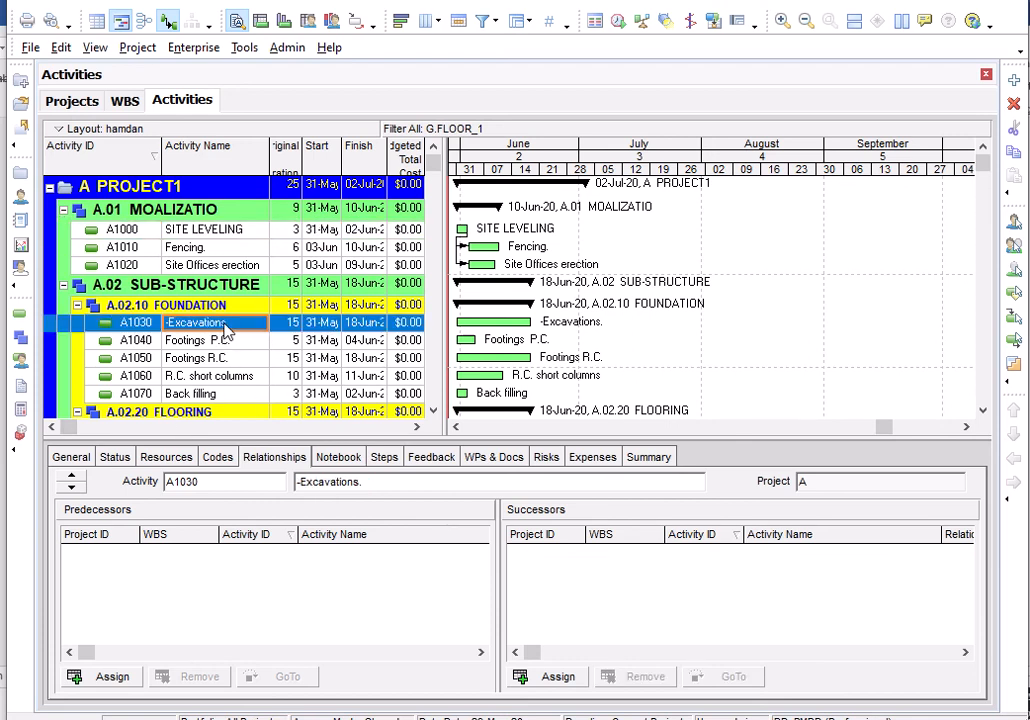
pyautogui.keyDown('shift'); pyautogui.click(213, 396); pyautogui.keyUp('shift')
pyautogui.rightClick(233, 350)
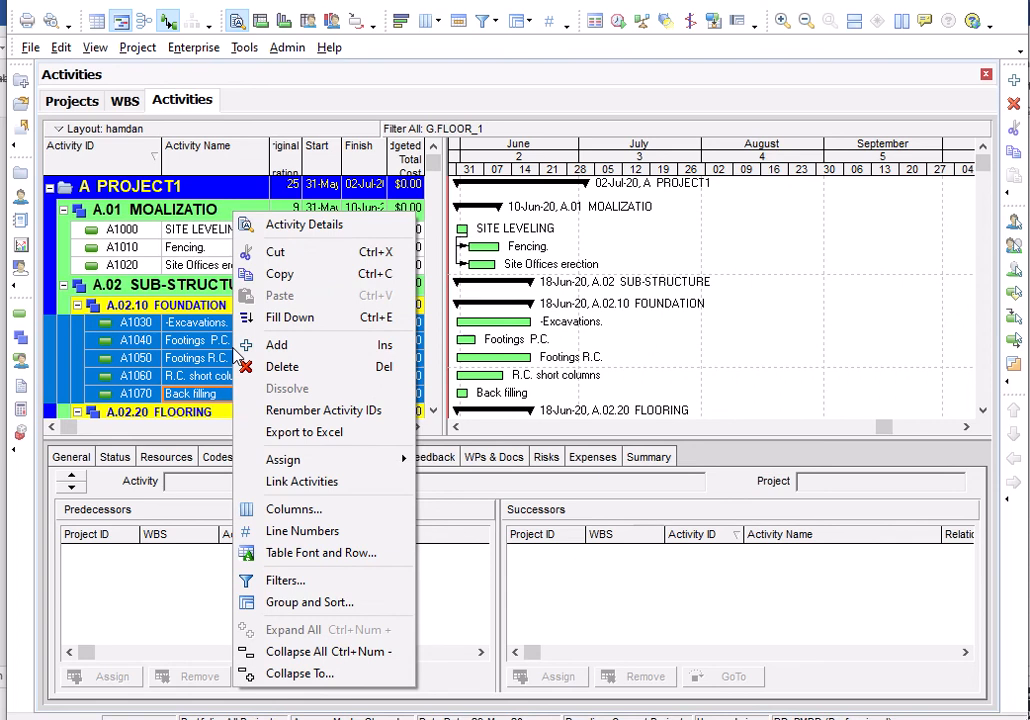
pyautogui.click(300, 484)
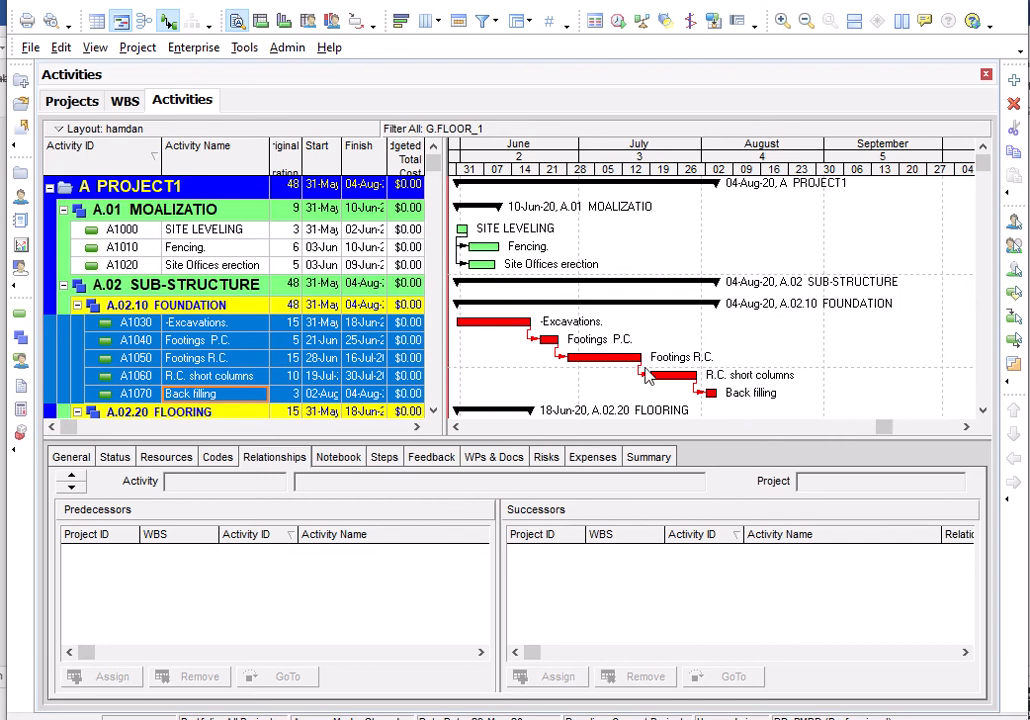
# - Link the four A.02.20 FLOORING activities, A1080 Grade Beam through A1110 P.C. bedding, in sequence
pyautogui.moveTo(984, 168); pyautogui.dragTo(1004, 256)
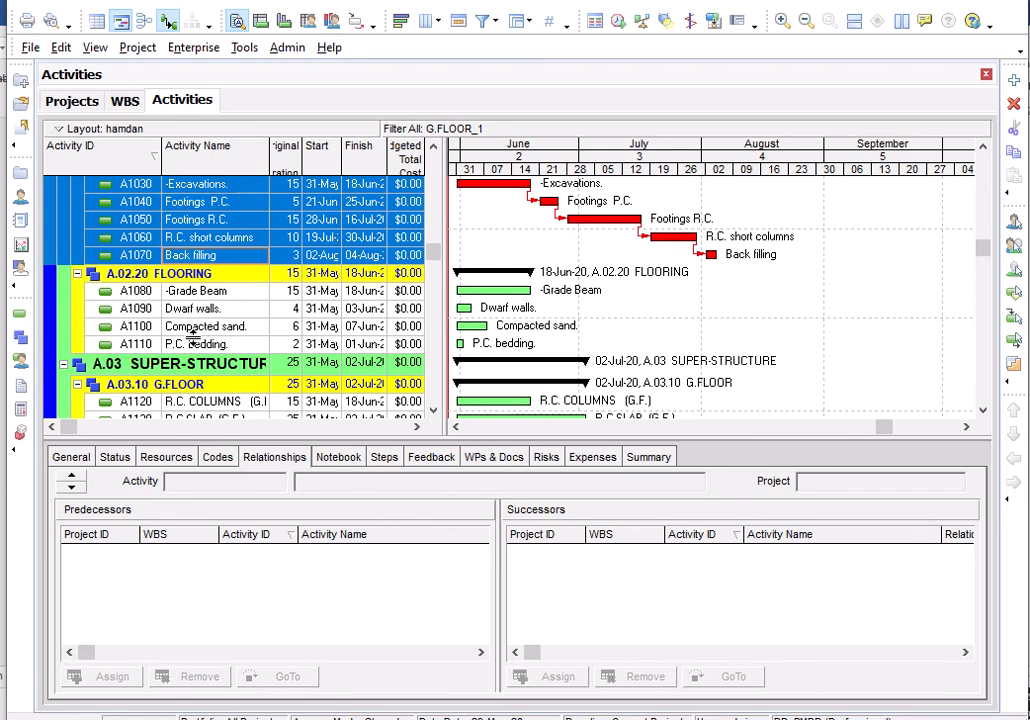
pyautogui.click(229, 295)
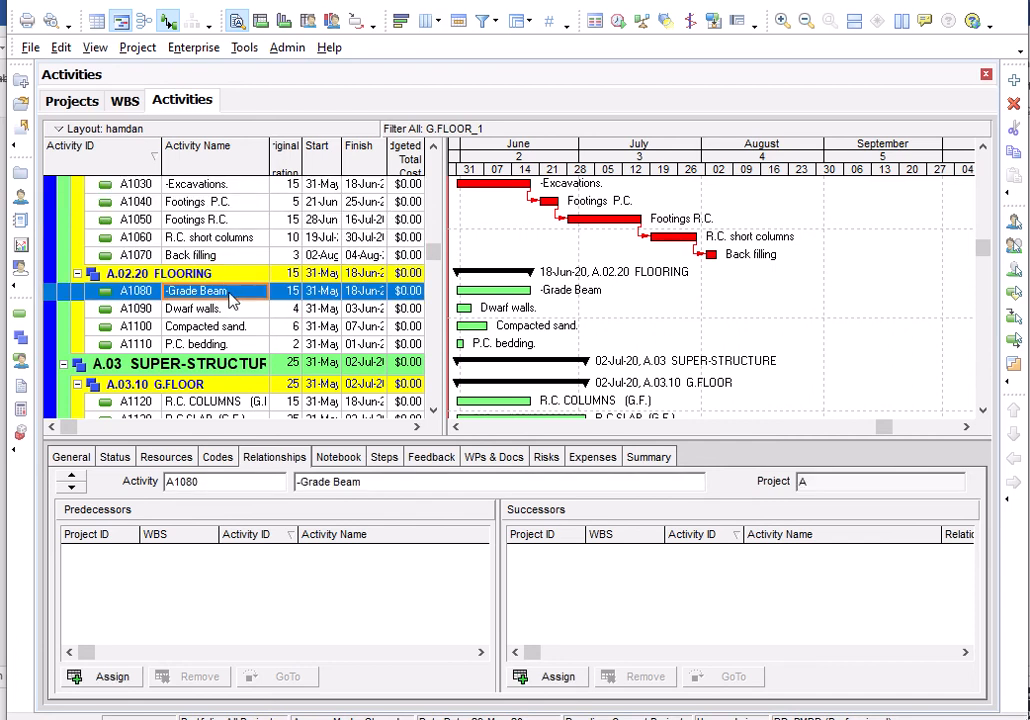
pyautogui.keyDown('shift'); pyautogui.click(214, 344); pyautogui.keyUp('shift')
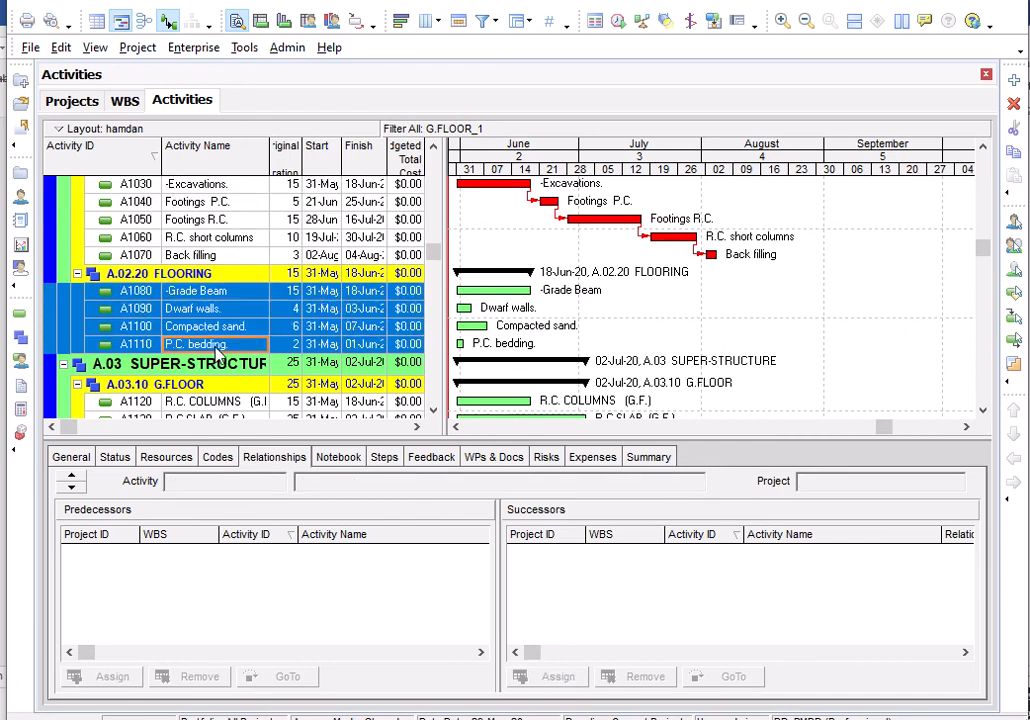
pyautogui.rightClick(272, 302)
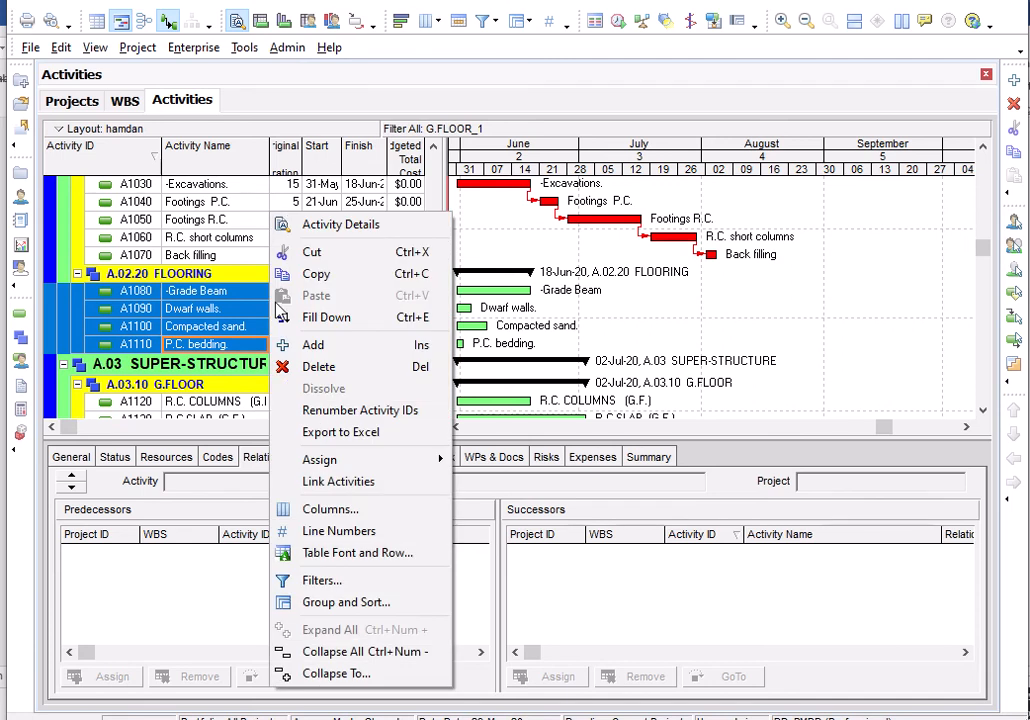
pyautogui.click(340, 481)
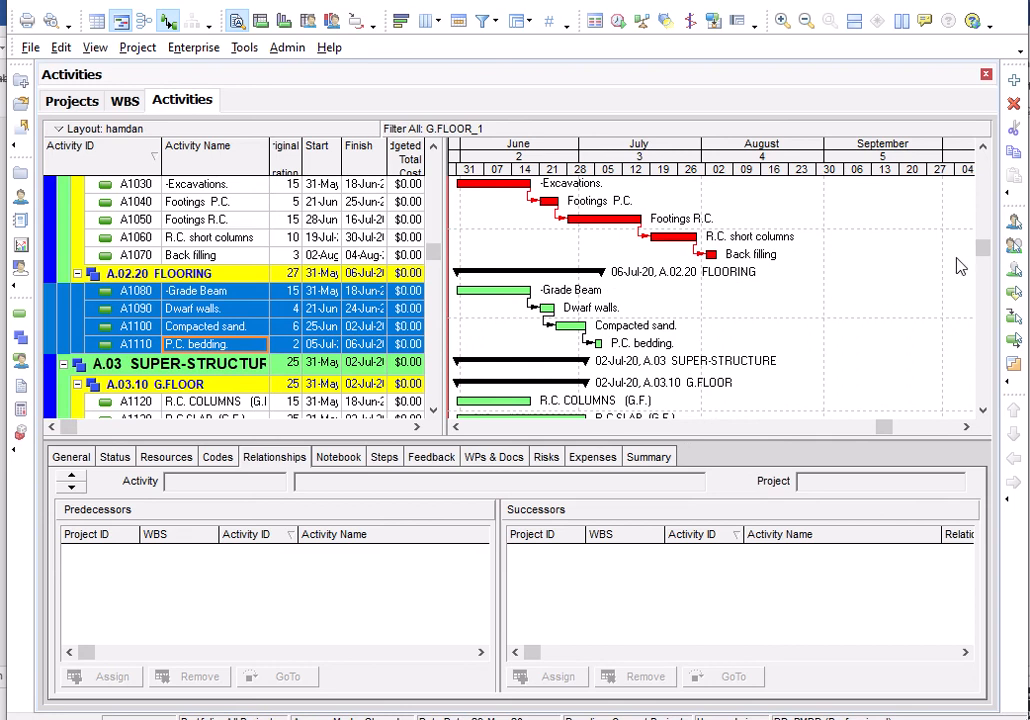
# - Assign A1130 R,C,SLAB (G.F.) as the successor of A1120 R.C. COLUMNS (G.F.) in A.03.10 G.FLOOR
pyautogui.moveTo(983, 248); pyautogui.dragTo(984, 340)
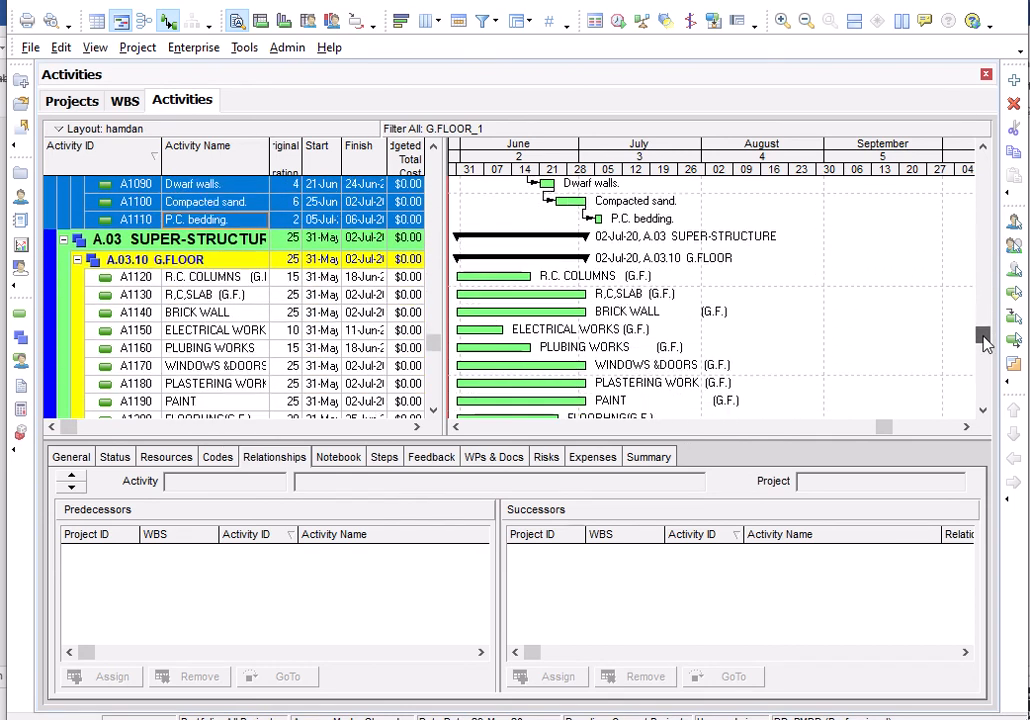
pyautogui.click(258, 280)
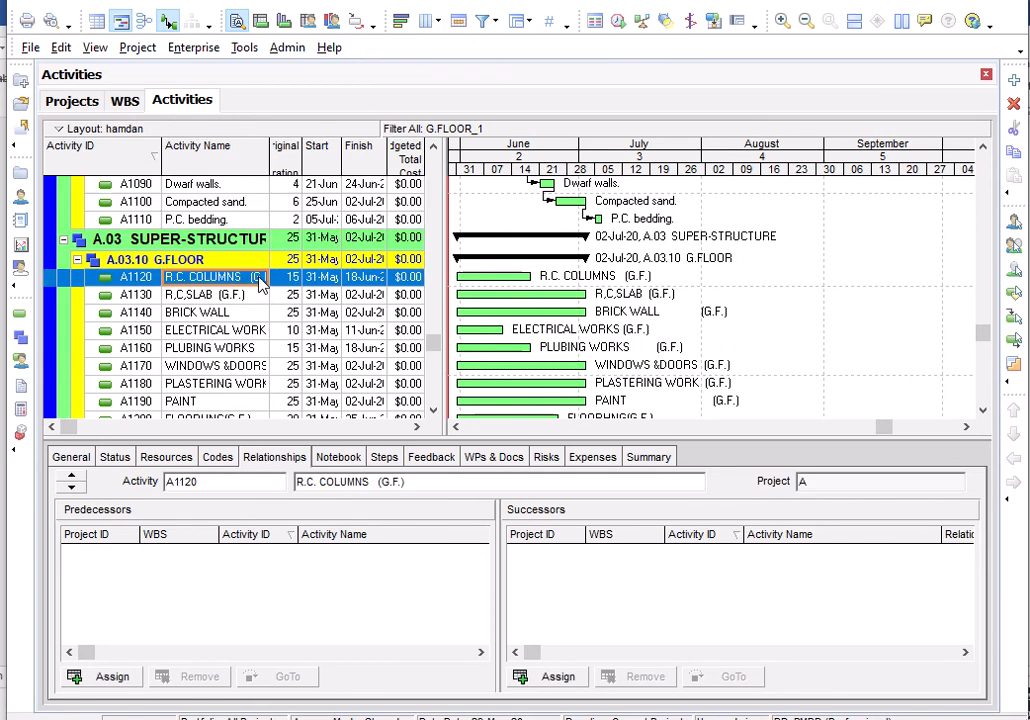
pyautogui.click(558, 679)
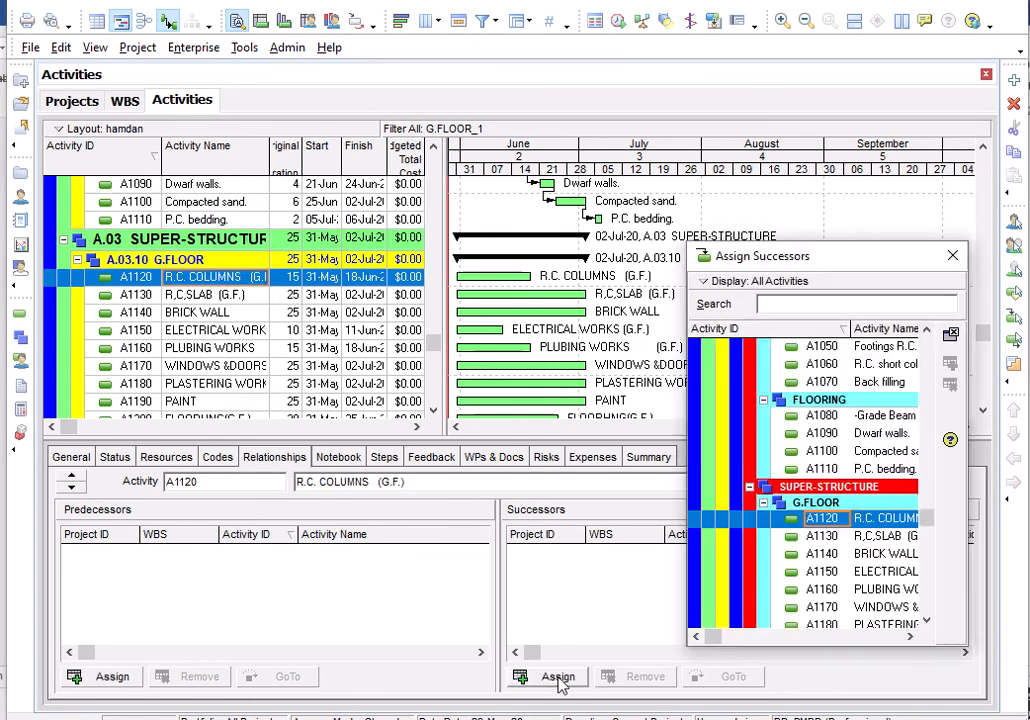
pyautogui.click(853, 540)
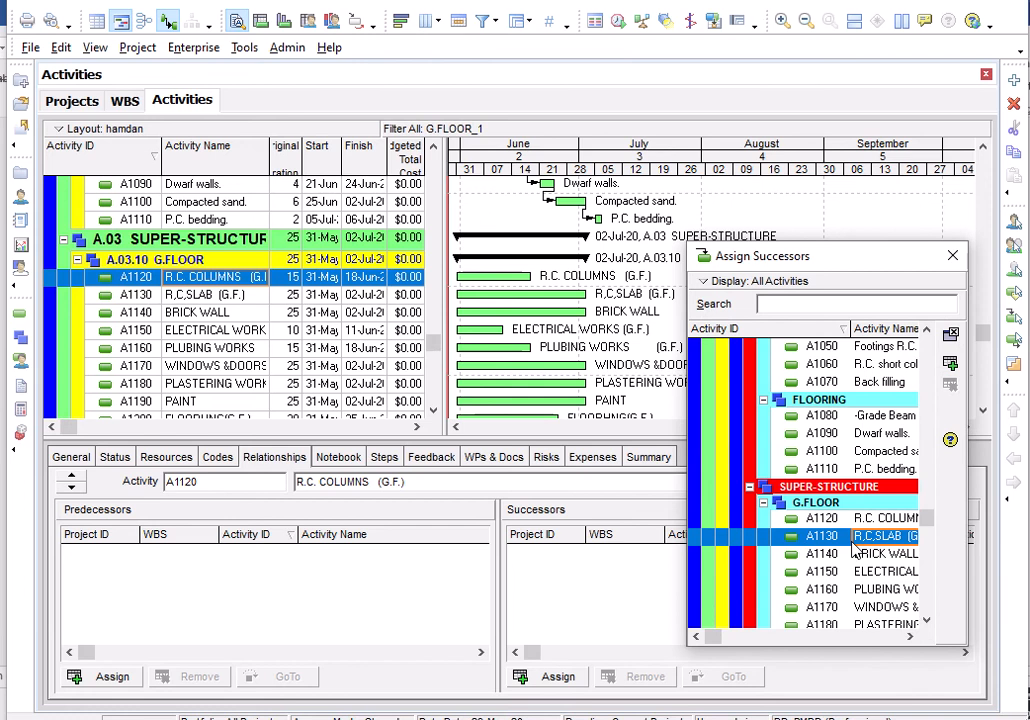
pyautogui.doubleClick(853, 540)
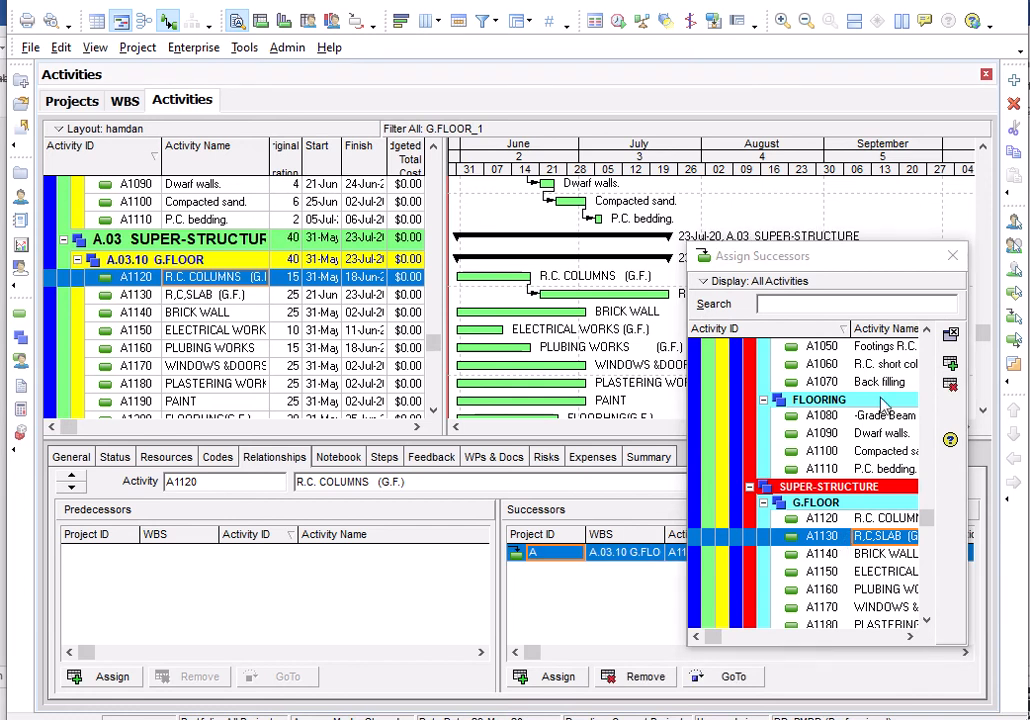
pyautogui.click(952, 256)
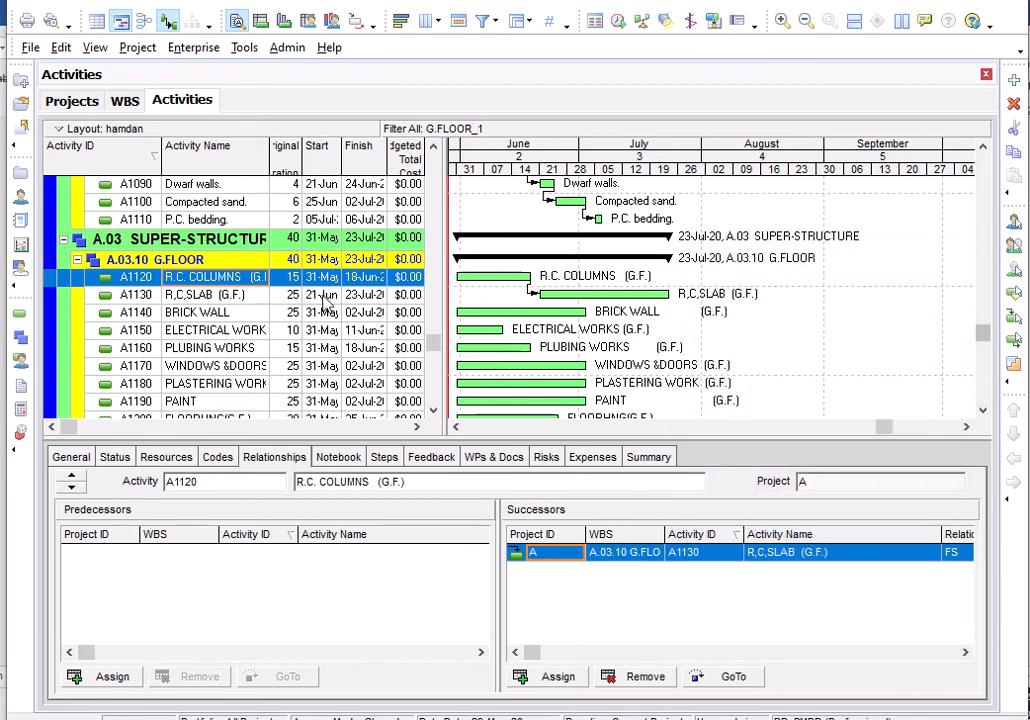
# - Assign A1140 BRICK WALL (G.F.) as the successor of A1130 R,C,SLAB (G.F.)
pyautogui.click(220, 296)
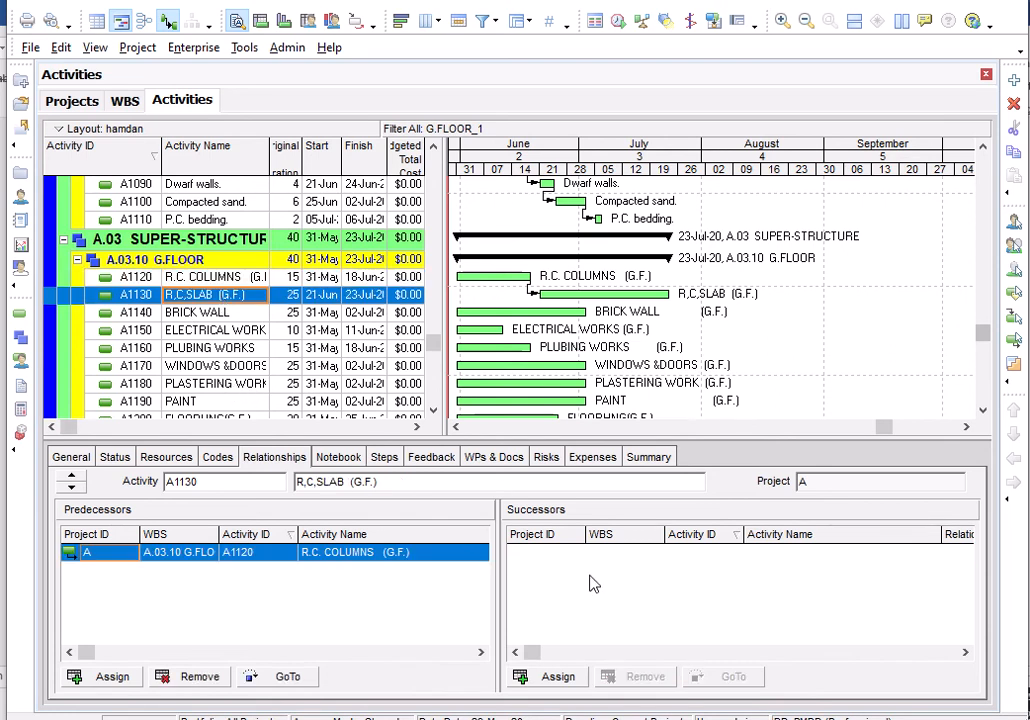
pyautogui.click(560, 678)
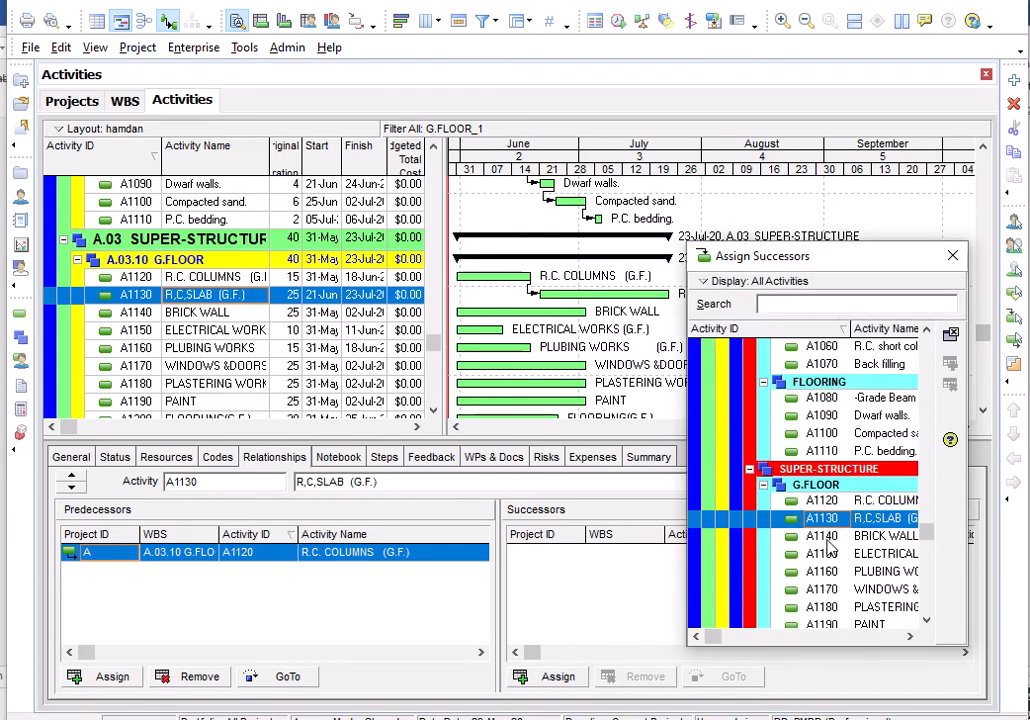
pyautogui.doubleClick(828, 537)
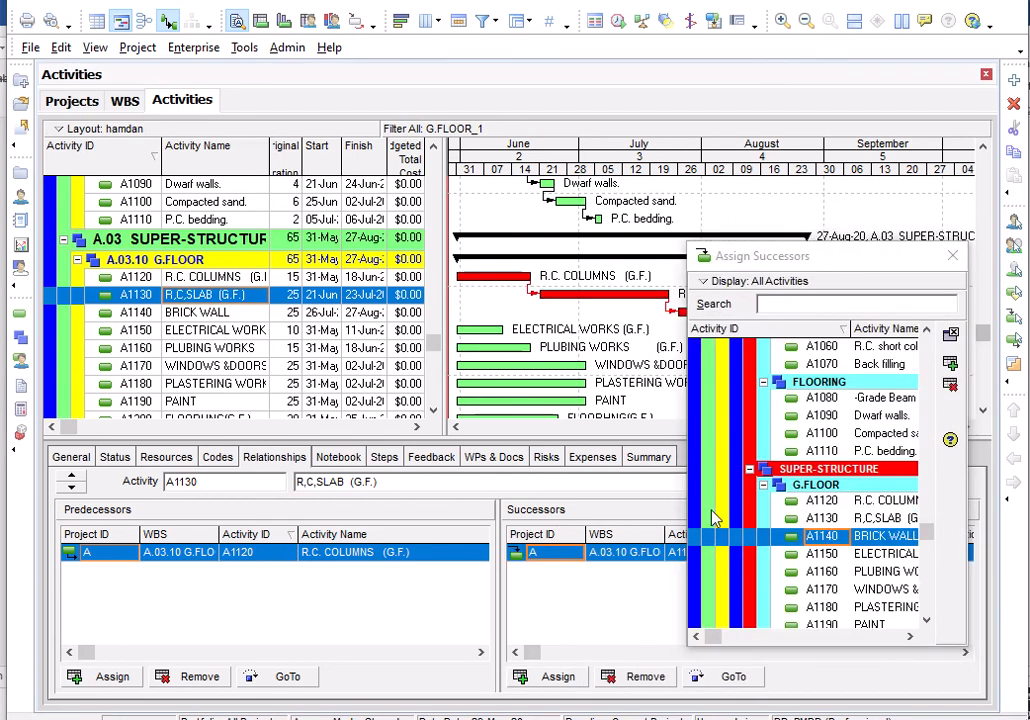
pyautogui.click(952, 256)
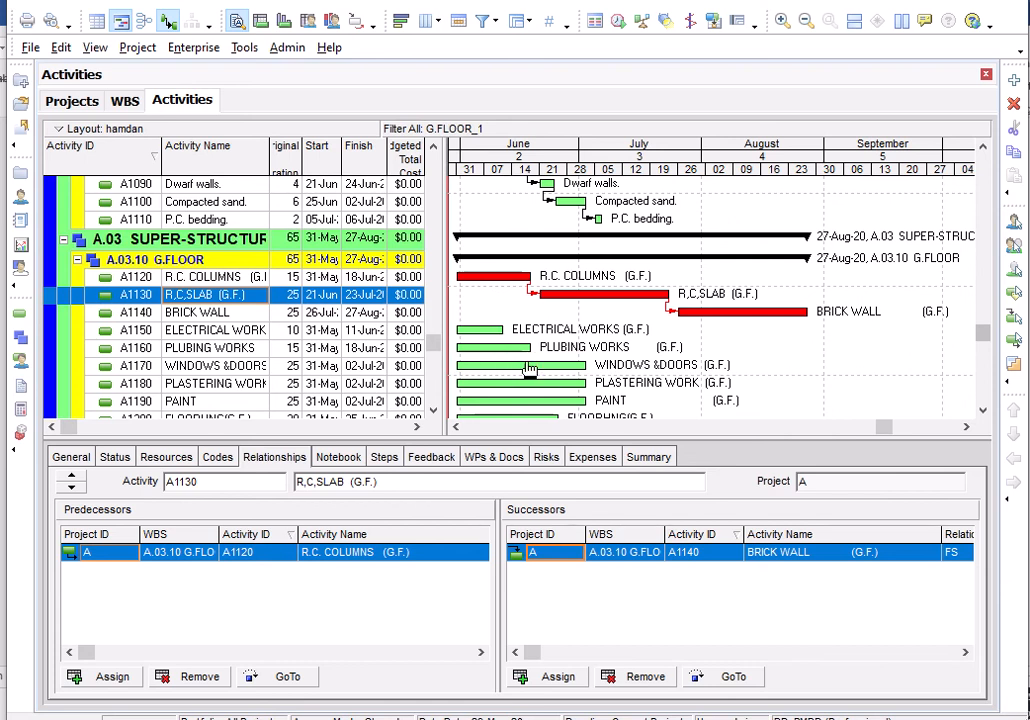
# - Assign A1150 ELECTRICAL WORKS, A1160 PLUBING WORKS and A1170 WINDOWS &DOORS as successors of A1140 BRICK WALL (G.F.)
pyautogui.click(712, 318)
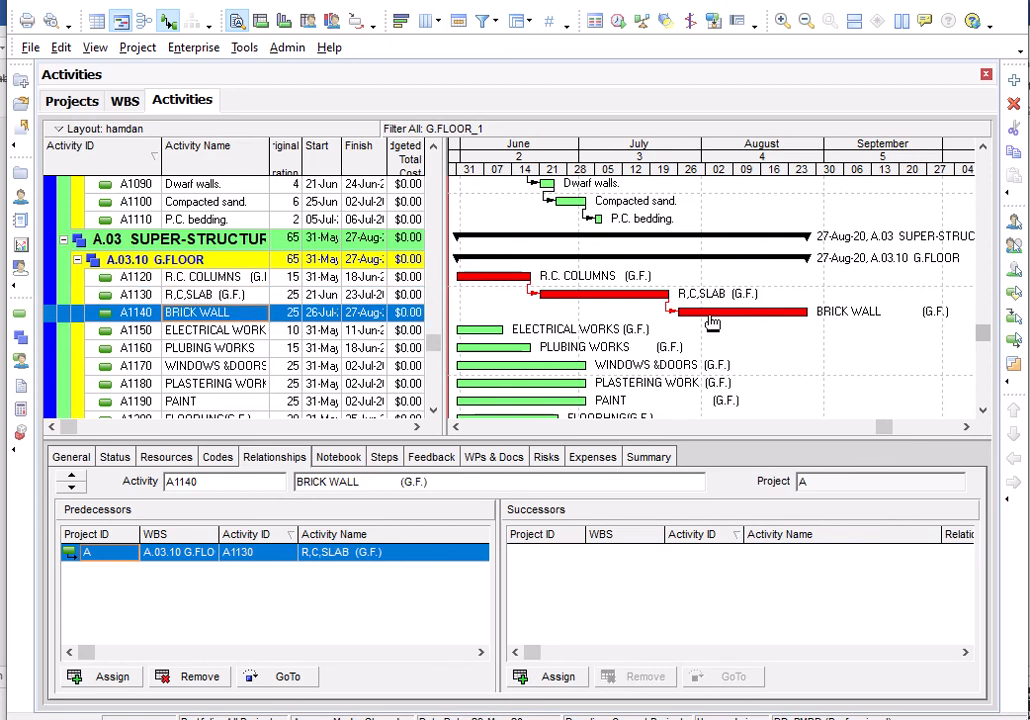
pyautogui.click(560, 677)
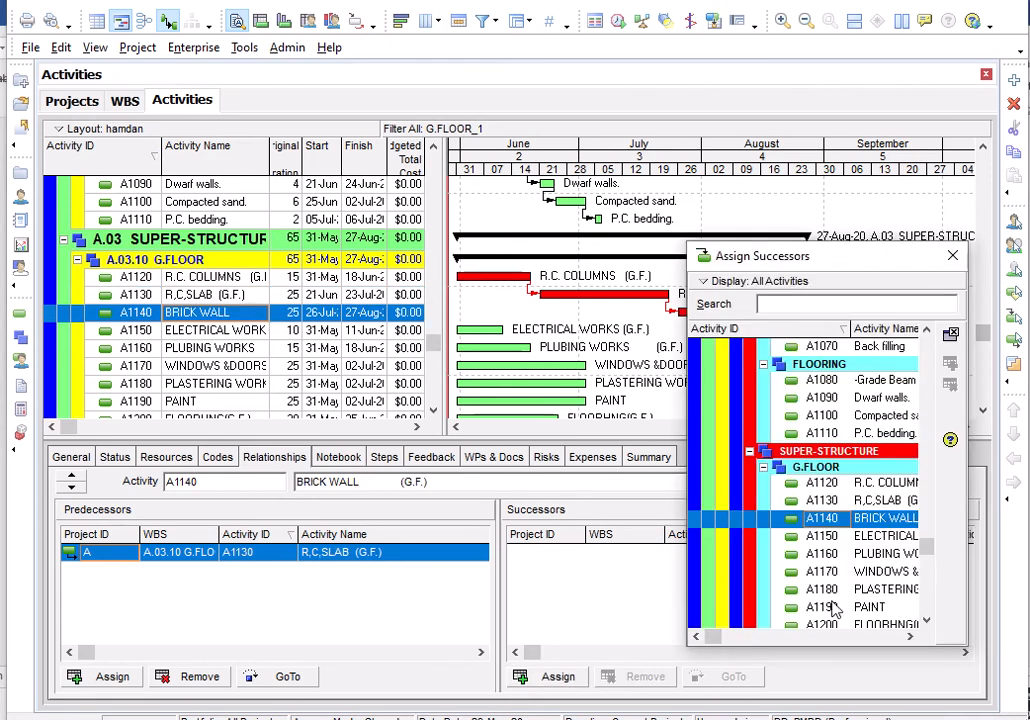
pyautogui.click(870, 538)
pyautogui.doubleClick(870, 538)
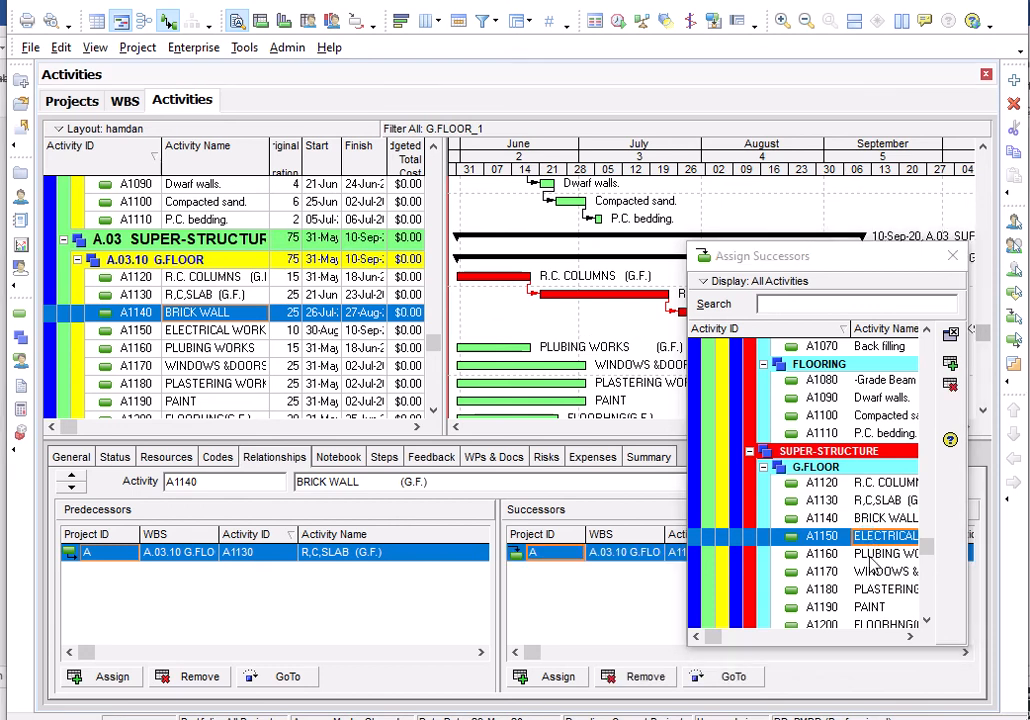
pyautogui.click(873, 556)
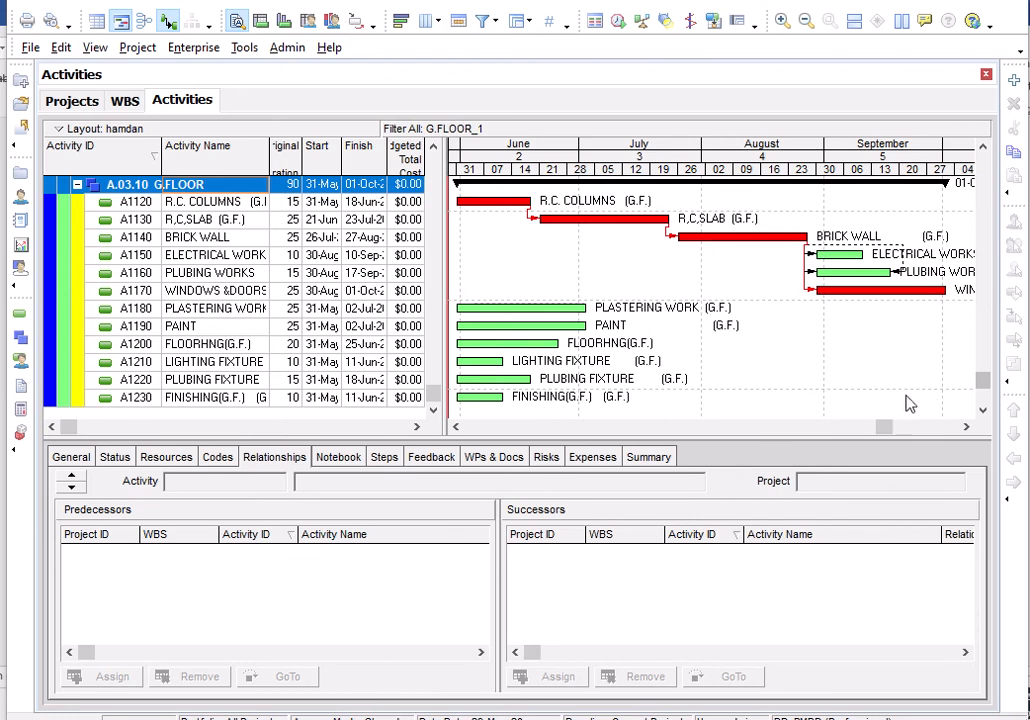
# - Narrow the Finish and Budgeted Total Cost columns of the activity table and widen the Total Float column
pyautogui.moveTo(880, 430); pyautogui.dragTo(781, 433)
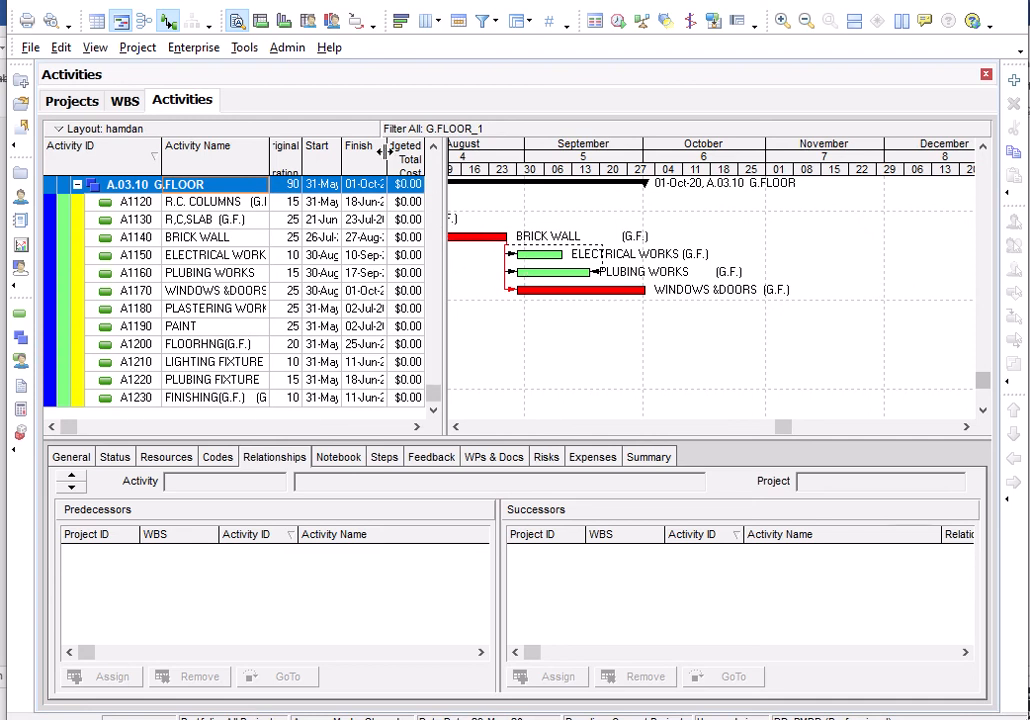
pyautogui.moveTo(386, 152); pyautogui.dragTo(369, 155)
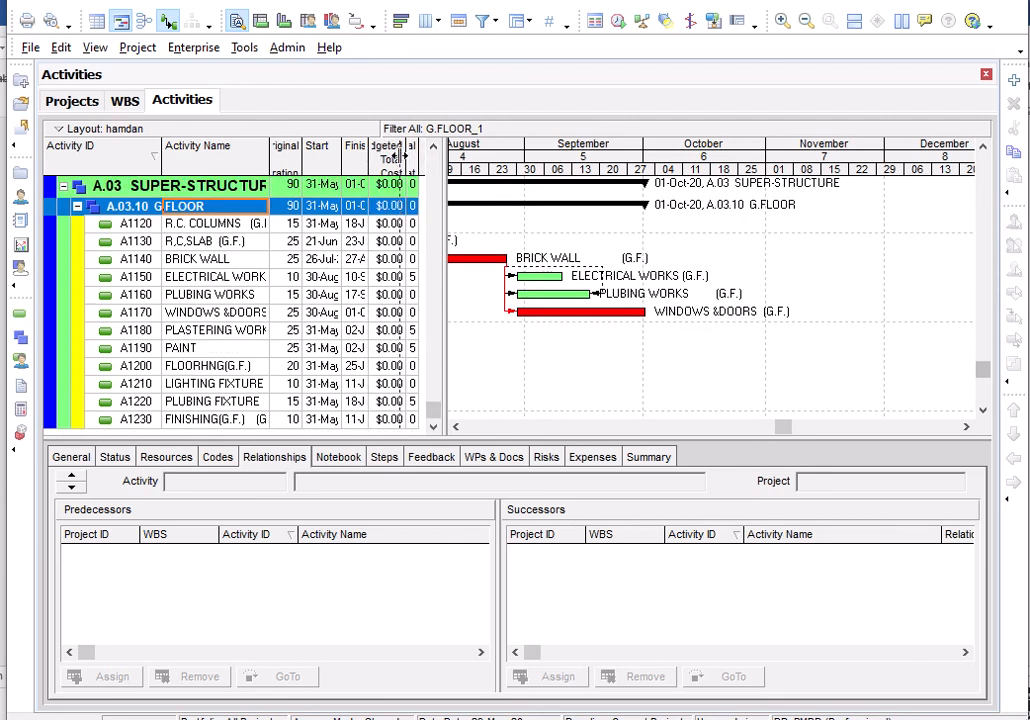
pyautogui.moveTo(397, 154); pyautogui.dragTo(389, 154)
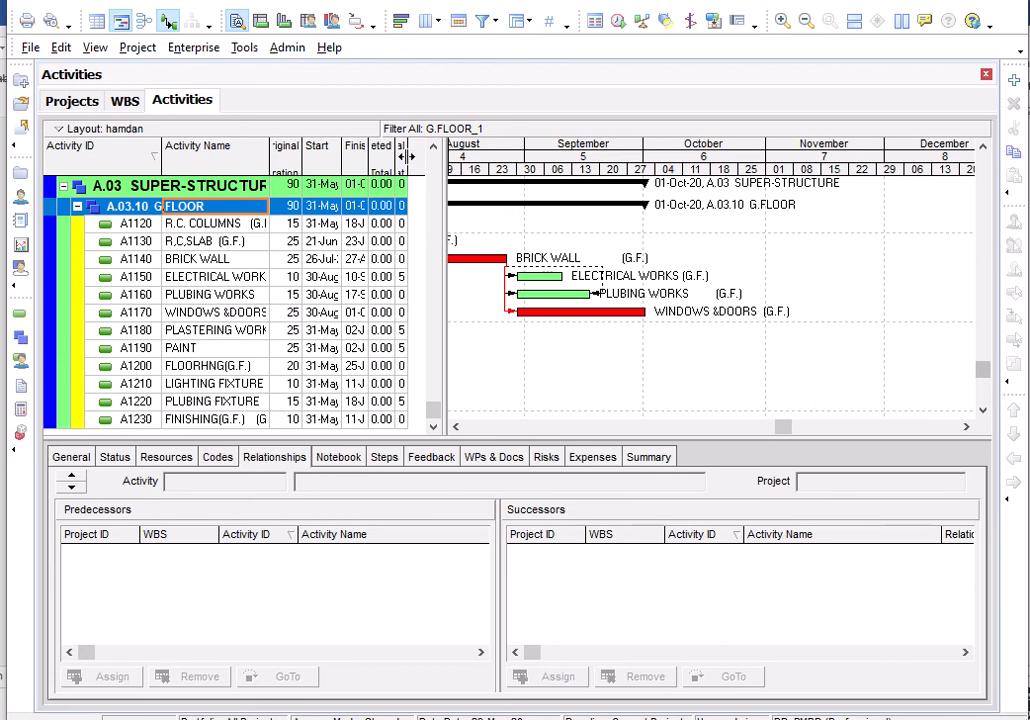
pyautogui.moveTo(406, 155); pyautogui.dragTo(420, 155)
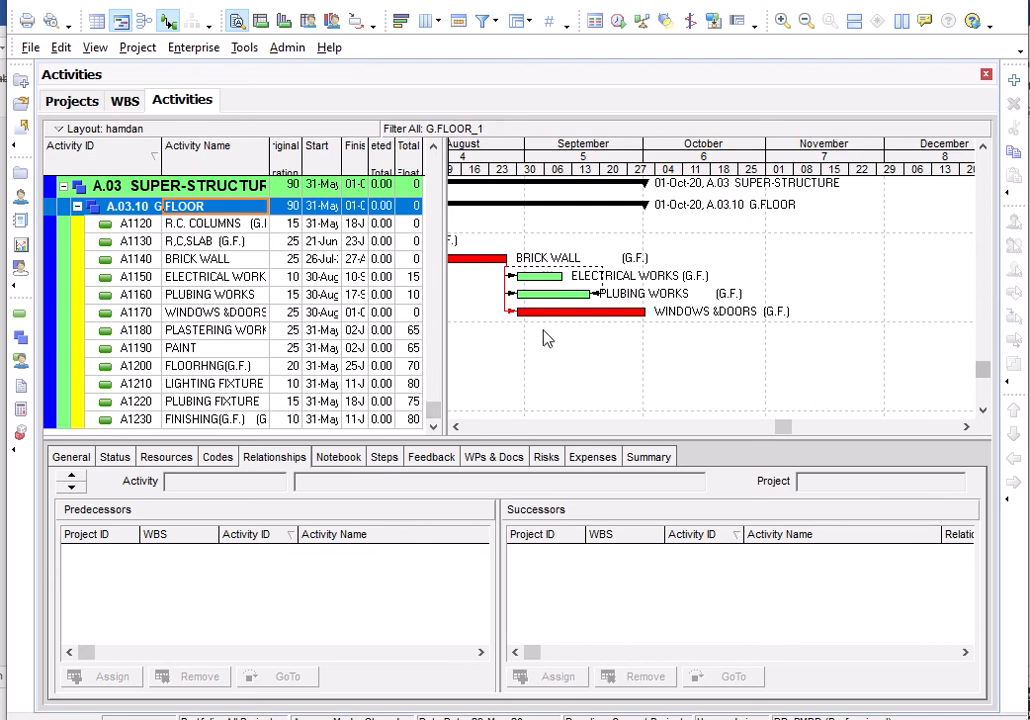
# - Assign A1180 PLASTERING WORK (G.F.) as the successor of A1170 WINDOWS &DOORS (G.F.)
pyautogui.moveTo(784, 429); pyautogui.dragTo(492, 430)
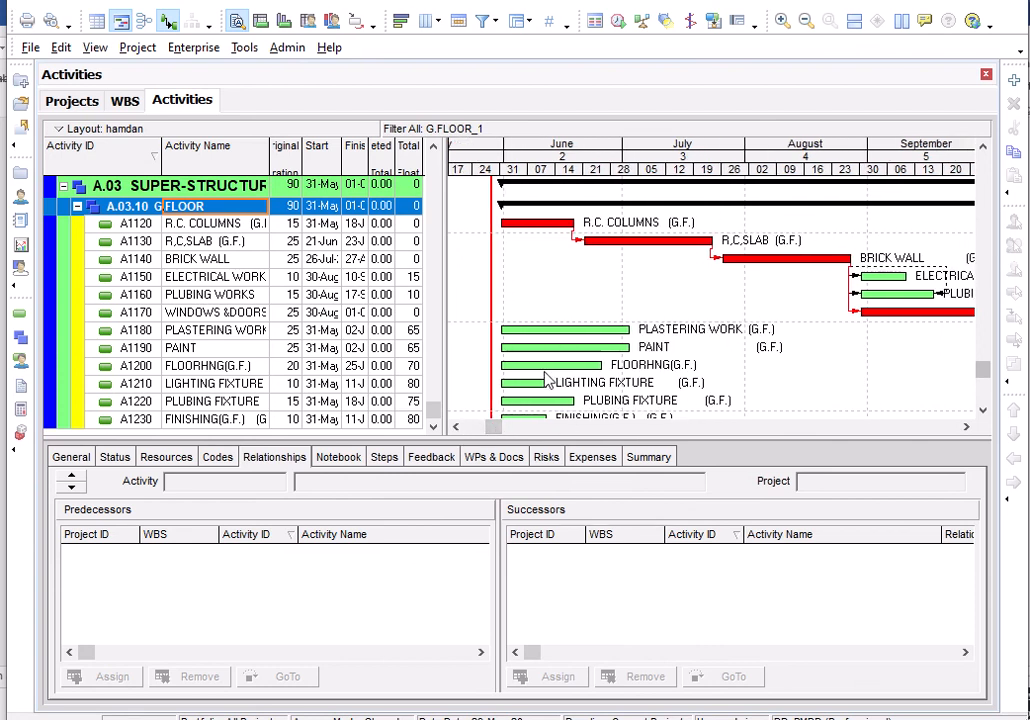
pyautogui.moveTo(490, 428); pyautogui.dragTo(531, 443)
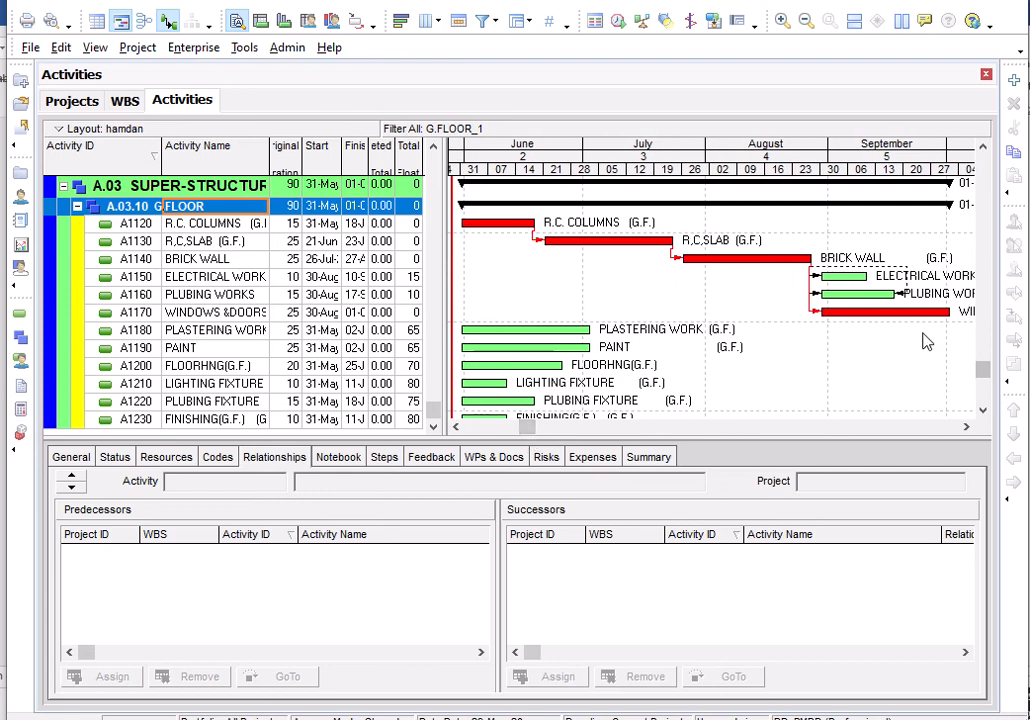
pyautogui.moveTo(529, 427)
pyautogui.mouseDown()
pyautogui.moveTo(556, 429)
pyautogui.moveTo(555, 440)
pyautogui.moveTo(501, 425)
pyautogui.moveTo(540, 427)
pyautogui.mouseUp()
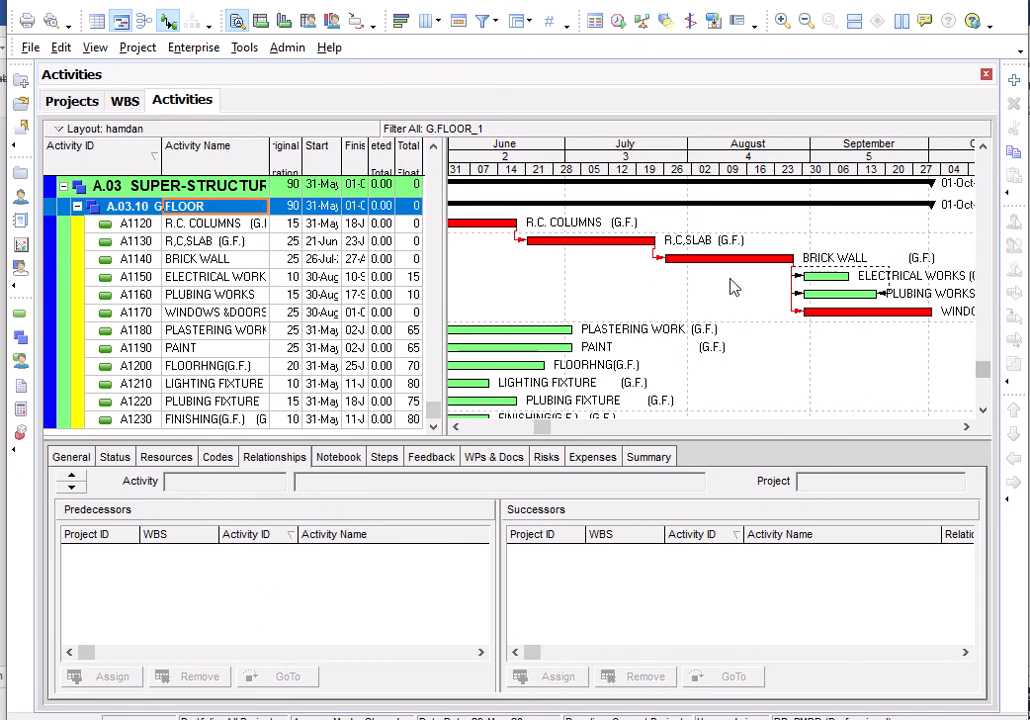
pyautogui.click(830, 314)
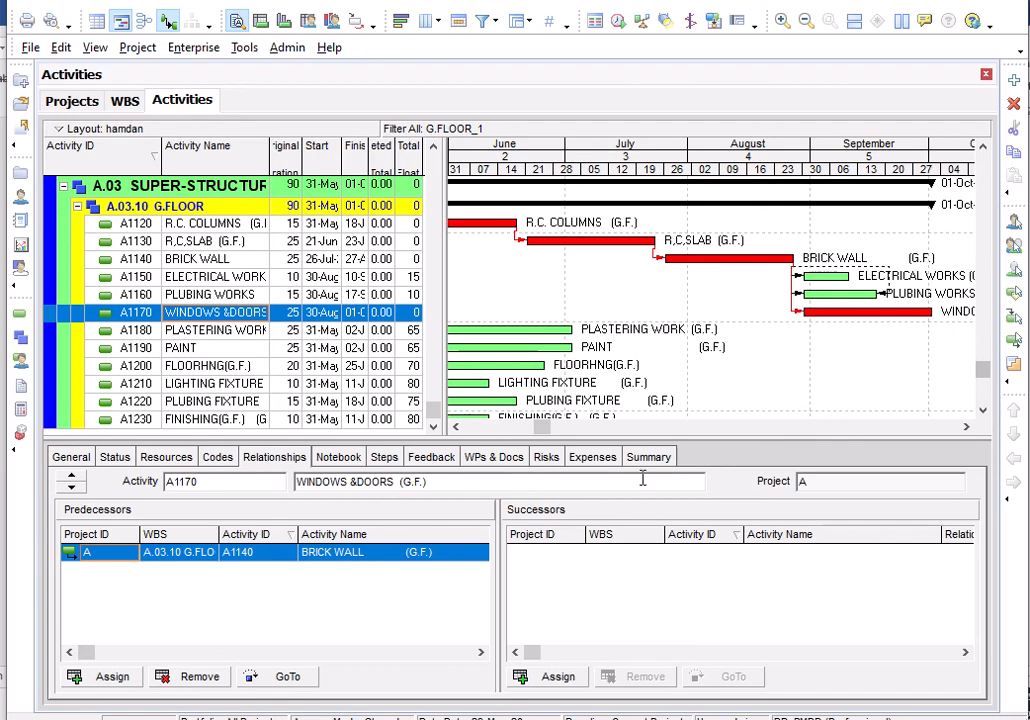
pyautogui.click(556, 680)
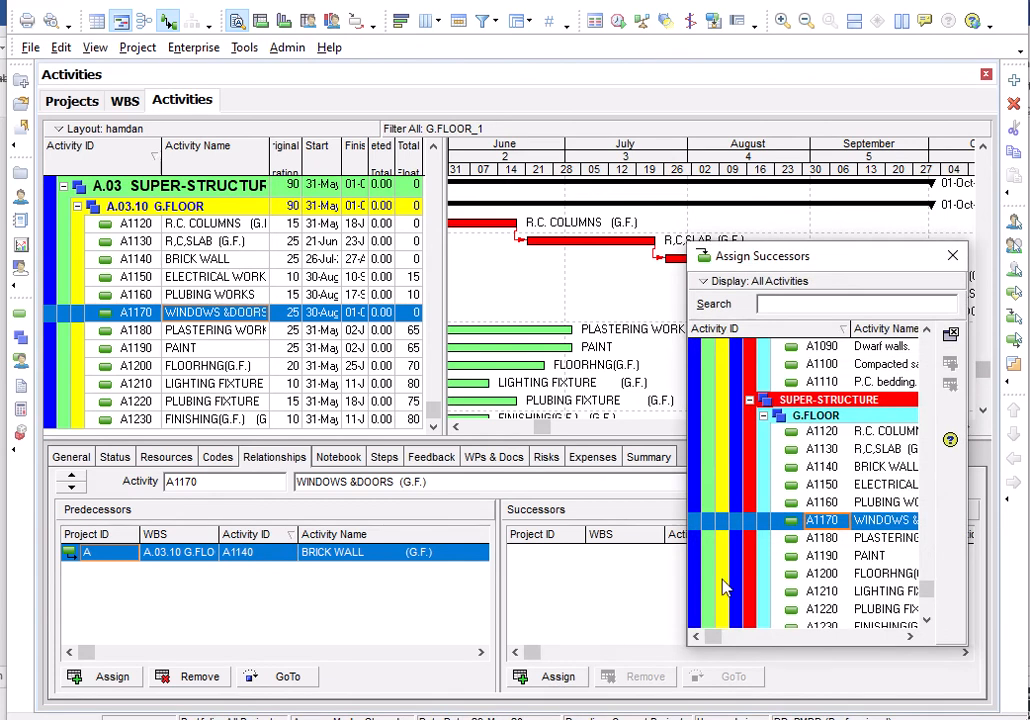
pyautogui.click(876, 540)
pyautogui.doubleClick(876, 540)
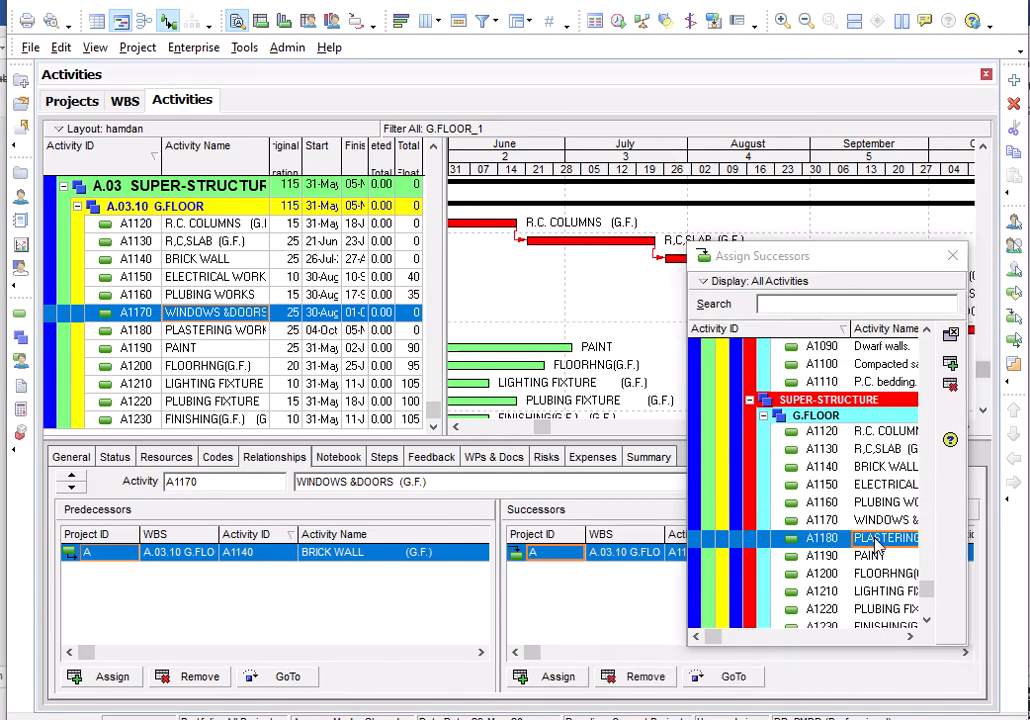
# - Assign A1190 PAINT (G.F.) as the successor of A1180 PLASTERING WORK (G.F.)
pyautogui.moveTo(866, 266); pyautogui.dragTo(816, 487)
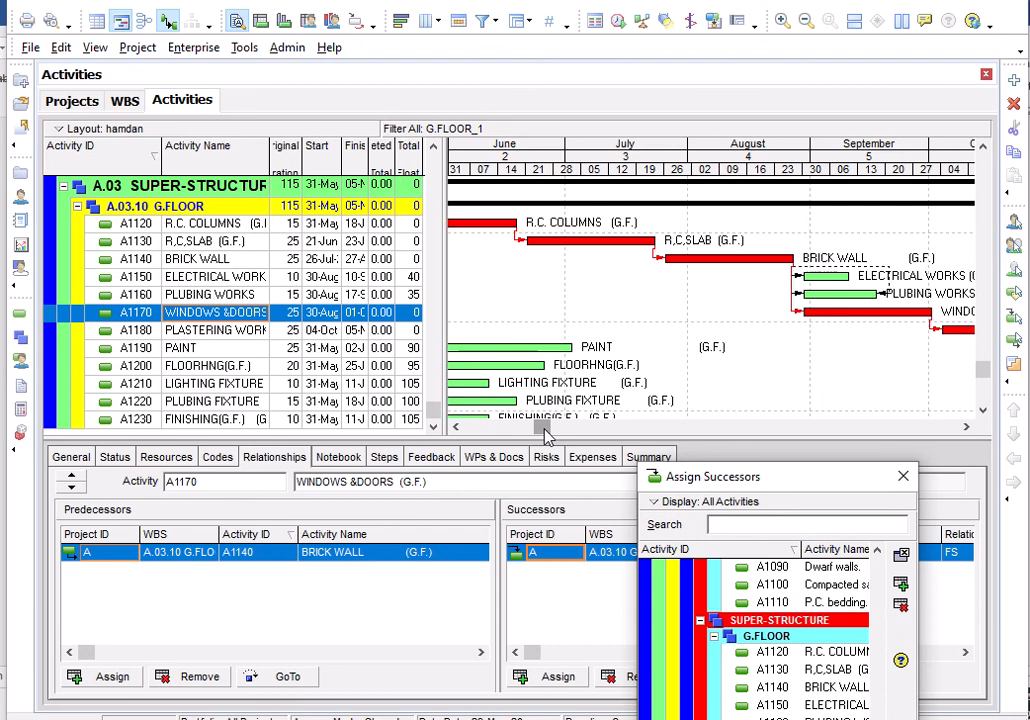
pyautogui.moveTo(543, 428); pyautogui.dragTo(515, 458)
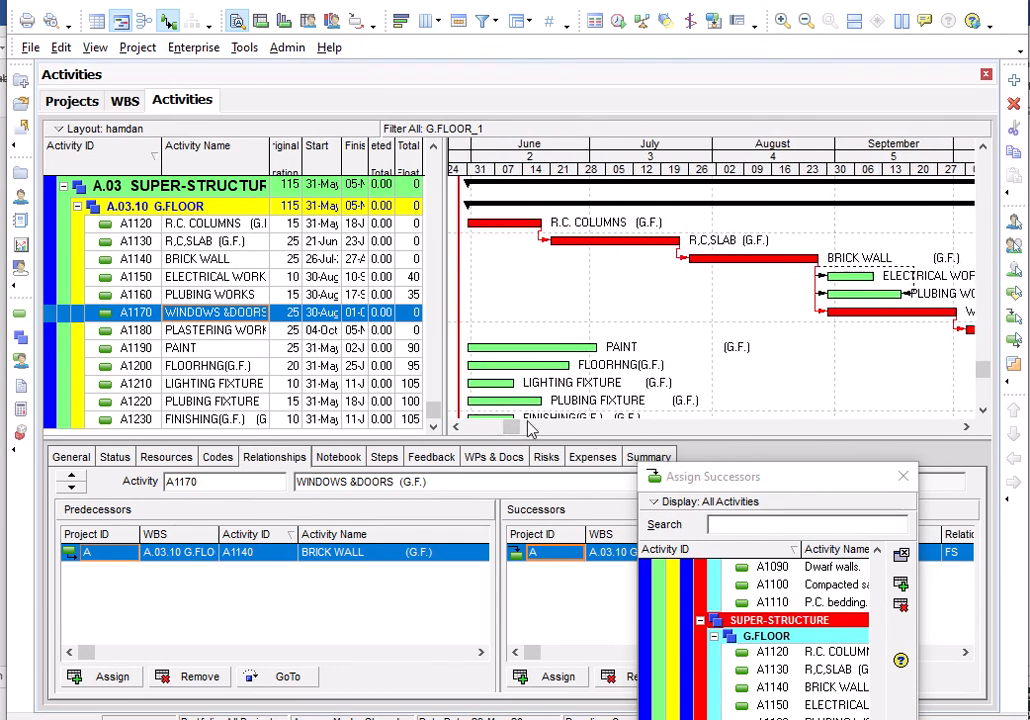
pyautogui.click(240, 330)
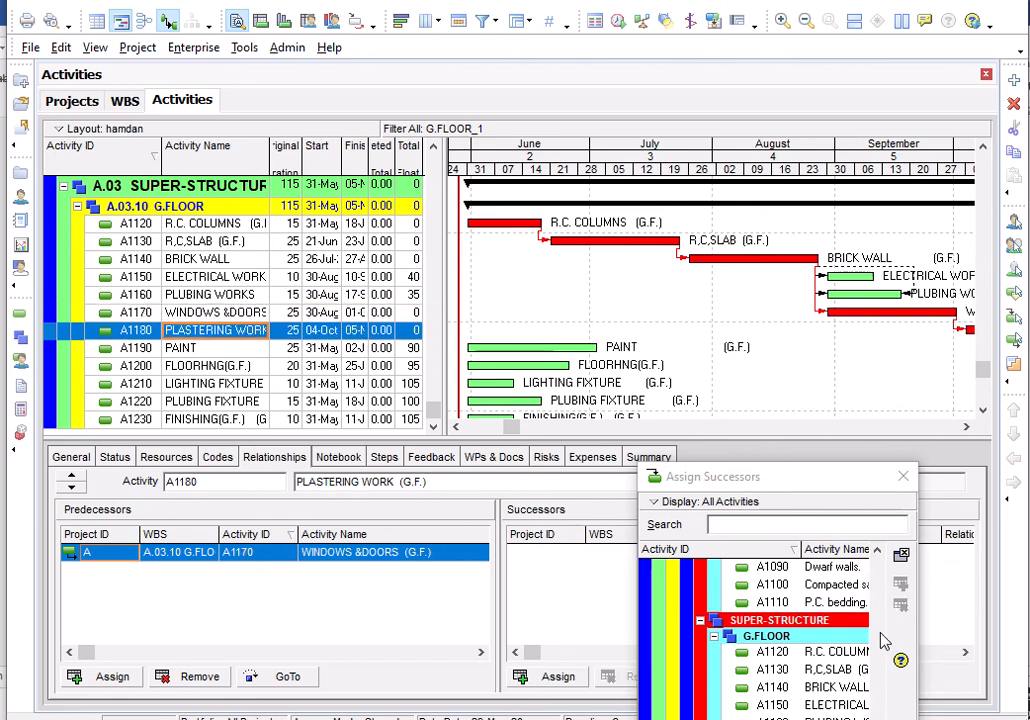
pyautogui.moveTo(858, 486); pyautogui.dragTo(872, 269)
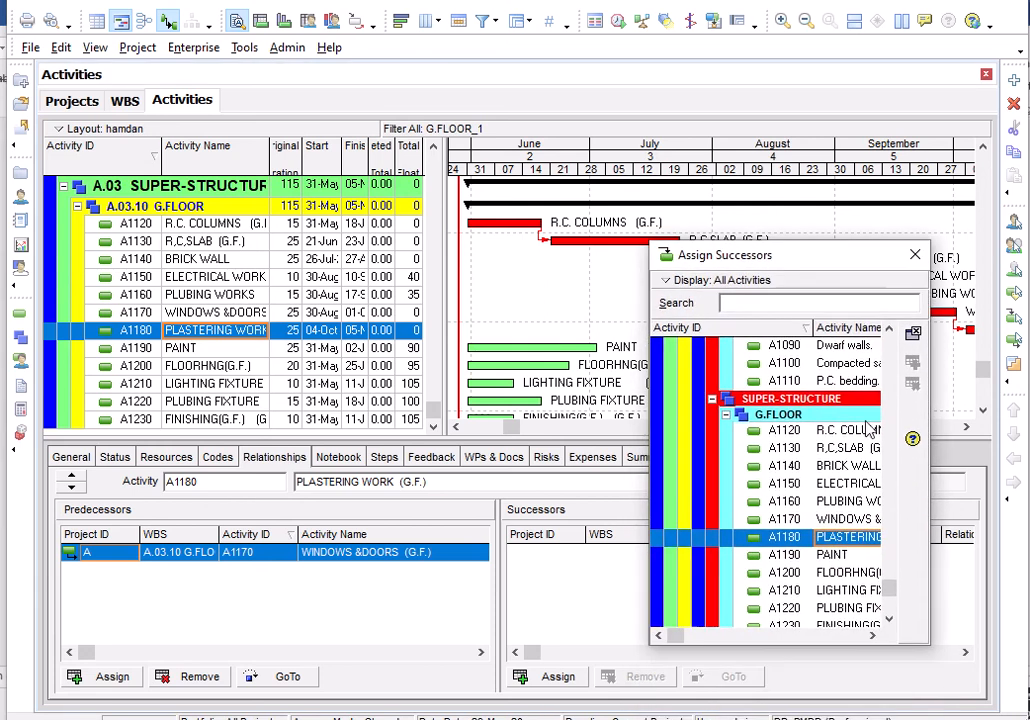
pyautogui.doubleClick(832, 556)
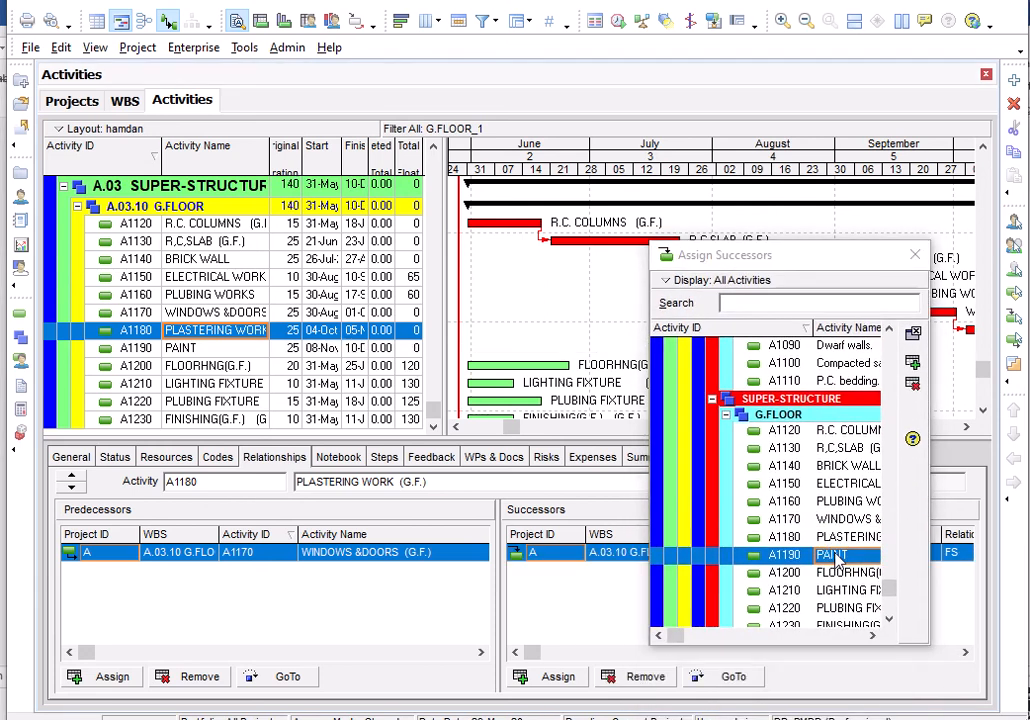
pyautogui.click(915, 255)
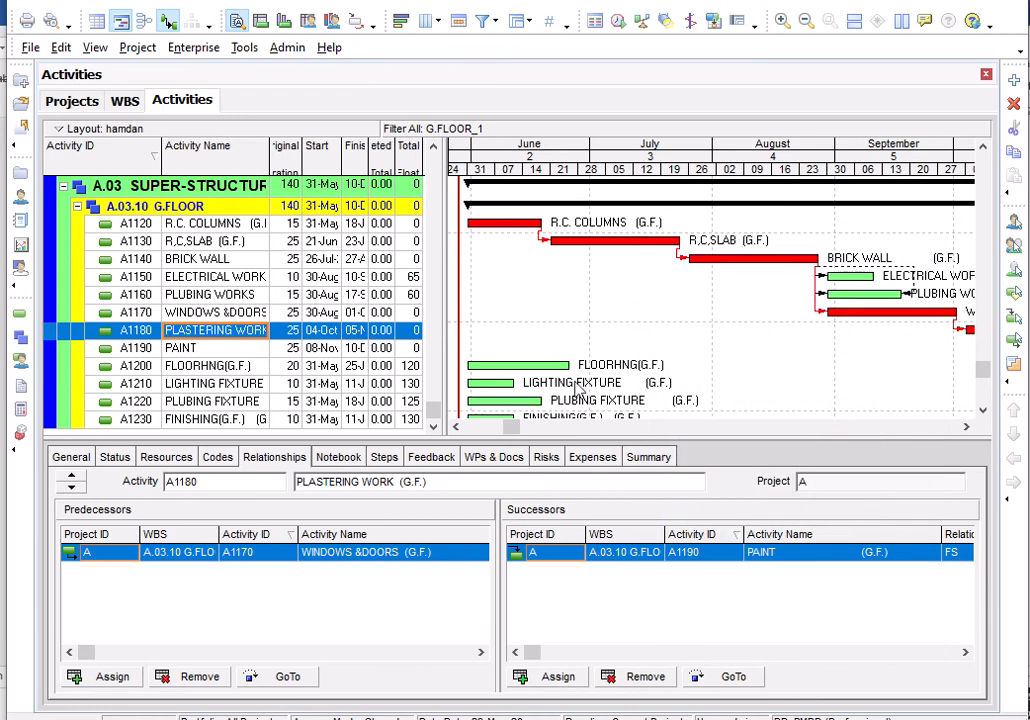
# - Assign A1200 FLOORHNG(G.F.) as the successor of A1190 PAINT (G.F.)
pyautogui.moveTo(510, 428); pyautogui.dragTo(763, 443)
pyautogui.moveTo(807, 432); pyautogui.dragTo(518, 427)
pyautogui.click(525, 460)
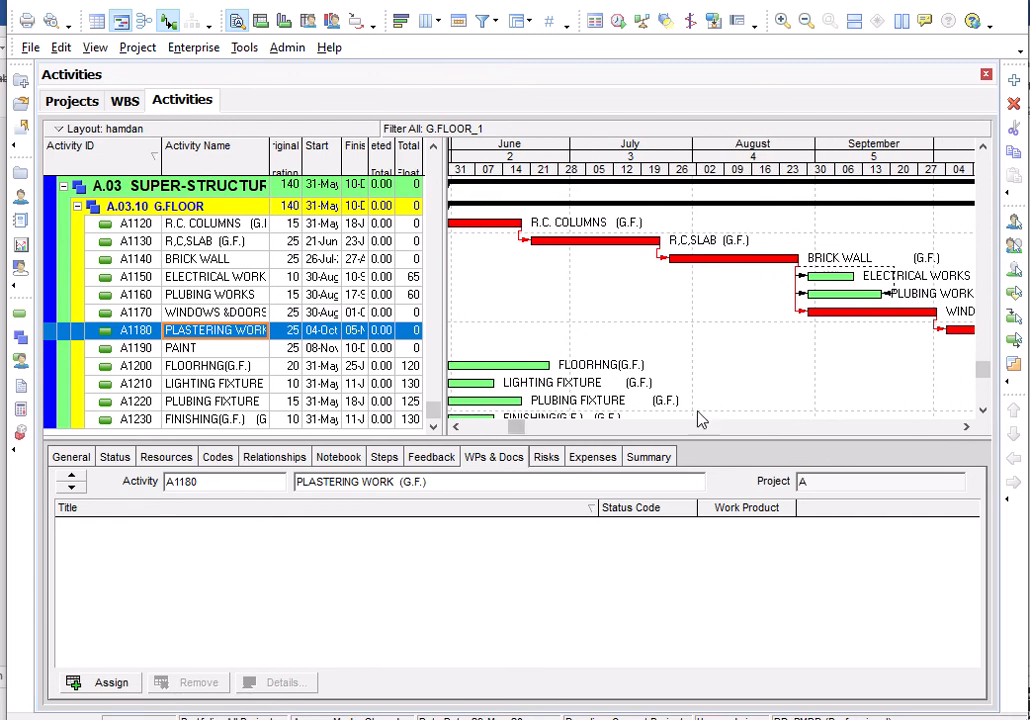
pyautogui.moveTo(516, 427)
pyautogui.mouseDown()
pyautogui.moveTo(662, 416)
pyautogui.moveTo(675, 432)
pyautogui.moveTo(747, 425)
pyautogui.mouseUp()
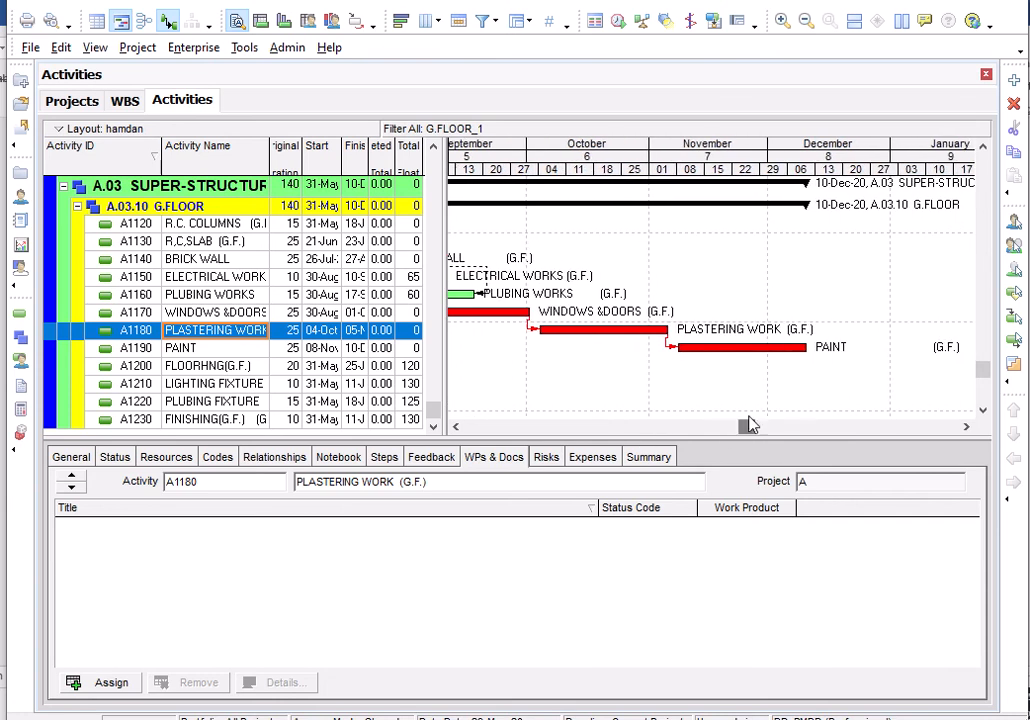
pyautogui.click(759, 350)
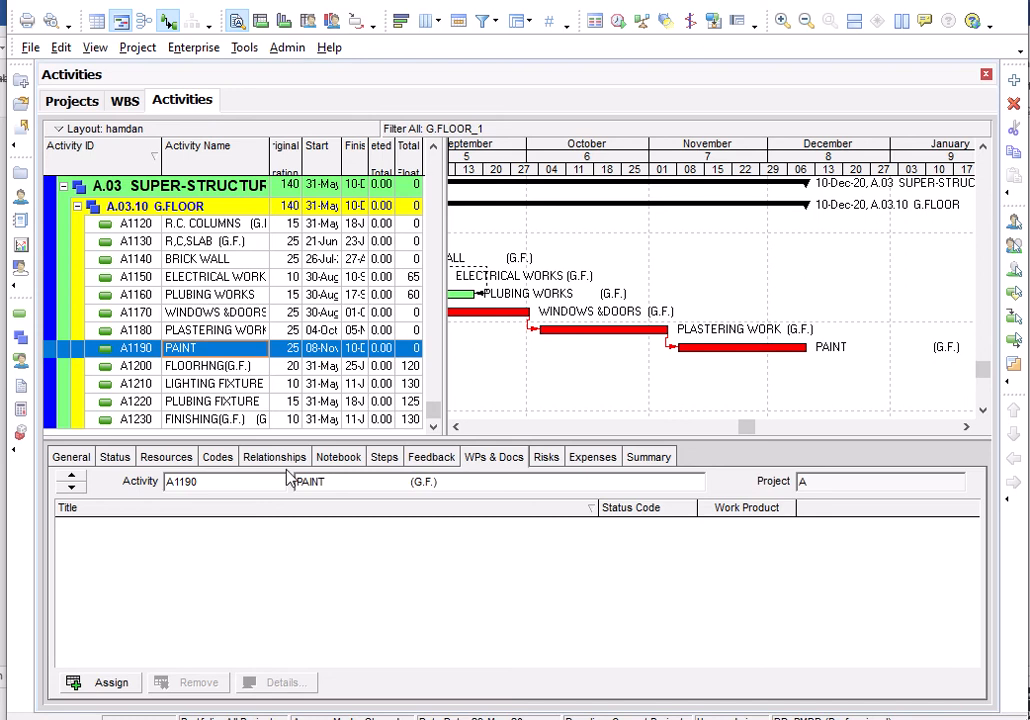
pyautogui.click(274, 457)
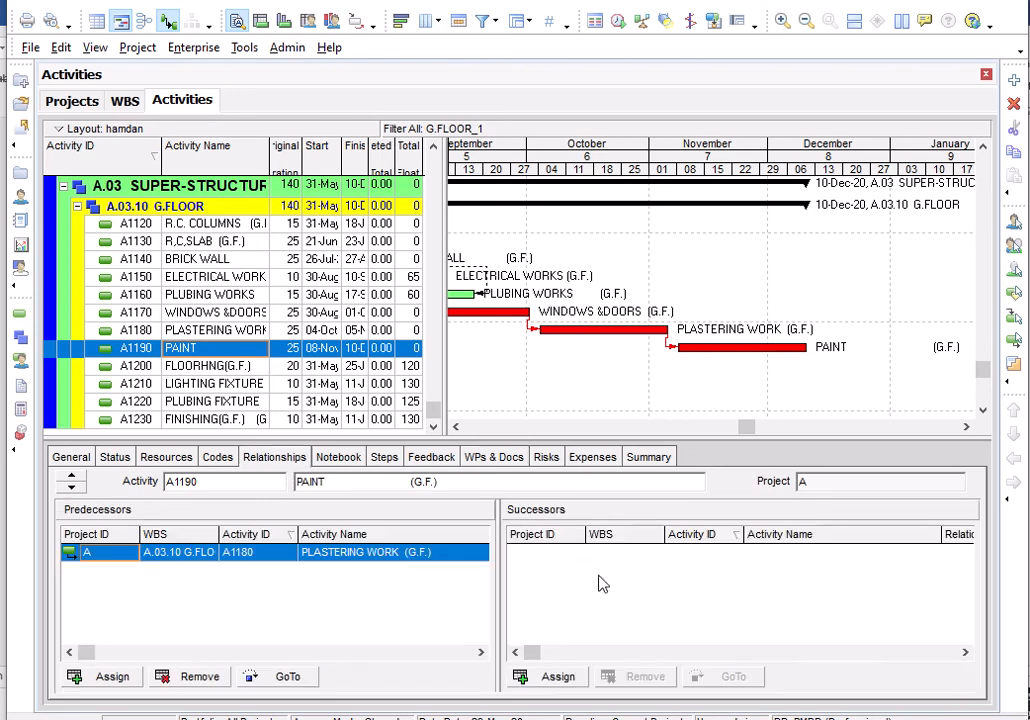
pyautogui.click(558, 678)
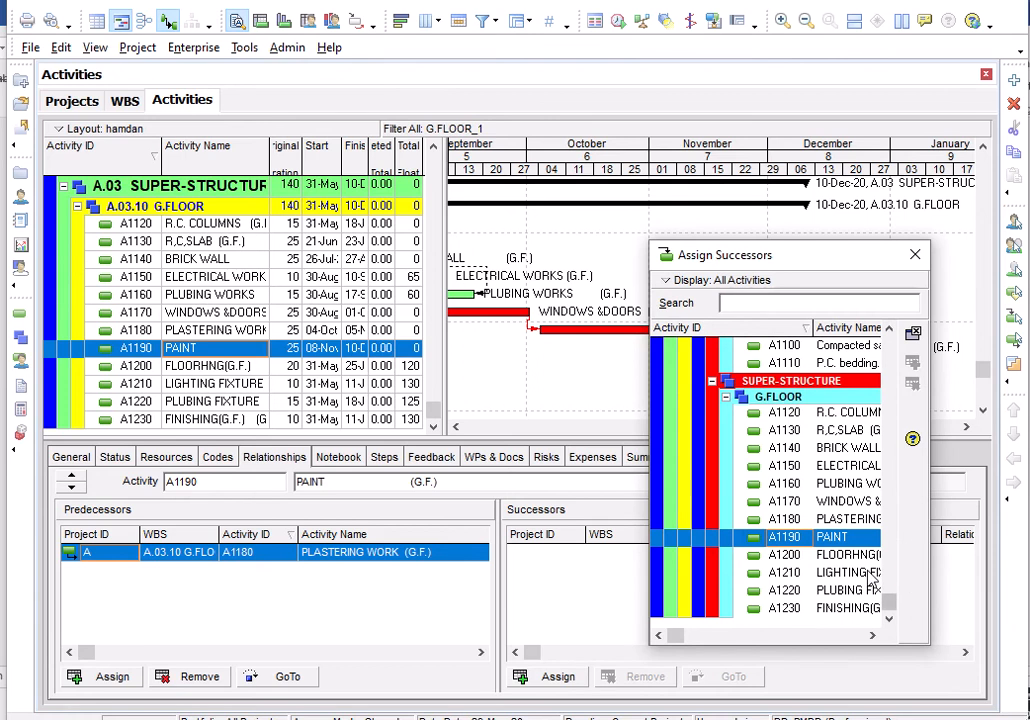
pyautogui.doubleClick(847, 556)
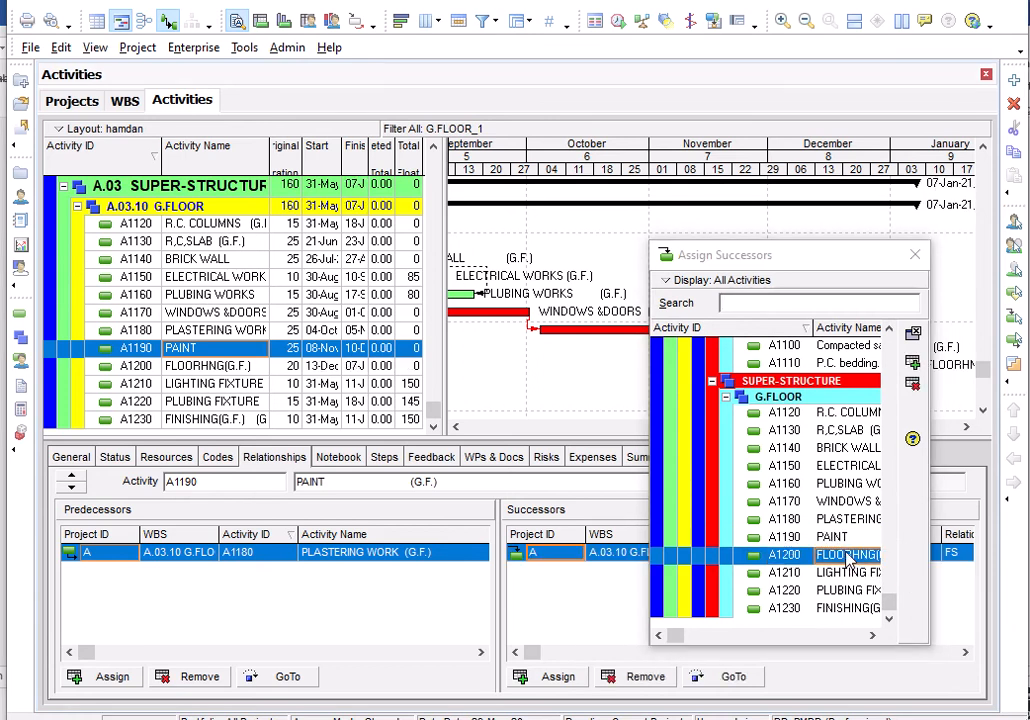
# - Compress the Gantt chart timescale so the whole G.FLOOR activity sequence fits in the chart
pyautogui.moveTo(837, 260); pyautogui.dragTo(804, 524)
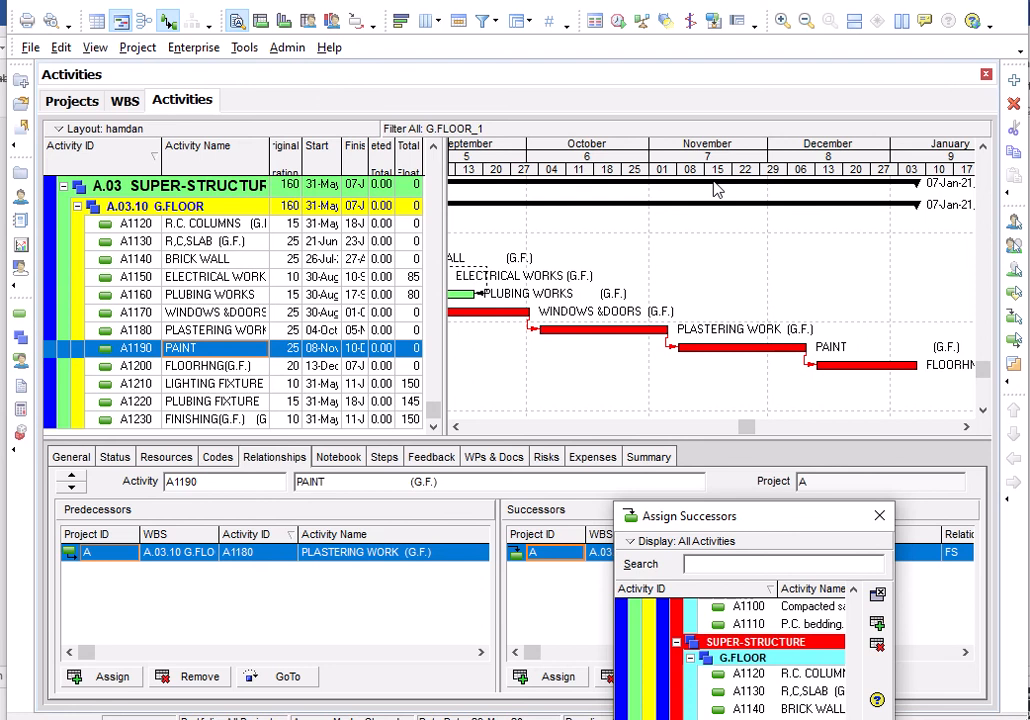
pyautogui.moveTo(718, 174); pyautogui.dragTo(546, 228)
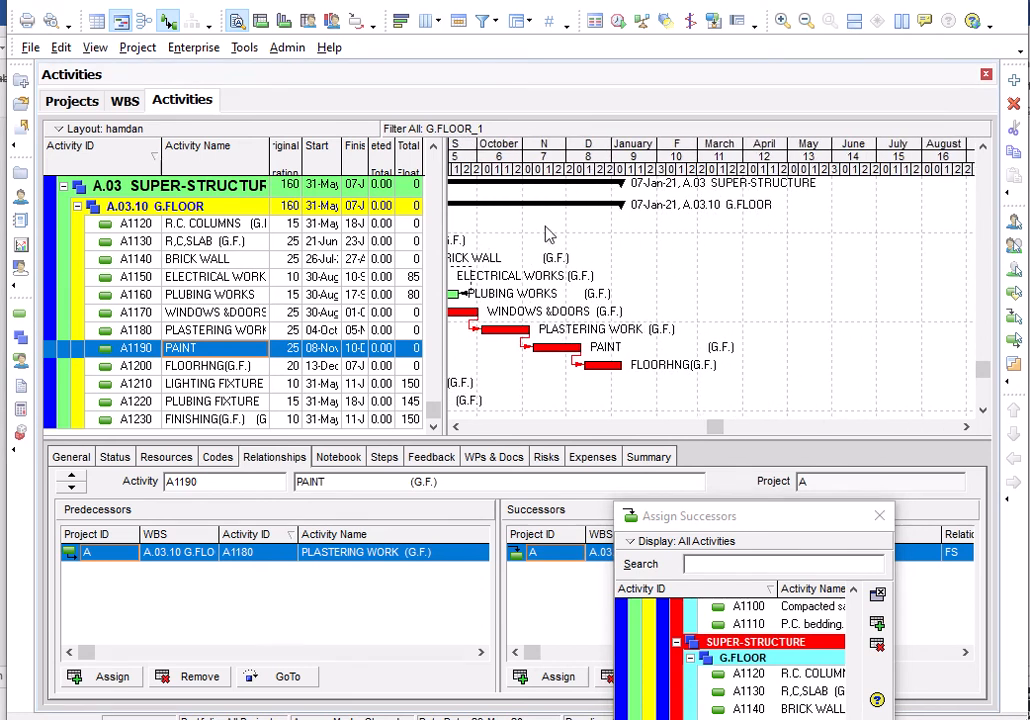
pyautogui.moveTo(715, 426); pyautogui.dragTo(525, 438)
pyautogui.scroll(-2, 554, 340)
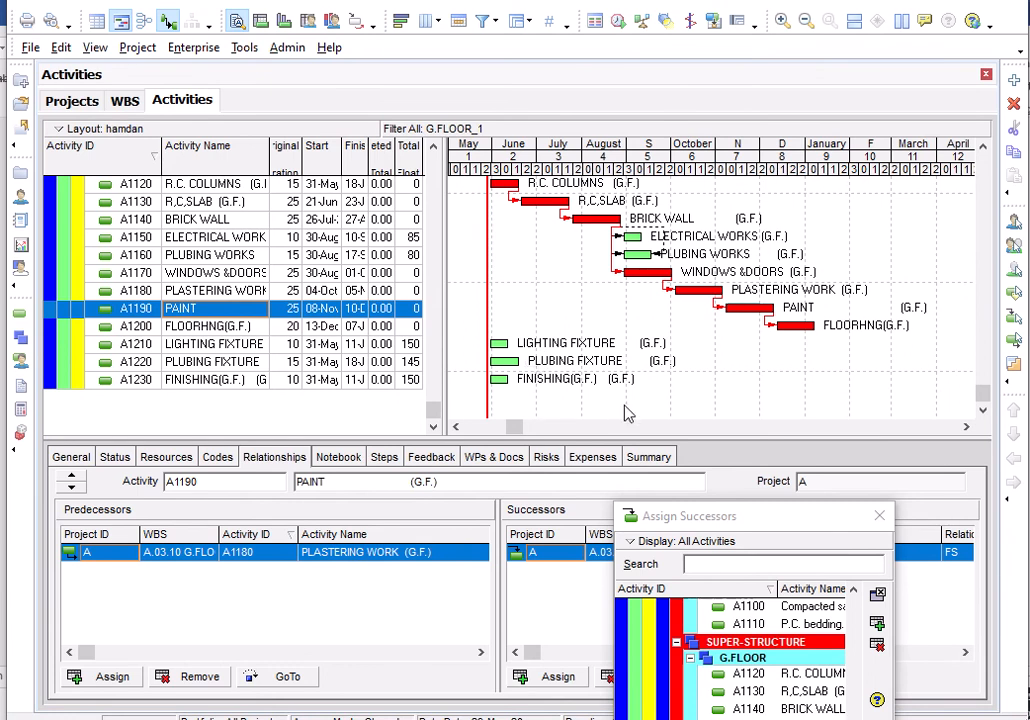
# - Assign A1210 LIGHTING FIXTURE (G.F.) and A1220 PLUBING FIXTURE (G.F.) as successors of A1200 FLOORHNG(G.F.)
pyautogui.click(801, 336)
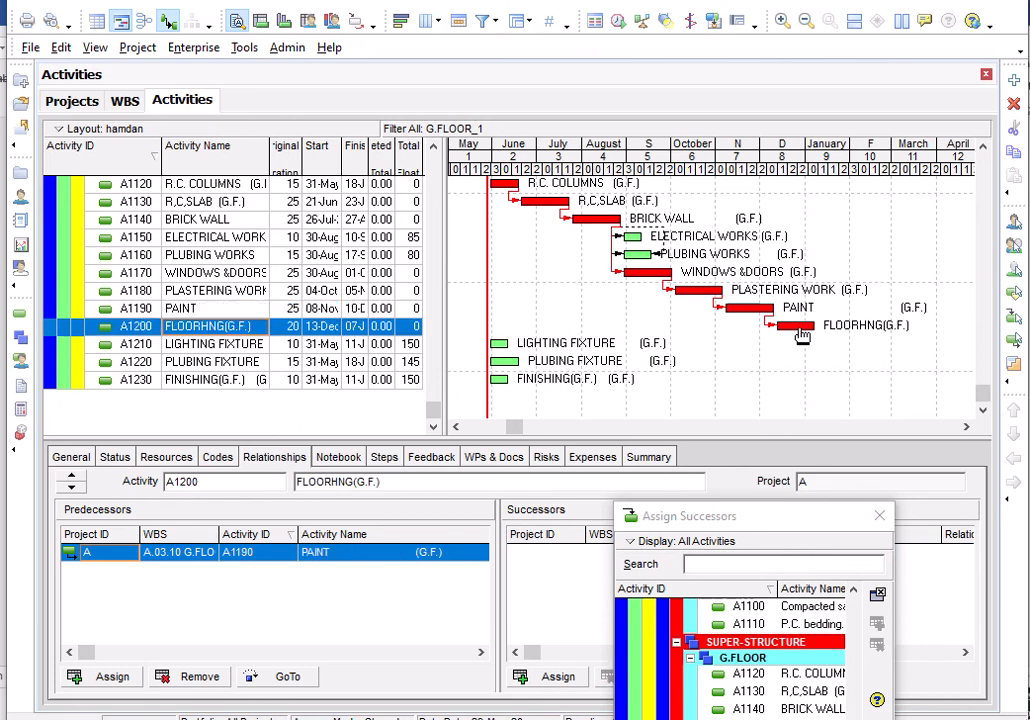
pyautogui.click(879, 515)
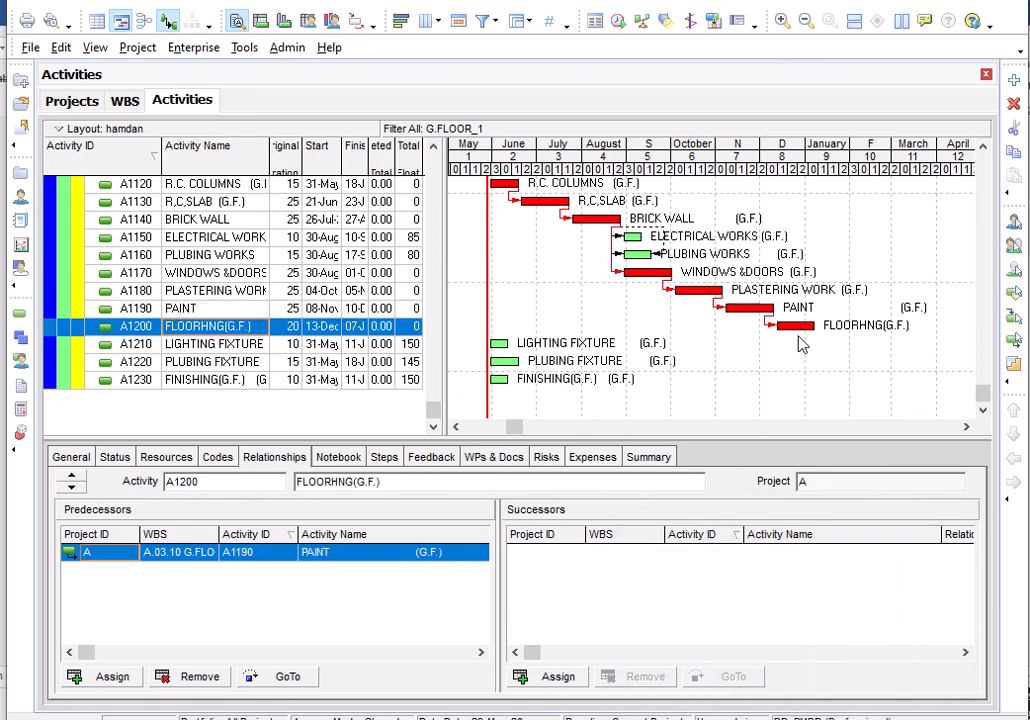
pyautogui.click(559, 677)
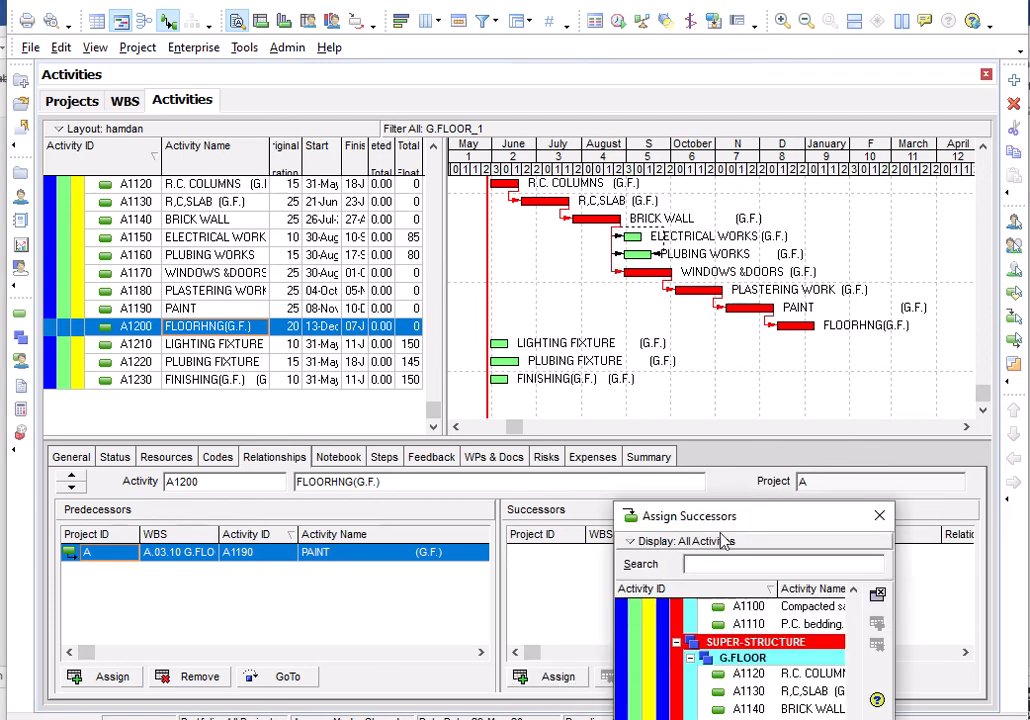
pyautogui.moveTo(743, 516); pyautogui.dragTo(764, 234)
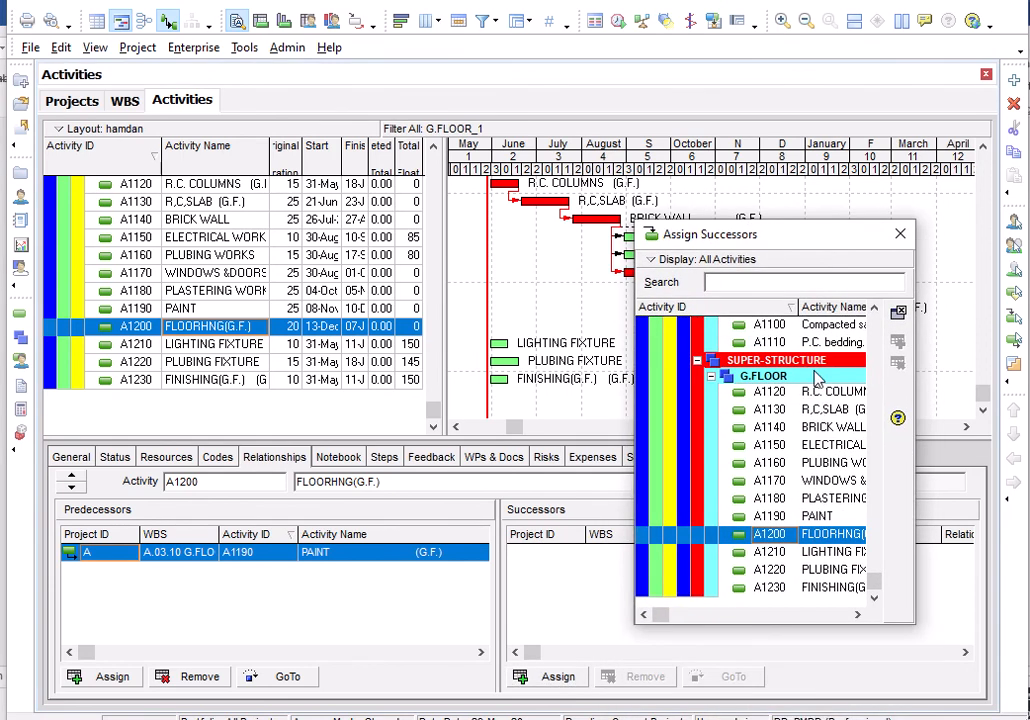
pyautogui.doubleClick(836, 552)
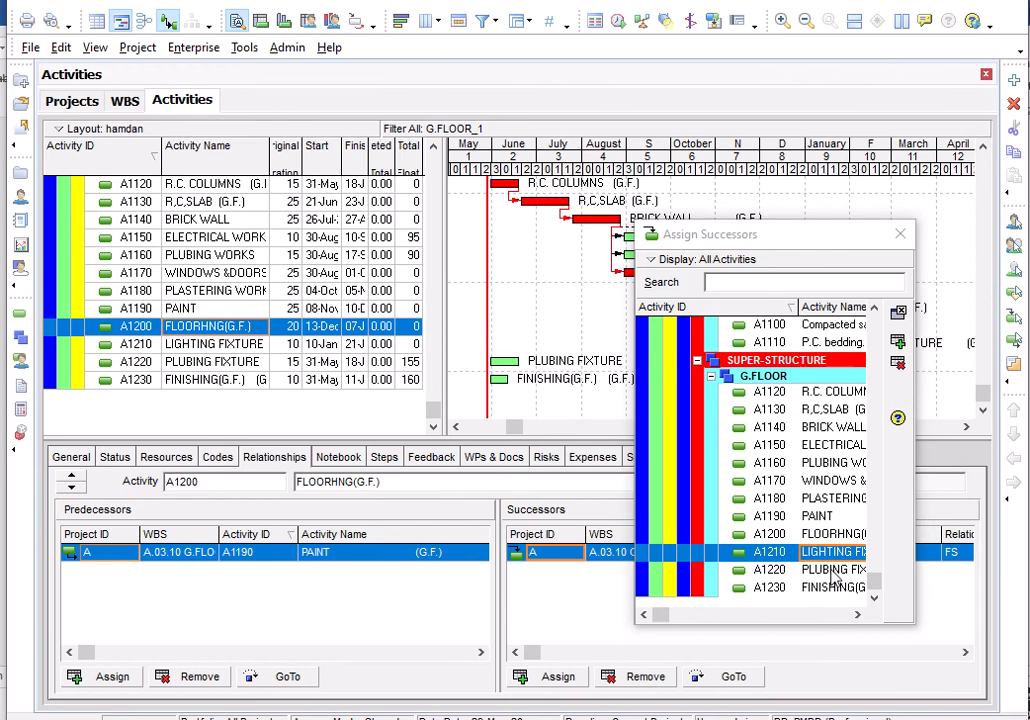
pyautogui.doubleClick(832, 569)
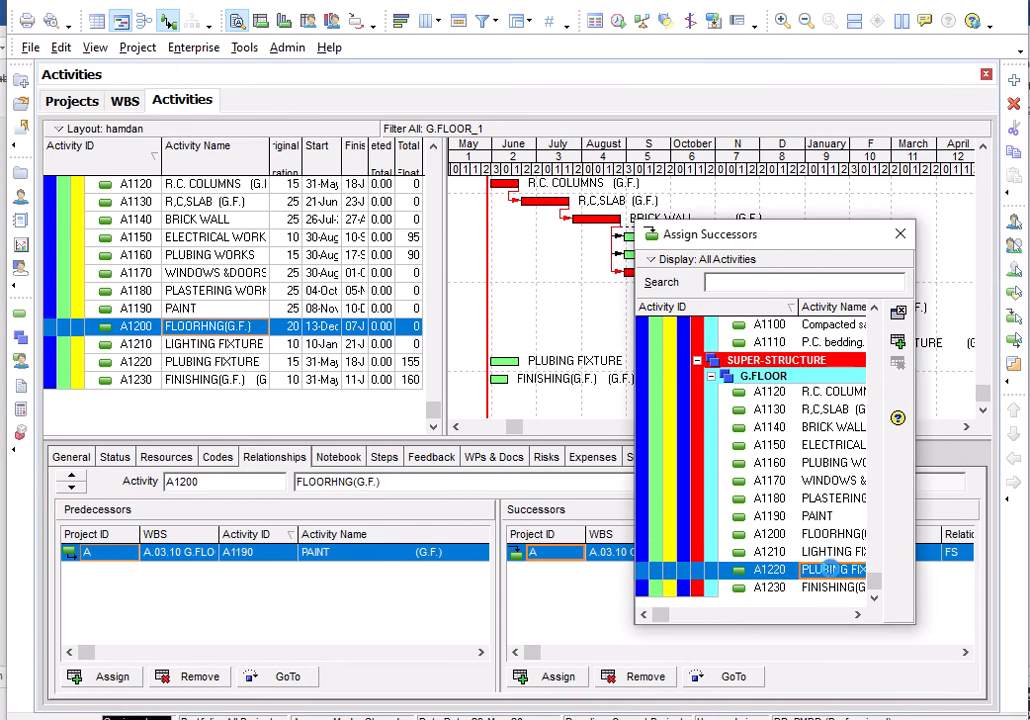
pyautogui.click(900, 234)
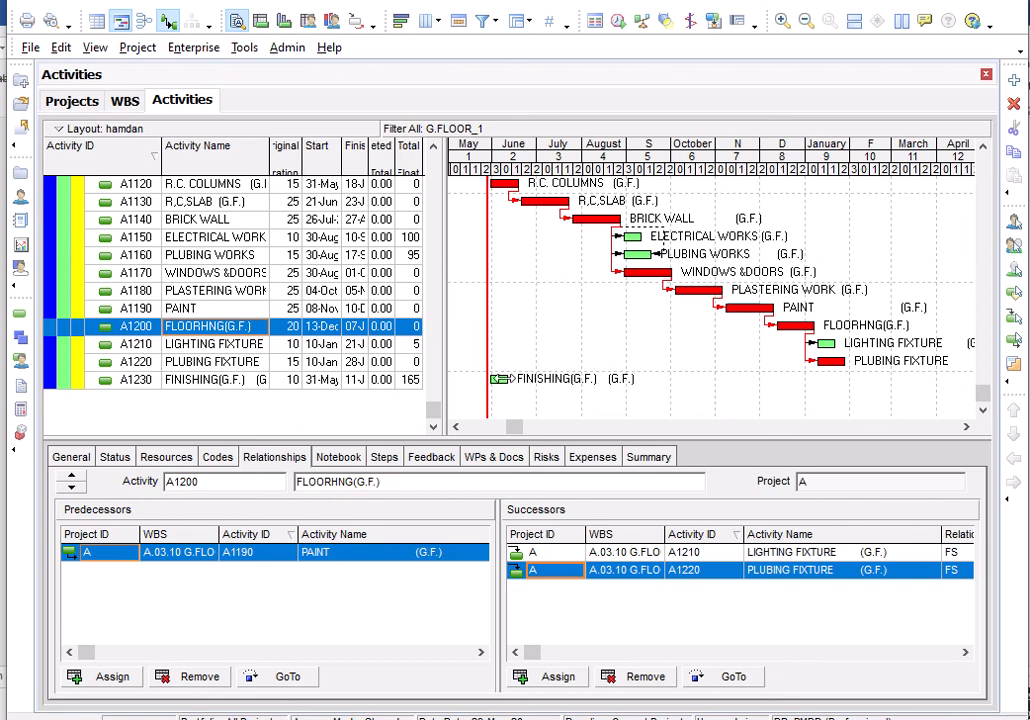
# - Assign A1230 FINISHING(G.F.) as the successor of A1220 PLUBING FIXTURE (G.F.)
pyautogui.click(835, 364)
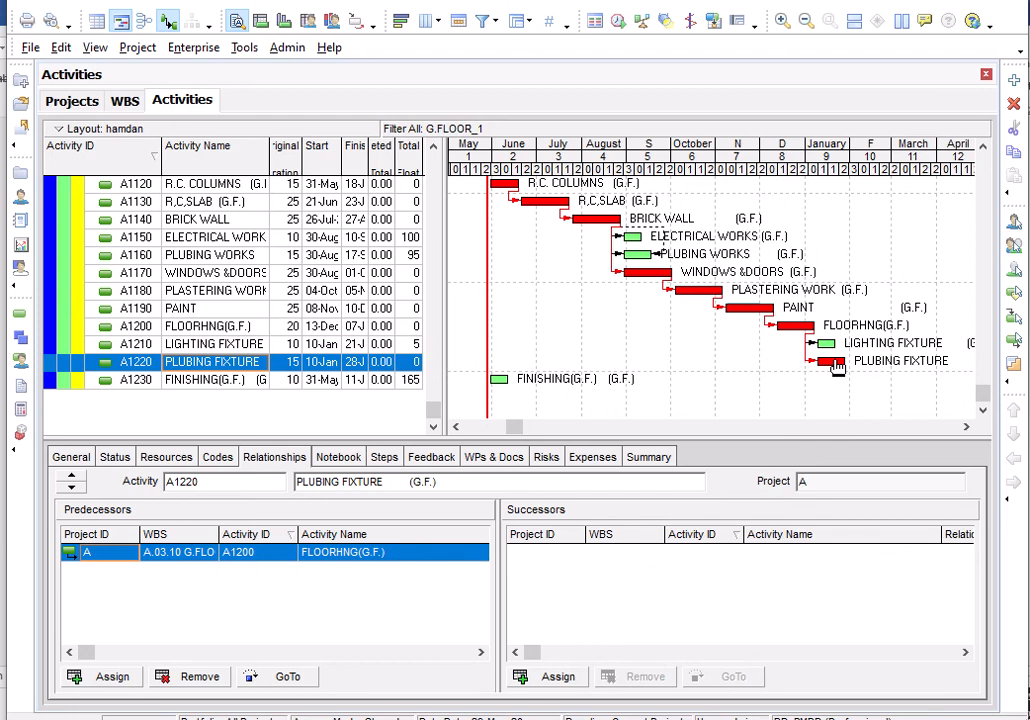
pyautogui.click(562, 678)
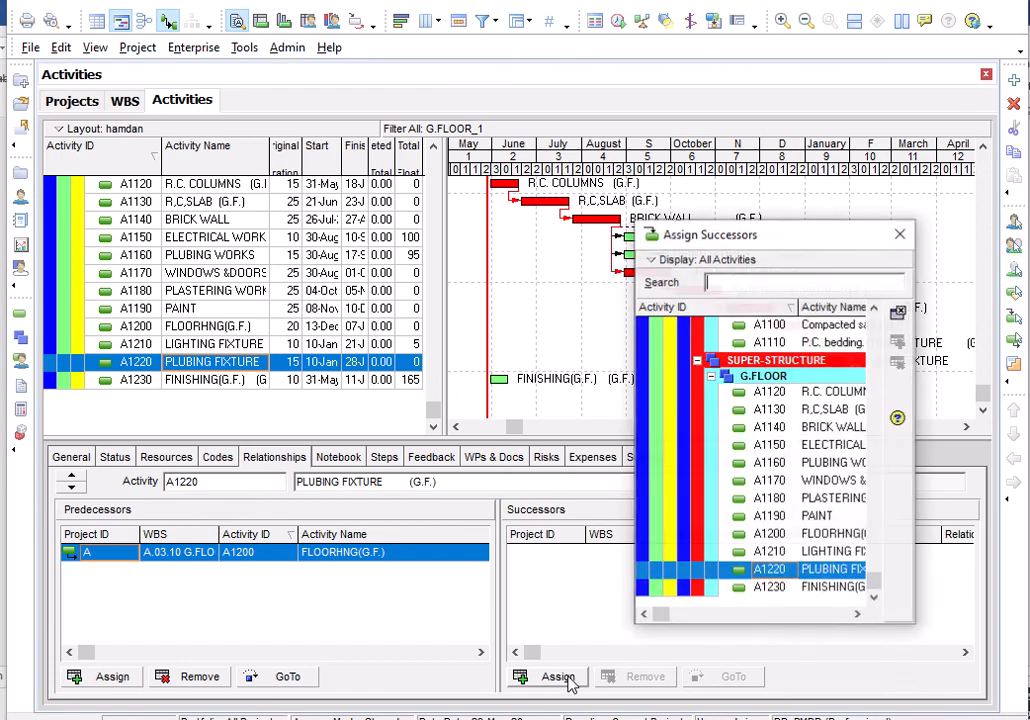
pyautogui.doubleClick(780, 590)
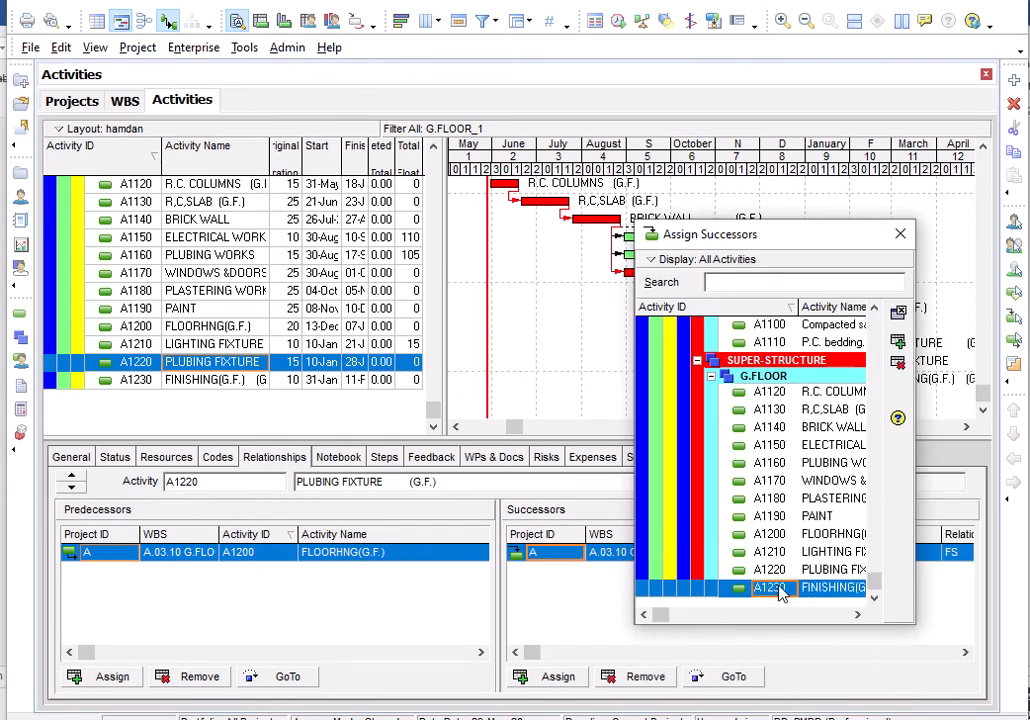
pyautogui.click(895, 238)
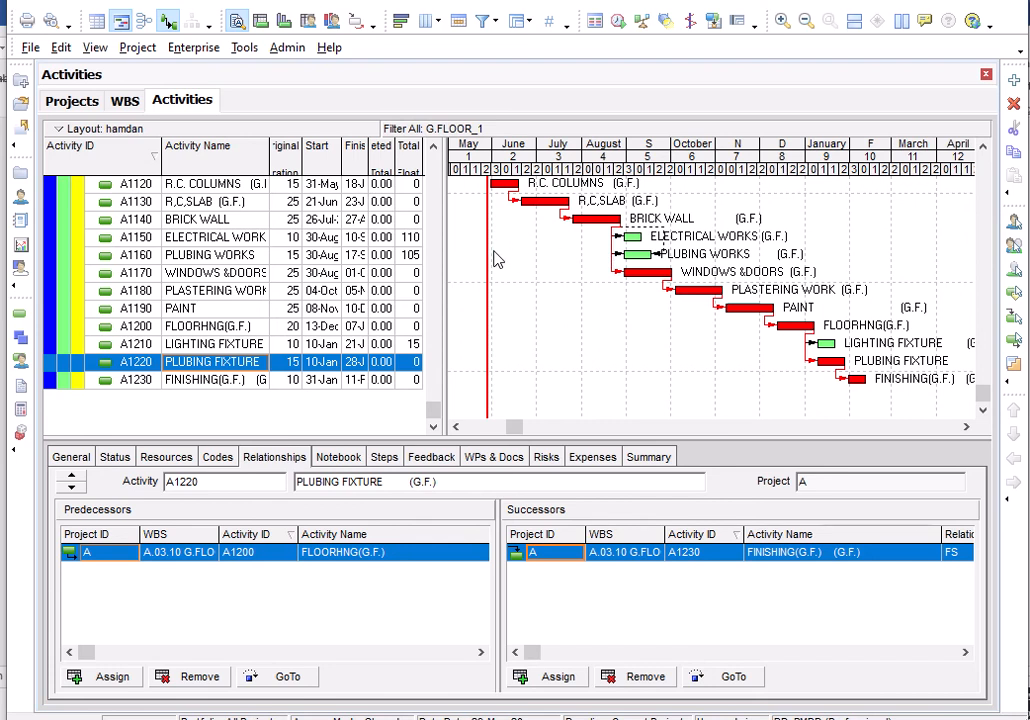
# - Assign A1150 ELECTRICAL WORKS (G.F.) and A1160 PLUBING WORKS (G.F.) as predecessors of A1170 WINDOWS &DOORS (G.F.)
pyautogui.click(645, 279)
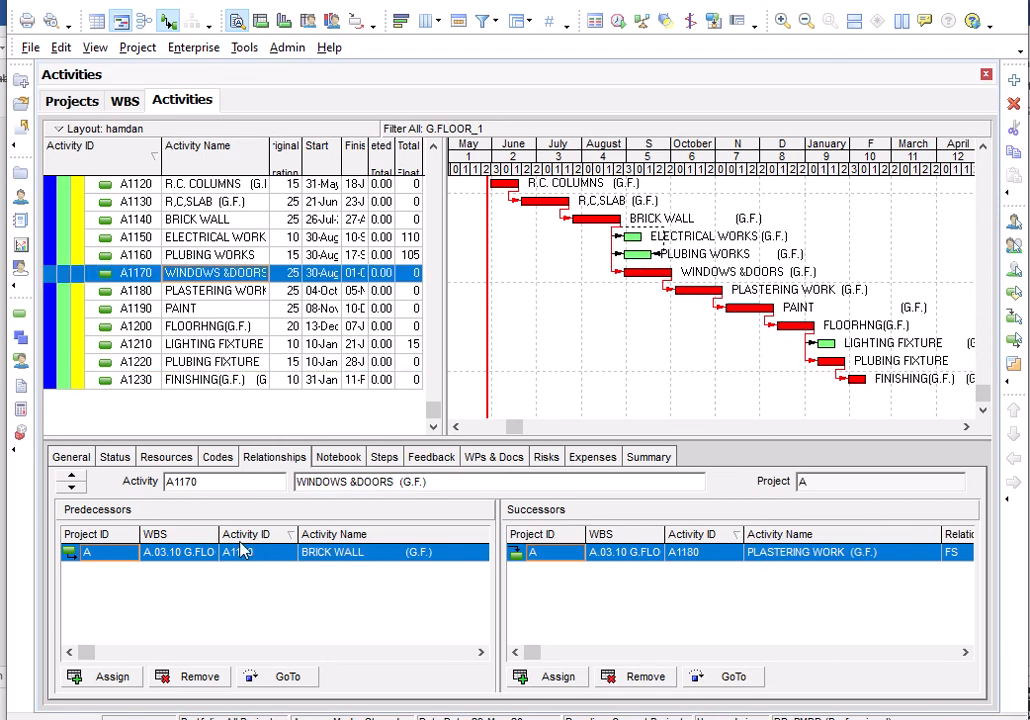
pyautogui.click(112, 677)
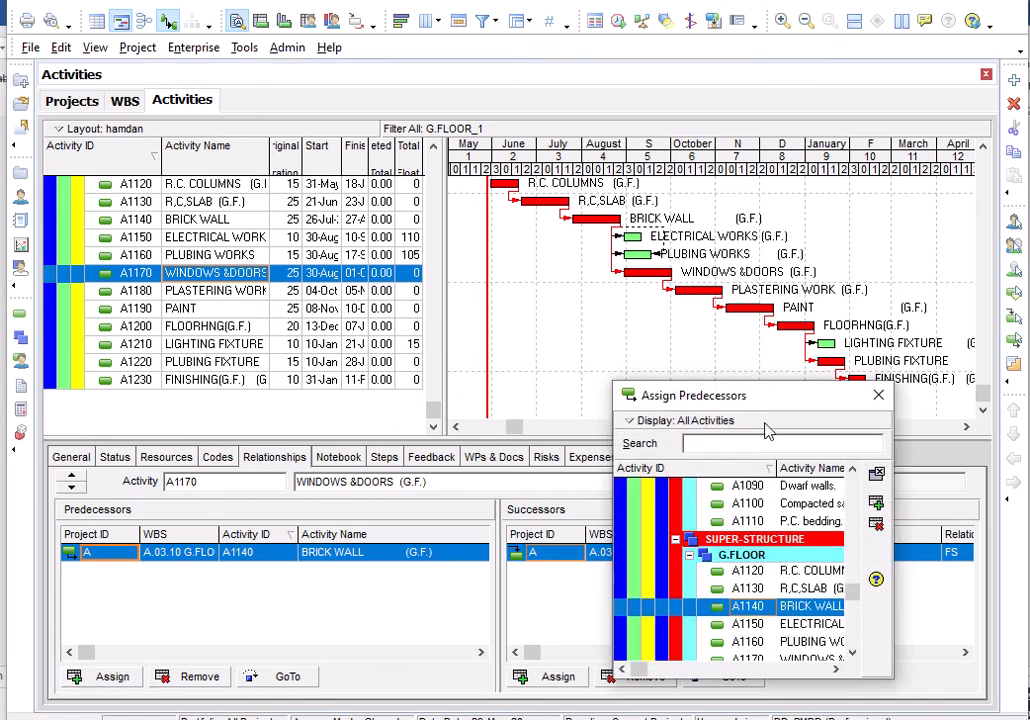
pyautogui.click(814, 624)
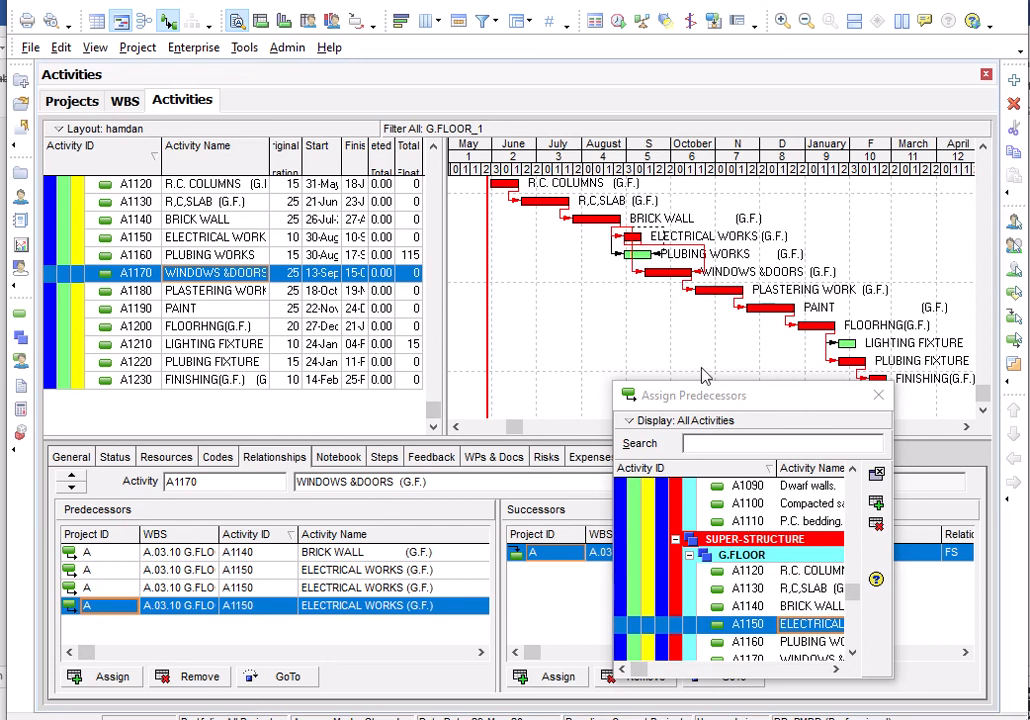
pyautogui.doubleClick(806, 643)
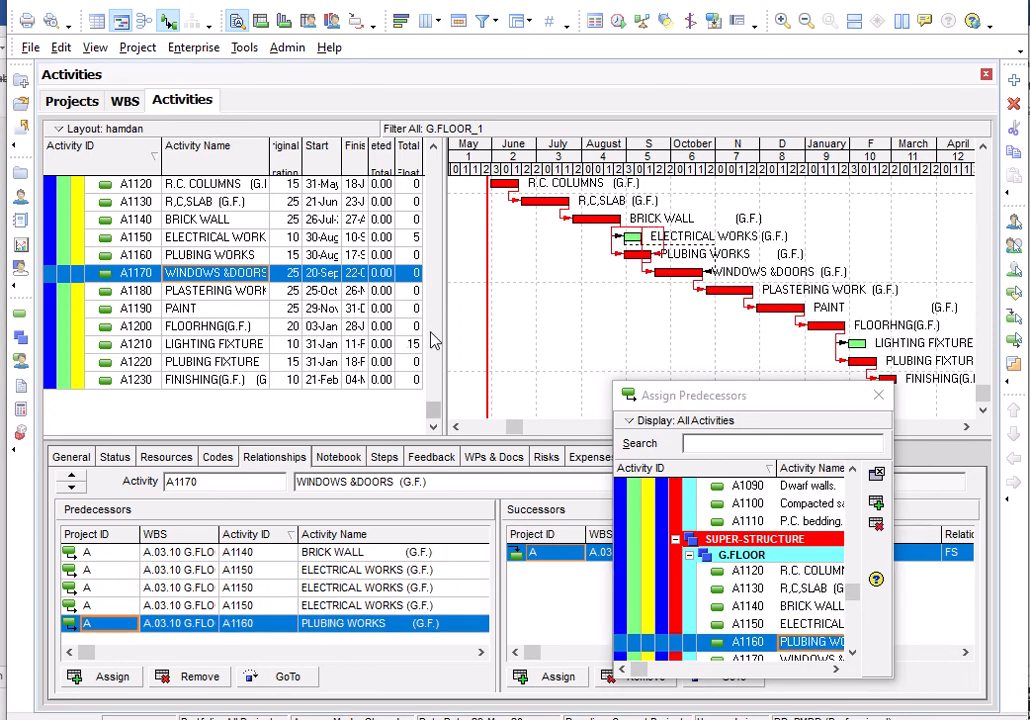
pyautogui.click(874, 398)
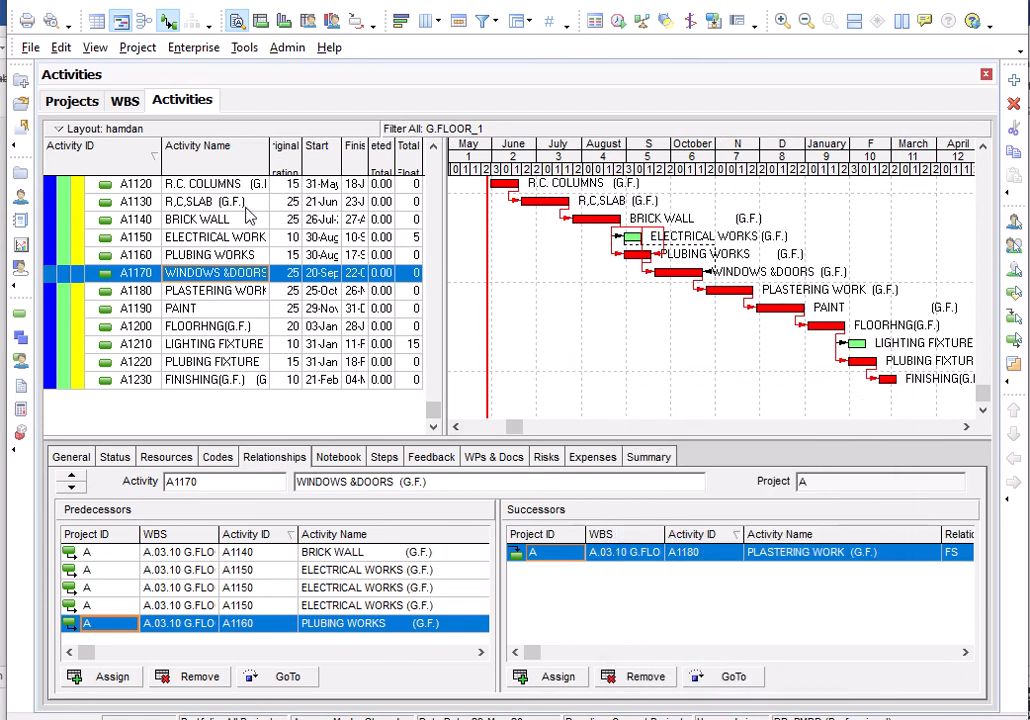
# - Hide the activity details and review the bars and relationship lines of all PROJECT1 activities from MOALIZATIO to G.FLOOR
pyautogui.click(92, 48)
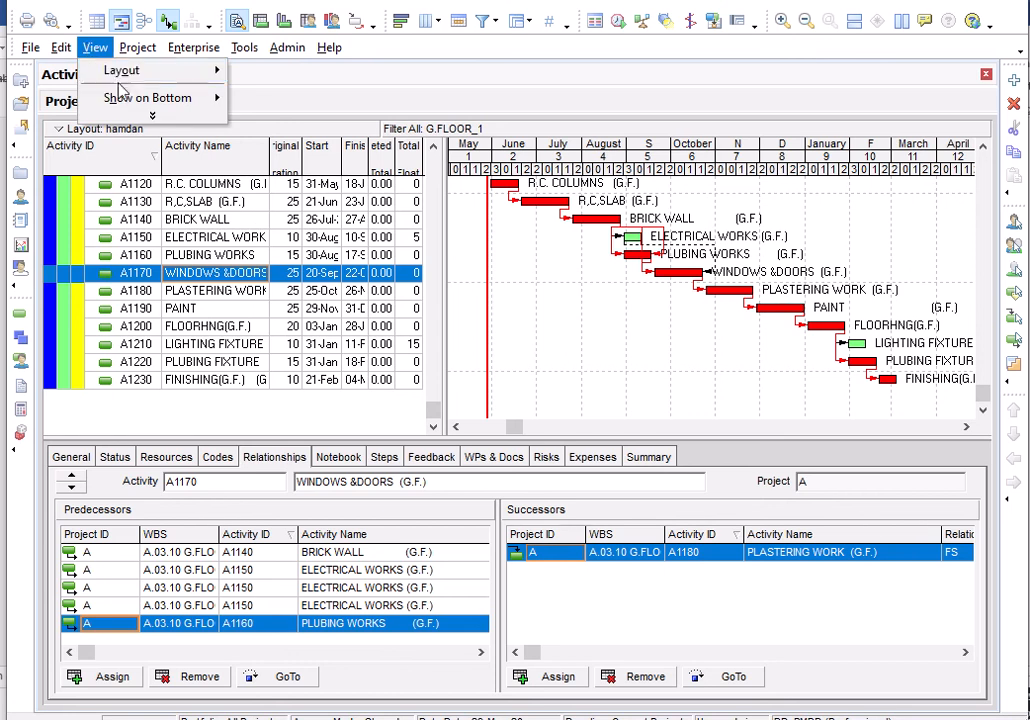
pyautogui.moveTo(215, 97)
pyautogui.click(290, 99)
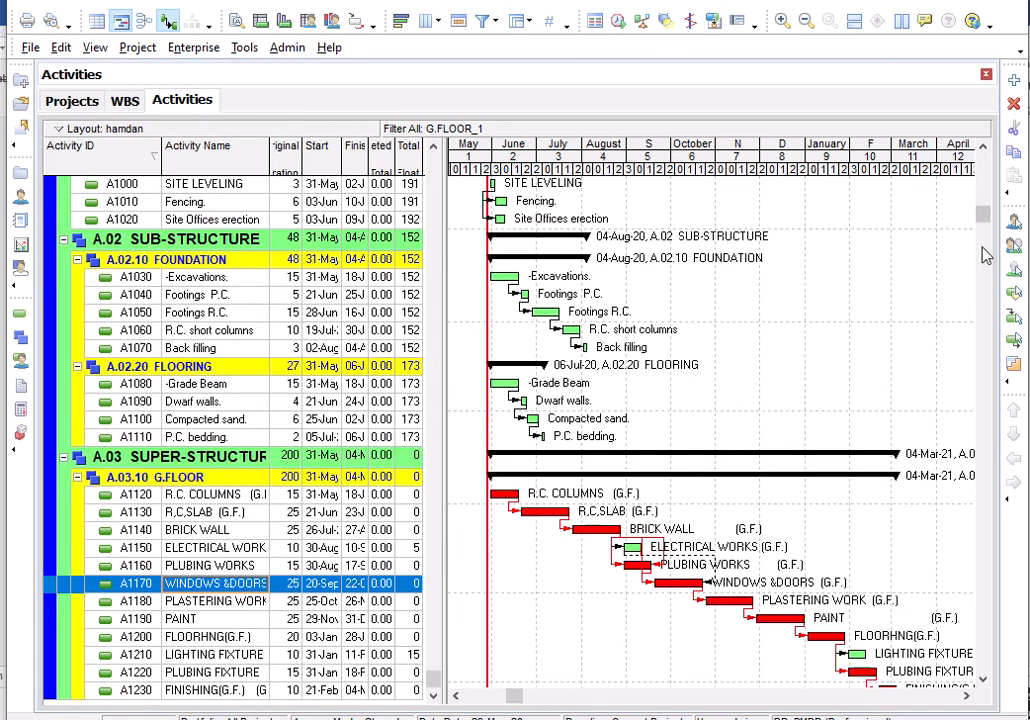
pyautogui.moveTo(986, 214); pyautogui.dragTo(985, 170)
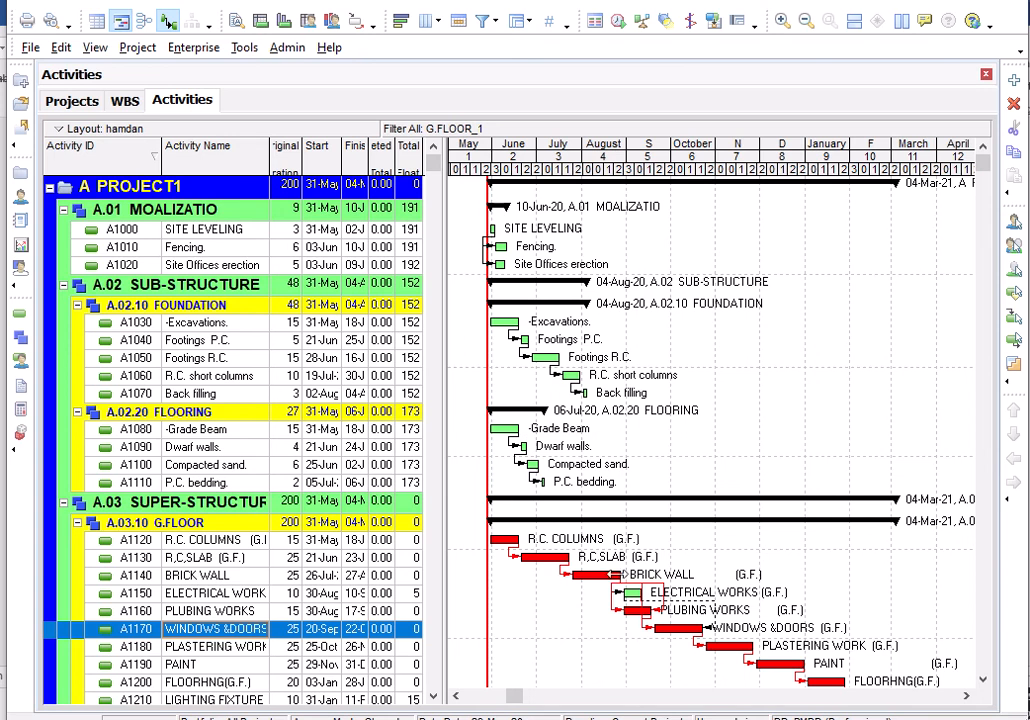
pyautogui.scroll(-2, 750, 455)
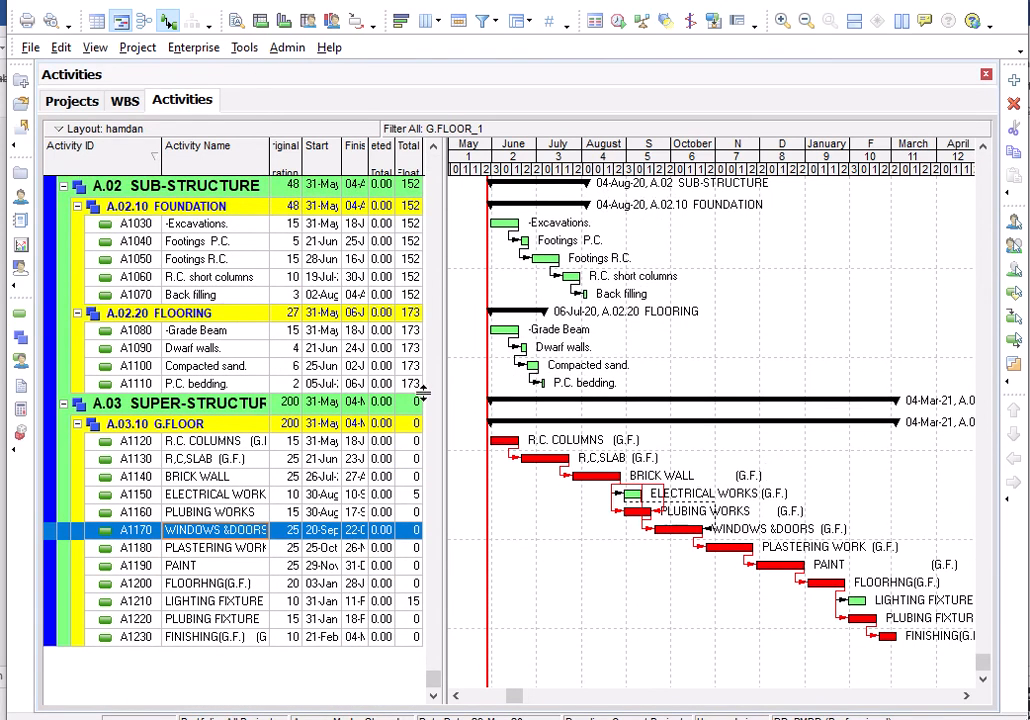
pyautogui.scroll(1, 426, 397)
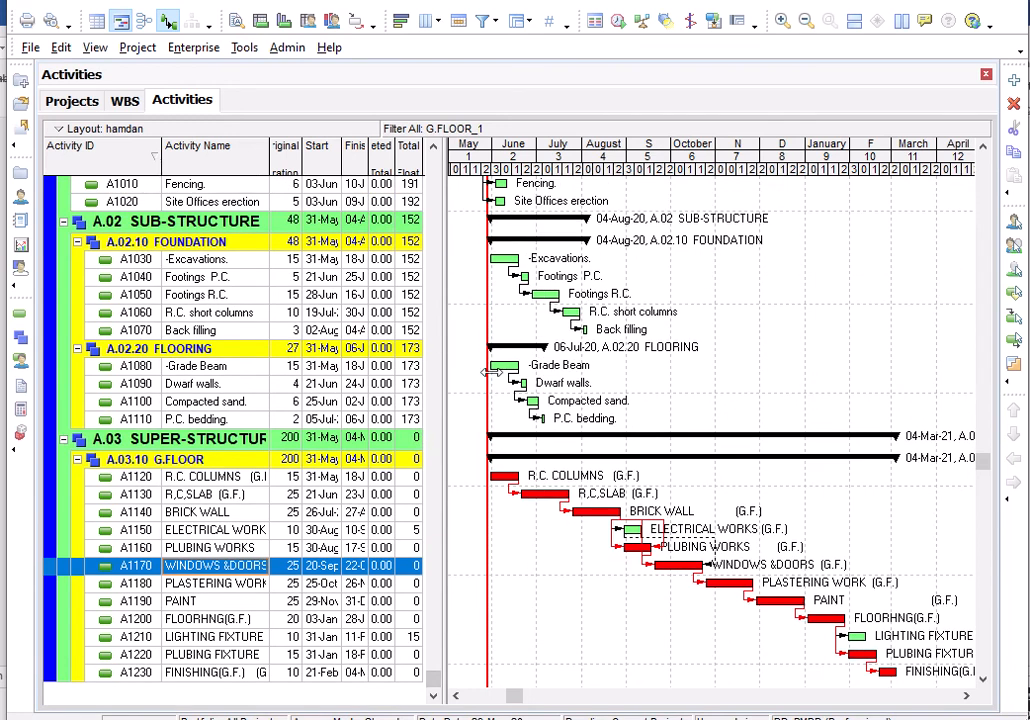
pyautogui.scroll(2, 453, 296)
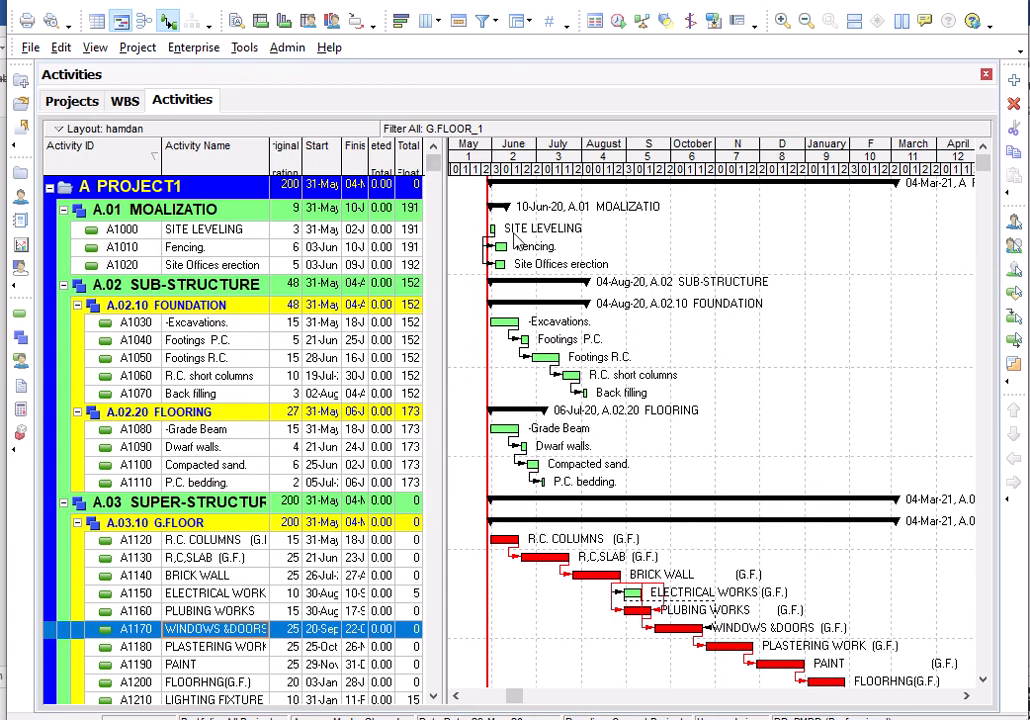
# - Show the activity details with the relationships of A1030 -Excavations
pyautogui.click(506, 323)
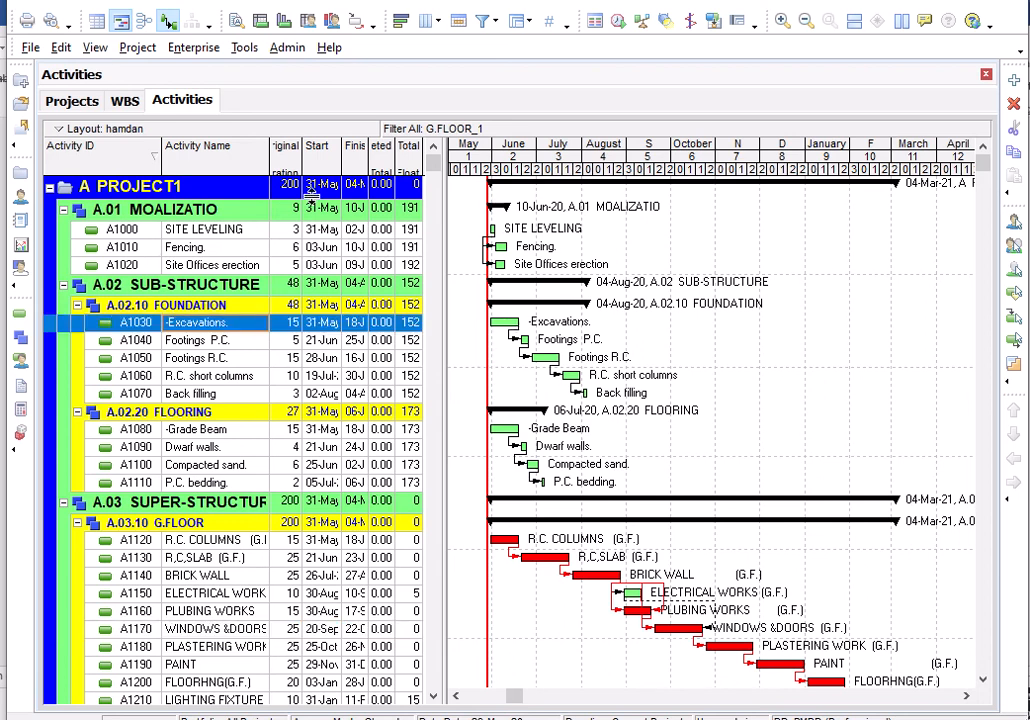
pyautogui.click(95, 47)
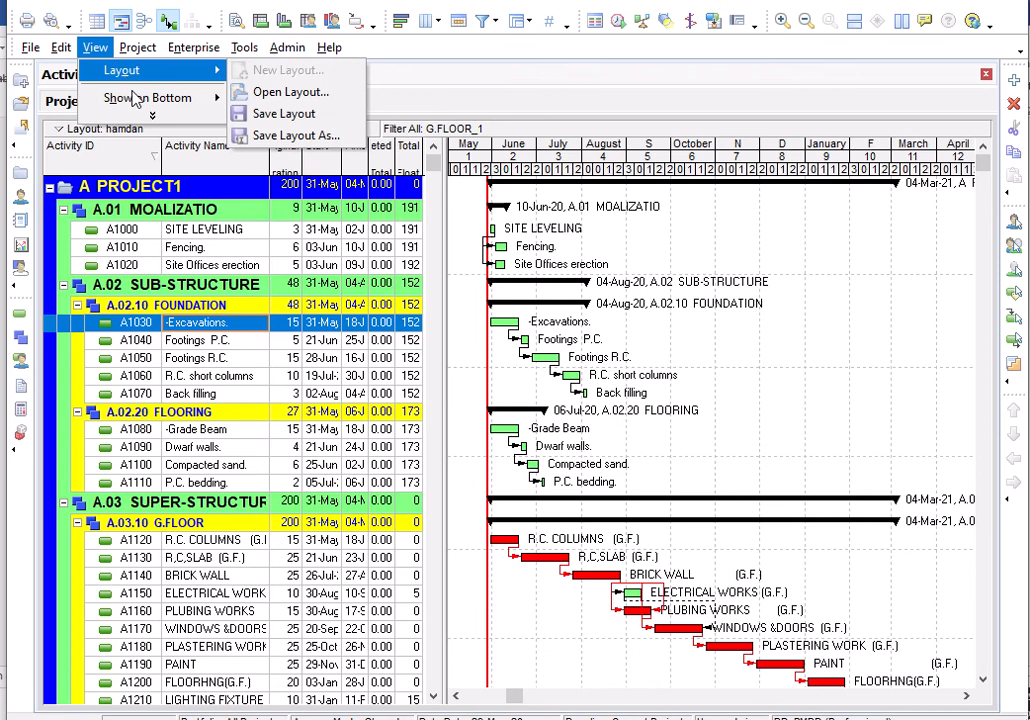
pyautogui.moveTo(215, 97)
pyautogui.click(238, 120)
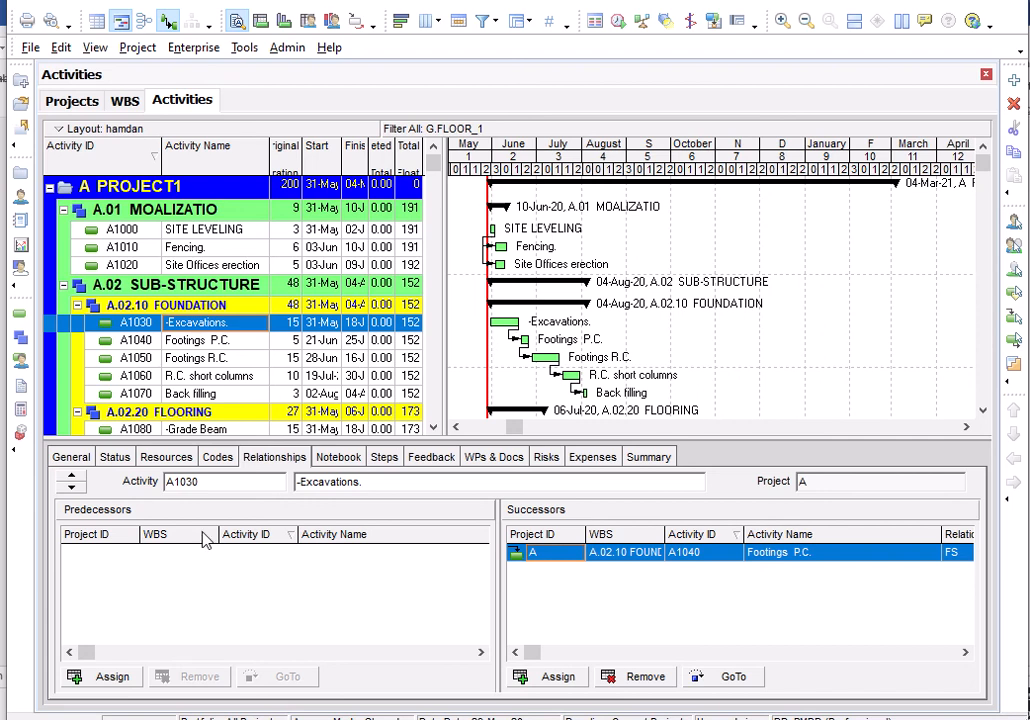
# - Assign A1010 Fencing and A1020 Site Offices erection as predecessors of A1030 -Excavations
pyautogui.click(108, 677)
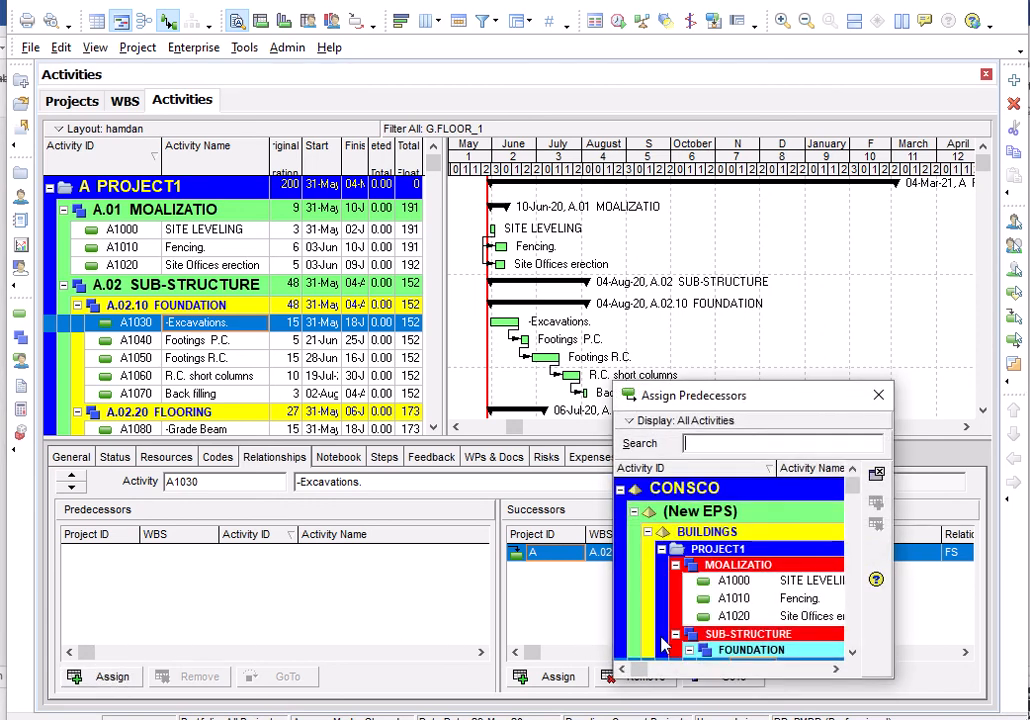
pyautogui.doubleClick(800, 599)
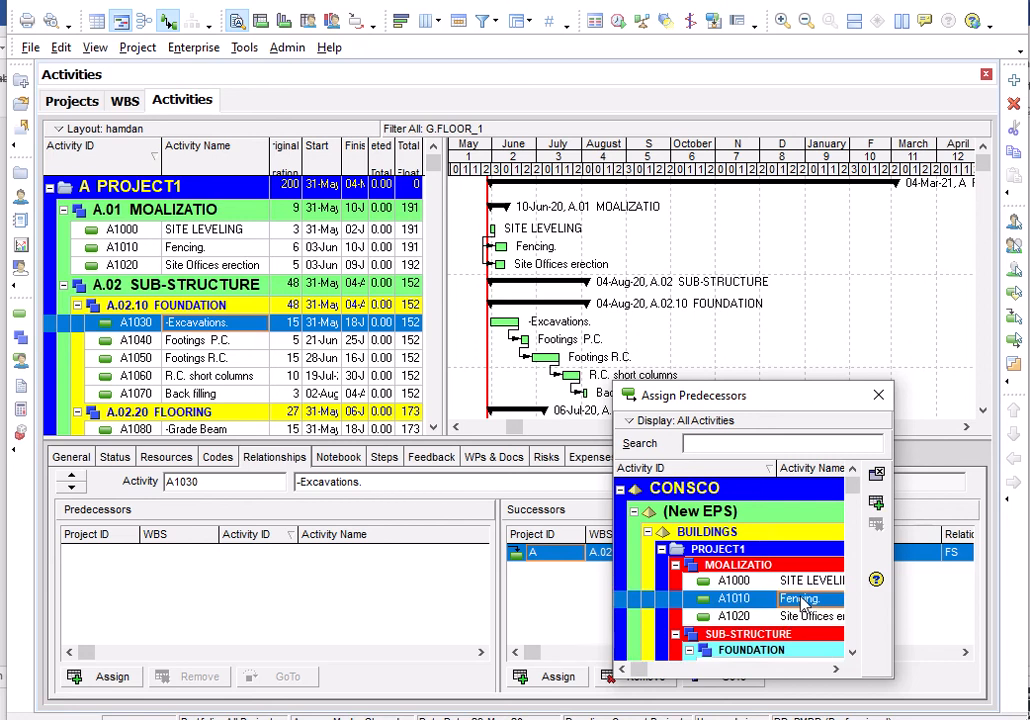
pyautogui.doubleClick(802, 616)
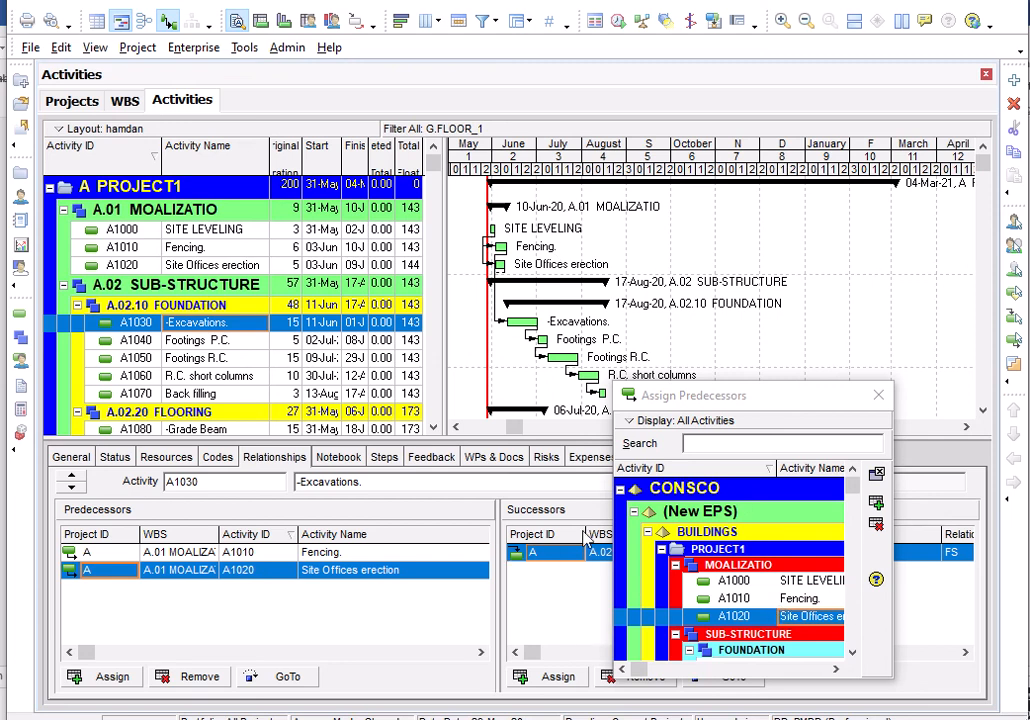
# - Remove the predecessors A1020 Site Offices erection and A1010 Fencing from A1030 -Excavations
pyautogui.click(197, 680)
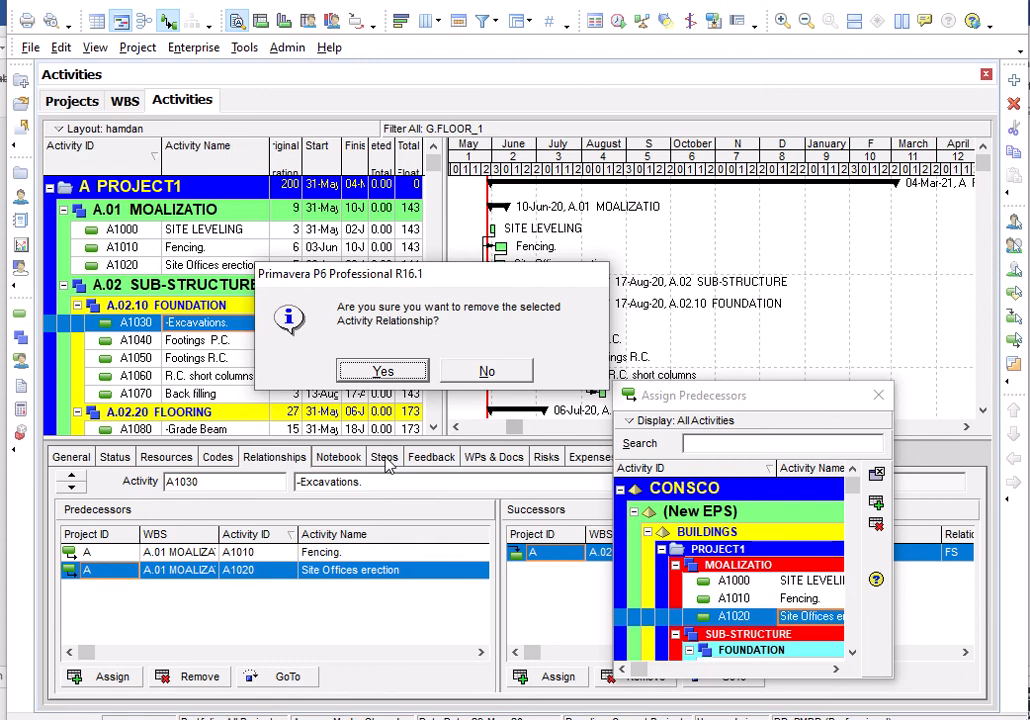
pyautogui.click(383, 371)
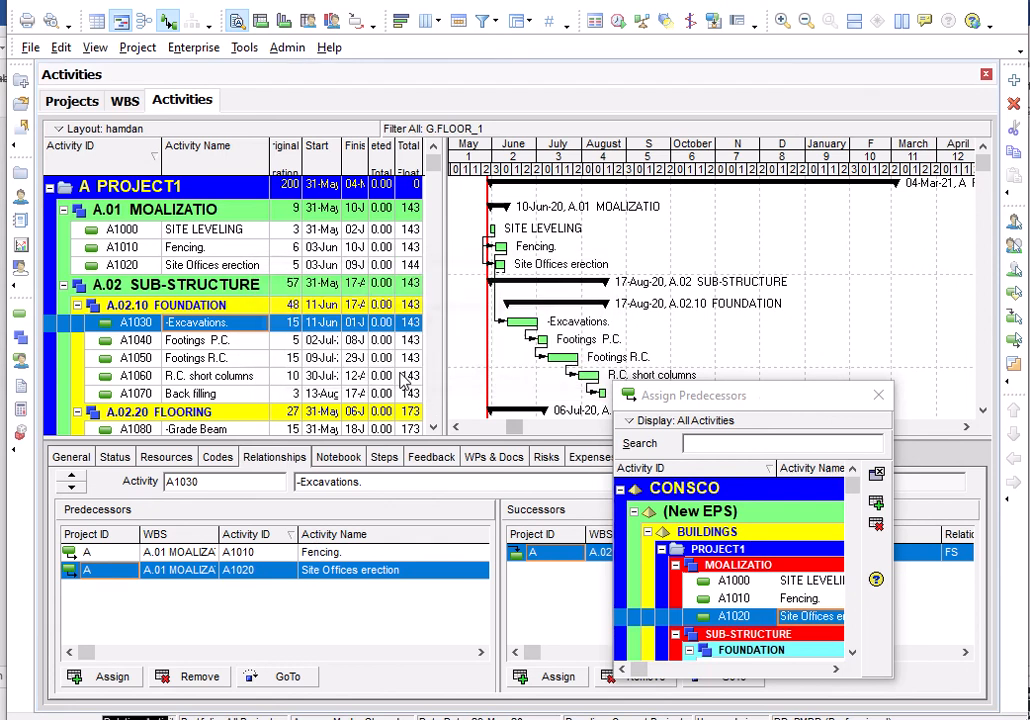
pyautogui.click(879, 398)
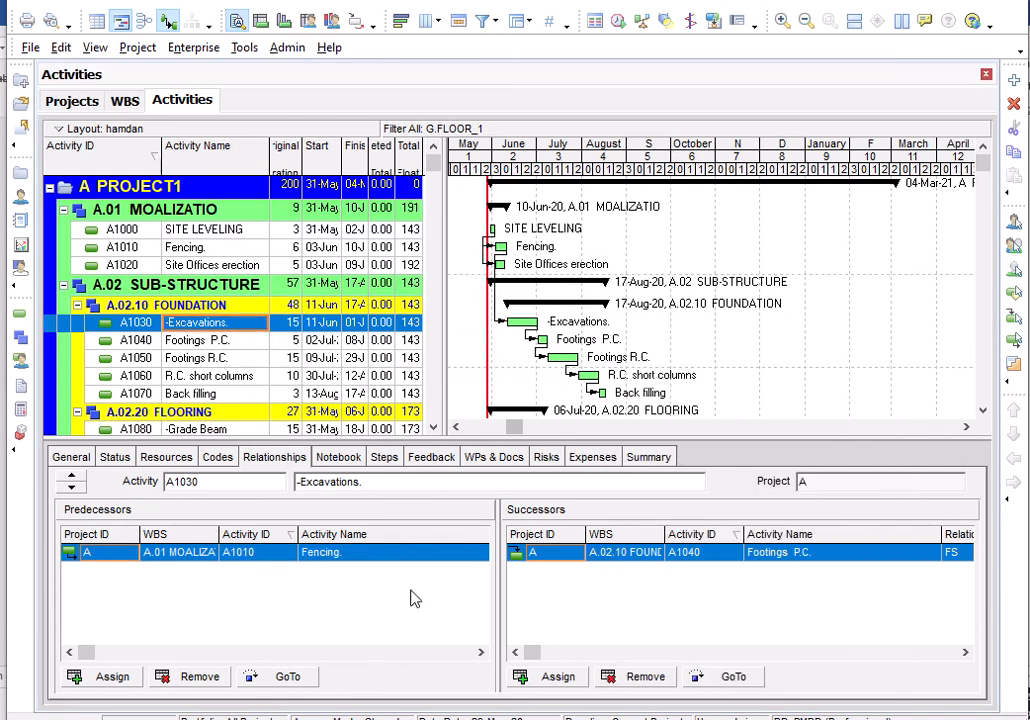
pyautogui.click(212, 679)
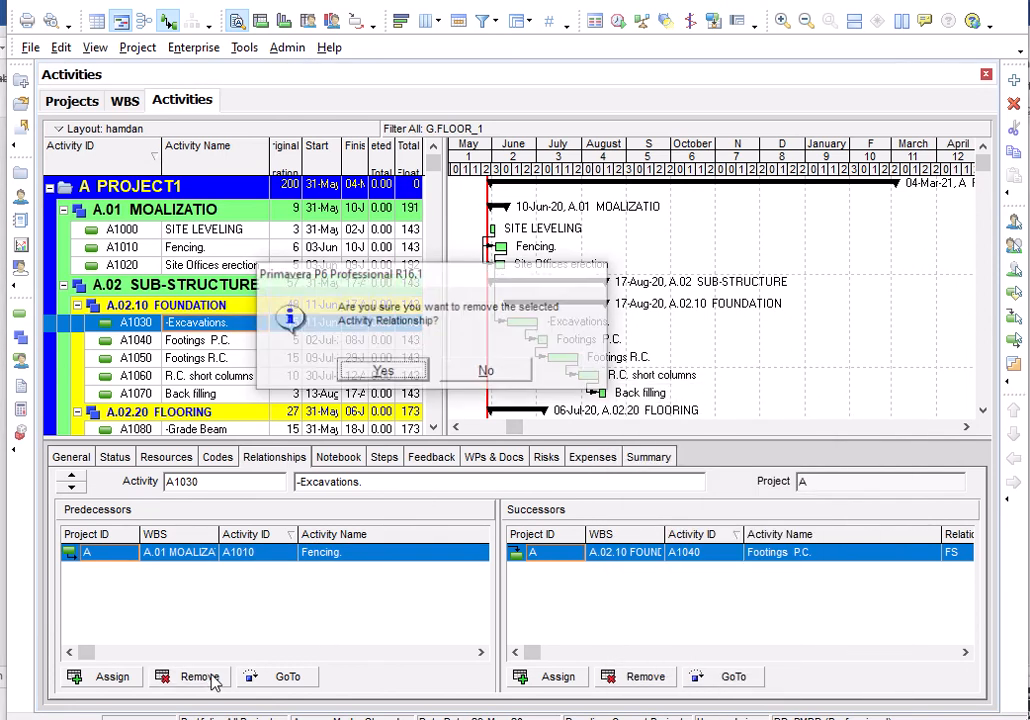
pyautogui.click(388, 371)
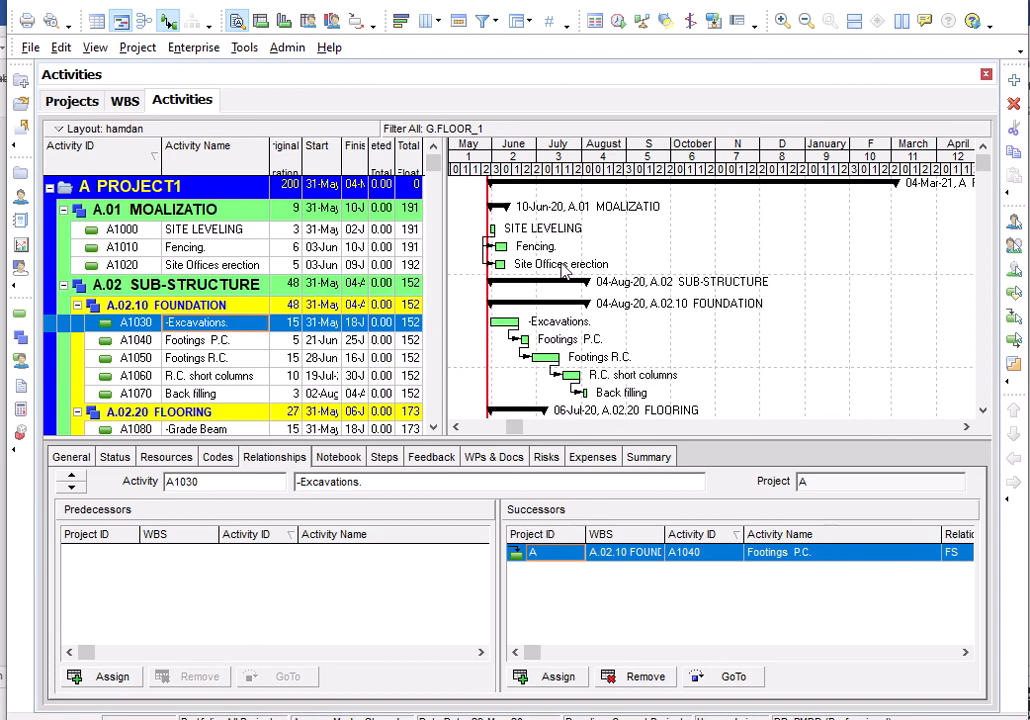
# - Assign A1020 Site Offices erection and A1030 -Excavations as successors of A1010 Fencing
pyautogui.click(502, 246)
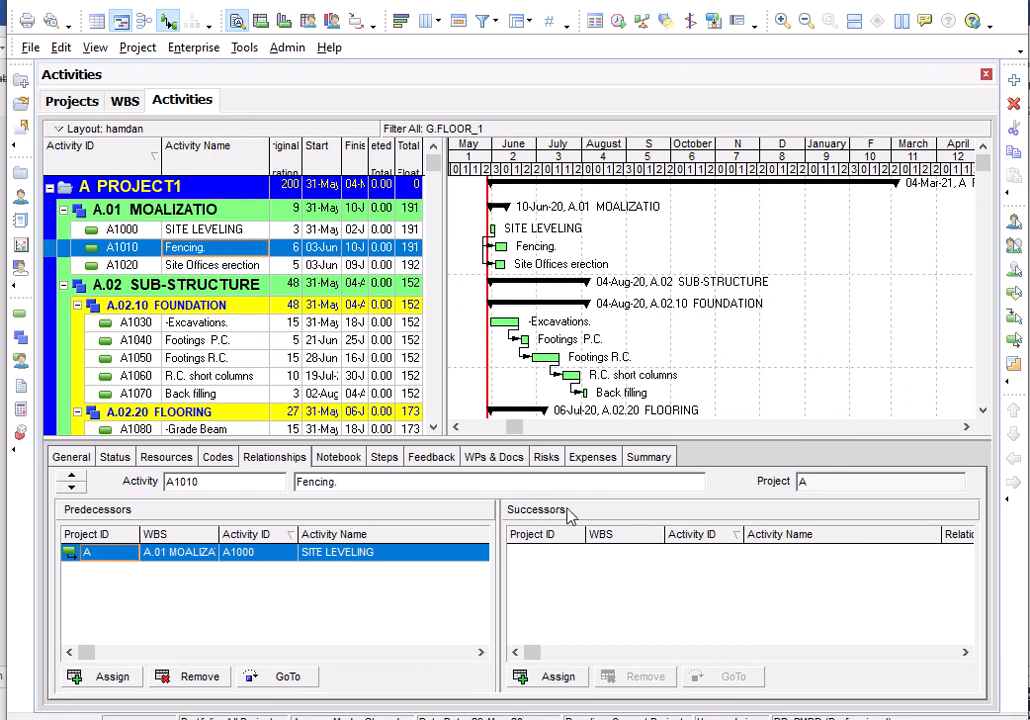
pyautogui.click(556, 677)
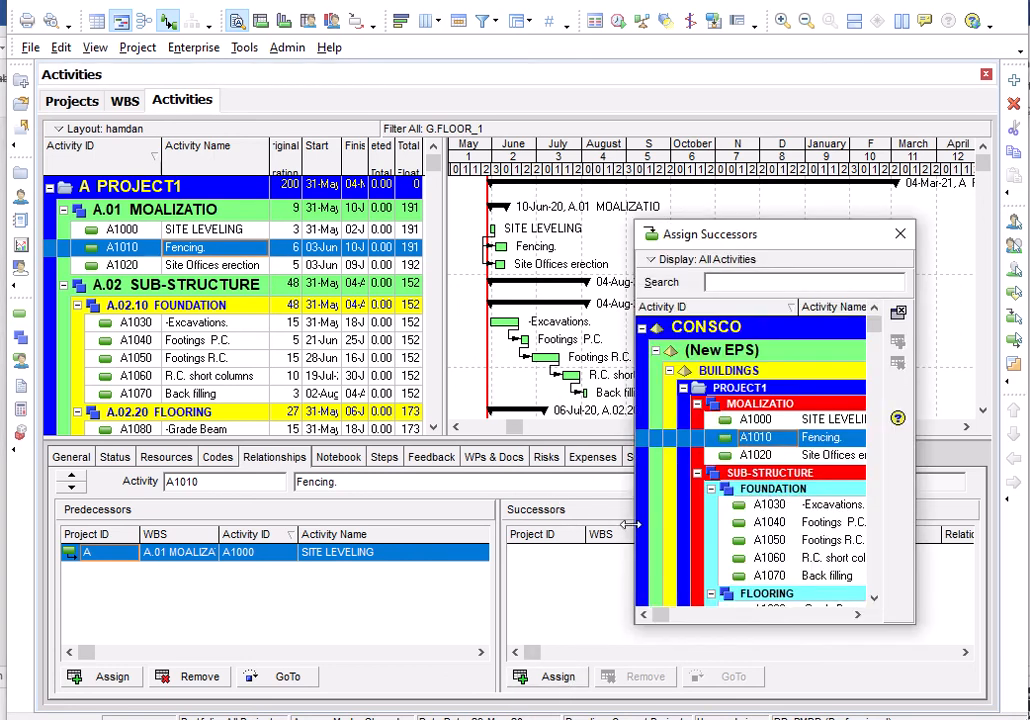
pyautogui.click(829, 457)
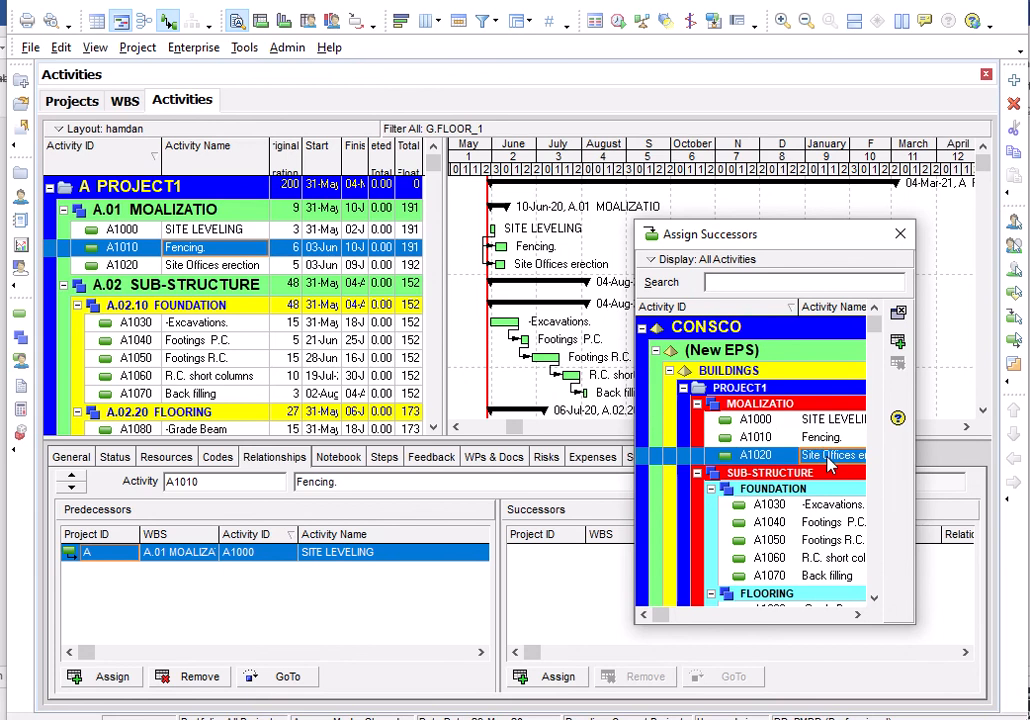
pyautogui.doubleClick(829, 457)
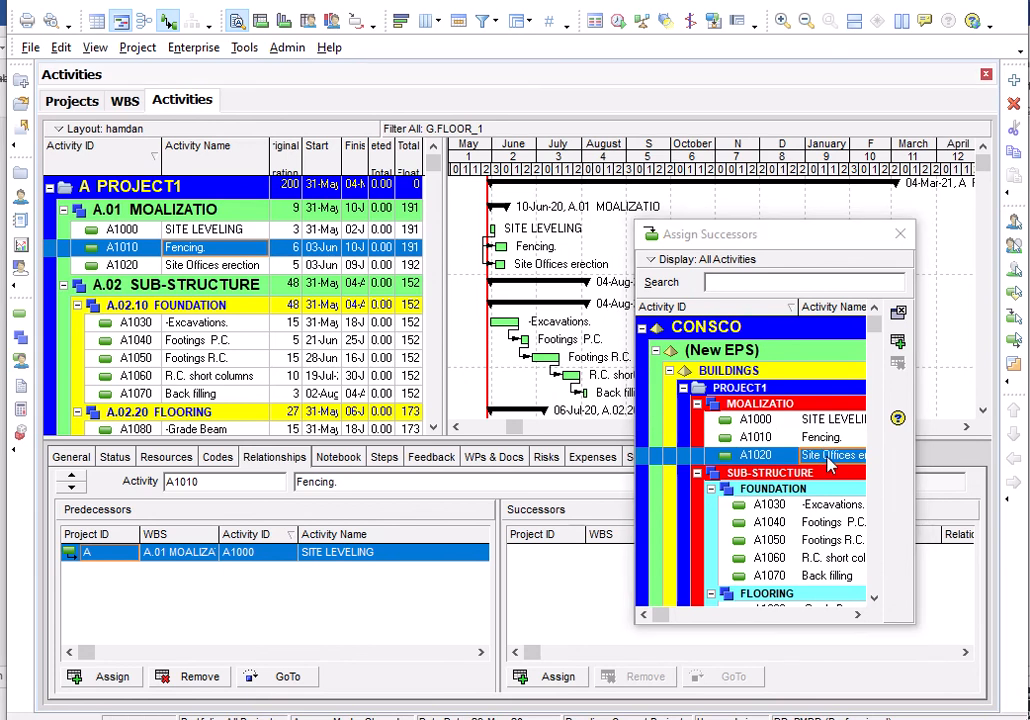
pyautogui.doubleClick(832, 507)
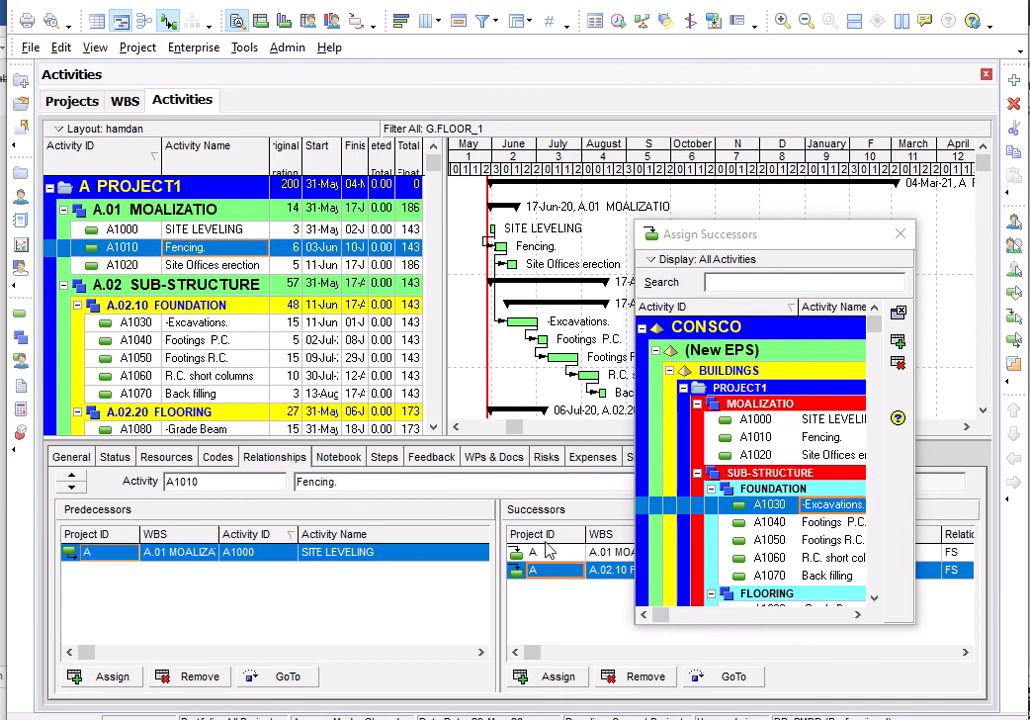
pyautogui.click(900, 234)
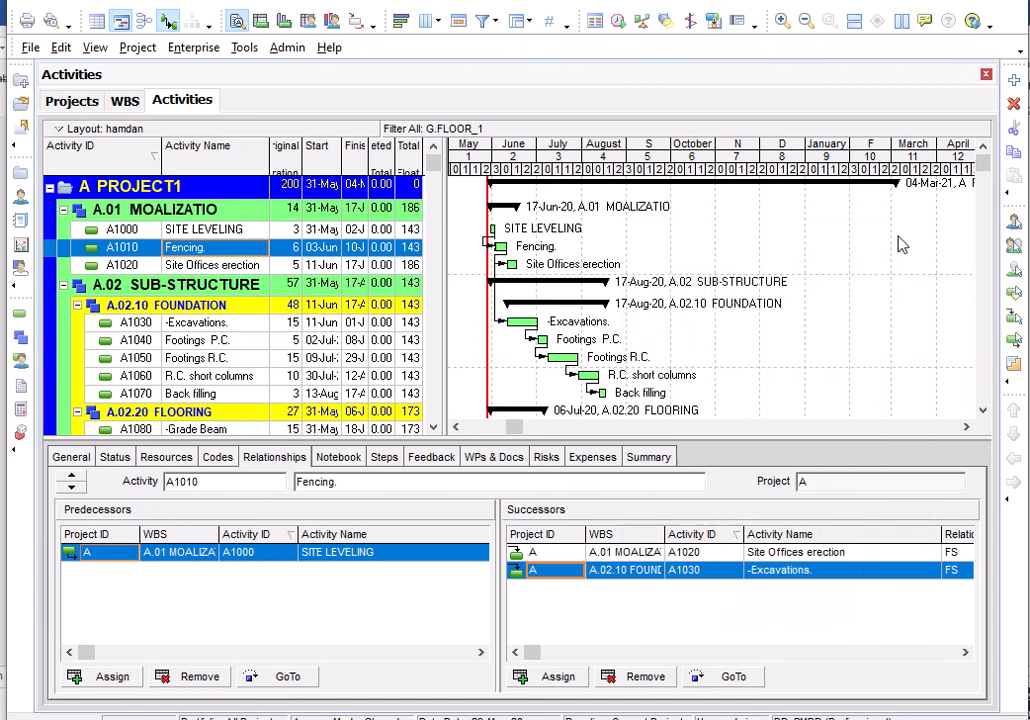
pyautogui.click(293, 10)
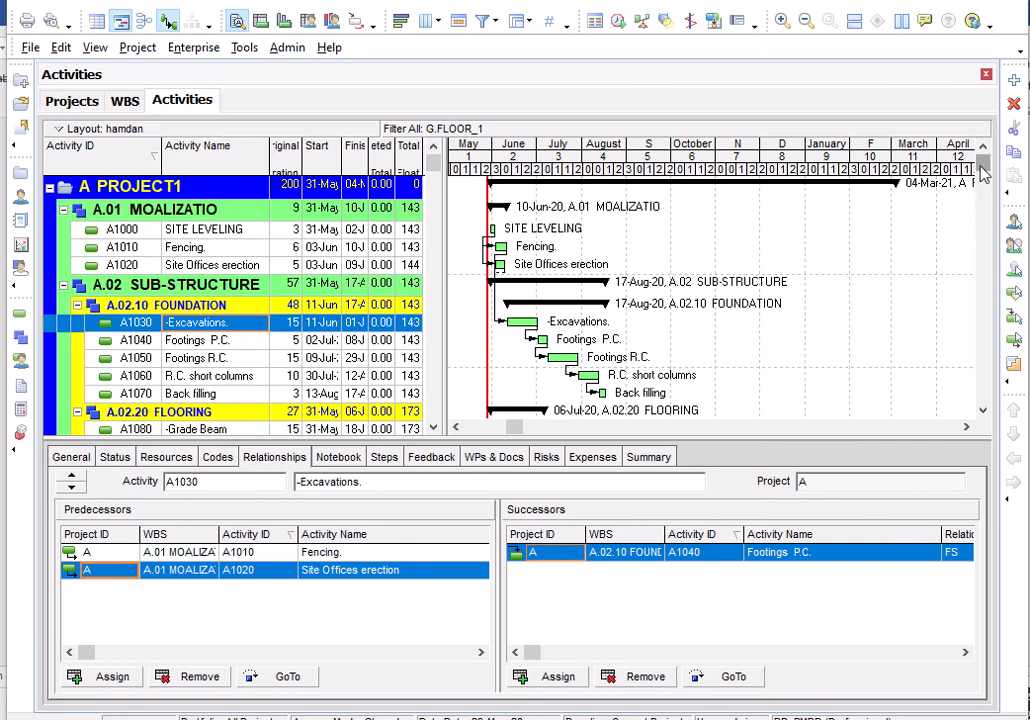
# - Assign A1080 -Grade Beam from FLOORING as the successor of A1070 Back filling in FOUNDATION
pyautogui.scroll(-1, 983, 210)
pyautogui.scroll(-1, 983, 210)
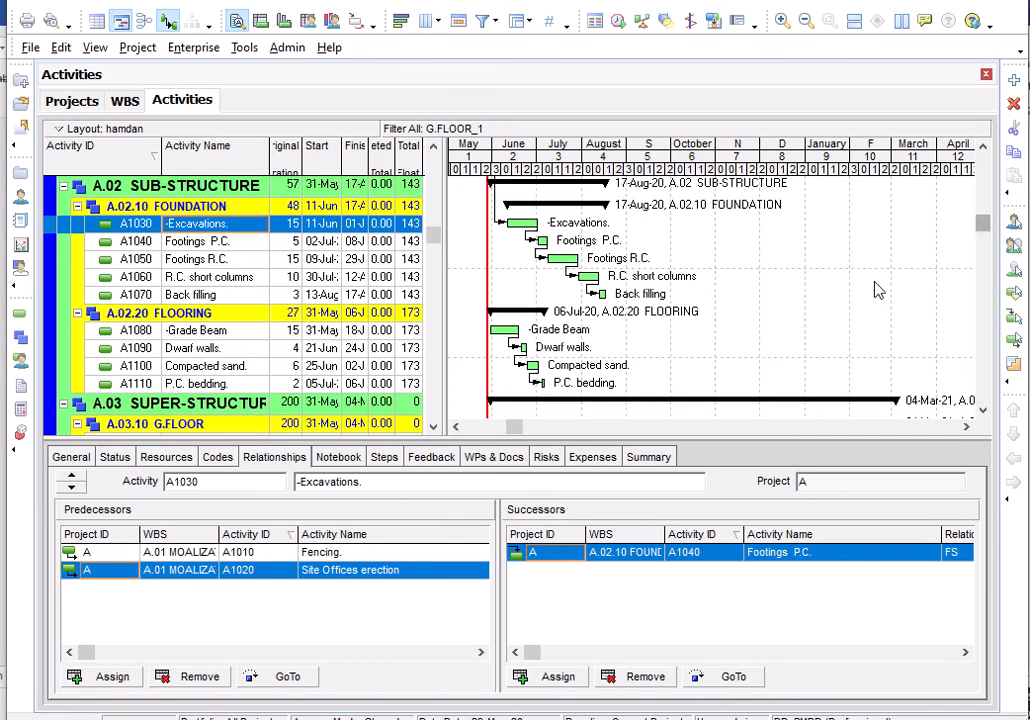
pyautogui.click(602, 293)
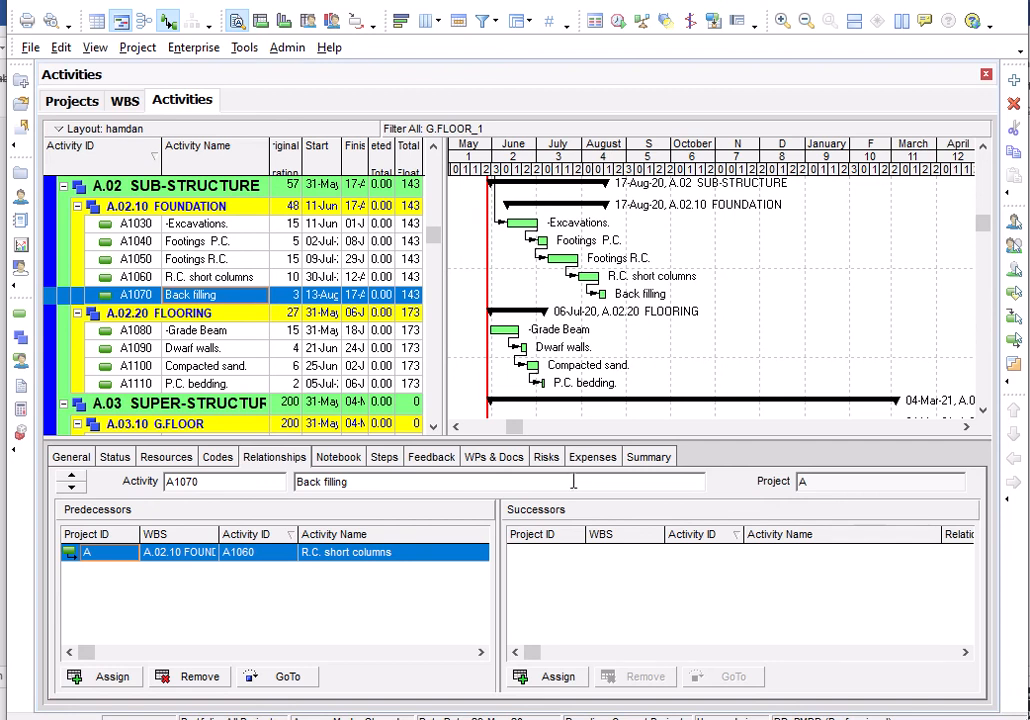
pyautogui.click(558, 677)
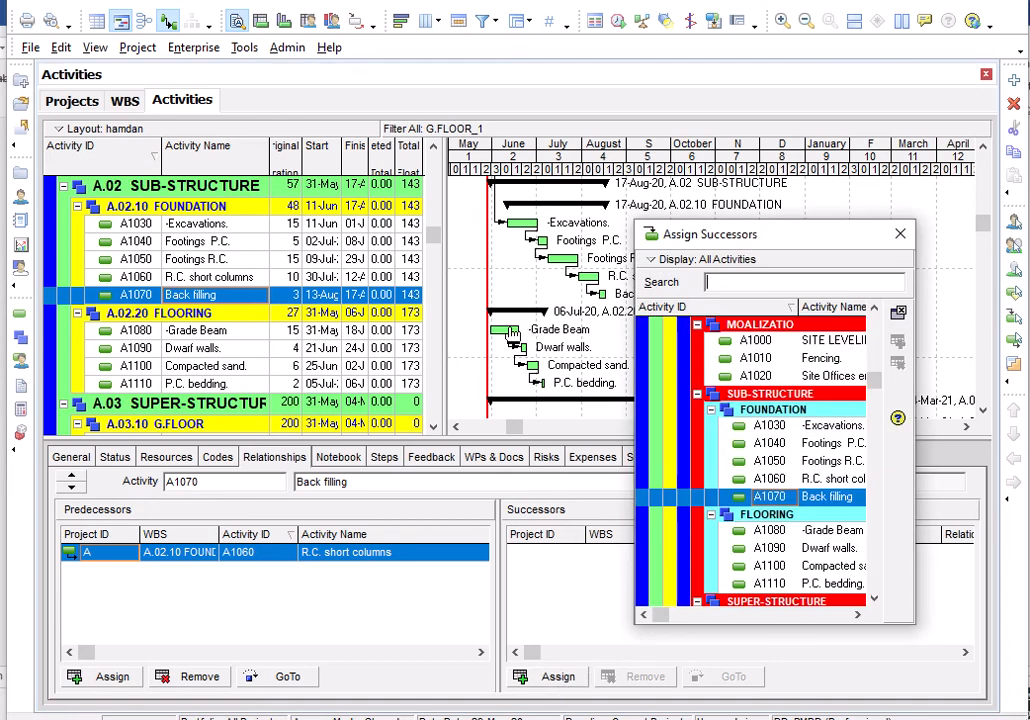
pyautogui.doubleClick(838, 537)
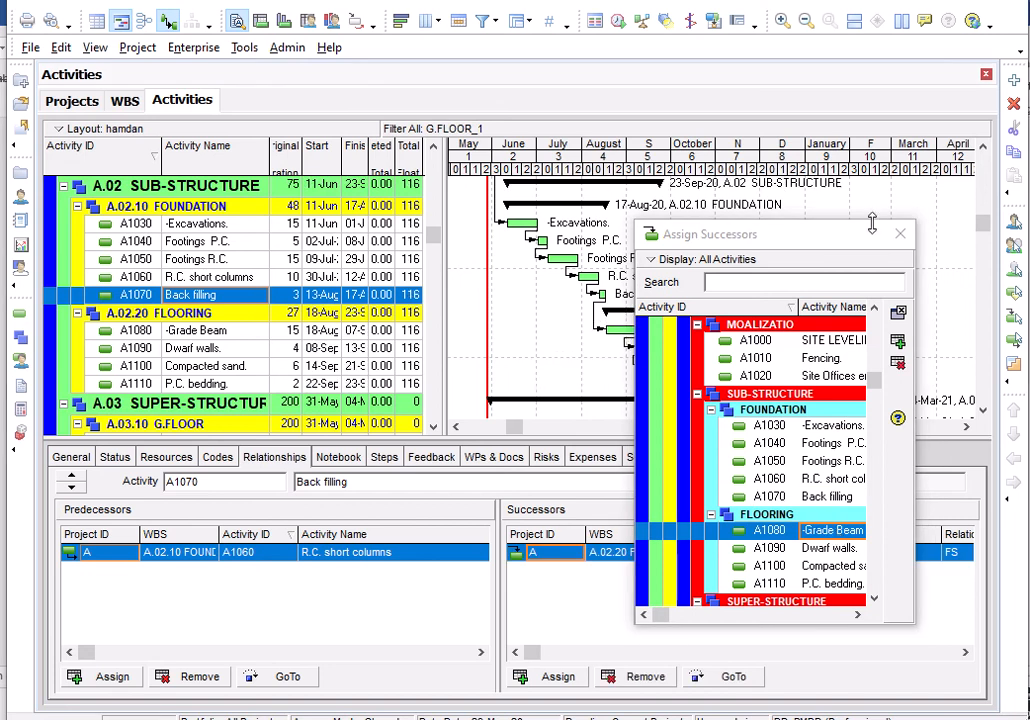
pyautogui.click(900, 234)
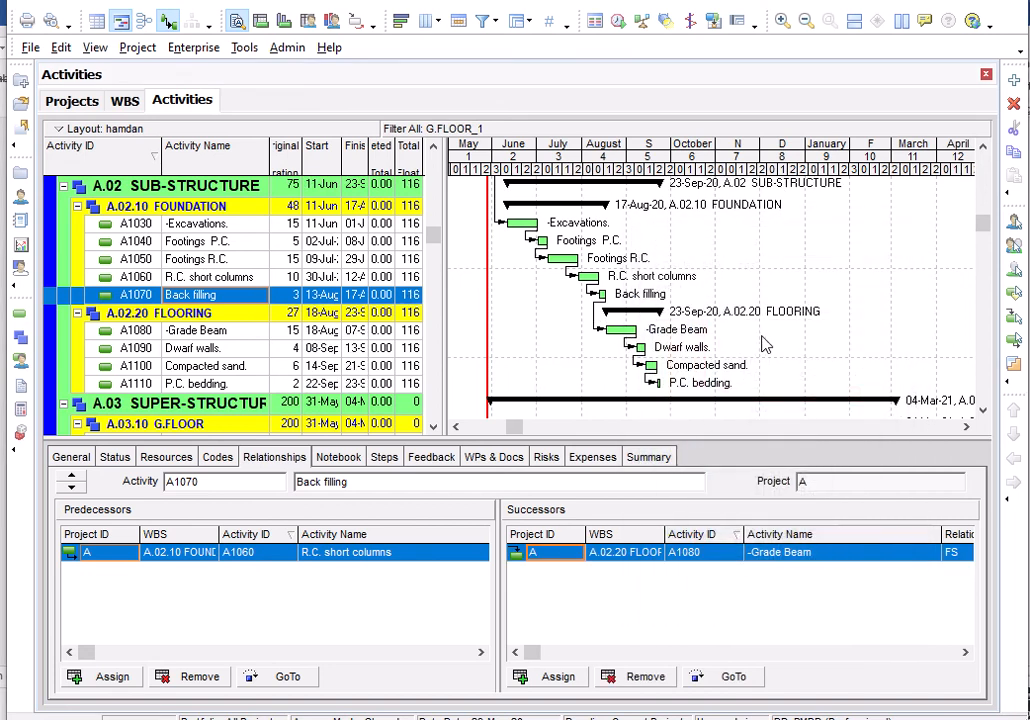
# - Assign A1120 R.C. COLUMNS (G.F.) as the successor of A1110 P.C. bedding in FLOORING
pyautogui.moveTo(982, 223); pyautogui.dragTo(979, 322)
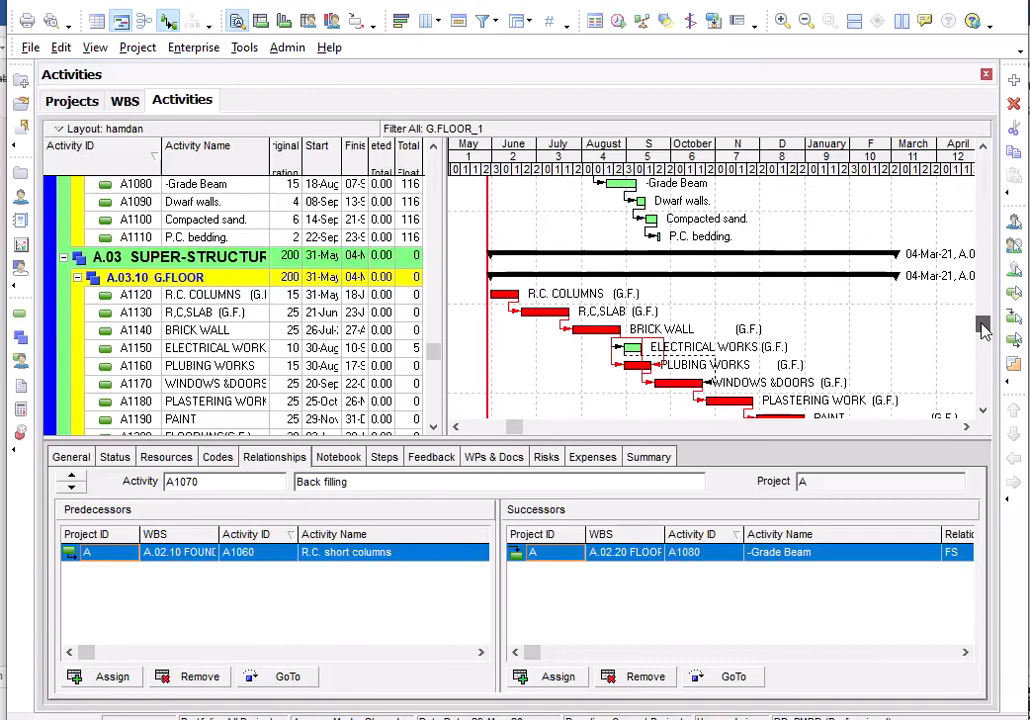
pyautogui.click(658, 242)
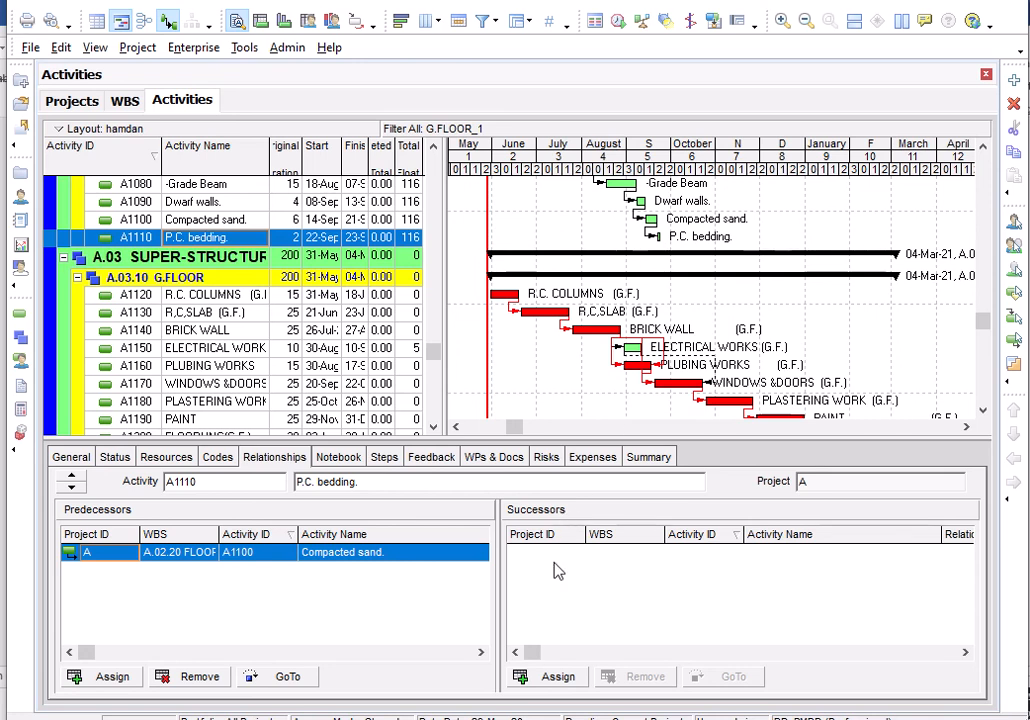
pyautogui.click(553, 678)
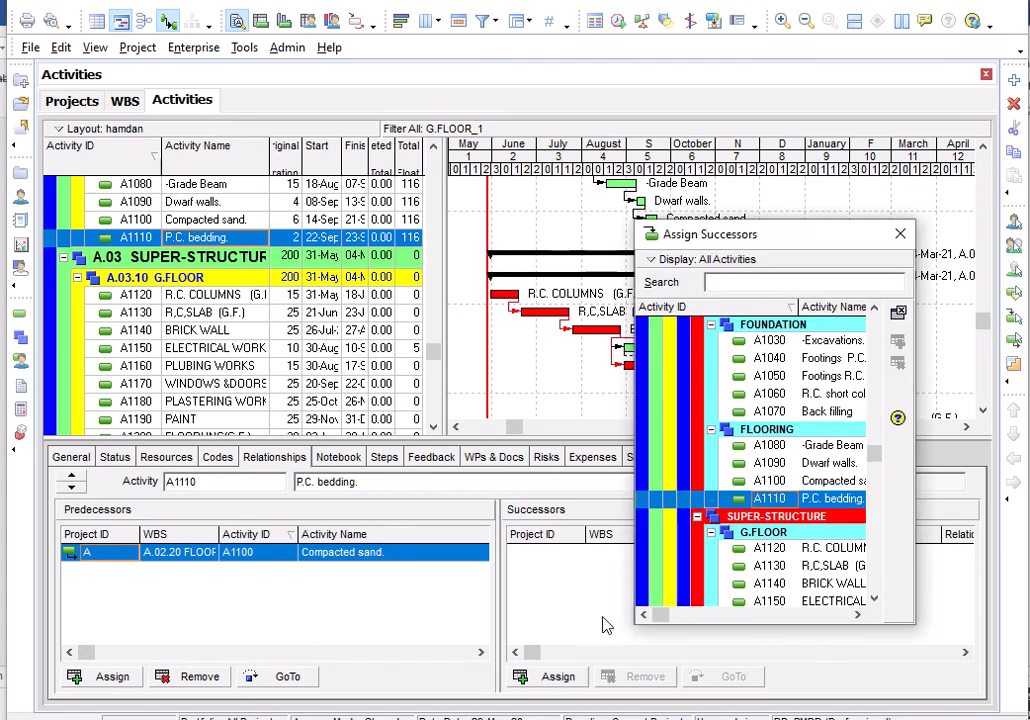
pyautogui.doubleClick(818, 550)
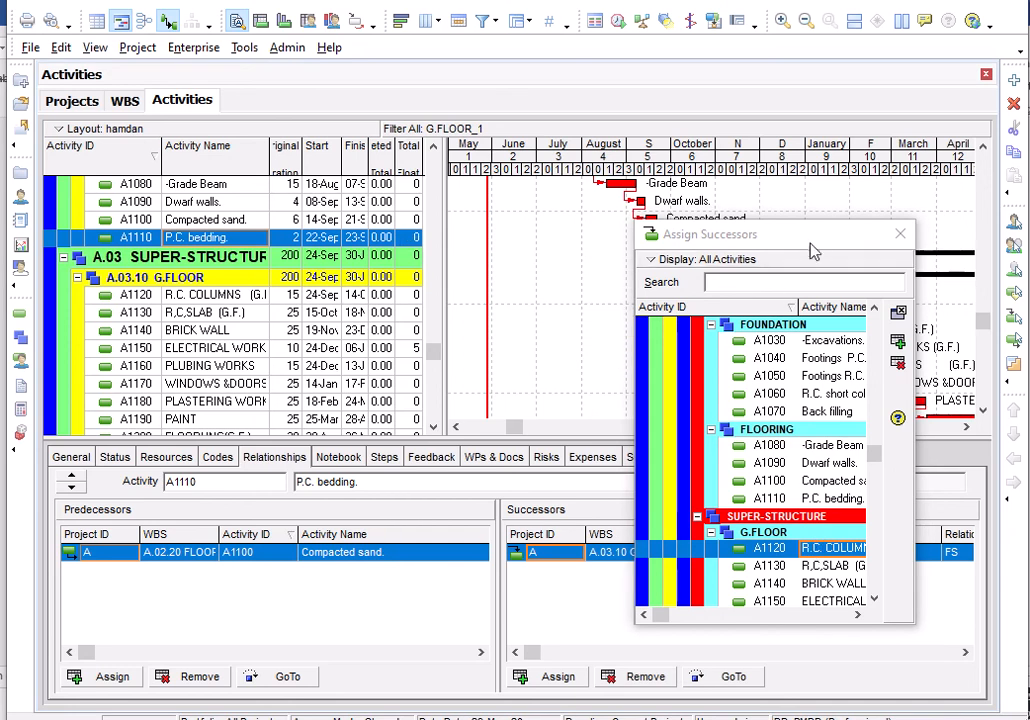
# - Review the Gantt bars and cross-WBS relationship lines from SUB-STRUCTURE through G.FLOOR and finish assigning successors
pyautogui.moveTo(813, 250); pyautogui.dragTo(660, 541)
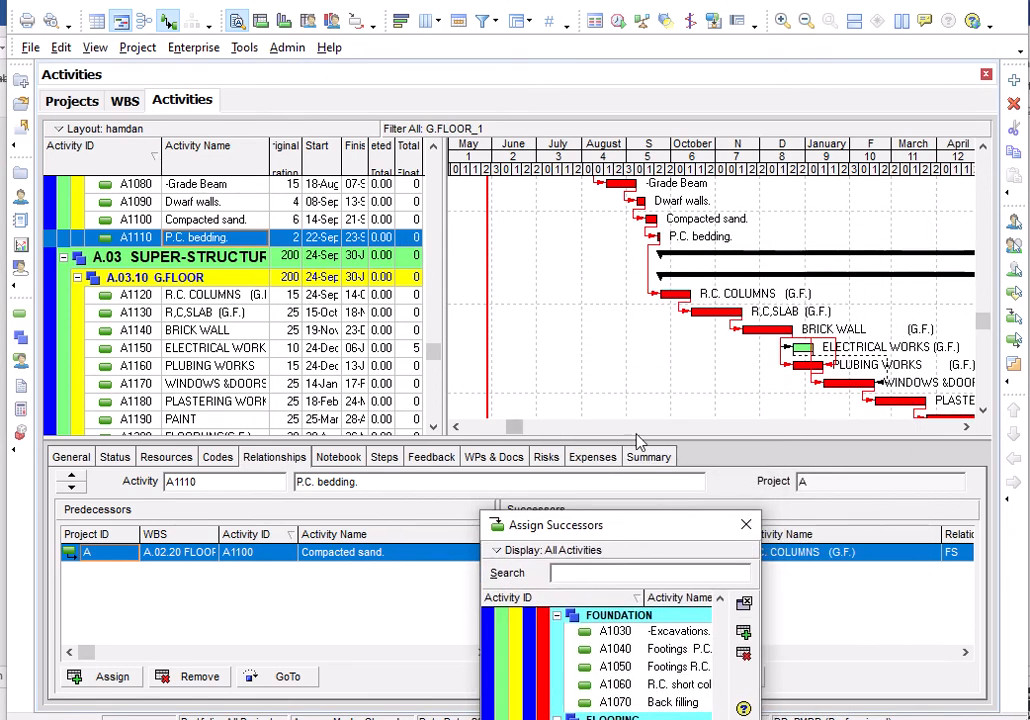
pyautogui.moveTo(514, 427); pyautogui.dragTo(765, 432)
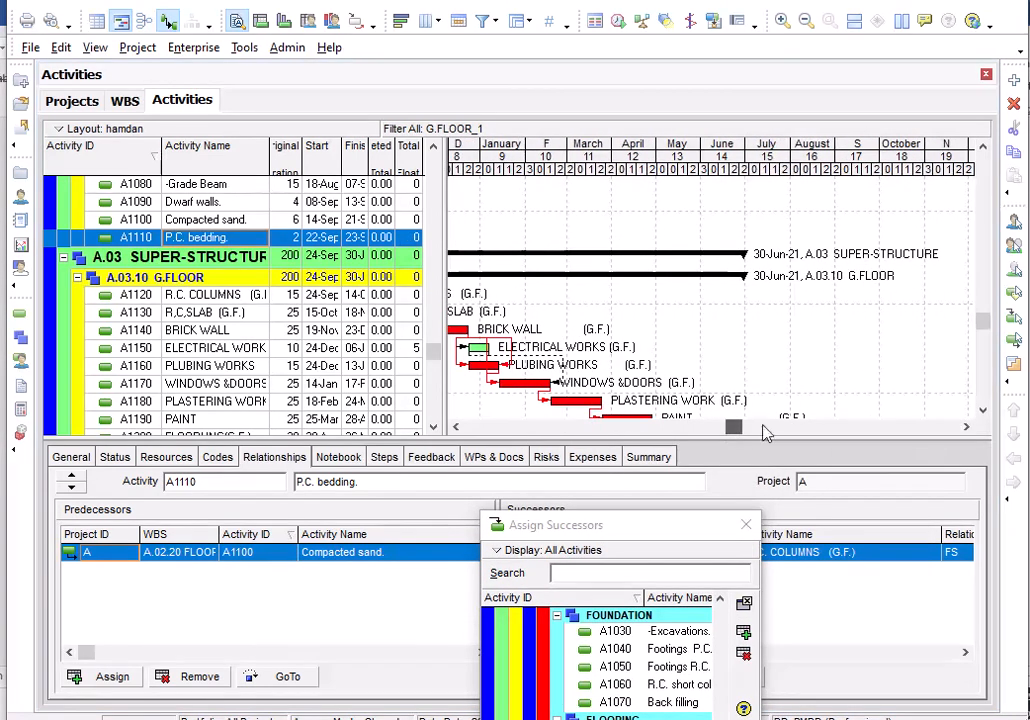
pyautogui.scroll(4, 983, 330)
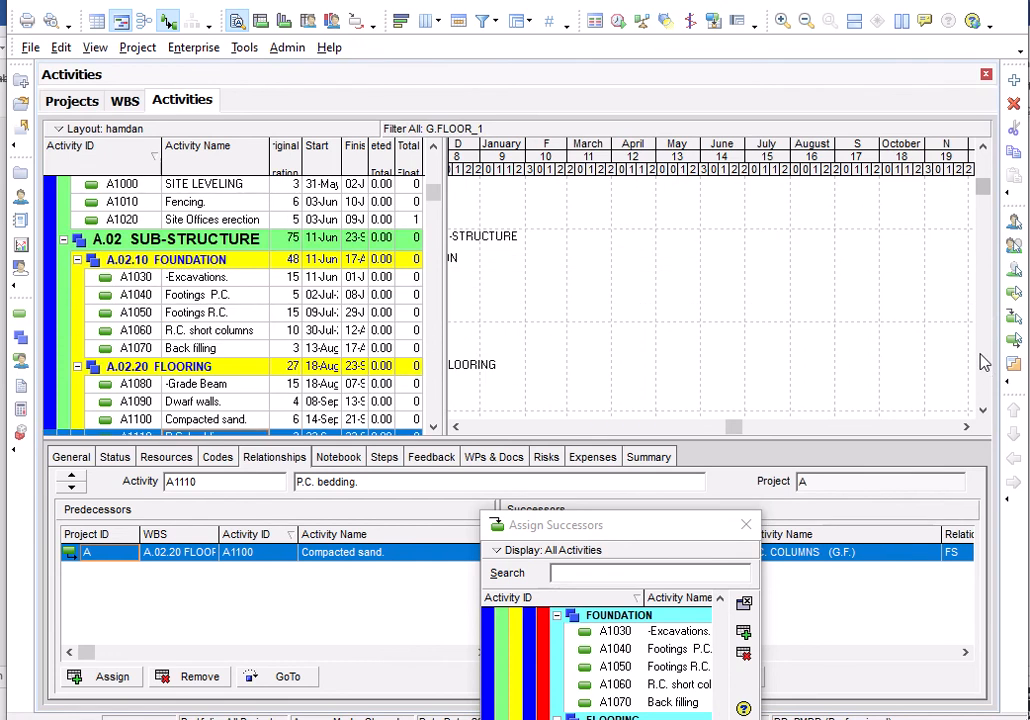
pyautogui.moveTo(735, 429); pyautogui.dragTo(575, 470)
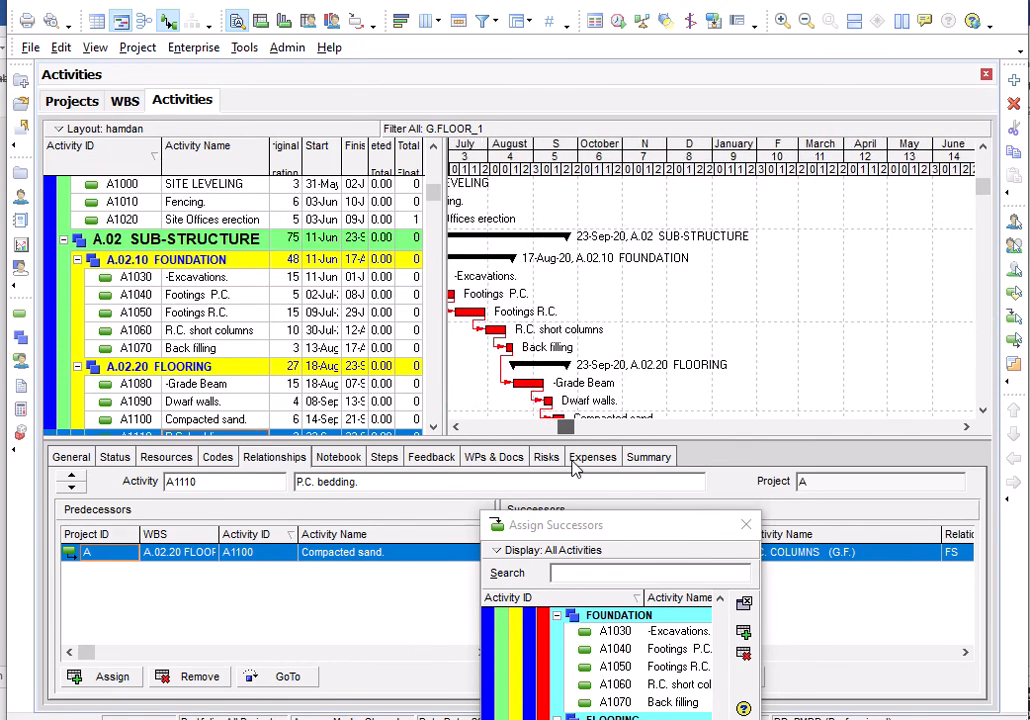
pyautogui.moveTo(988, 184); pyautogui.dragTo(1002, 415)
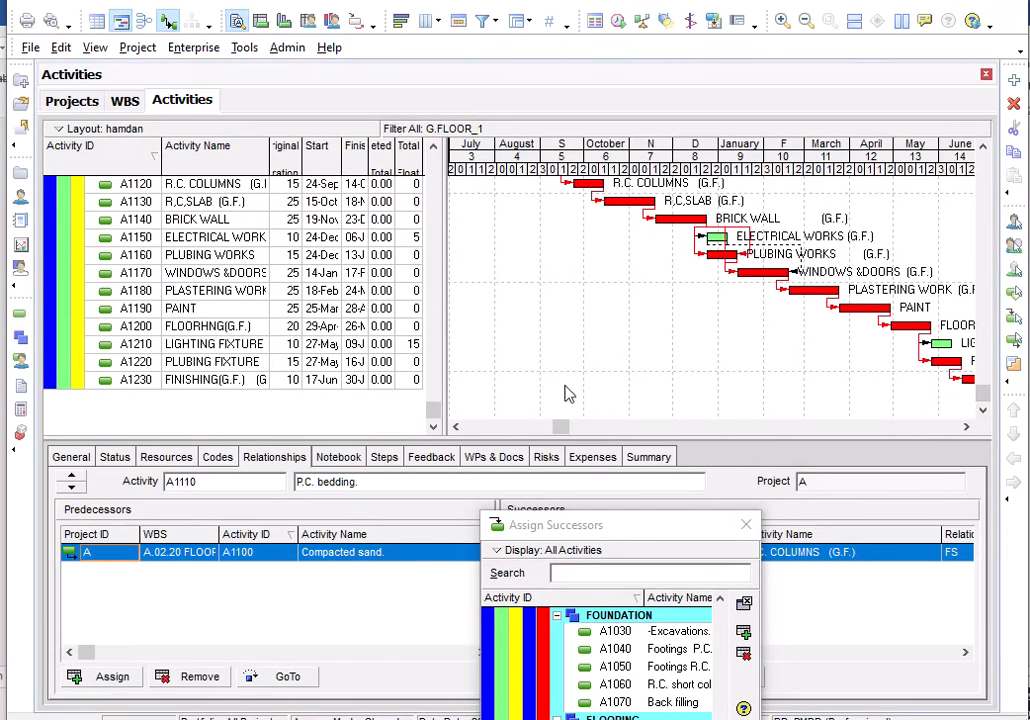
pyautogui.scroll(1, 765, 395)
pyautogui.scroll(6, 765, 395)
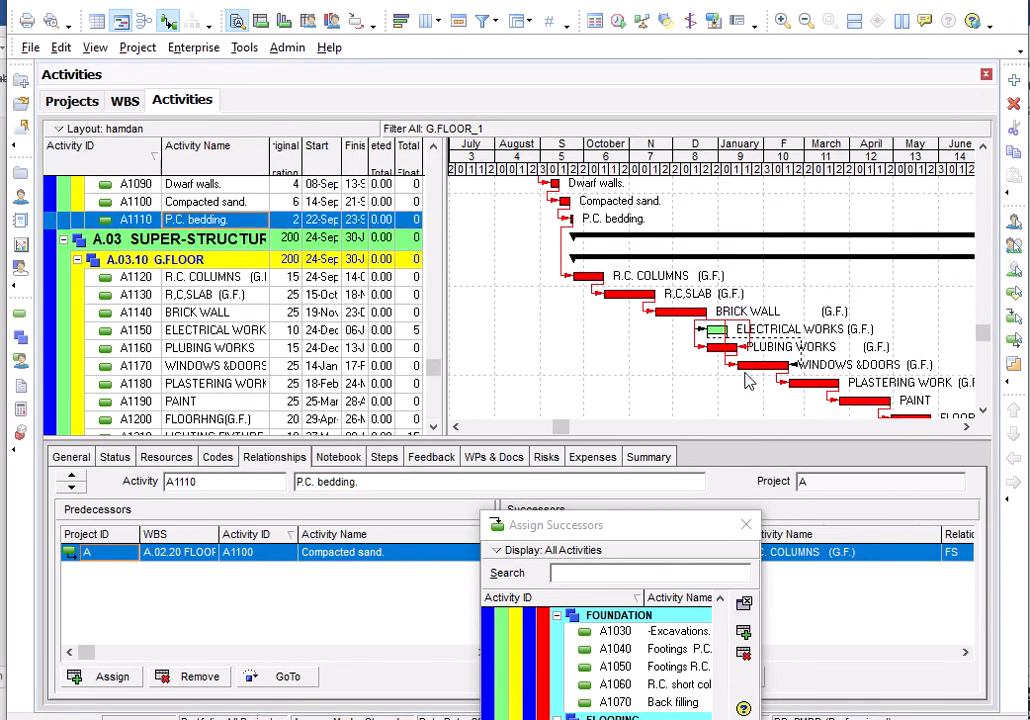
pyautogui.scroll(2, 743, 378)
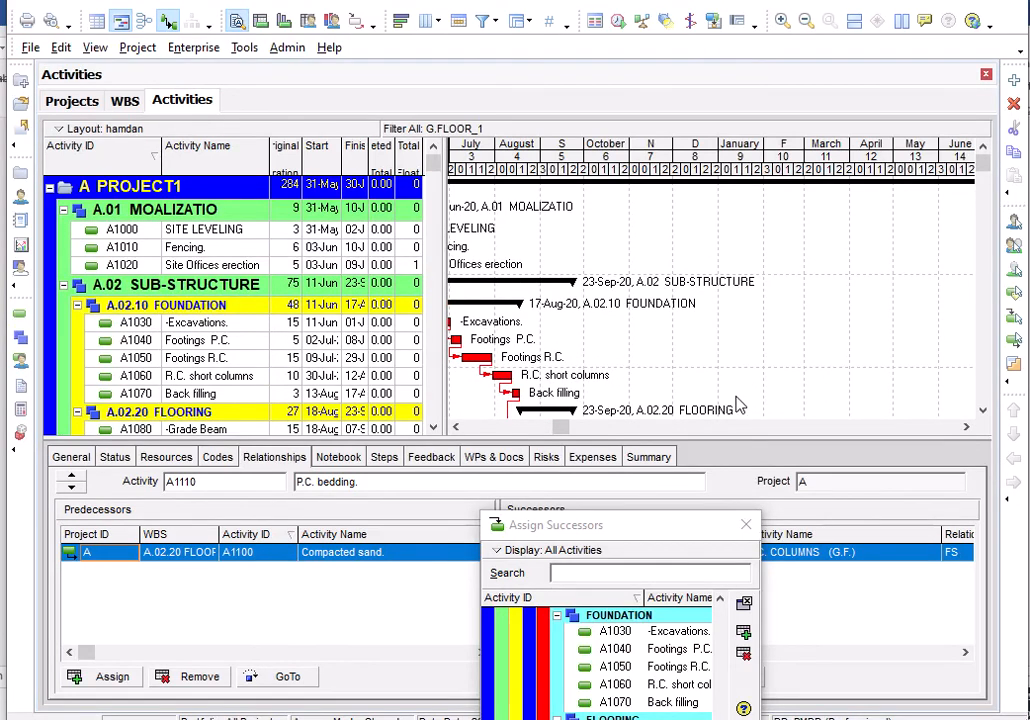
pyautogui.click(743, 525)
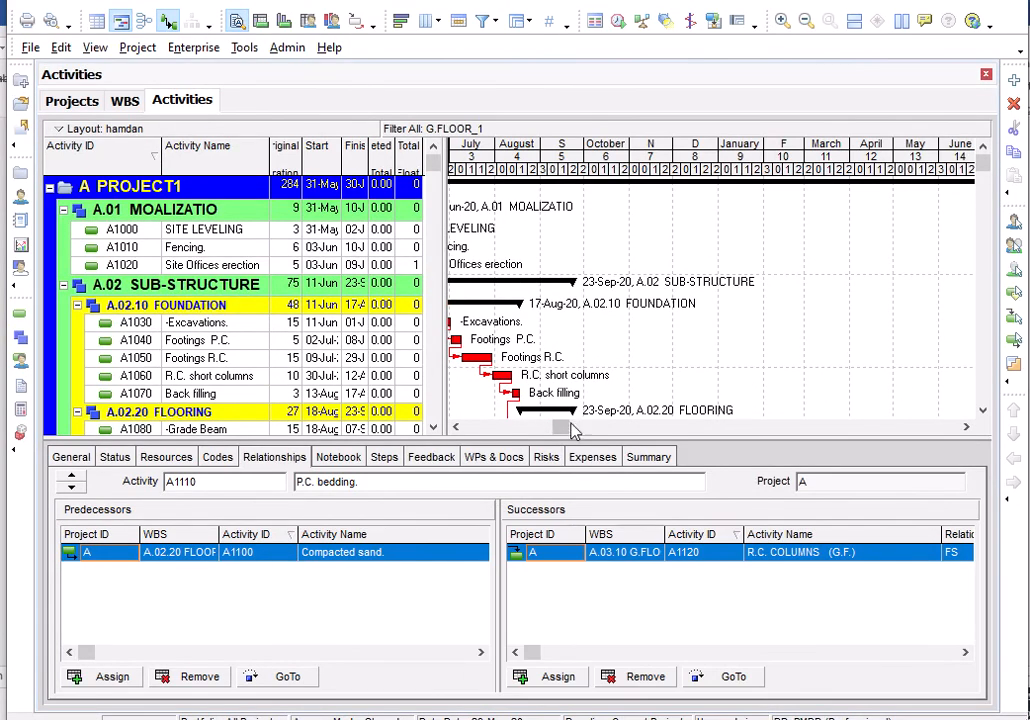
# - Hide the bottom details layout so the activity table and Gantt chart use the full height
pyautogui.moveTo(558, 427); pyautogui.dragTo(455, 445)
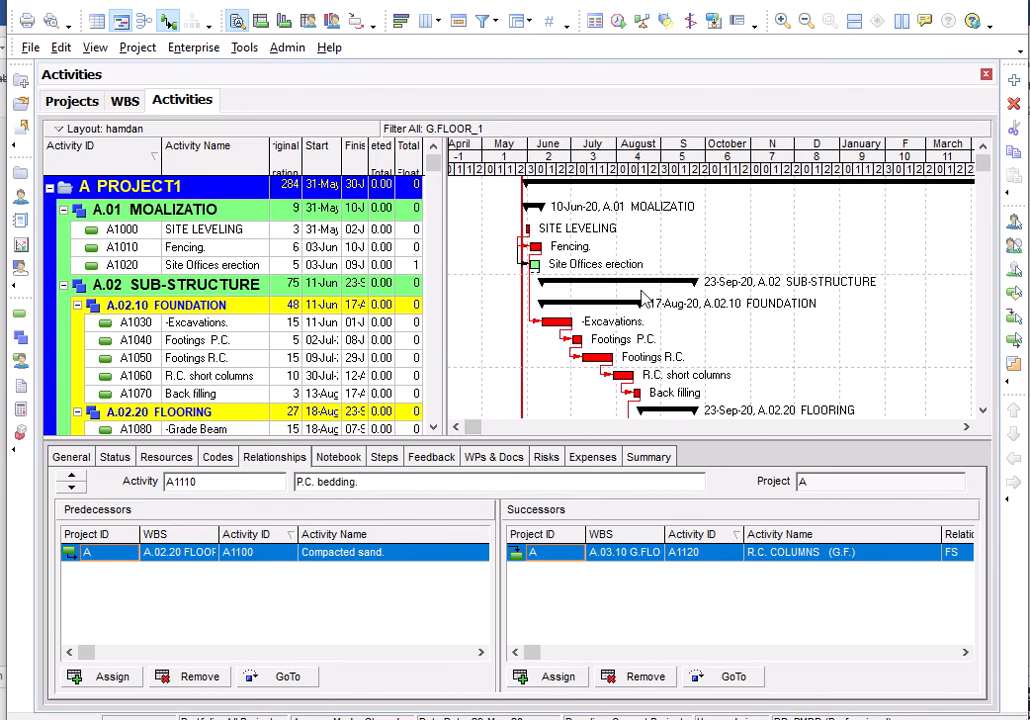
pyautogui.click(90, 47)
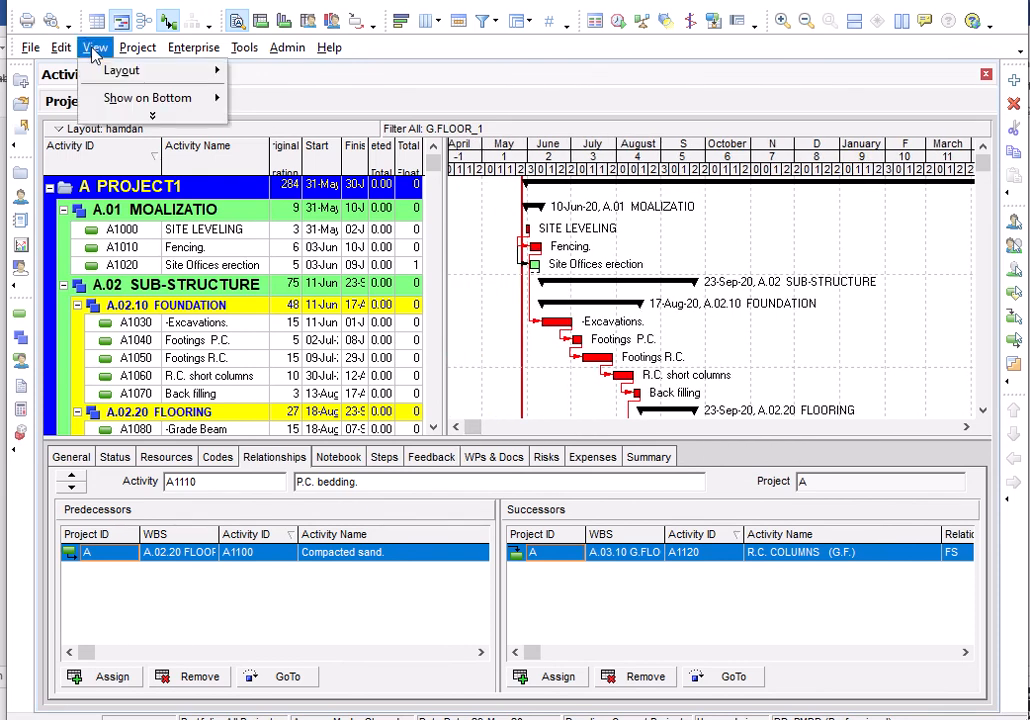
pyautogui.moveTo(212, 97)
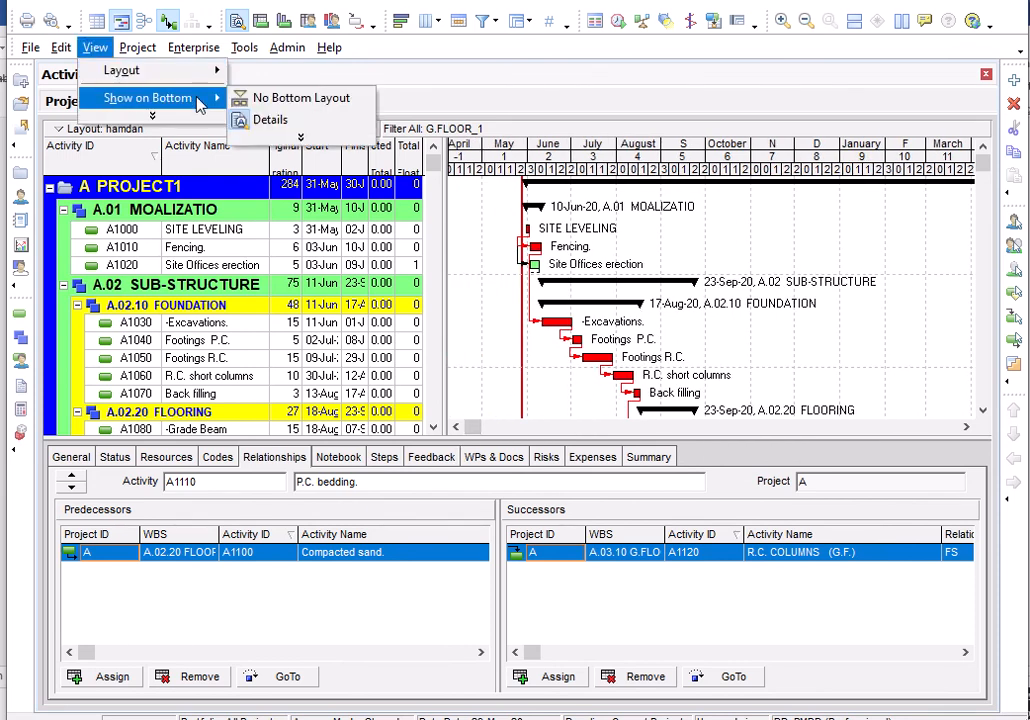
pyautogui.click(270, 120)
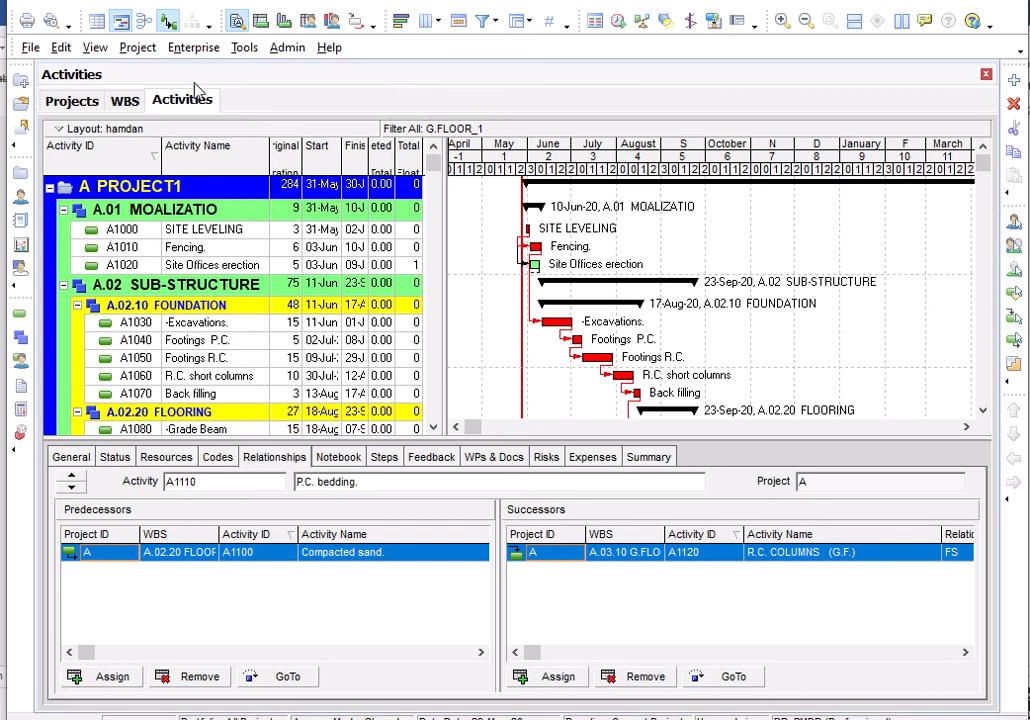
pyautogui.click(95, 47)
pyautogui.moveTo(137, 47)
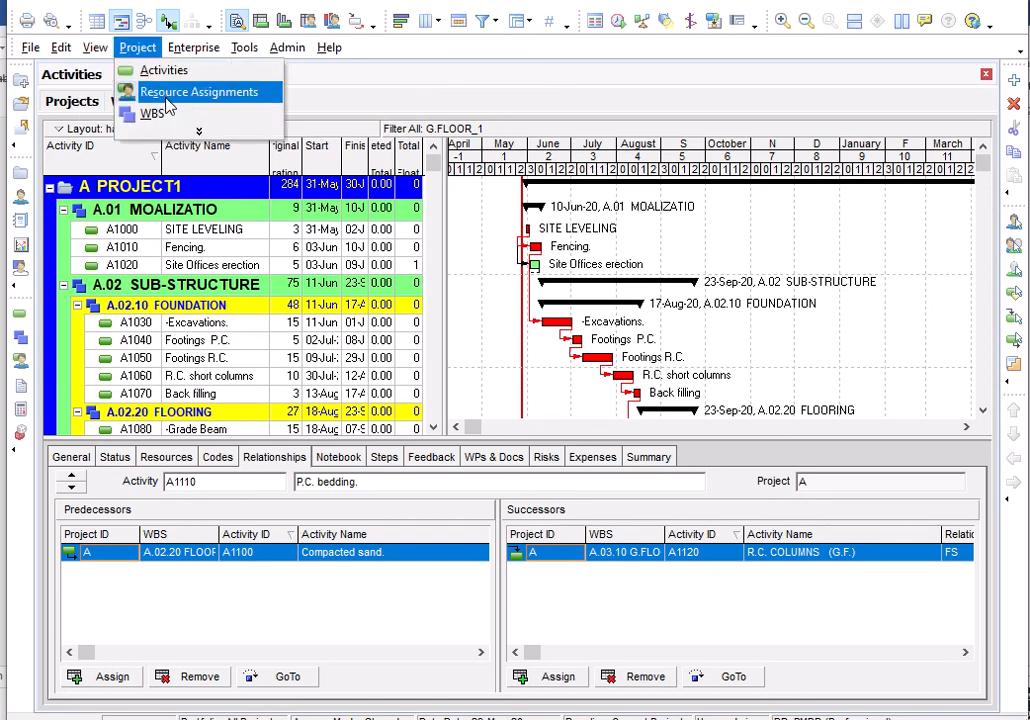
pyautogui.moveTo(95, 47)
pyautogui.moveTo(133, 100)
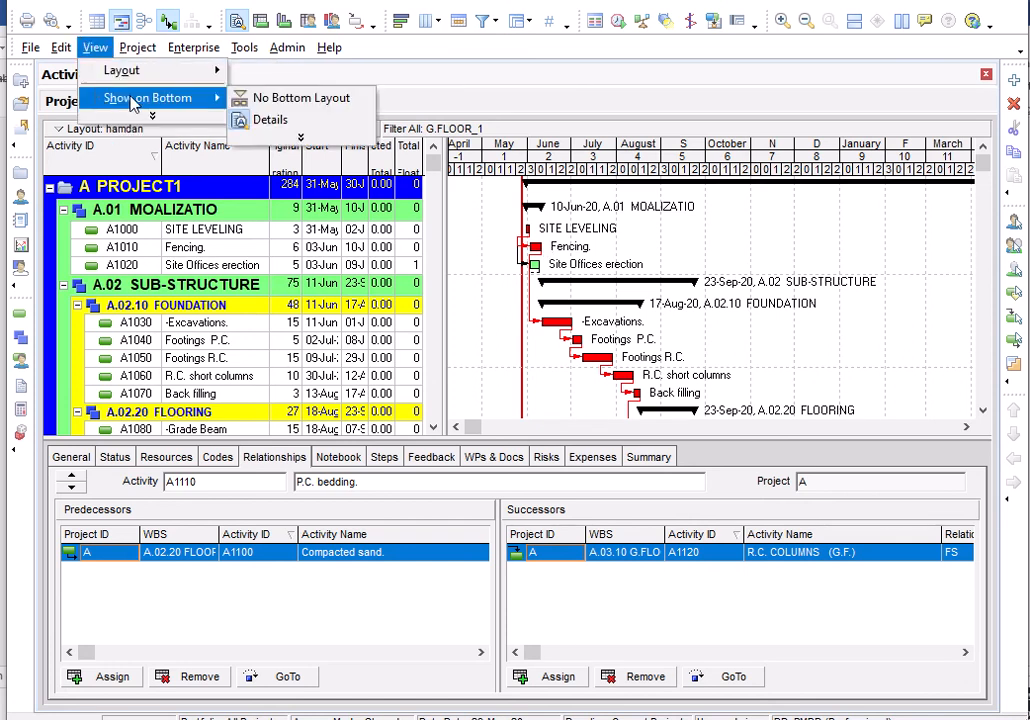
pyautogui.click(265, 98)
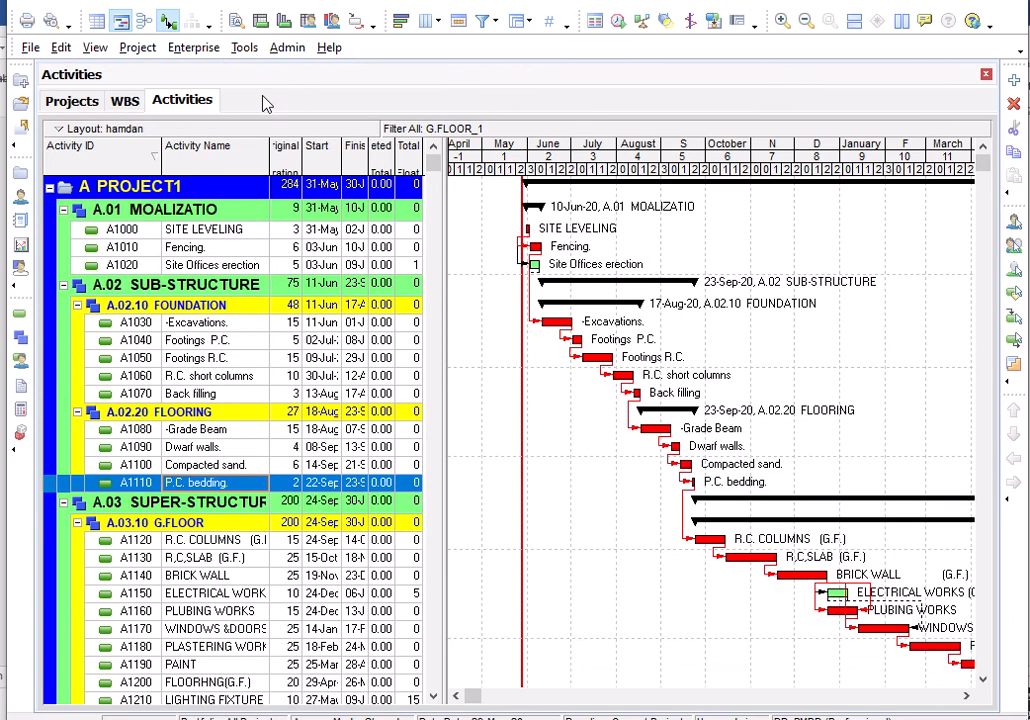
# - Compress the Gantt timescale so all bars from SUB-STRUCTURE through the end of G.FLOOR fit in the chart
pyautogui.scroll(-1, 560, 285)
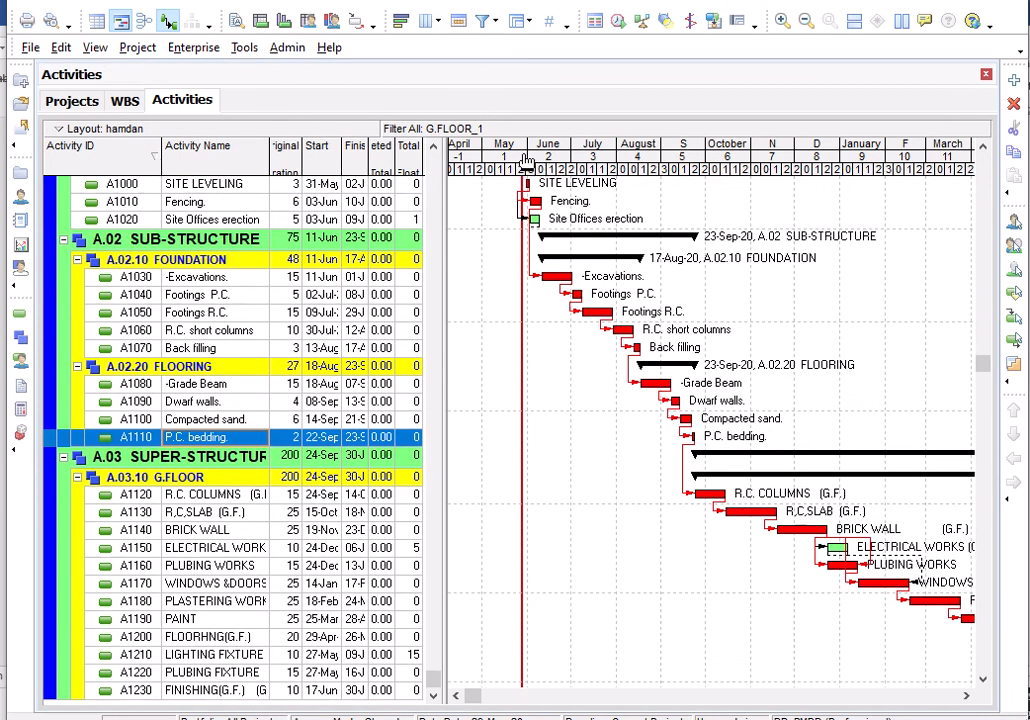
pyautogui.hscroll(5, 527, 160)
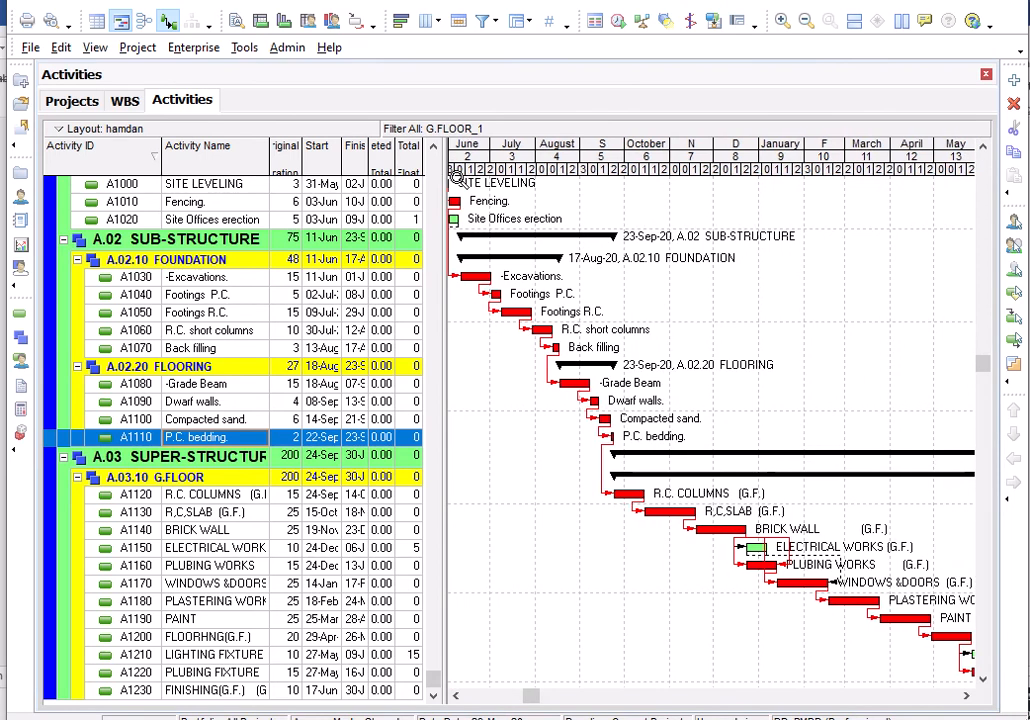
pyautogui.moveTo(765, 172); pyautogui.dragTo(524, 157)
pyautogui.scroll(-1, 823, 361)
pyautogui.scroll(2, 863, 358)
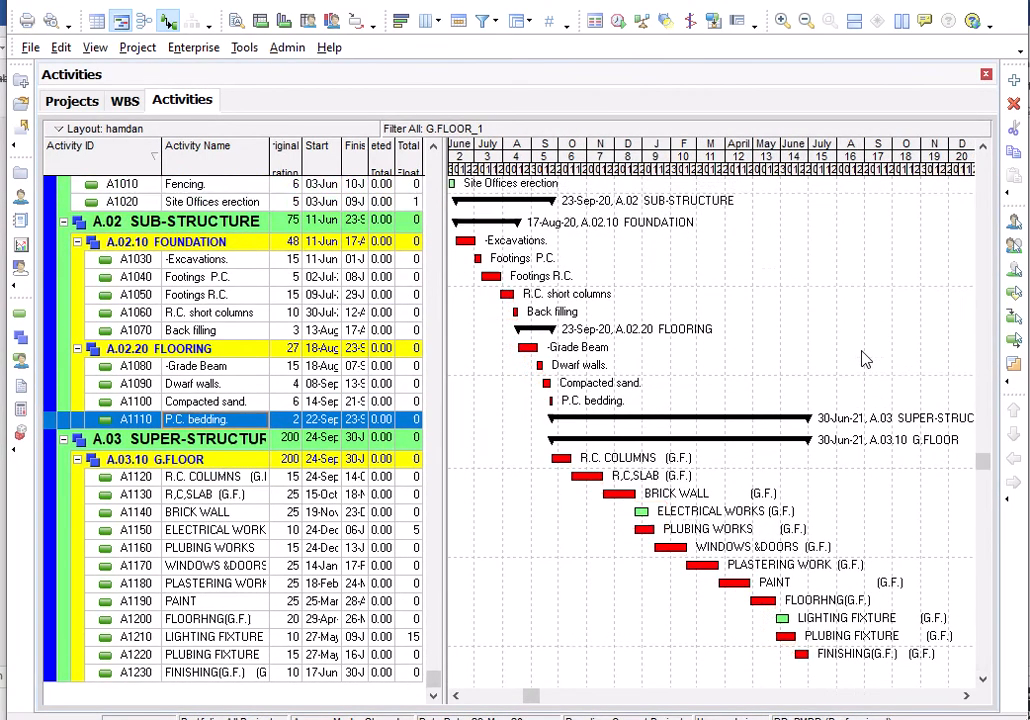
# - Widen the Gantt chart area and review the linked activities from MOALIZATIO to G.FLOOR
pyautogui.scroll(-2, 866, 370)
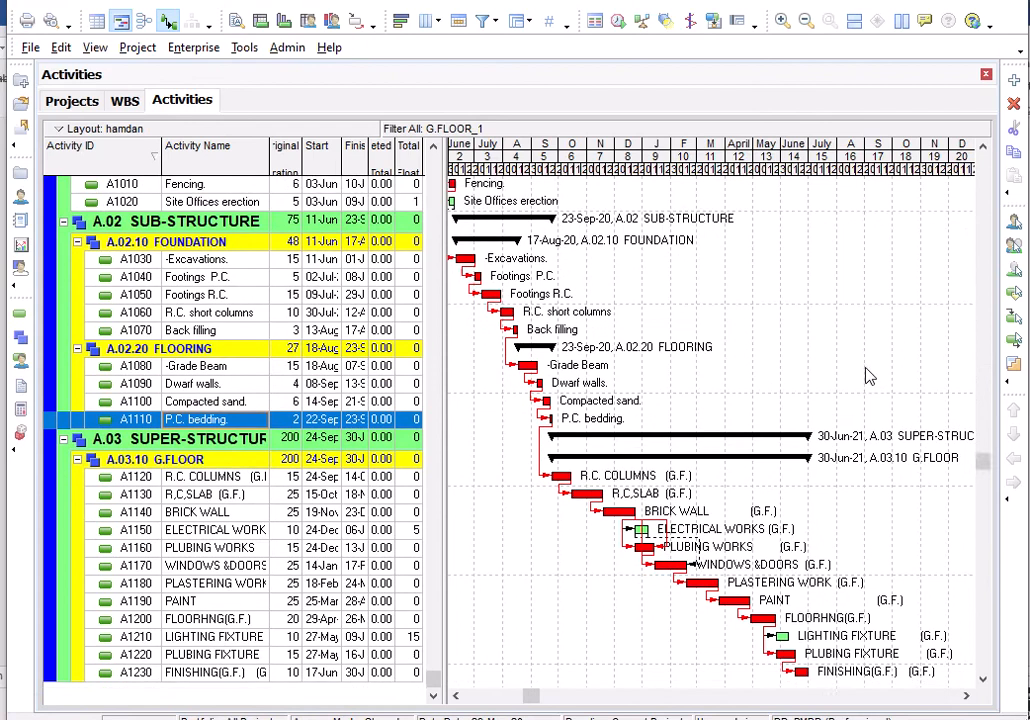
pyautogui.scroll(1, 870, 377)
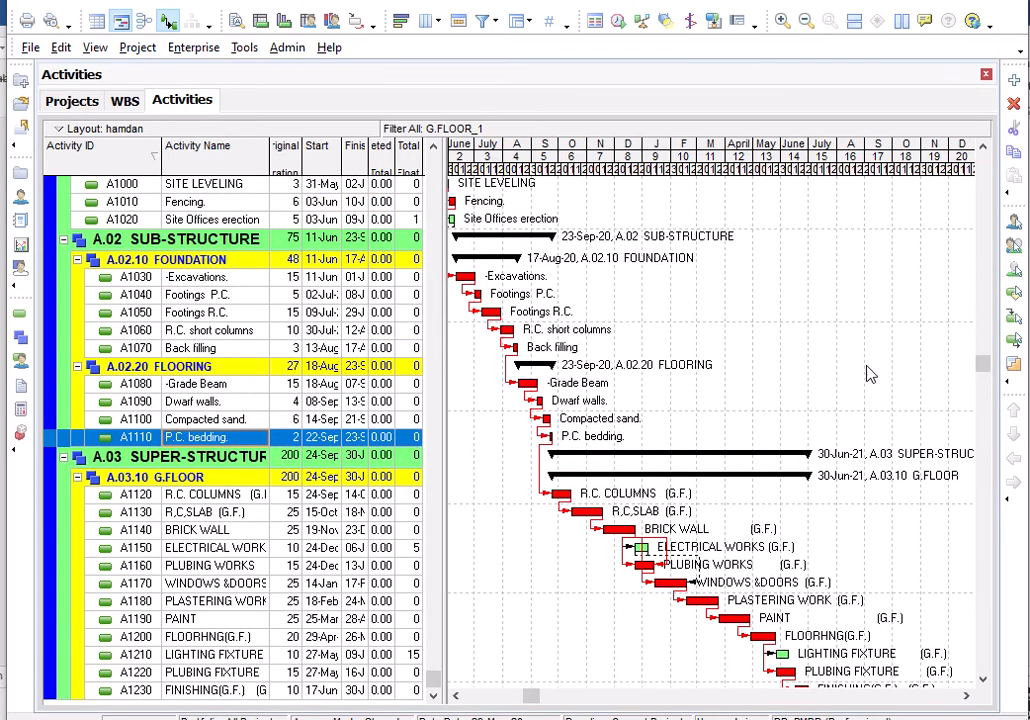
pyautogui.scroll(-1, 866, 372)
pyautogui.scroll(1, 867, 372)
pyautogui.scroll(1, 861, 364)
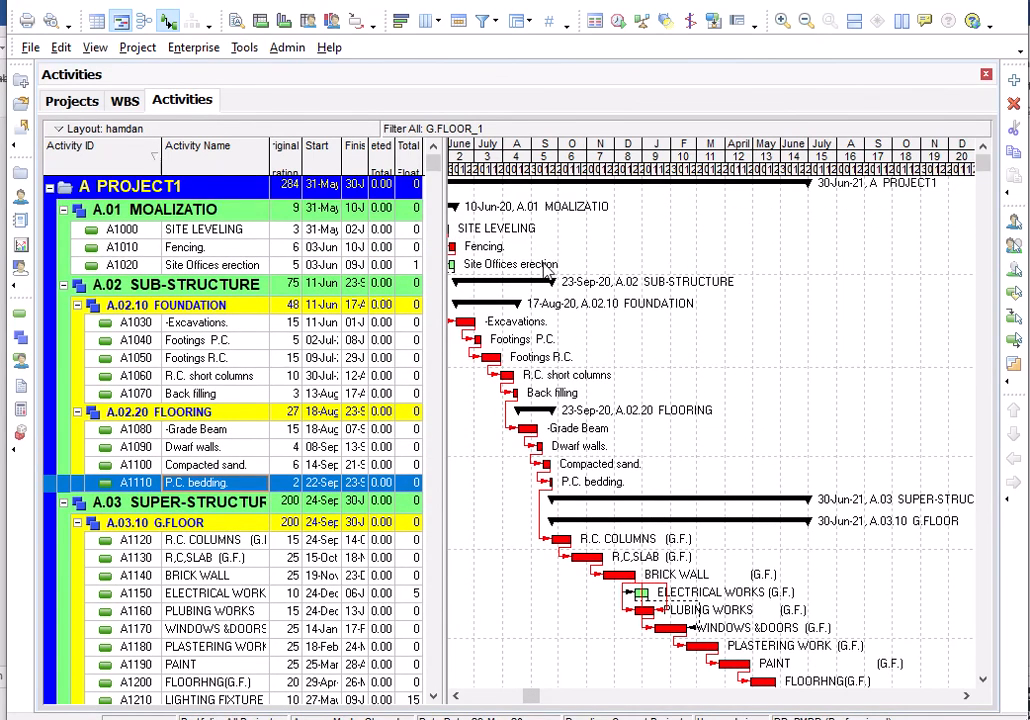
pyautogui.moveTo(445, 150); pyautogui.dragTo(407, 145)
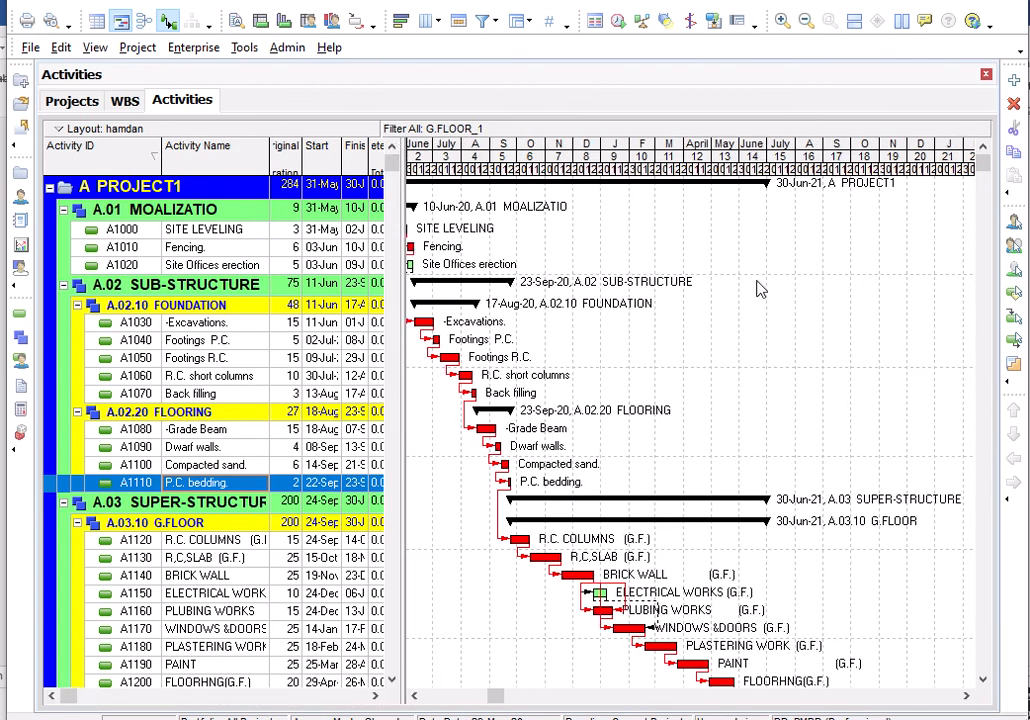
pyautogui.scroll(-2, 490, 345)
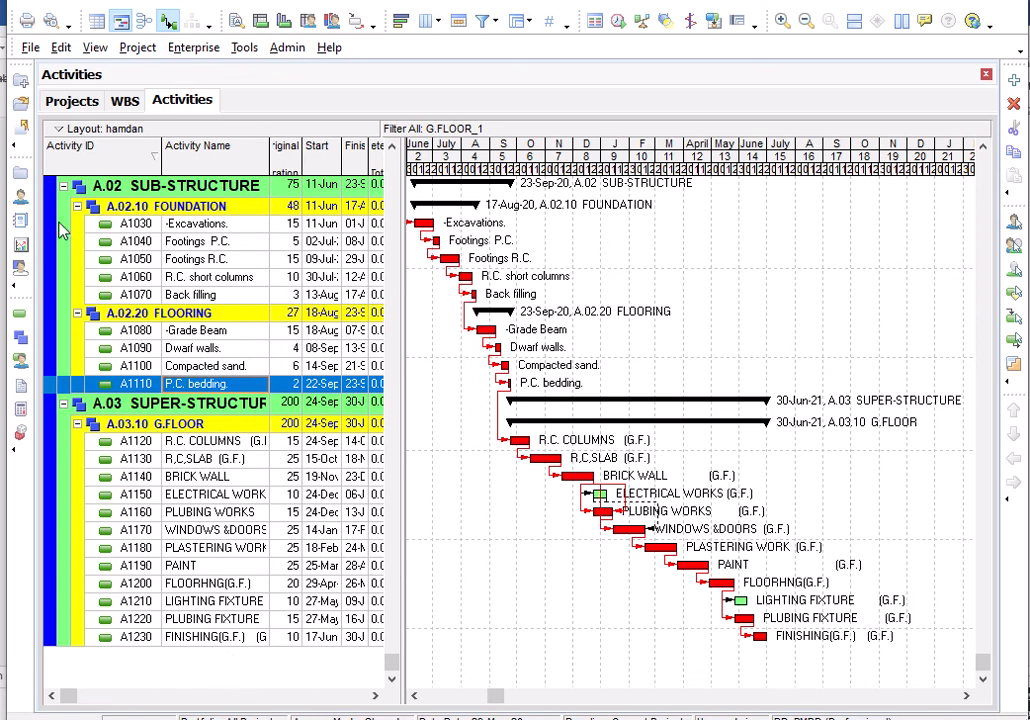
# - Switch to the project's WBS and copy the G.FLOOR element under SUPER-STRUCTURE
pyautogui.click(22, 335)
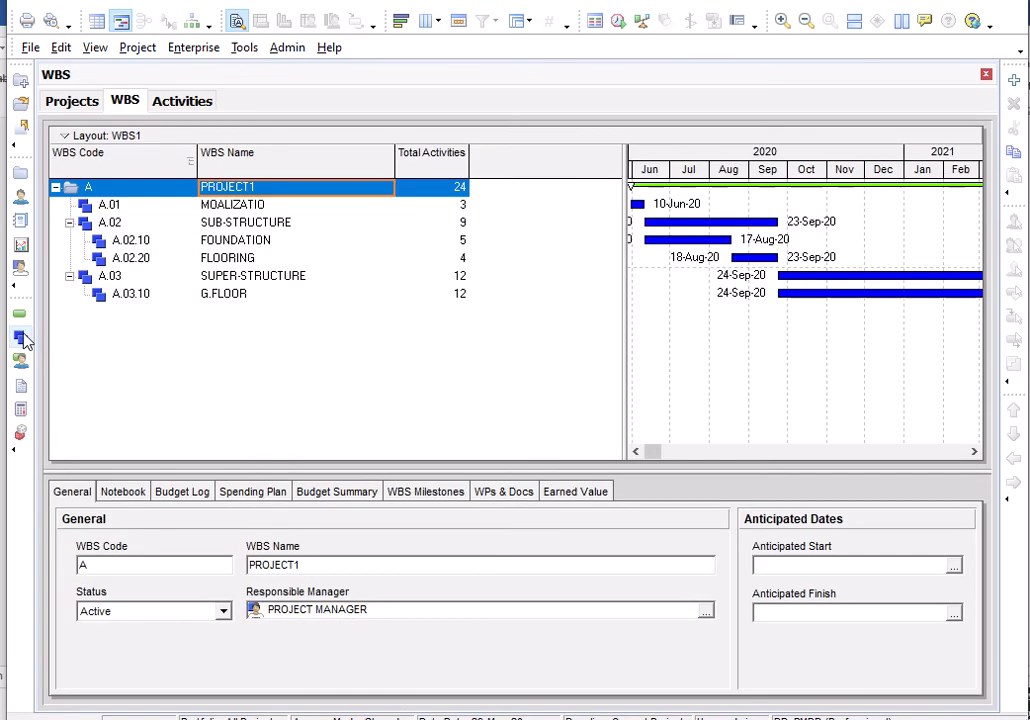
pyautogui.click(242, 294)
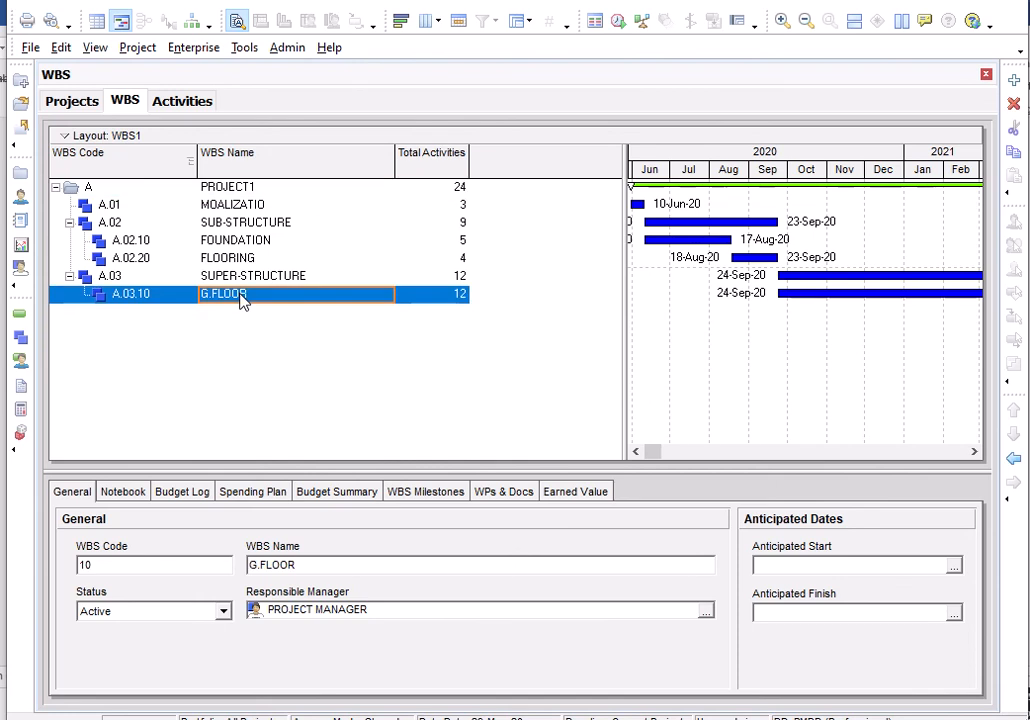
pyautogui.rightClick(242, 302)
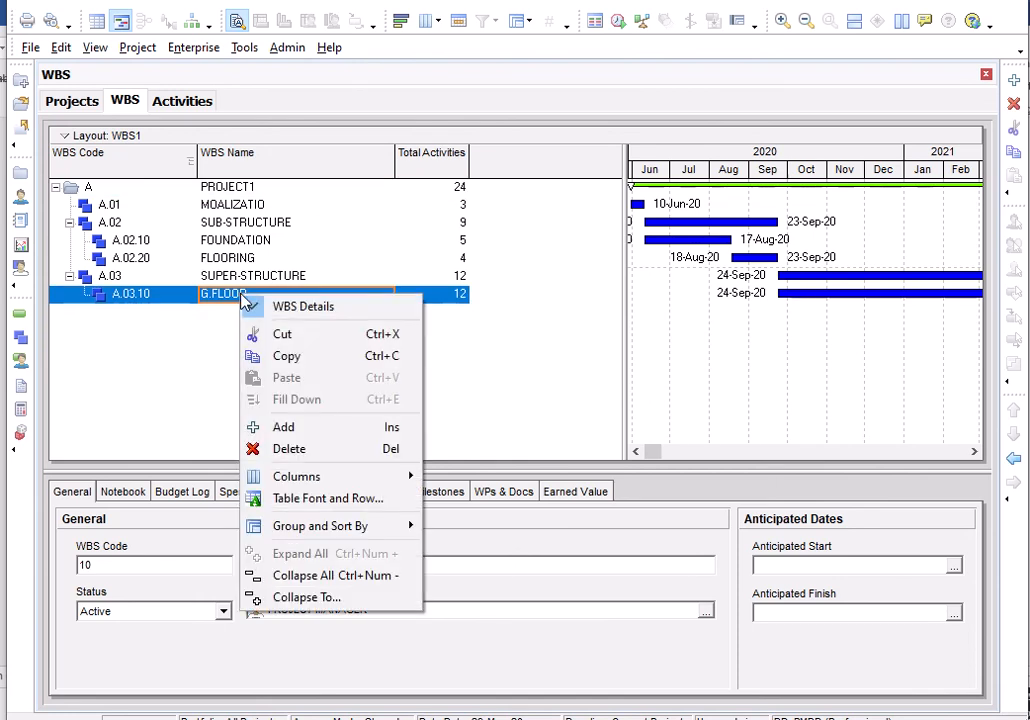
pyautogui.click(272, 360)
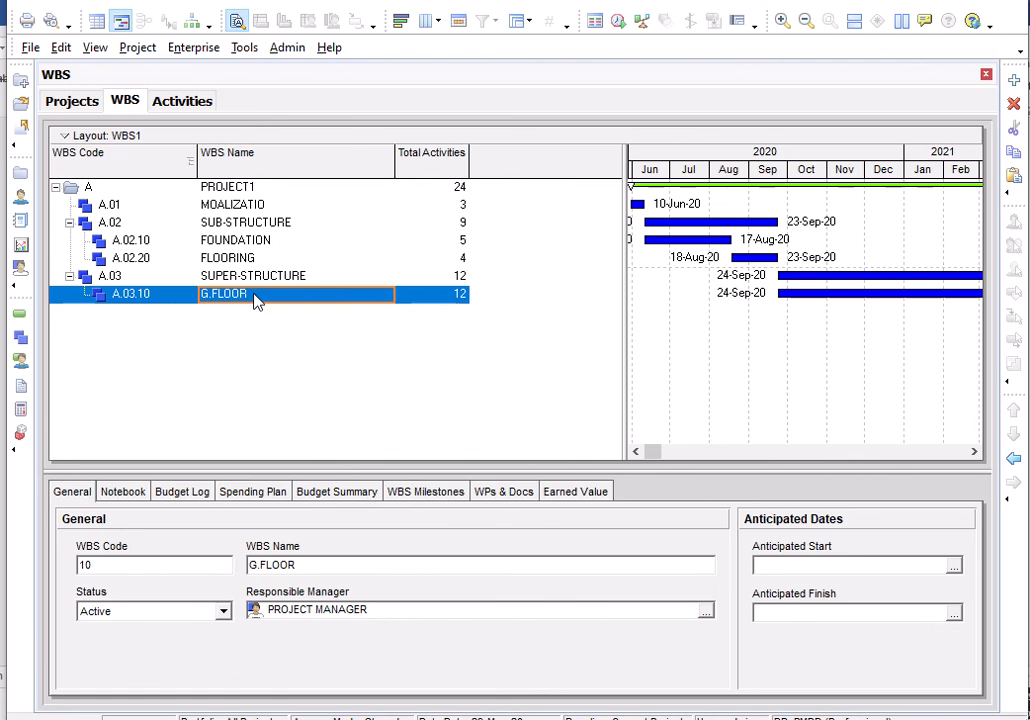
# - Paste the copied G.FLOOR element with its activities and the relationships only between copied activities, incrementing Activity IDs by 10
pyautogui.rightClick(255, 302)
pyautogui.click(272, 377)
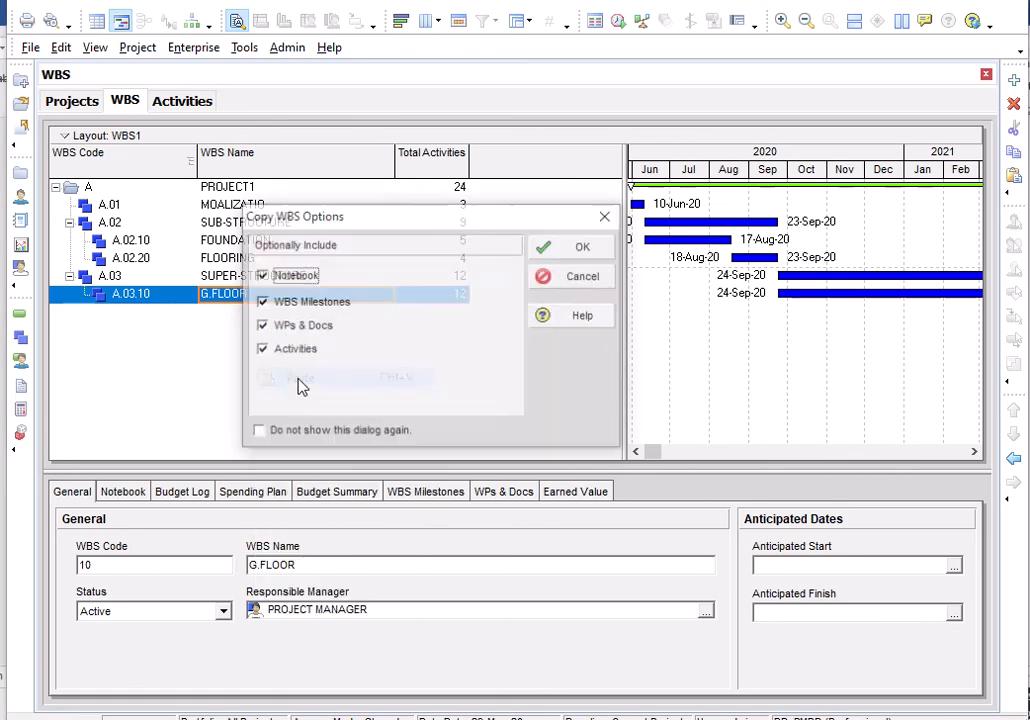
pyautogui.click(577, 250)
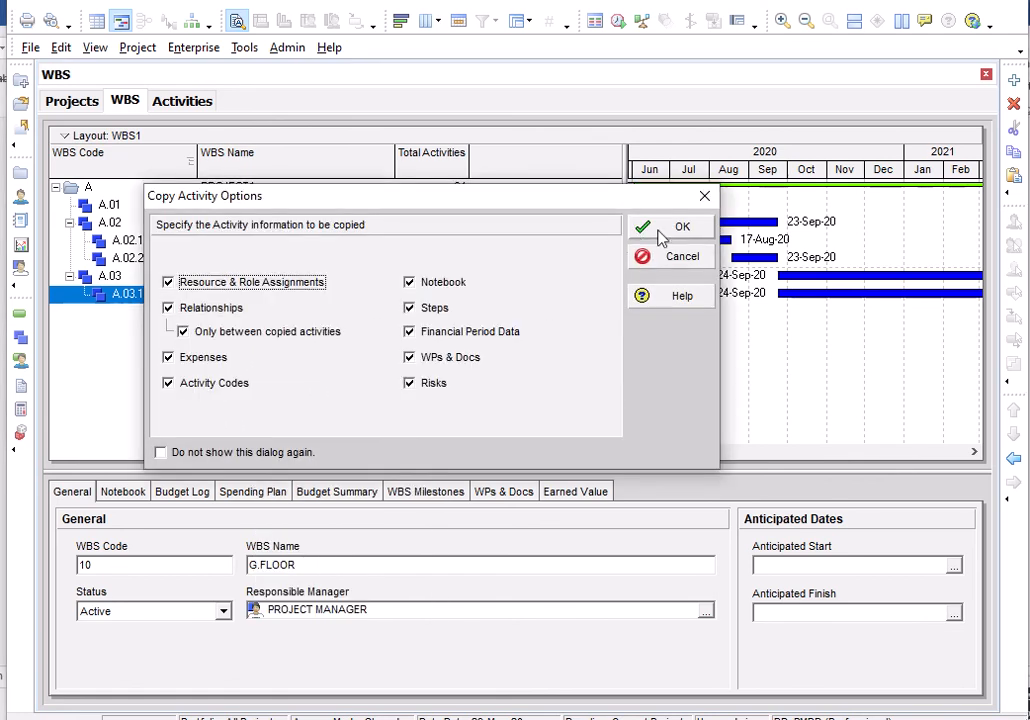
pyautogui.click(681, 229)
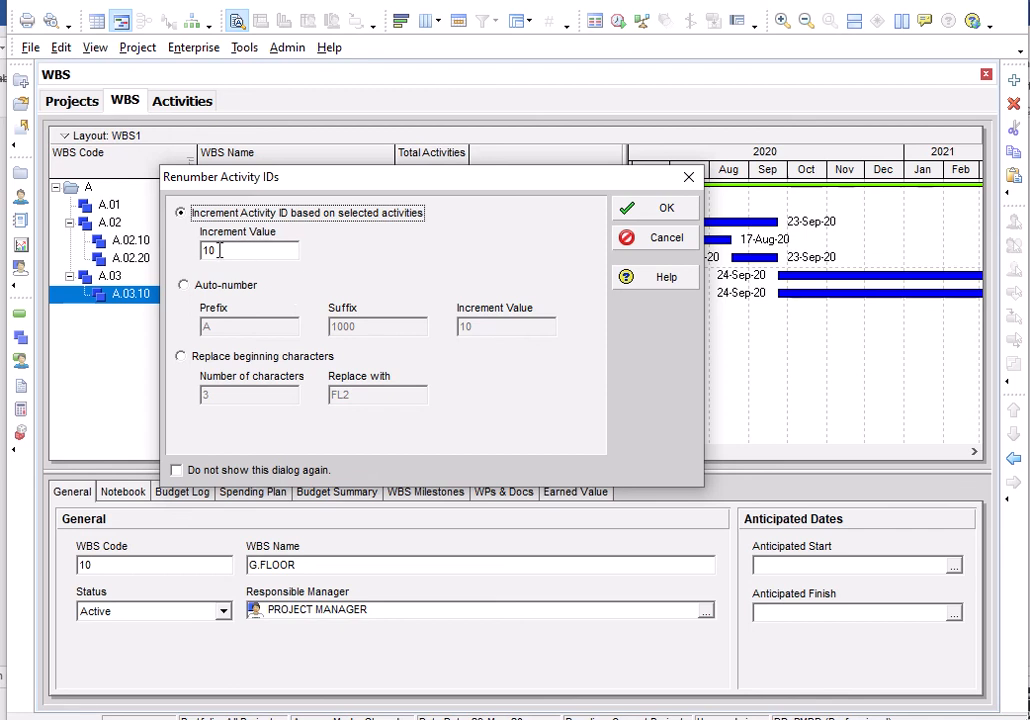
pyautogui.click(660, 210)
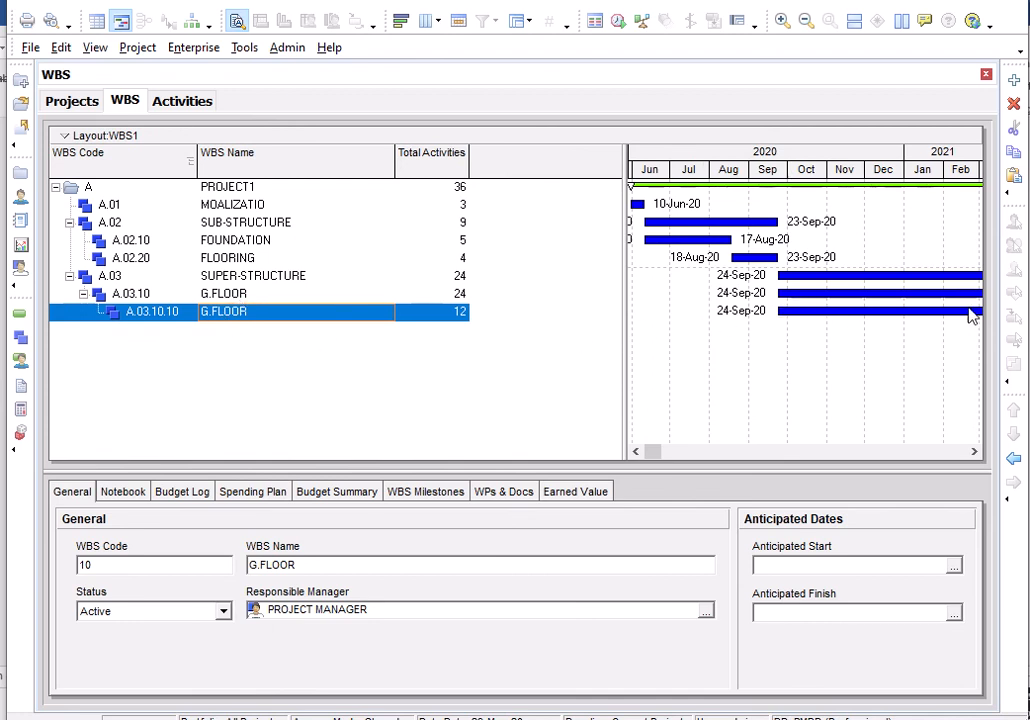
# - Rename the pasted G.FLOOR copy as F.FLOOR and move it up one level, directly under SUPER-STRUCTURE
pyautogui.click(222, 318)
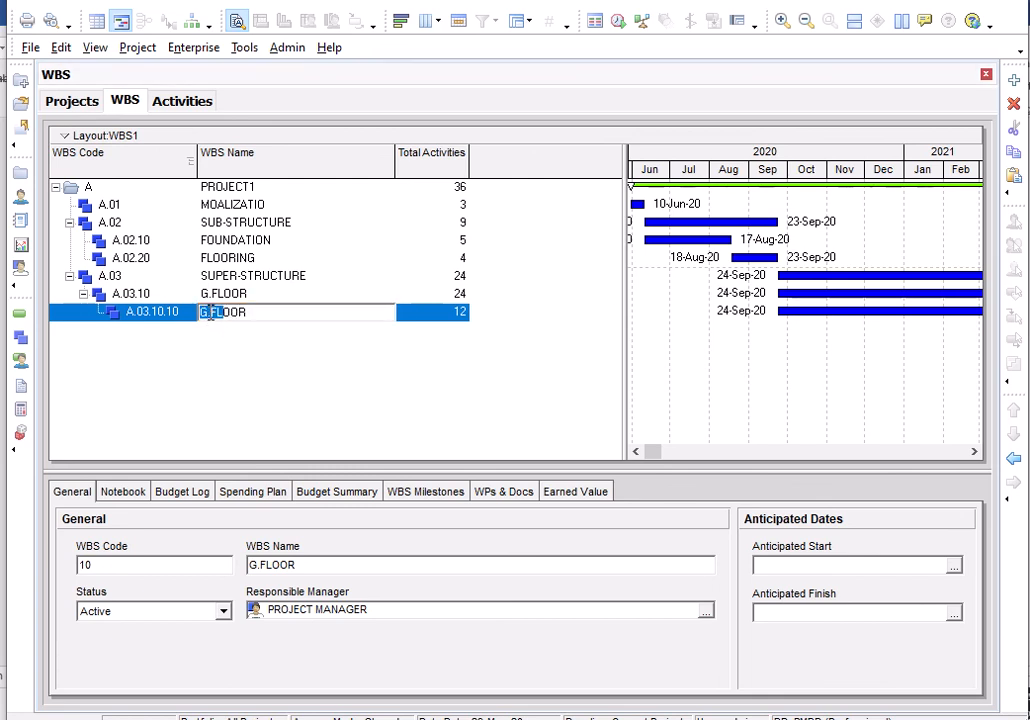
pyautogui.moveTo(210, 312); pyautogui.dragTo(202, 313)
pyautogui.write('F')
pyautogui.click(1012, 462)
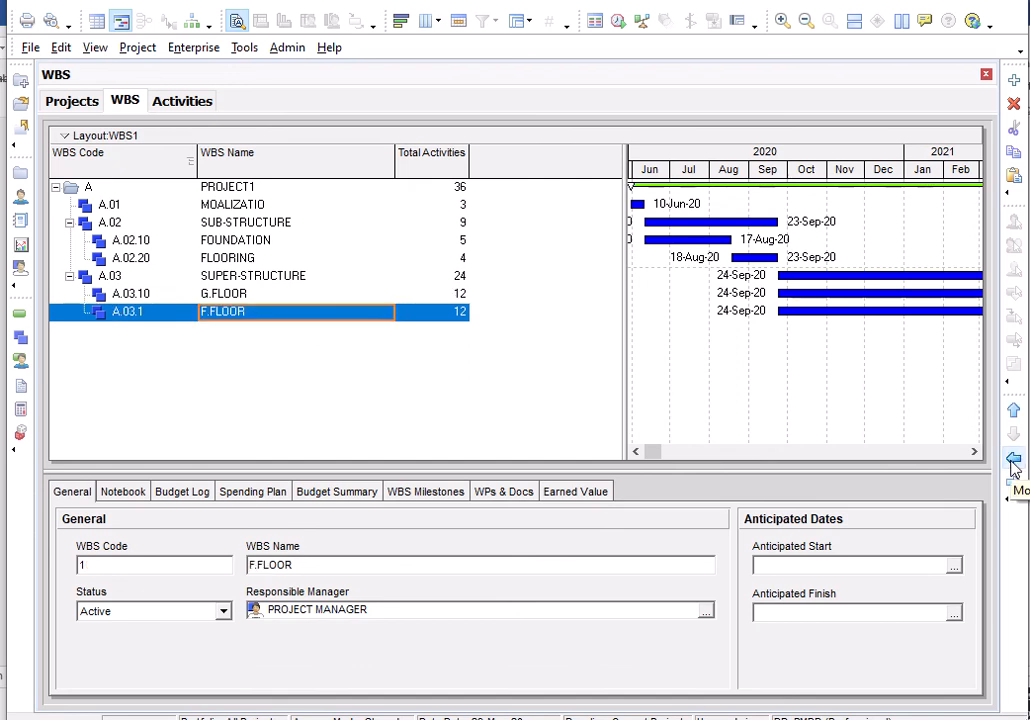
# - Set the WBS code of F.FLOOR to 20
pyautogui.click(157, 322)
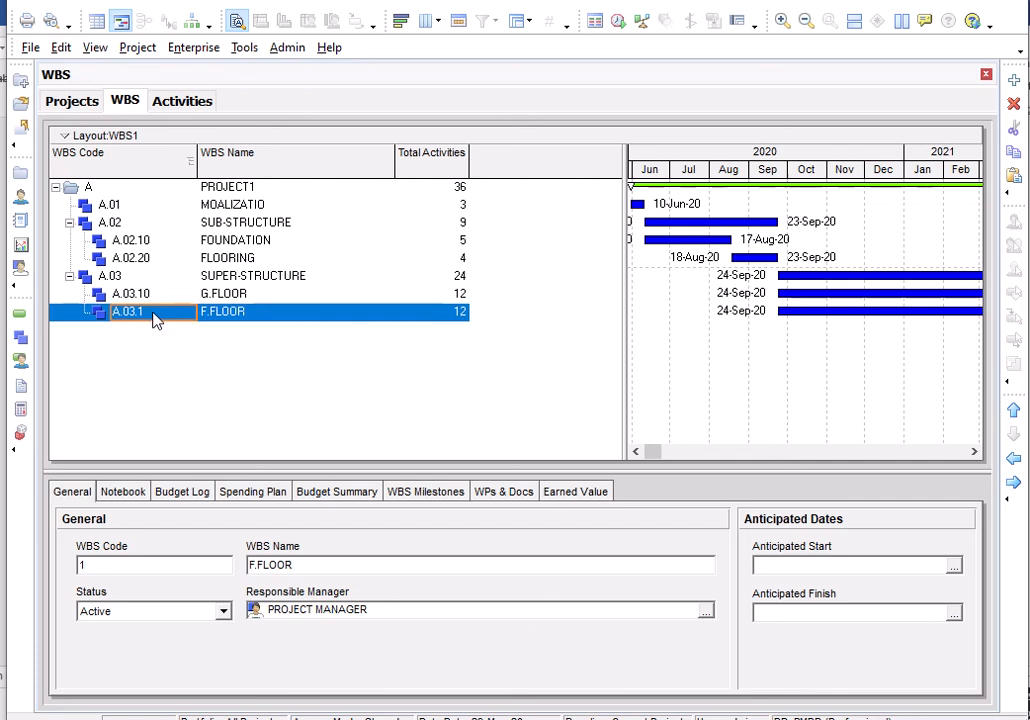
pyautogui.click(145, 312)
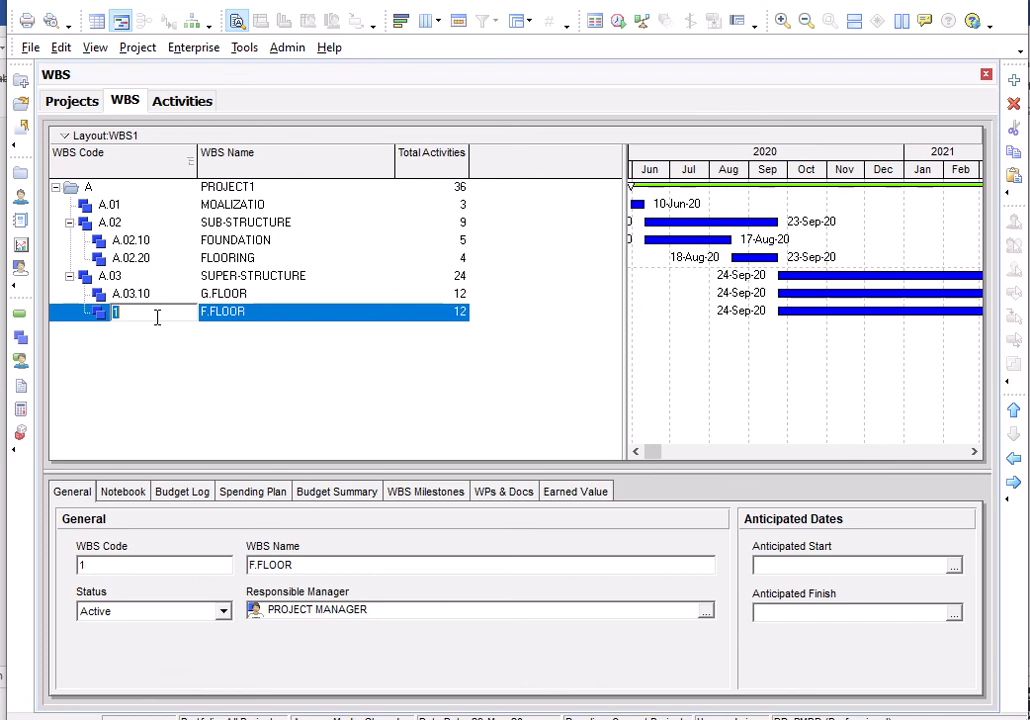
pyautogui.write('20')
pyautogui.click(190, 365)
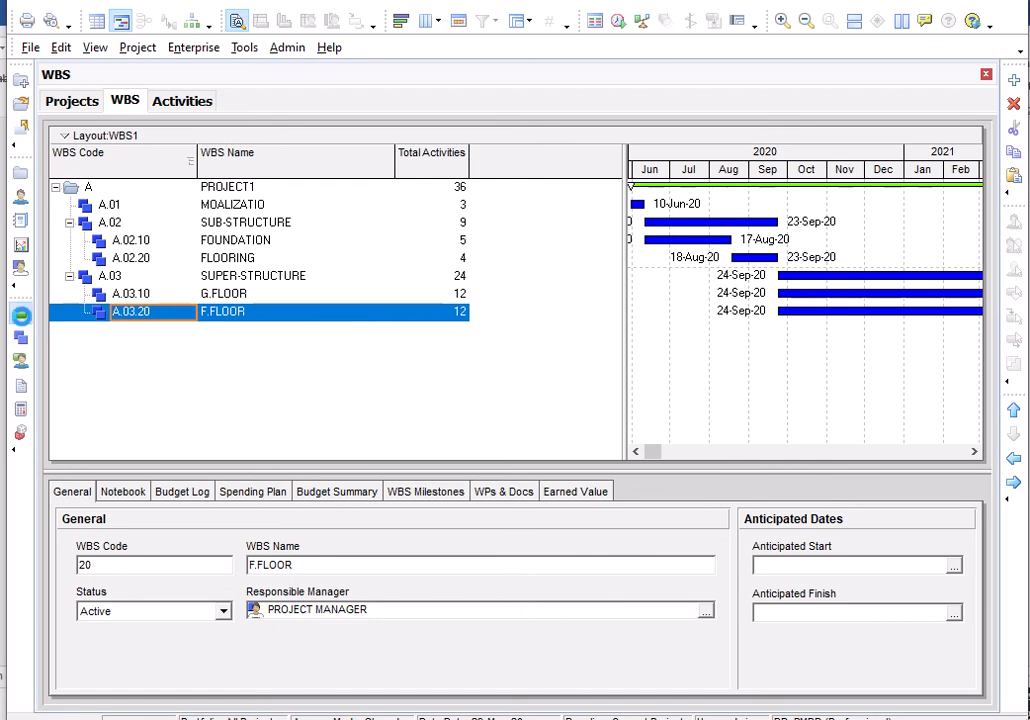
# - Return to the activities, review the copied F.FLOOR group, and widen the Activity Name column to fit the floor suffixes
pyautogui.click(20, 316)
pyautogui.scroll(-2, 255, 395)
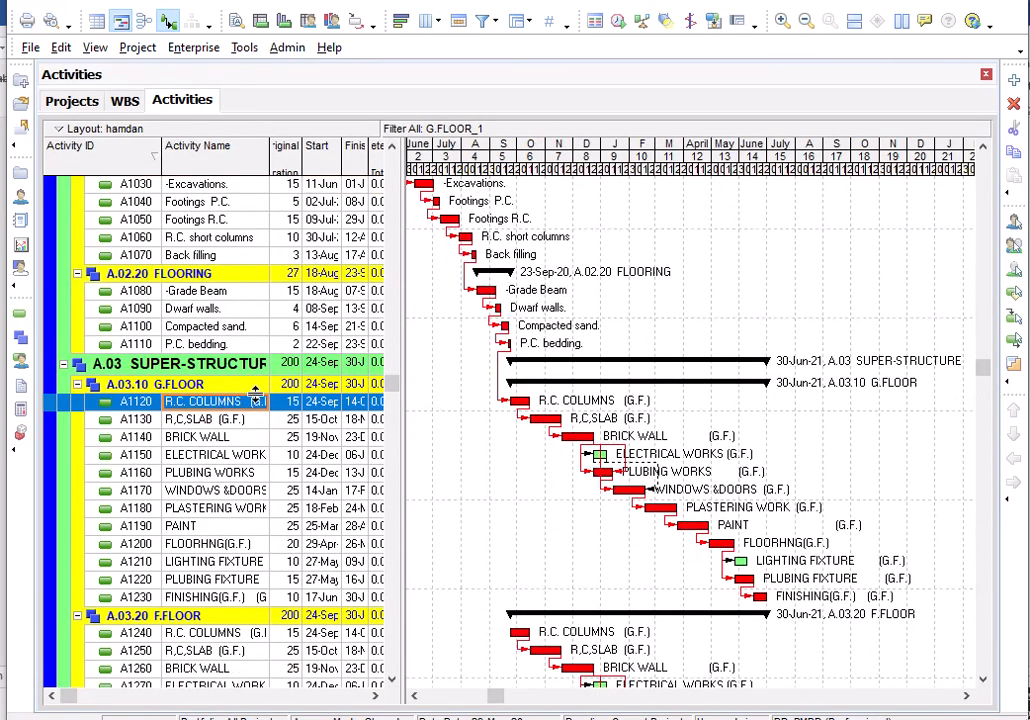
pyautogui.scroll(-2, 255, 395)
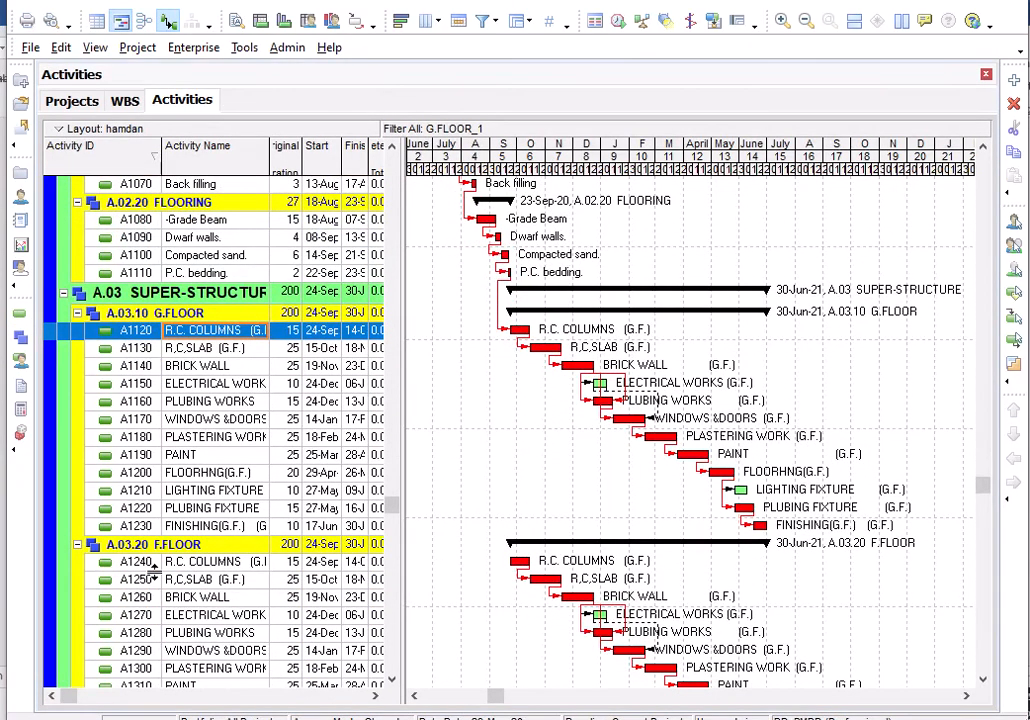
pyautogui.scroll(-1, 235, 447)
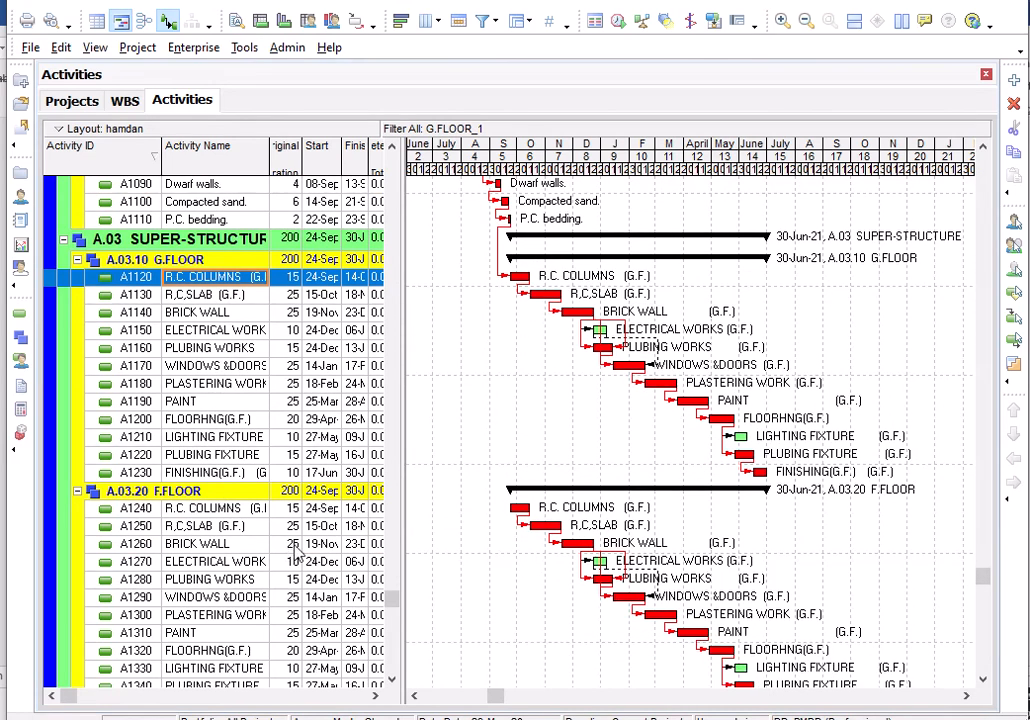
pyautogui.scroll(-1, 297, 553)
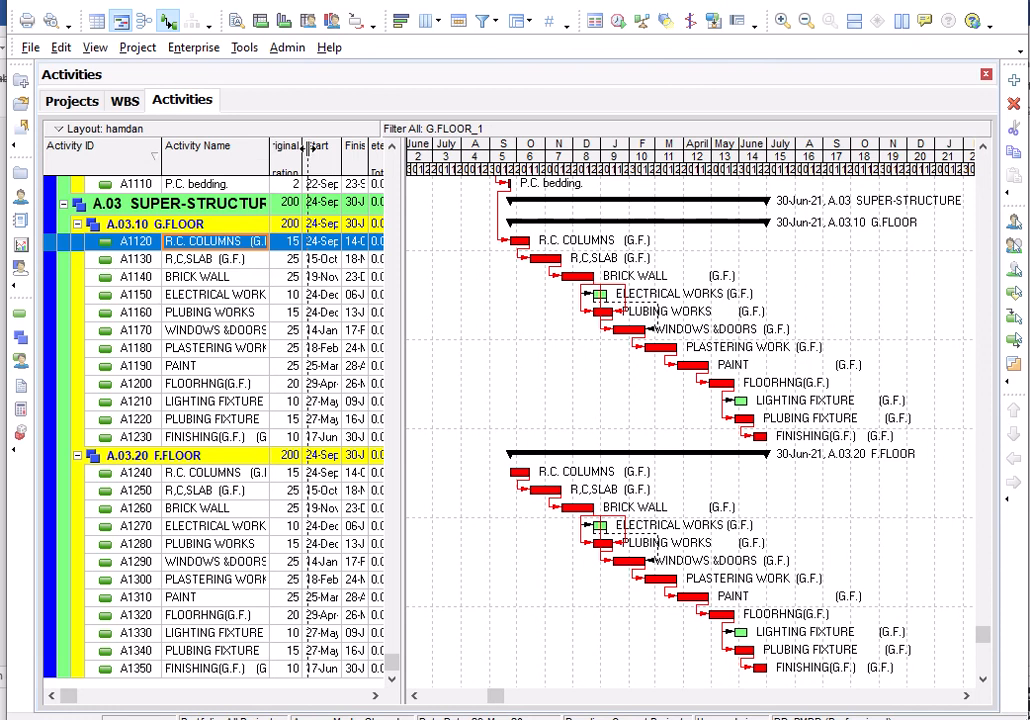
pyautogui.moveTo(308, 149); pyautogui.dragTo(309, 149)
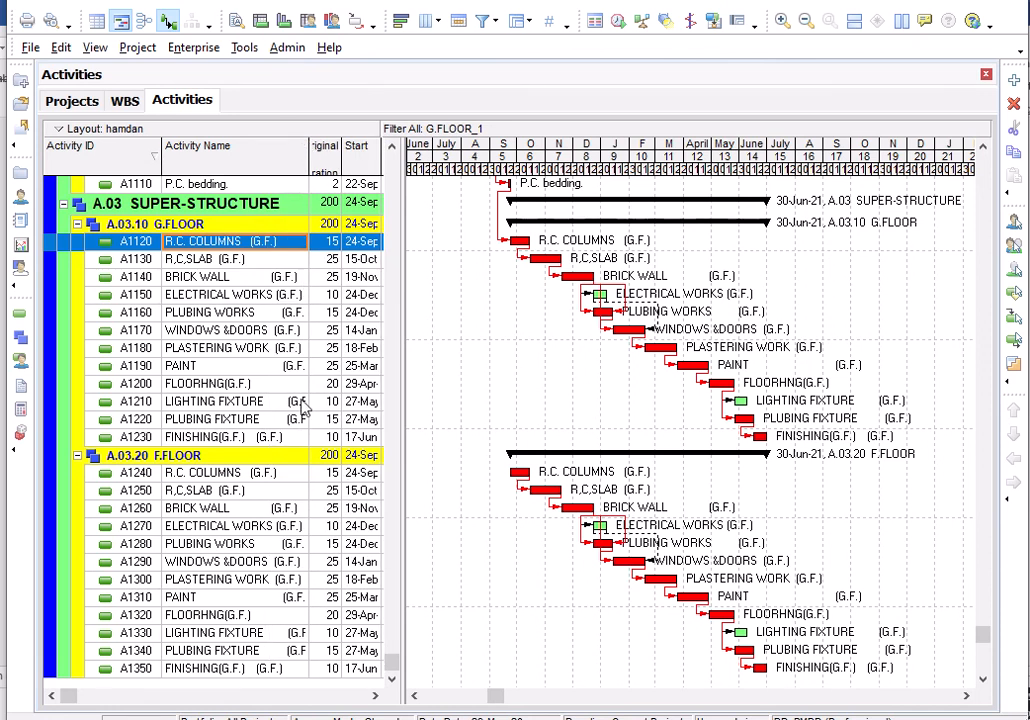
# - Change the floor suffix in the name of F.FLOOR's R.C. COLUMNS activity to (F.F.)
pyautogui.click(280, 478)
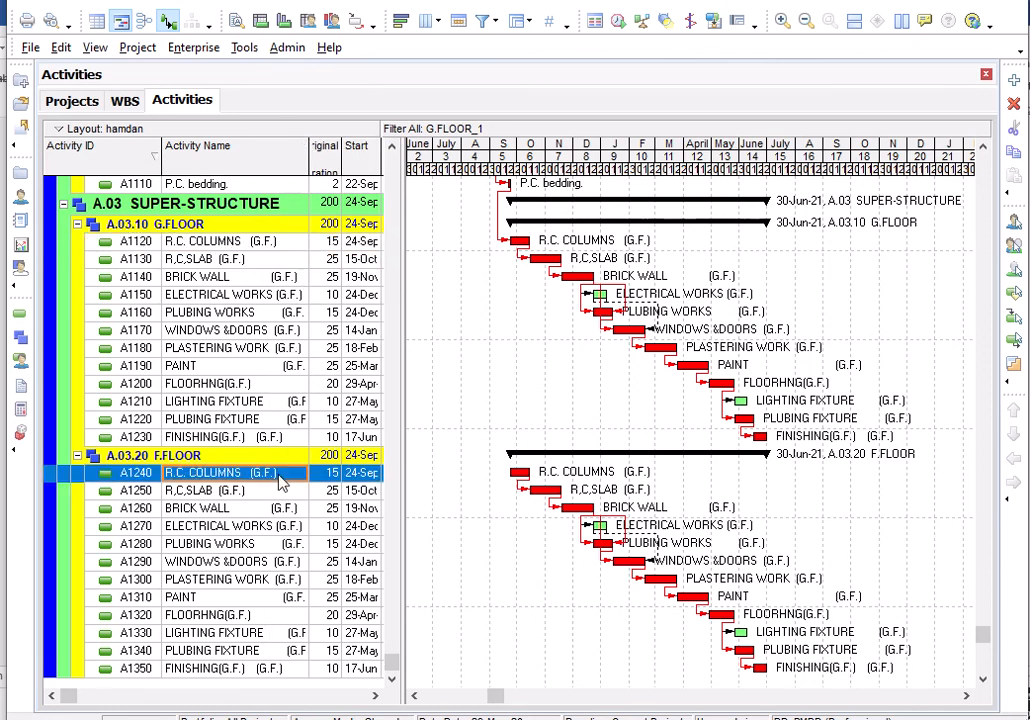
pyautogui.click(263, 481)
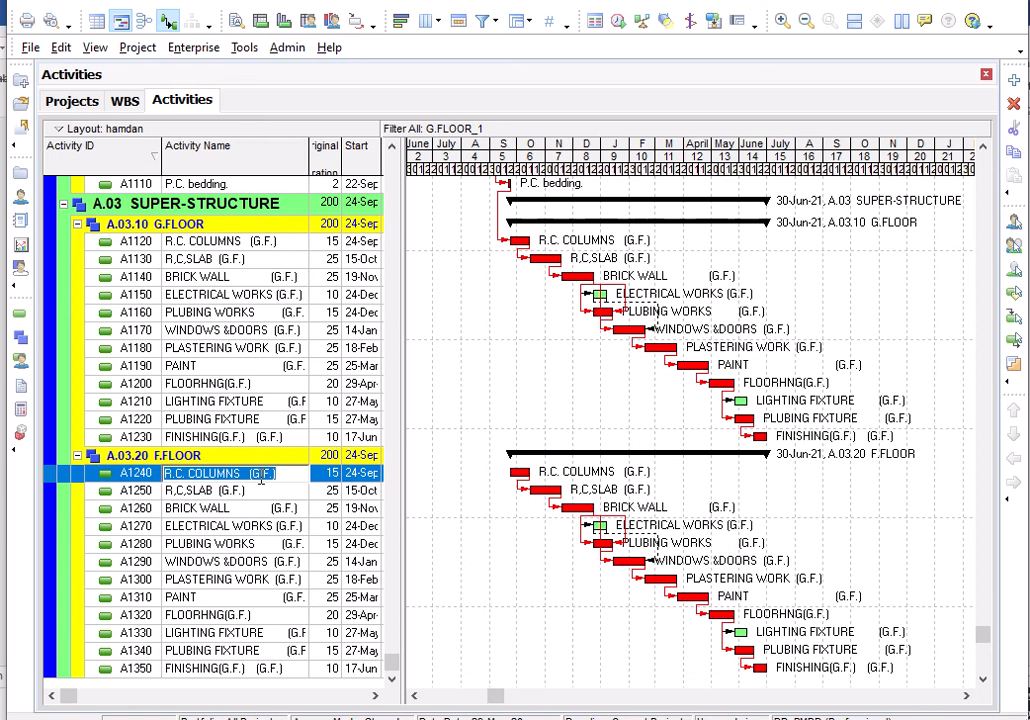
pyautogui.click(261, 476)
pyautogui.moveTo(259, 478); pyautogui.dragTo(257, 481)
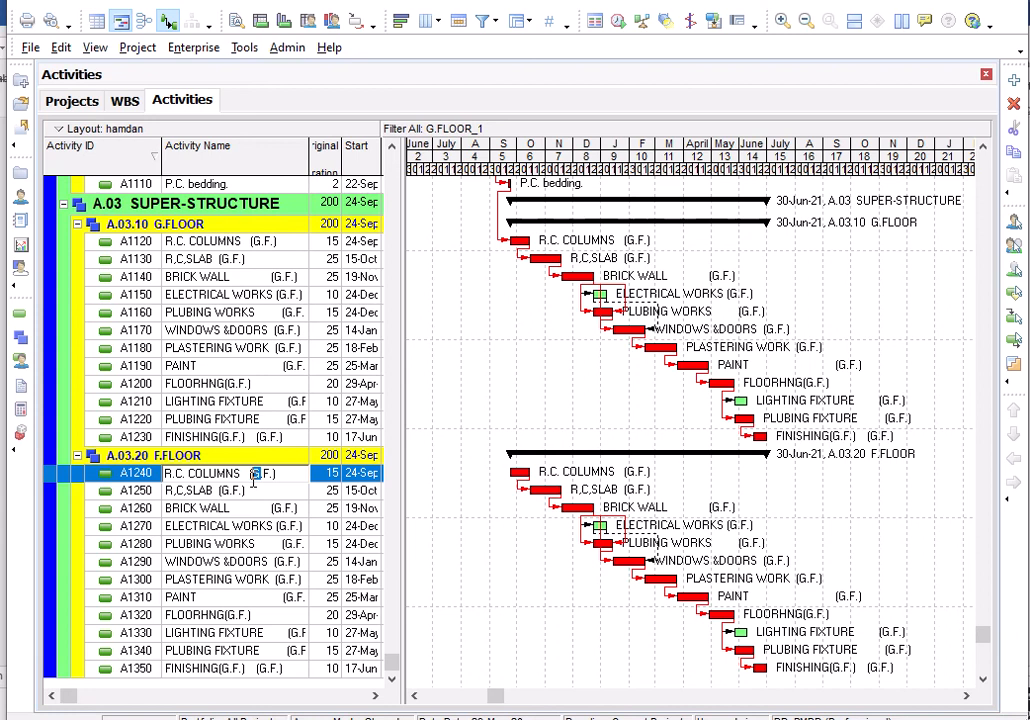
pyautogui.write('F')
pyautogui.doubleClick(257, 481)
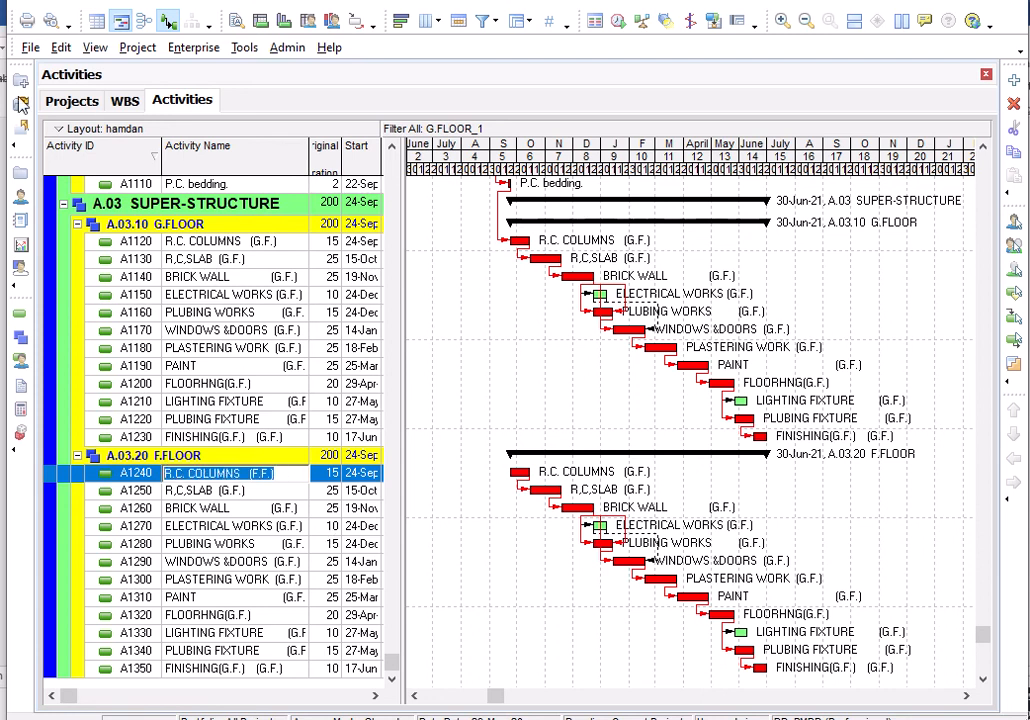
# - Replace all occurrences of (G.F.) with (F.F.) in the names of the remaining F.FLOOR activities
pyautogui.click(58, 50)
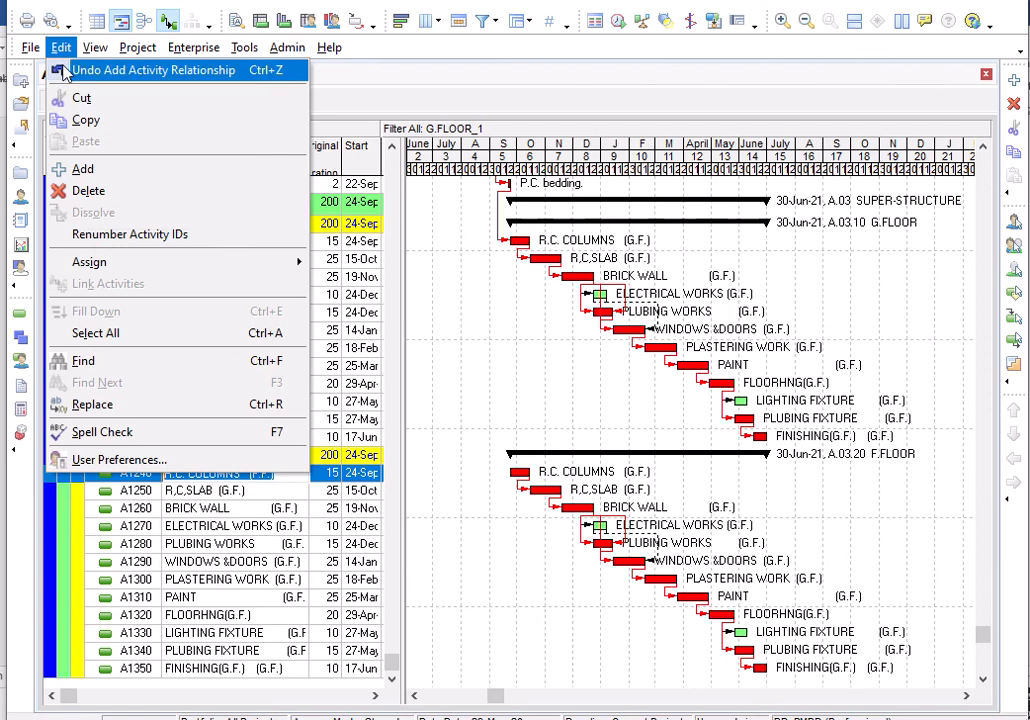
pyautogui.click(92, 404)
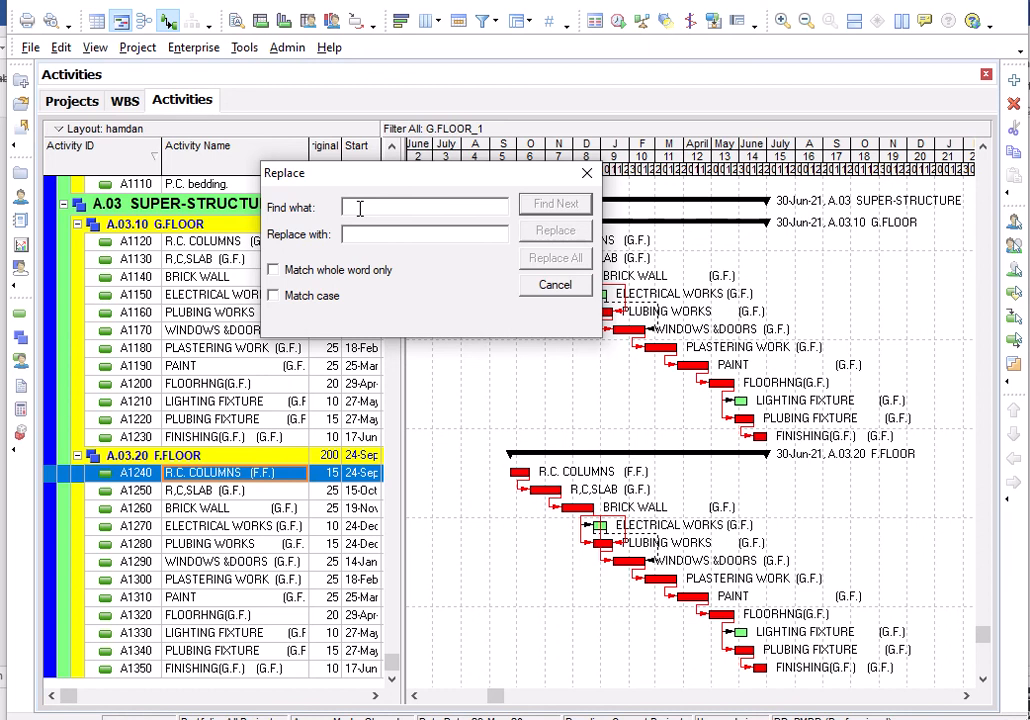
pyautogui.write('(F.F.')
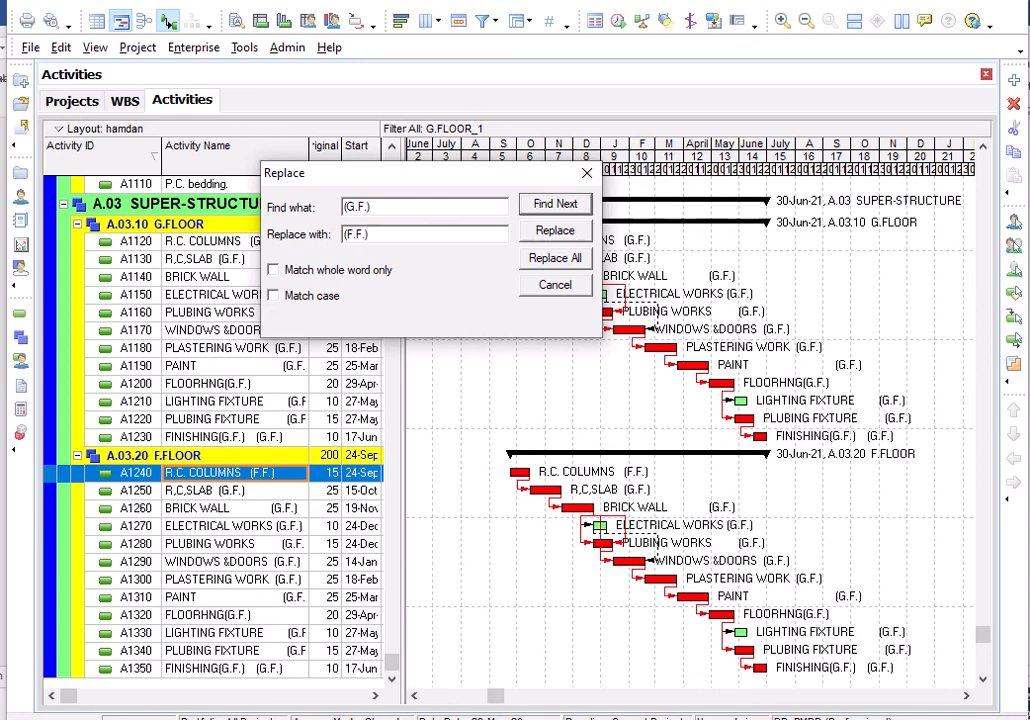
pyautogui.click(560, 258)
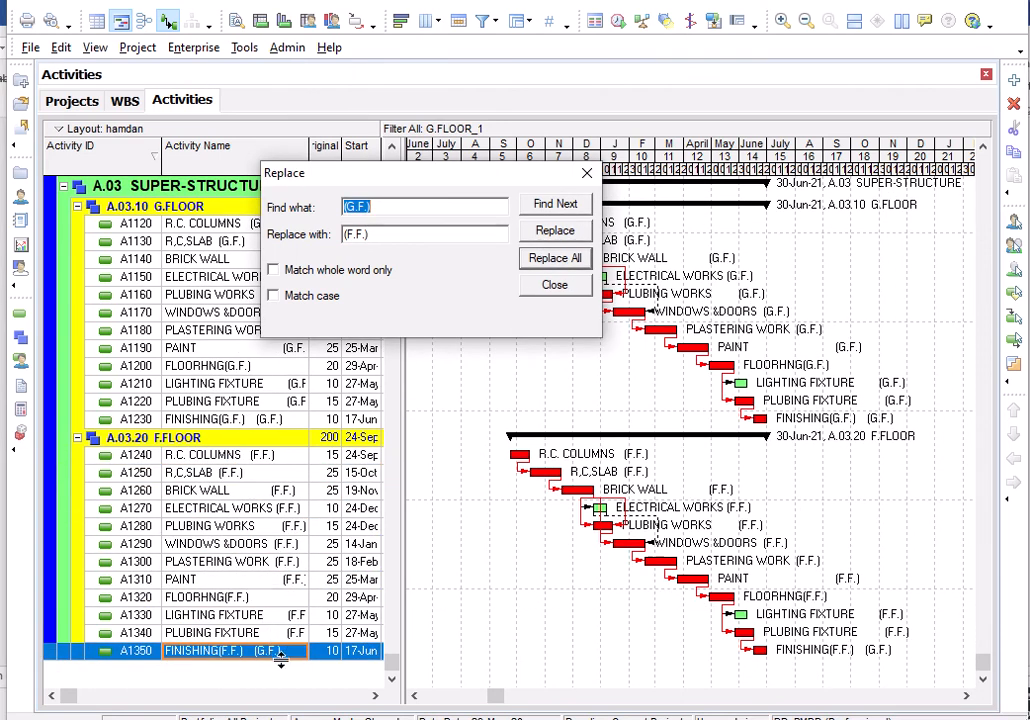
# - Remove the leftover (G.F.) suffix from the last F.FLOOR activity so its name reads FINISHING(F.F.), and close the replace dialog
pyautogui.click(283, 656)
pyautogui.click(283, 658)
pyautogui.moveTo(281, 655); pyautogui.dragTo(257, 655)
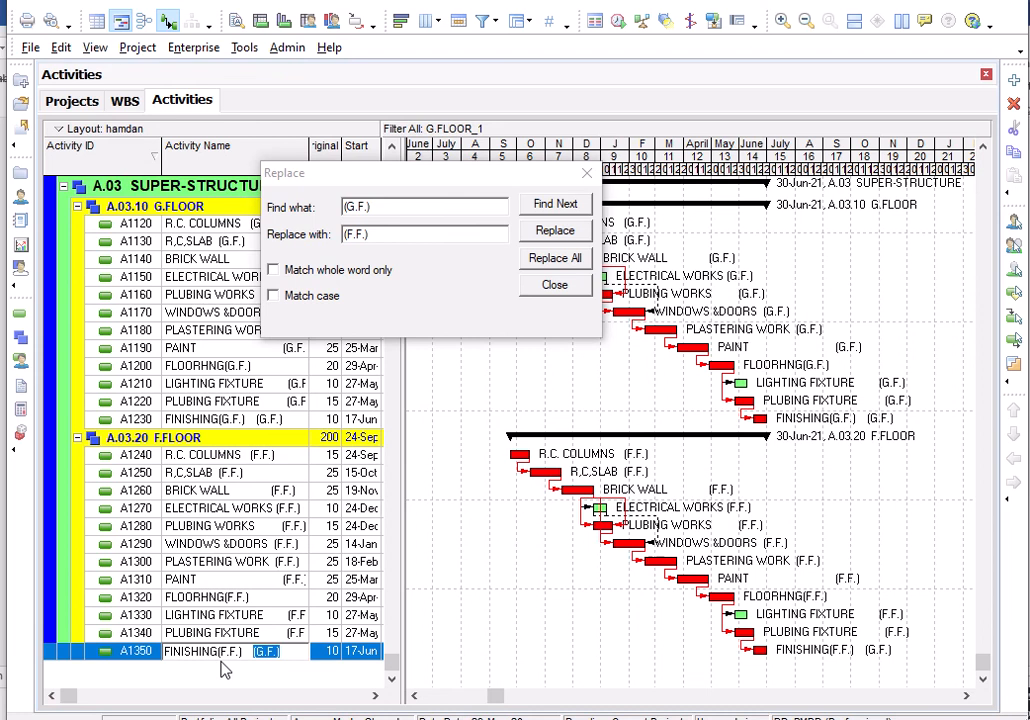
pyautogui.press('BackSpace')
pyautogui.click(554, 284)
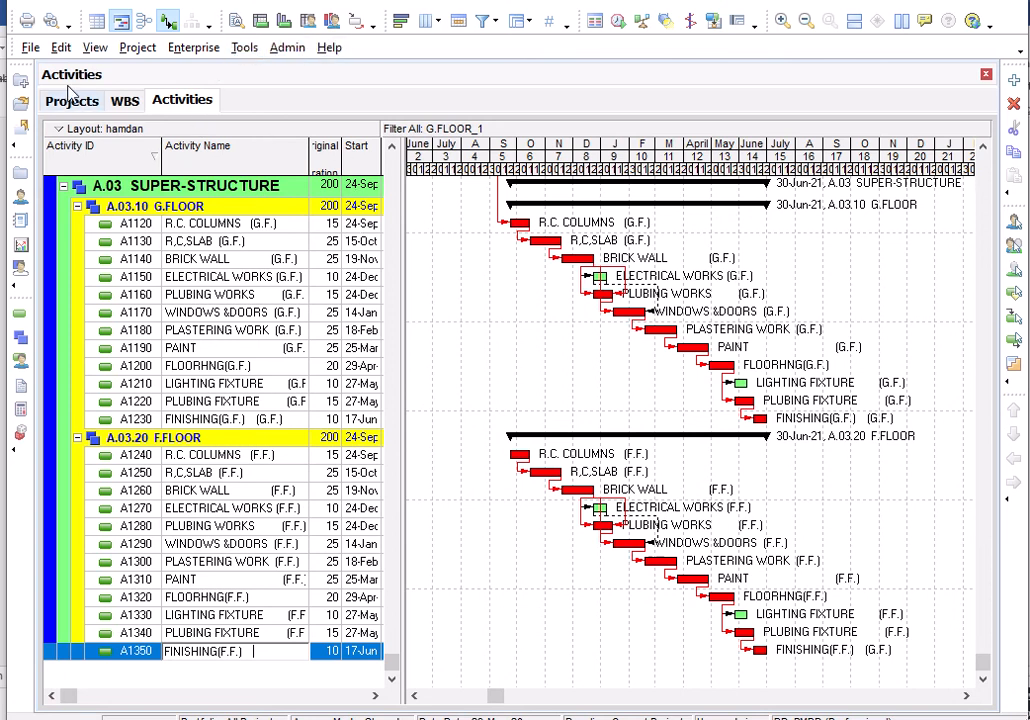
# - Open the Cost Accounts list, add a new account to switch the display to all cost accounts, and delete that blank account
pyautogui.click(192, 49)
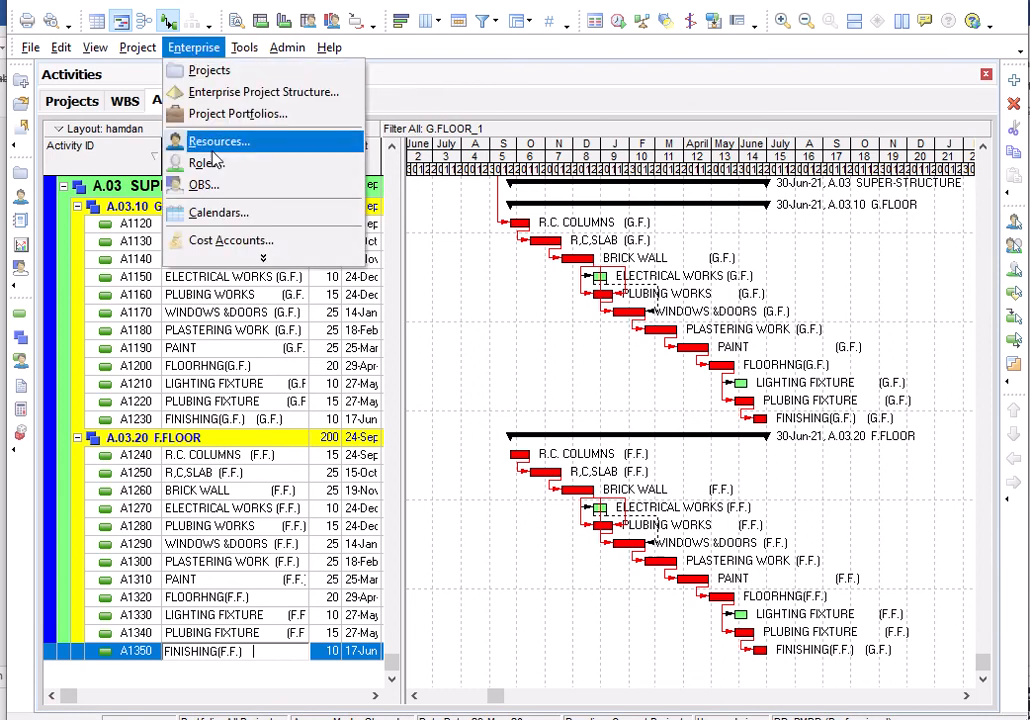
pyautogui.click(260, 247)
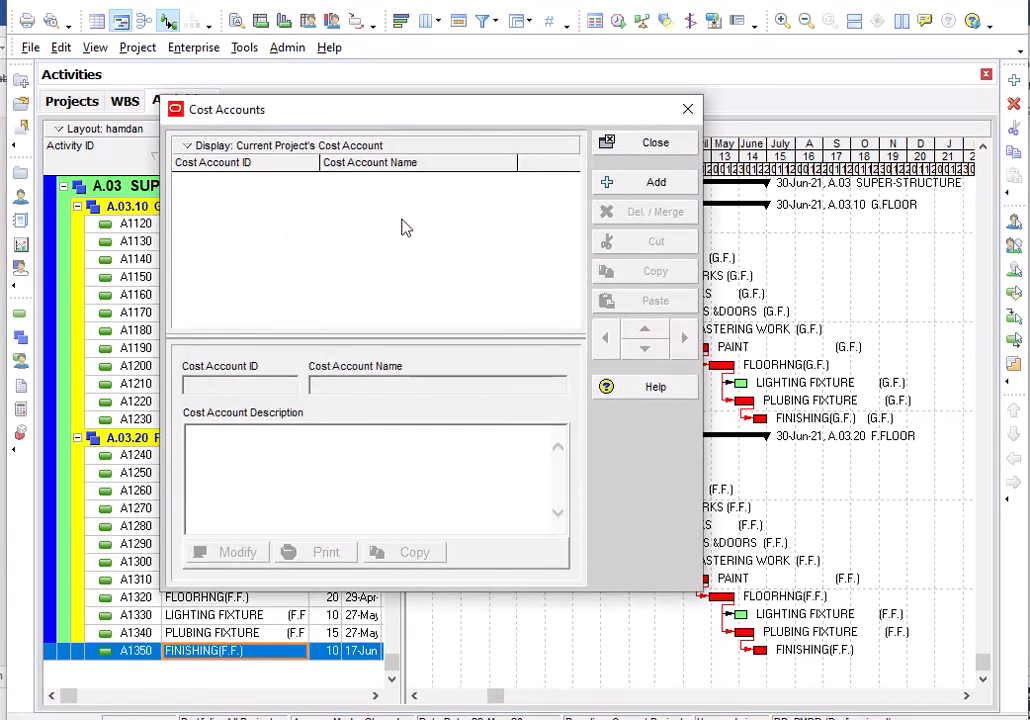
pyautogui.click(651, 188)
pyautogui.click(390, 363)
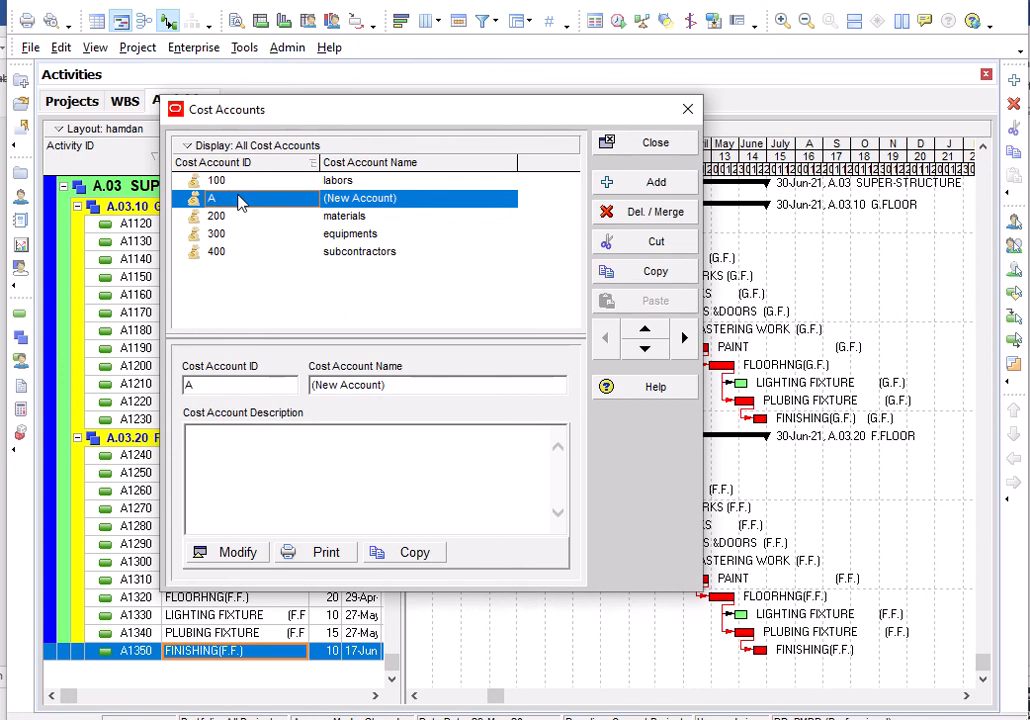
pyautogui.click(653, 215)
pyautogui.click(410, 373)
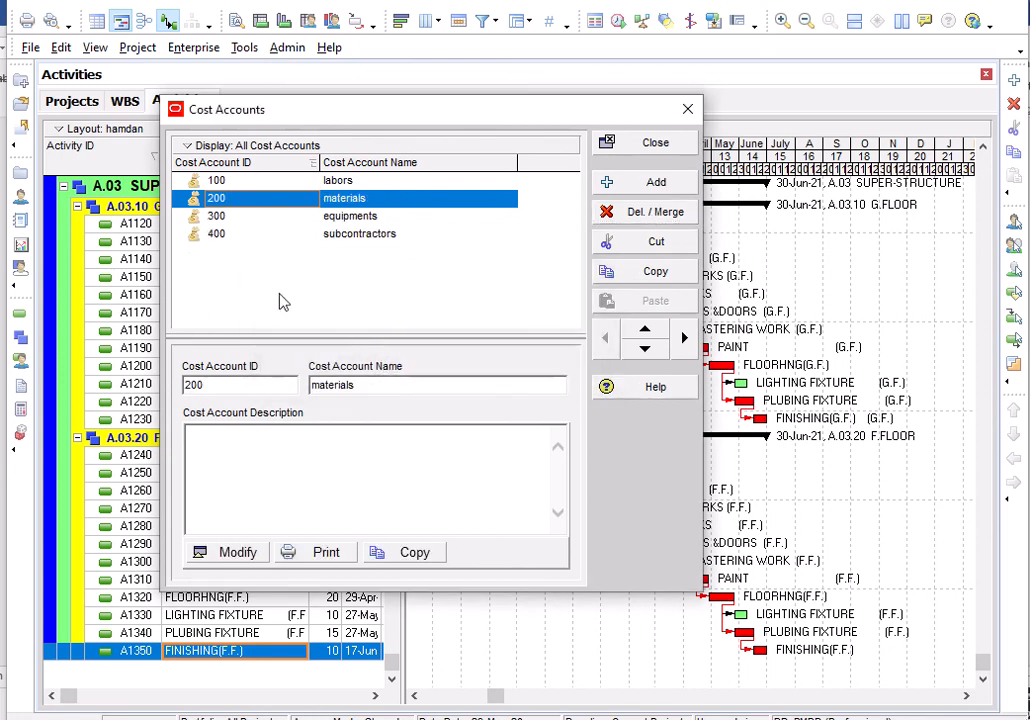